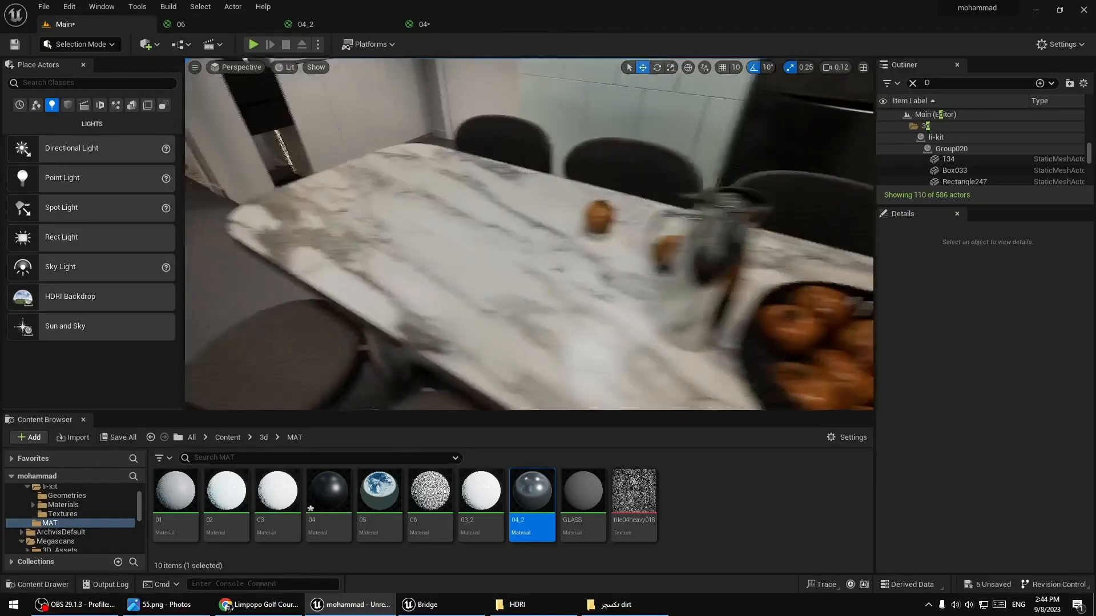
Try applying the dining table's Arabescato marble material to the small round side table beside the sofa
{"action": "left_click", "coordinate": [399, 314]}
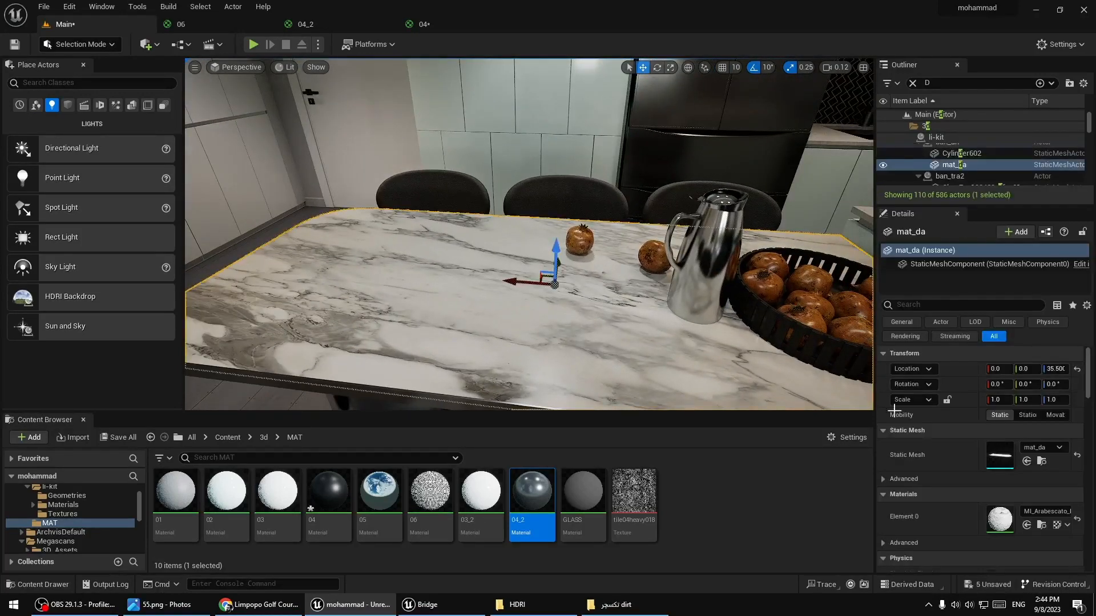
{"action": "left_click", "coordinate": [1041, 525]}
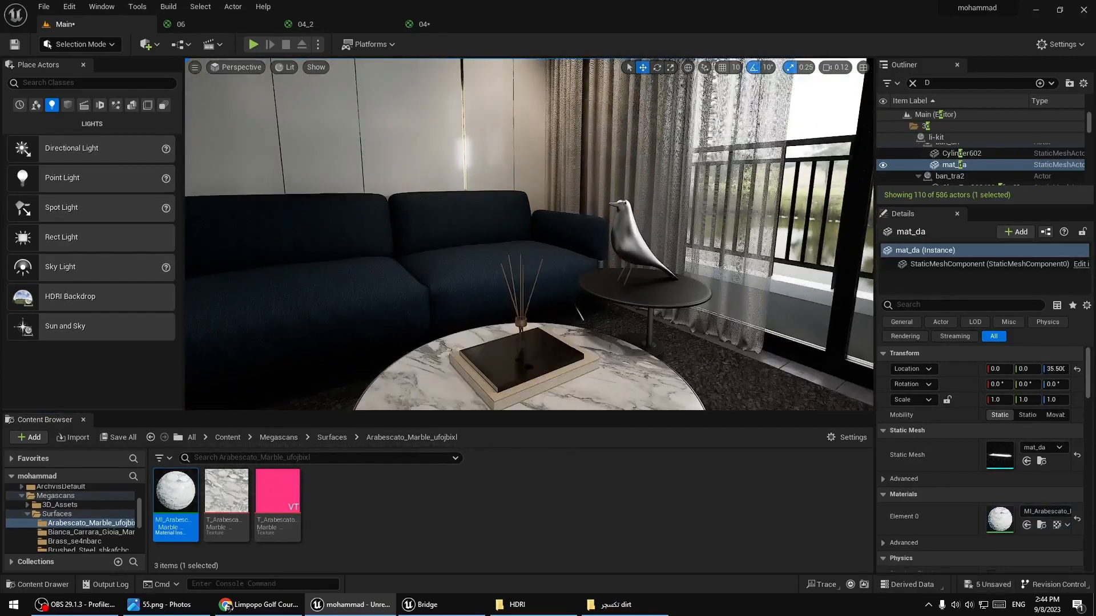
{"action": "left_click_drag", "start_coordinate": [169, 498], "coordinate": [551, 326]}
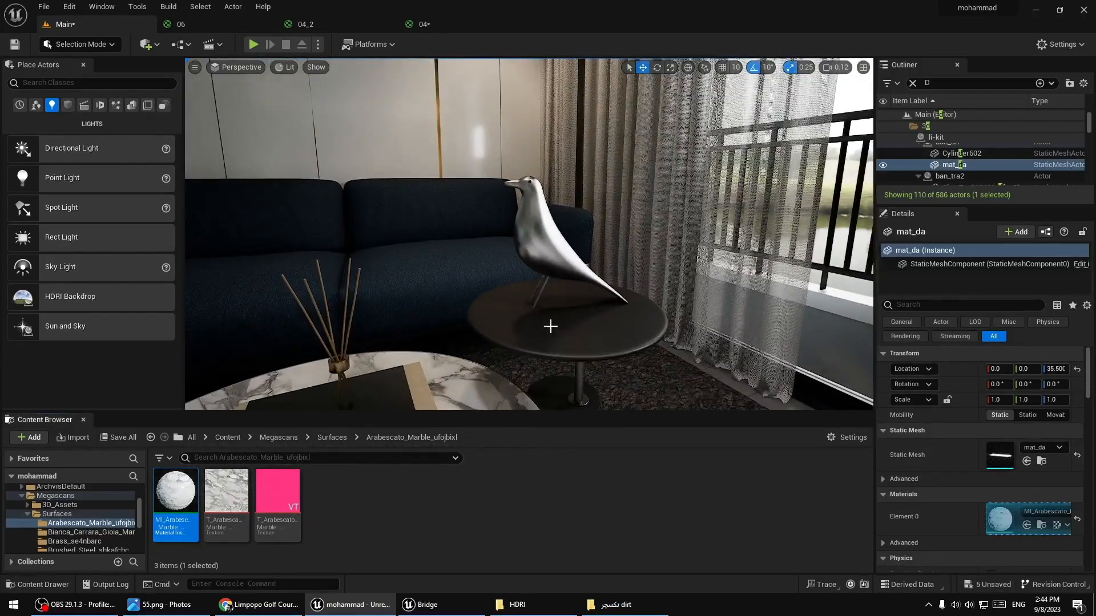
{"action": "key", "text": "ctrl+z"}
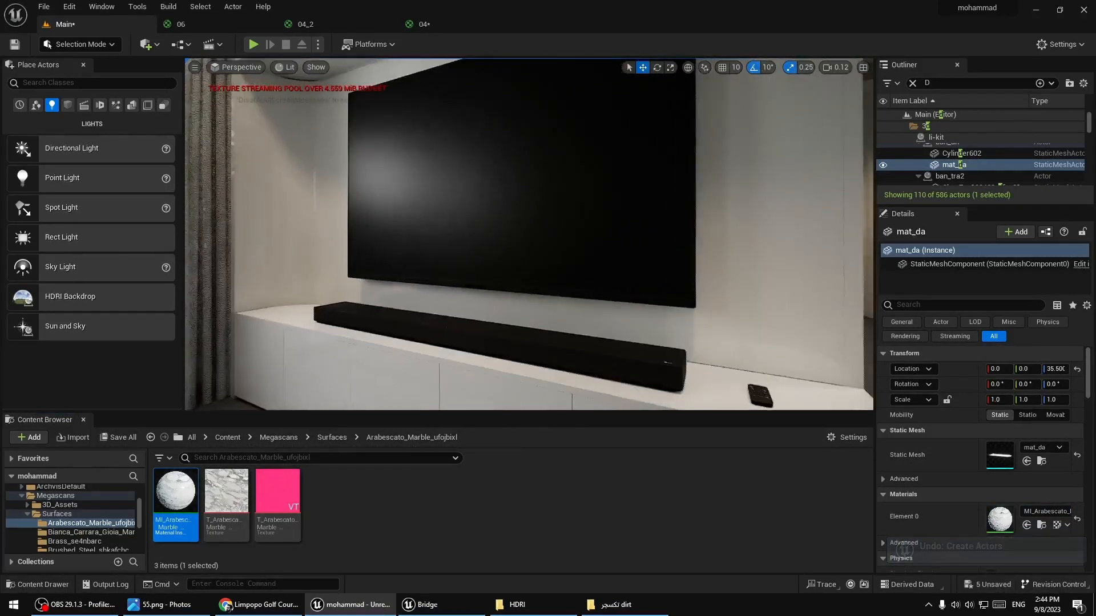
Locate the TV's material in the project's MAT folder and apply material 04_2 to the soundbar below the TV
{"action": "left_click", "coordinate": [579, 263]}
{"action": "left_click", "coordinate": [1041, 525]}
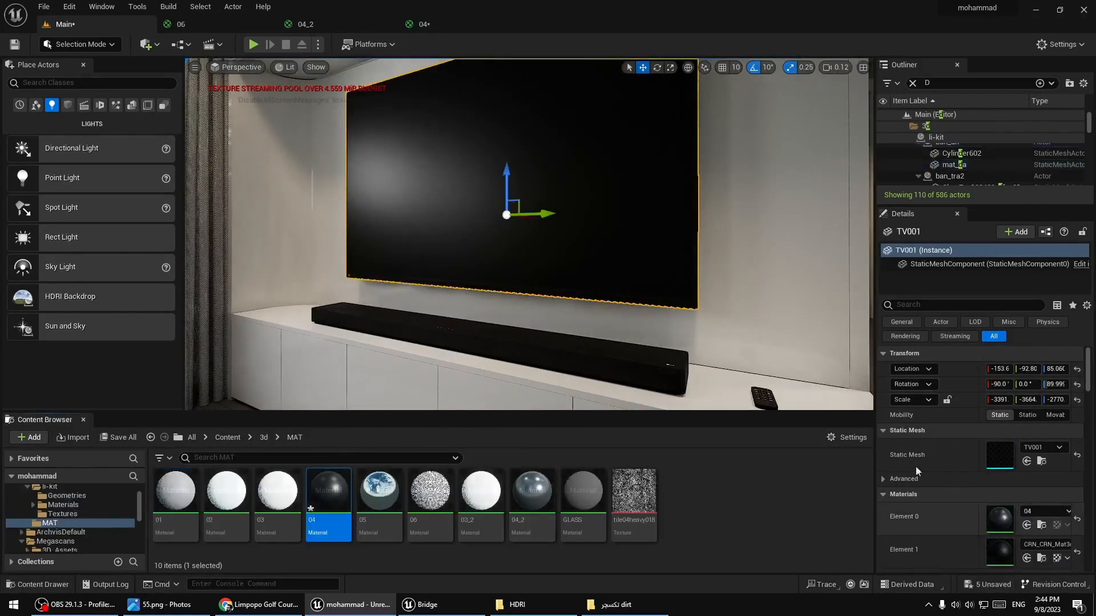
{"action": "right_click_drag", "start_coordinate": [660, 288], "coordinate": [728, 258]}
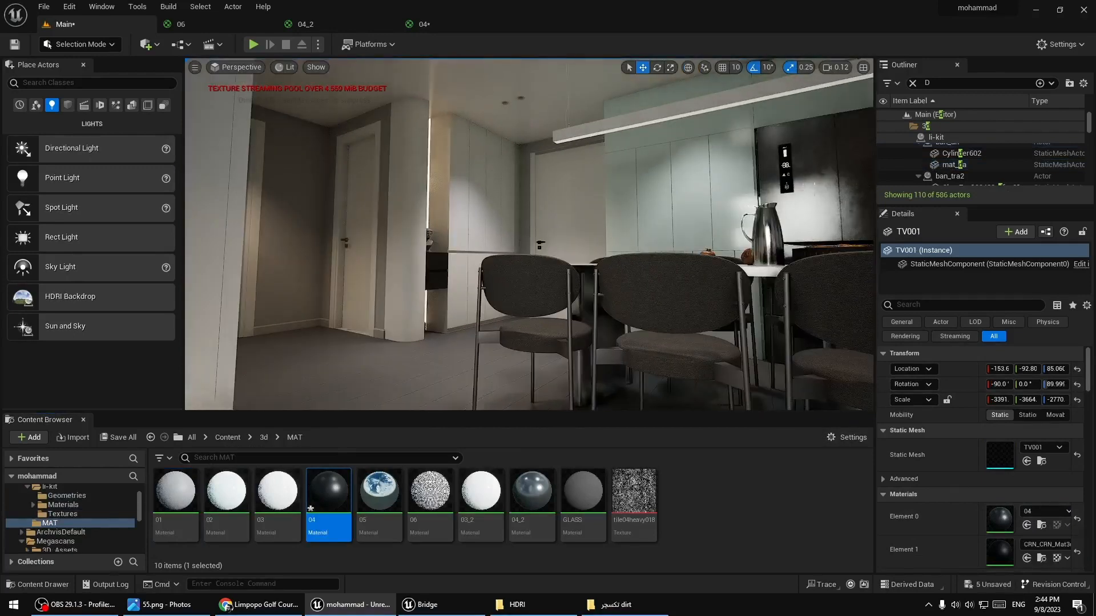
{"action": "right_click_drag", "start_coordinate": [823, 213], "coordinate": [690, 323]}
{"action": "left_click_drag", "start_coordinate": [548, 479], "coordinate": [685, 239]}
{"action": "right_click_drag", "start_coordinate": [684, 240], "coordinate": [662, 263]}
{"action": "right_click_drag", "start_coordinate": [589, 365], "coordinate": [588, 349]}
{"action": "left_click_drag", "start_coordinate": [514, 491], "coordinate": [552, 318]}
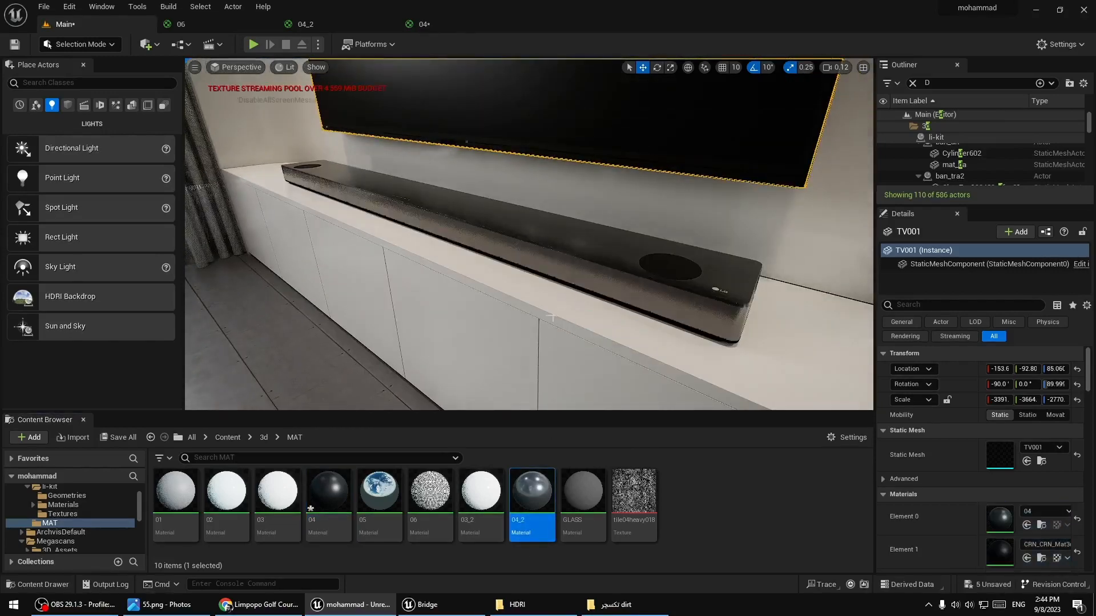
Try material 04_2 on the soundbar's round speaker area and on the TV screen
{"action": "left_click_drag", "start_coordinate": [534, 480], "coordinate": [670, 260]}
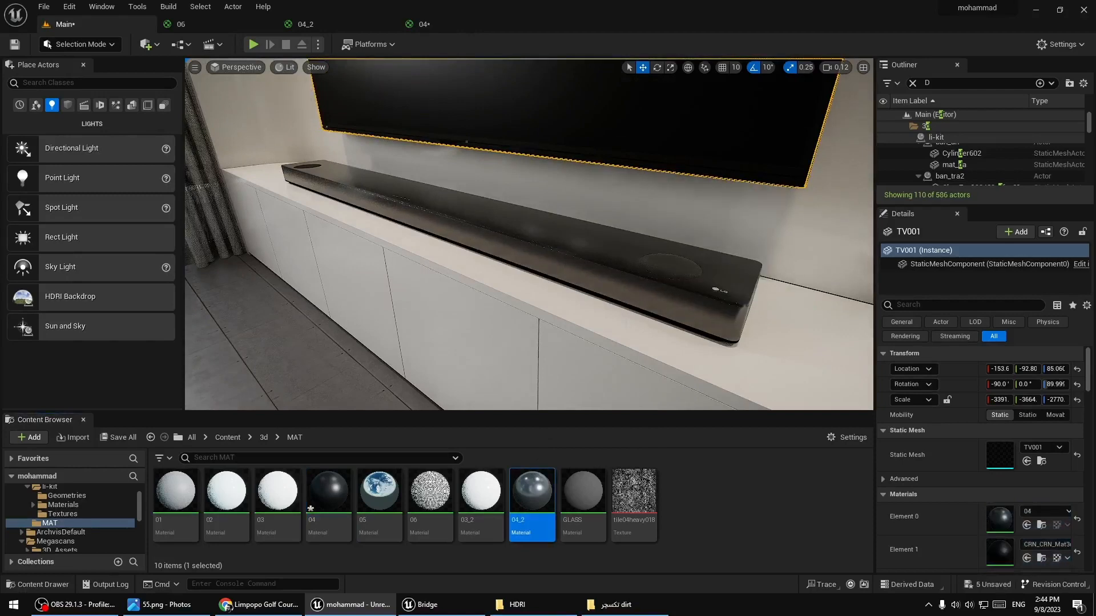
{"action": "key", "text": "ctrl+z"}
{"action": "right_click_drag", "start_coordinate": [623, 302], "coordinate": [582, 371]}
{"action": "left_click_drag", "start_coordinate": [532, 377], "coordinate": [534, 228]}
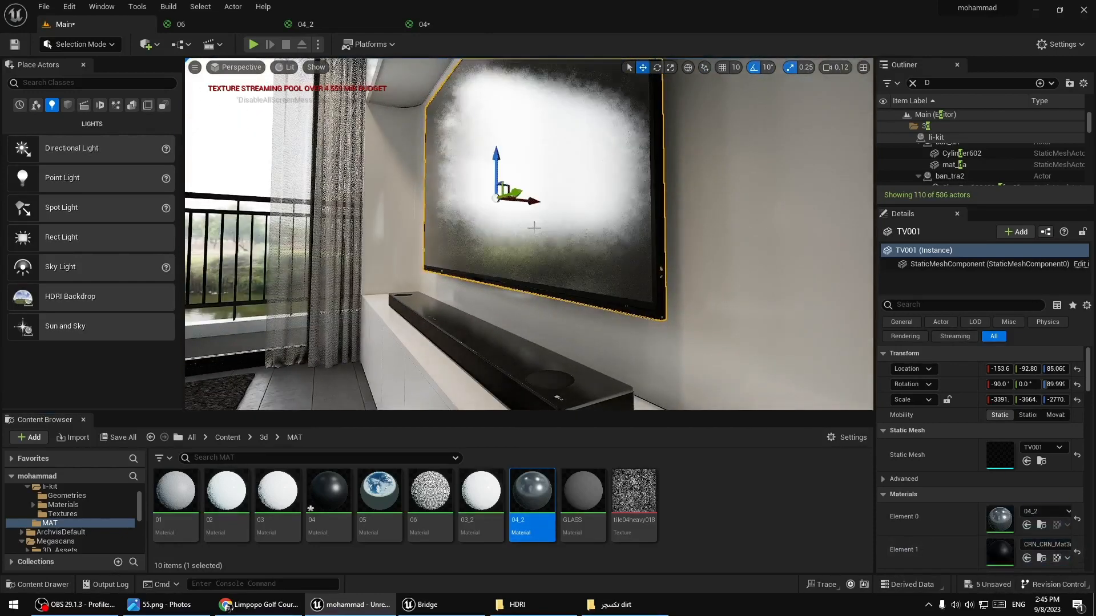
{"action": "key", "text": "ctrl+z"}
Move the rect light under the sink's upper cabinet outward along Y and increase its source height to about 23.8
{"action": "right_click_drag", "start_coordinate": [534, 228], "coordinate": [788, 222]}
{"action": "right_click_drag", "start_coordinate": [502, 251], "coordinate": [564, 260]}
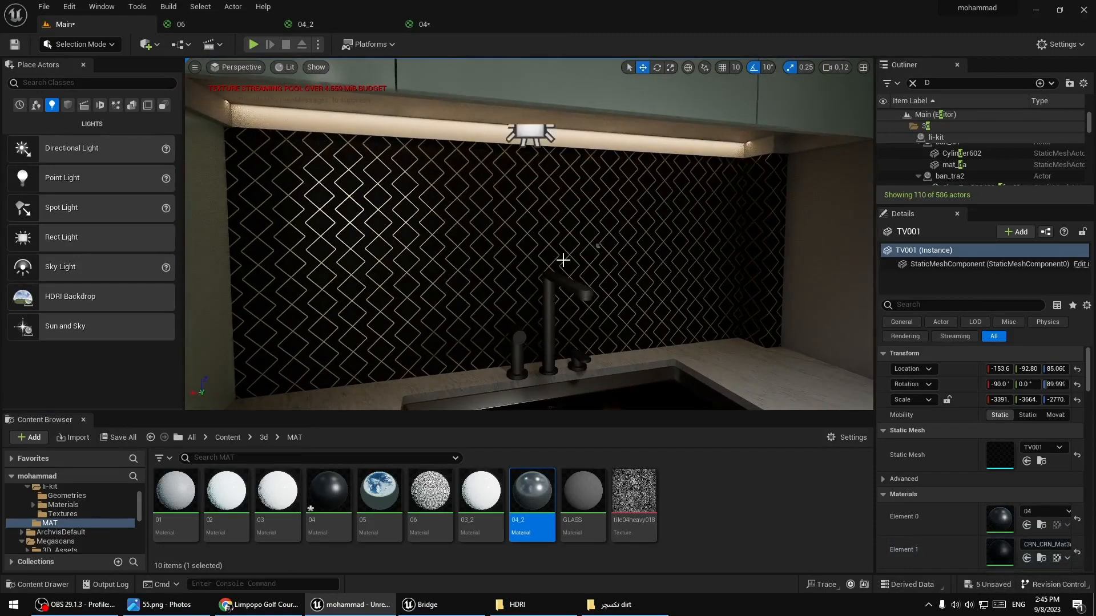
{"action": "left_click", "coordinate": [525, 142]}
{"action": "key", "text": "f"}
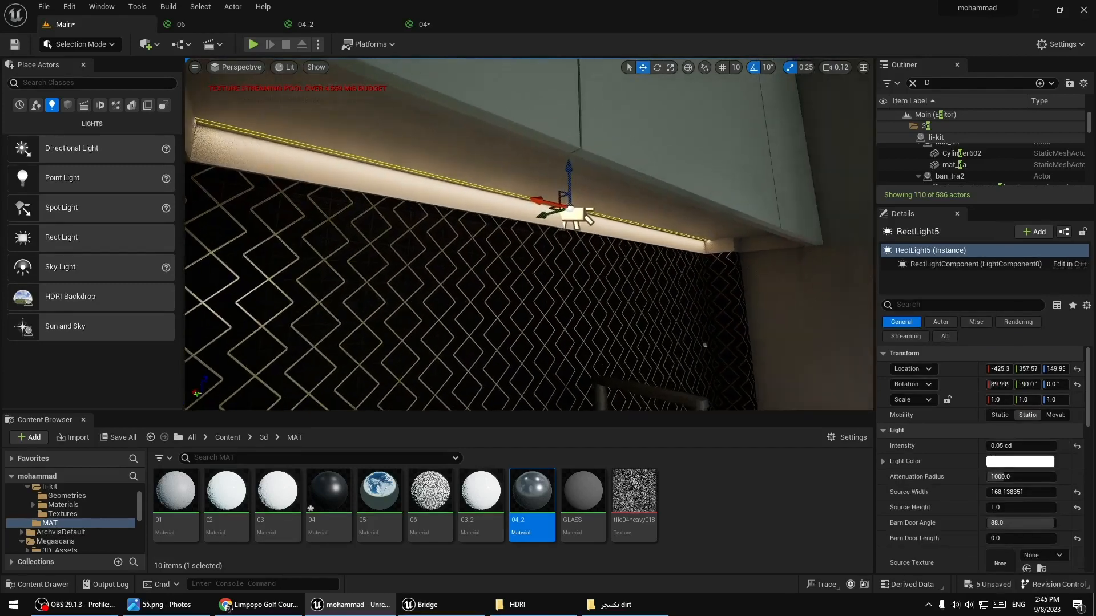
{"action": "left_click_drag", "start_coordinate": [563, 213], "coordinate": [586, 208]}
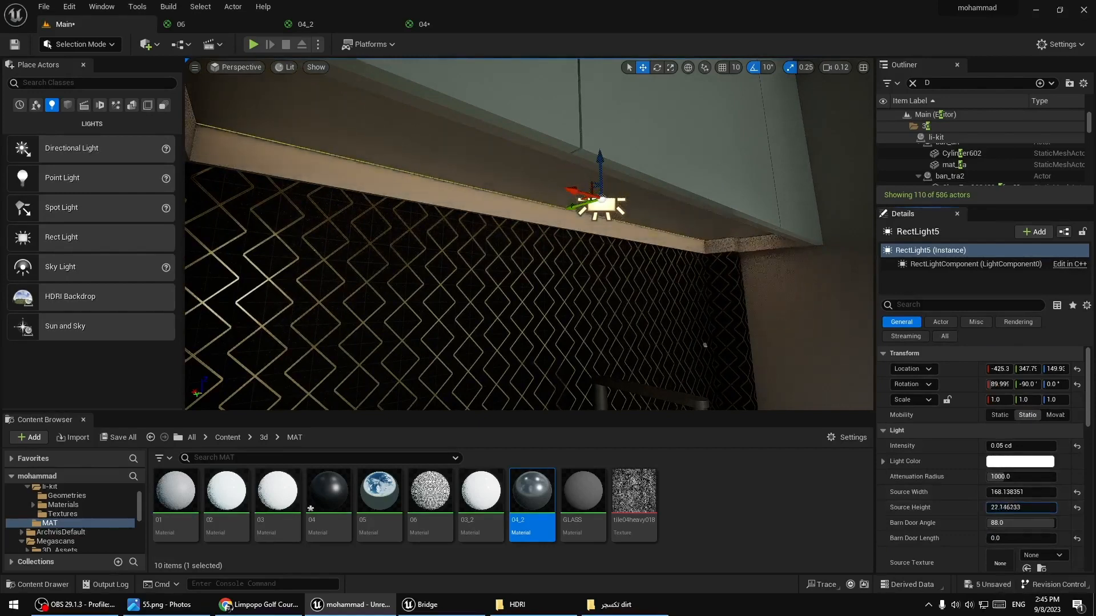
{"action": "right_click_drag", "start_coordinate": [528, 234], "coordinate": [445, 285]}
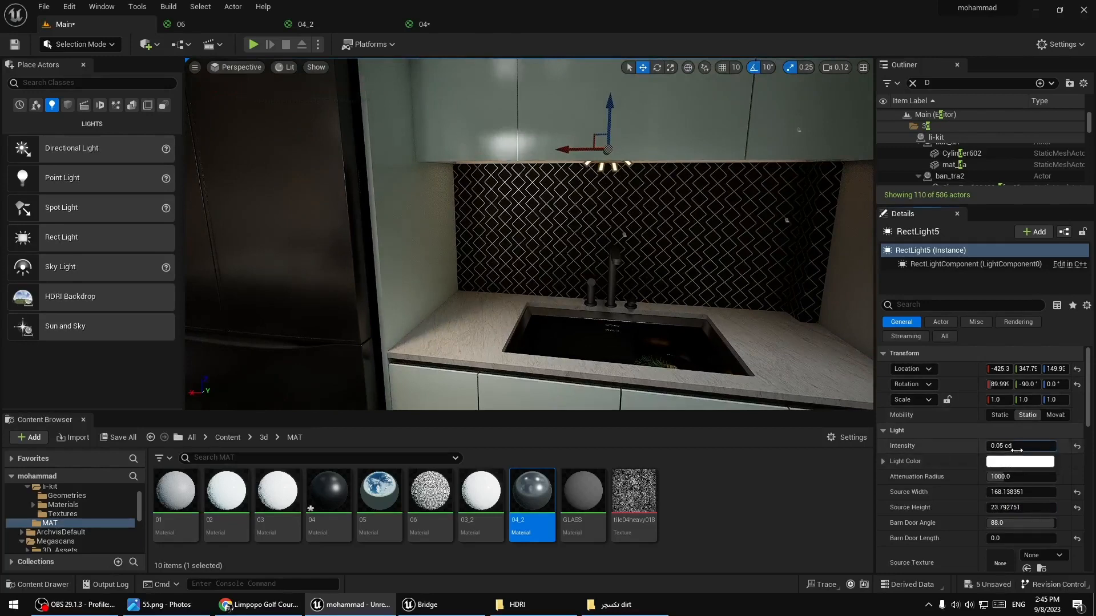
Set the under-cabinet rect light's intensity to 0.5 cd
{"action": "key", "text": "Return"}
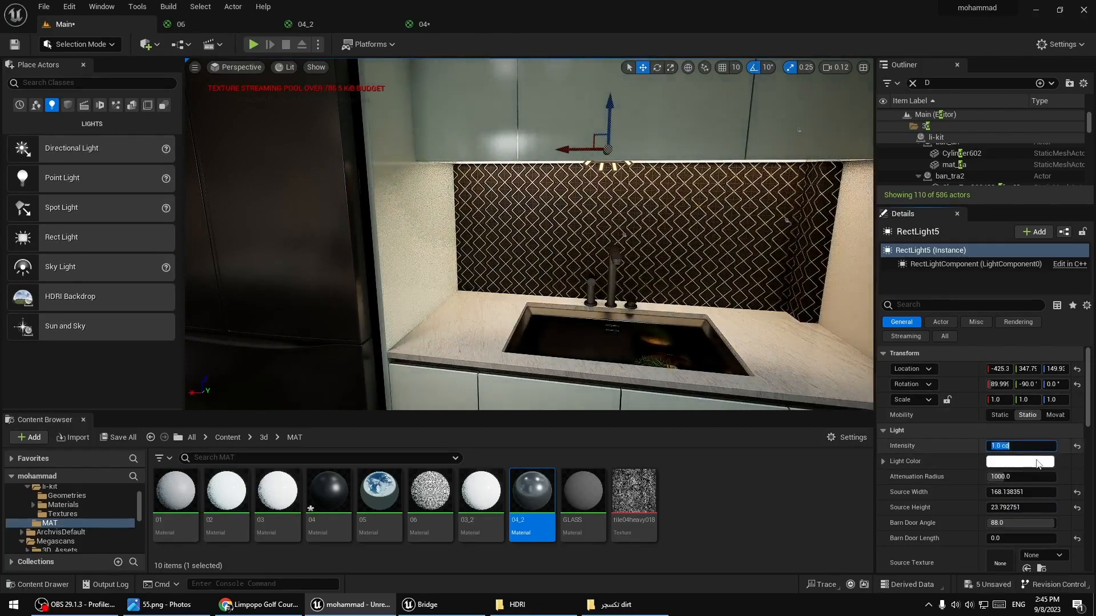
{"action": "type", "text": "0.5"}
{"action": "key", "text": "Return"}
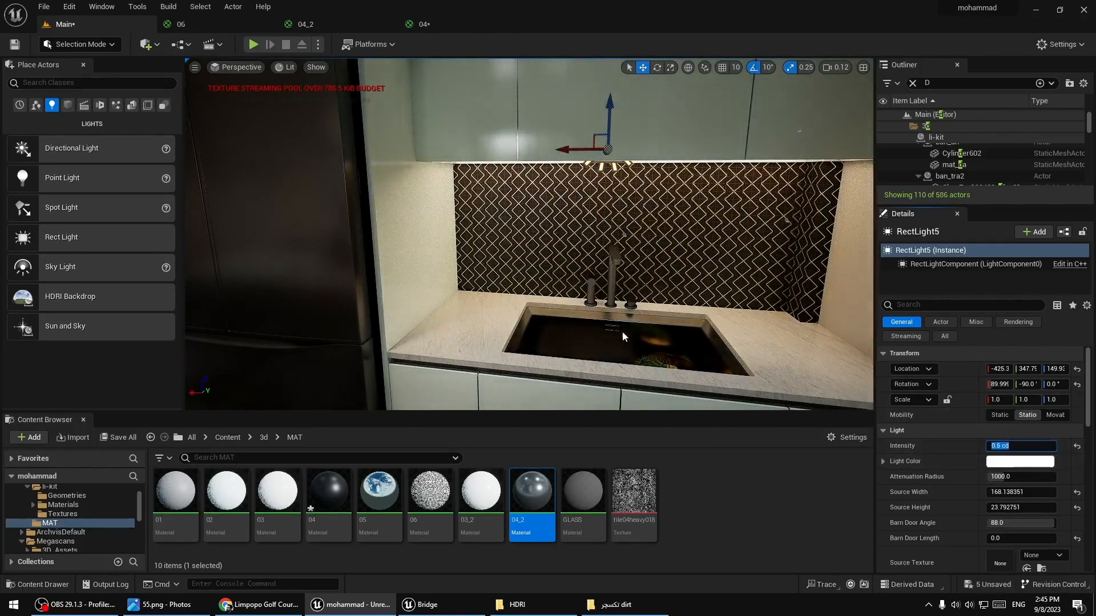
Duplicate a kitchen ceiling spotlight and bring the copy down to the area between the sink and the cooktop
{"action": "key", "text": "s"}
{"action": "right_click_drag", "start_coordinate": [622, 337], "coordinate": [500, 282]}
{"action": "key", "text": "d"}
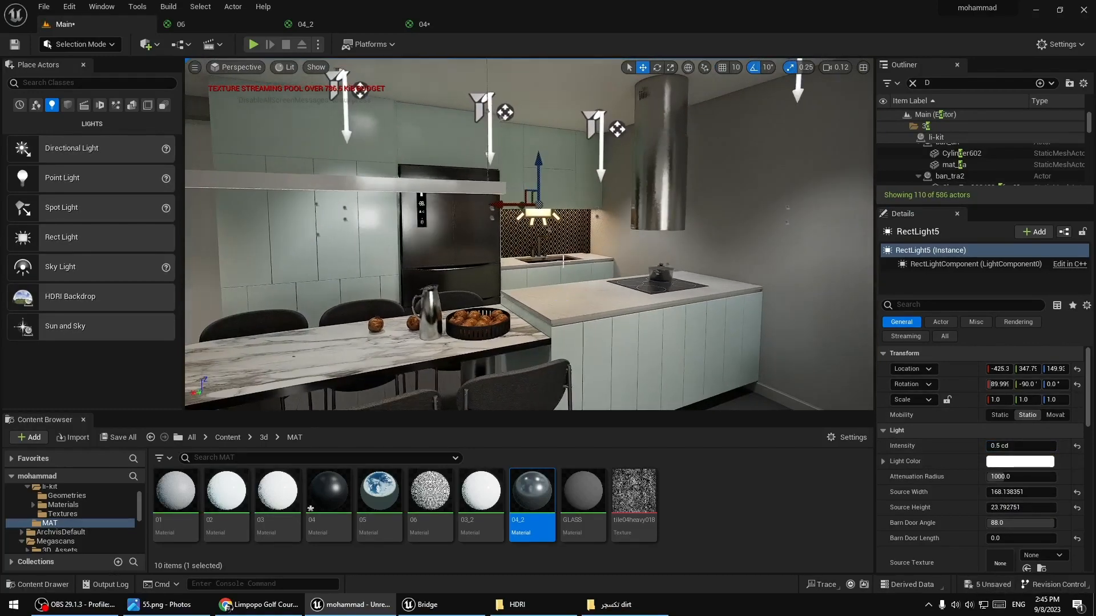
{"action": "key", "text": "w"}
{"action": "mouse_move", "coordinate": [637, 267]}
{"action": "right_mouse_down"}
{"action": "mouse_move", "coordinate": [617, 274]}
{"action": "mouse_move", "coordinate": [616, 247]}
{"action": "mouse_move", "coordinate": [647, 266]}
{"action": "mouse_move", "coordinate": [625, 264]}
{"action": "right_mouse_up"}
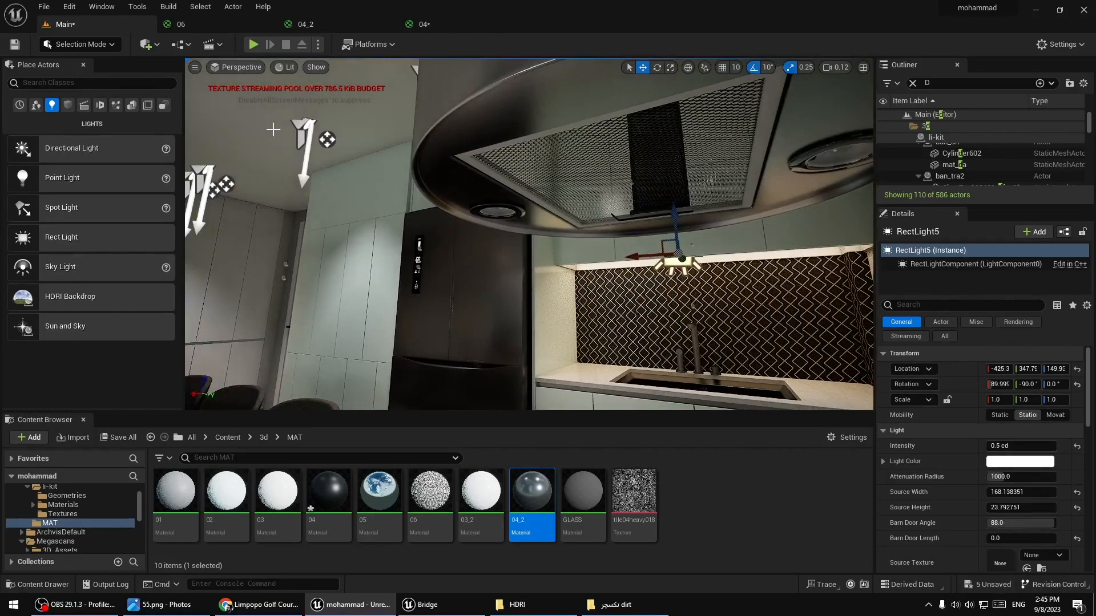
{"action": "left_click", "coordinate": [303, 123]}
{"action": "left_click_drag", "start_coordinate": [313, 101], "coordinate": [282, 306], "text": "alt"}
{"action": "right_click_drag", "start_coordinate": [283, 306], "coordinate": [184, 259]}
{"action": "left_click_drag", "start_coordinate": [224, 222], "coordinate": [588, 230]}
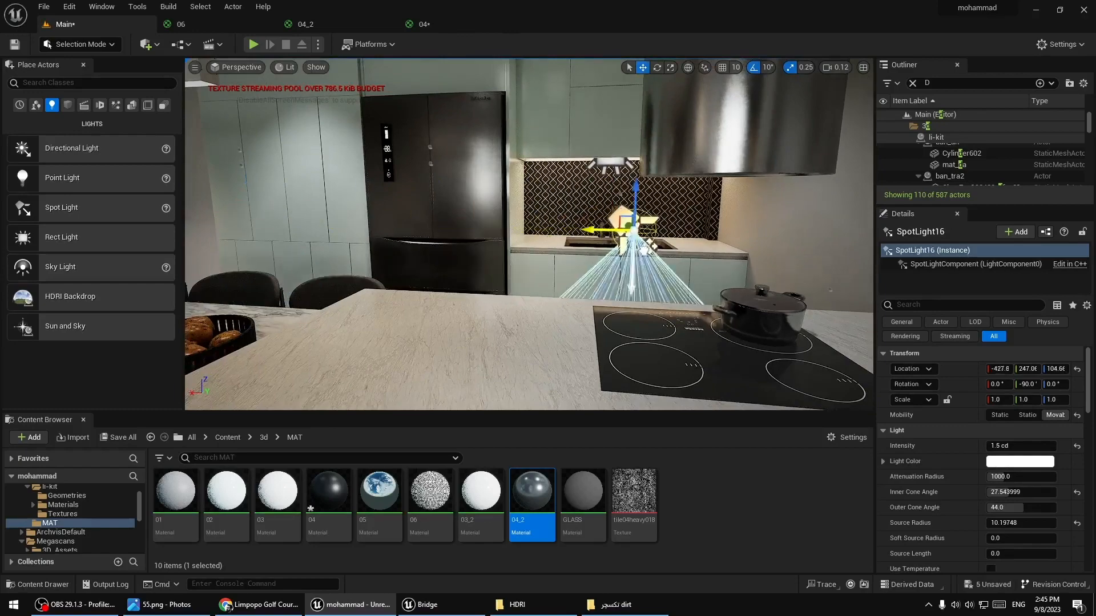
Position the copied spotlight directly at the range hood's built-in lamp above the pot, at a height of about 129
{"action": "right_click_drag", "start_coordinate": [662, 231], "coordinate": [571, 228]}
{"action": "left_click_drag", "start_coordinate": [736, 235], "coordinate": [581, 272]}
{"action": "right_click_drag", "start_coordinate": [593, 274], "coordinate": [621, 291]}
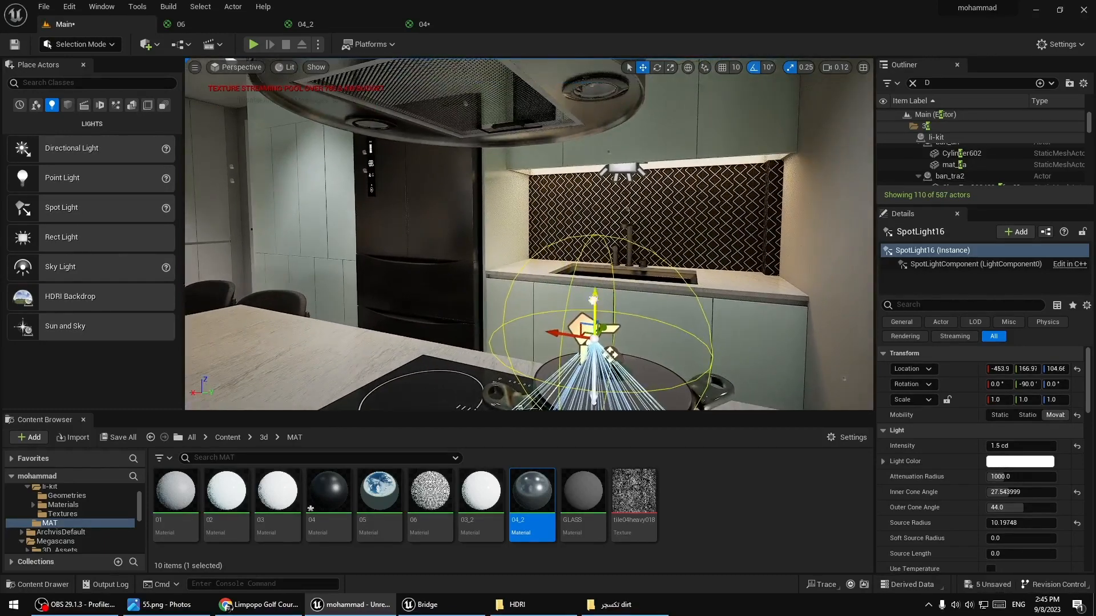
{"action": "left_click_drag", "start_coordinate": [594, 299], "coordinate": [597, 93]}
{"action": "right_click_drag", "start_coordinate": [593, 403], "coordinate": [576, 371]}
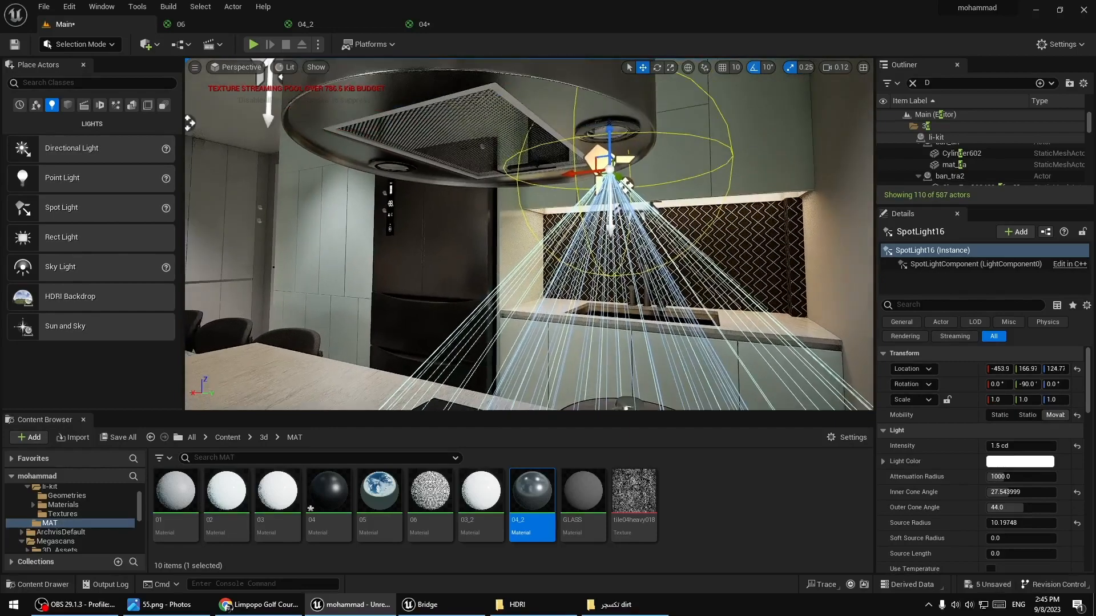
{"action": "left_click_drag", "start_coordinate": [610, 138], "coordinate": [613, 89]}
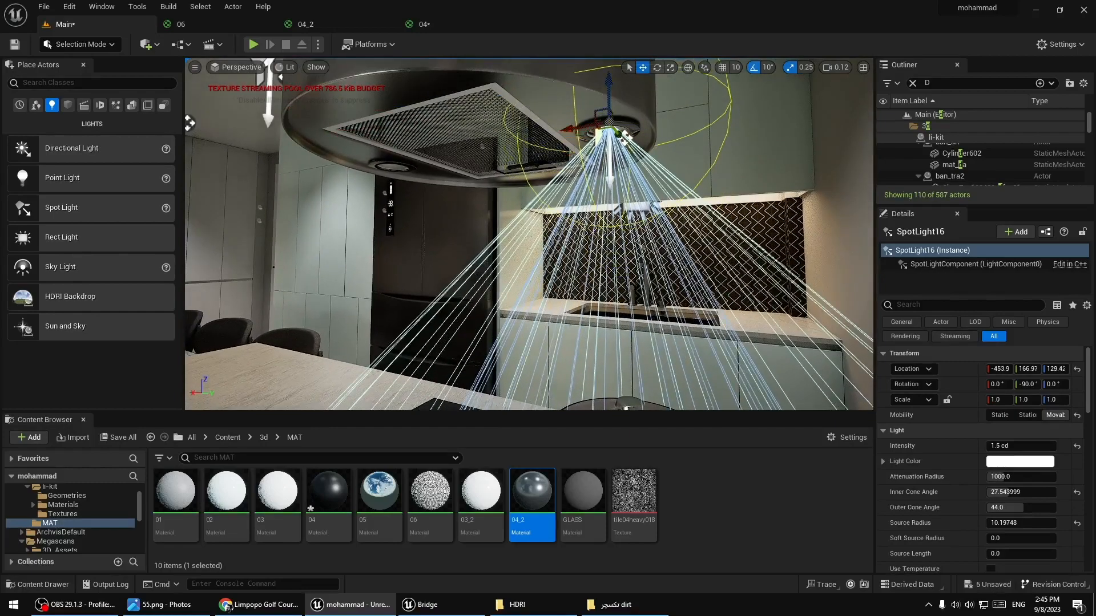
Enable color temperature on the hood spotlight and set it to 4000
{"action": "right_click_drag", "start_coordinate": [614, 171], "coordinate": [588, 257]}
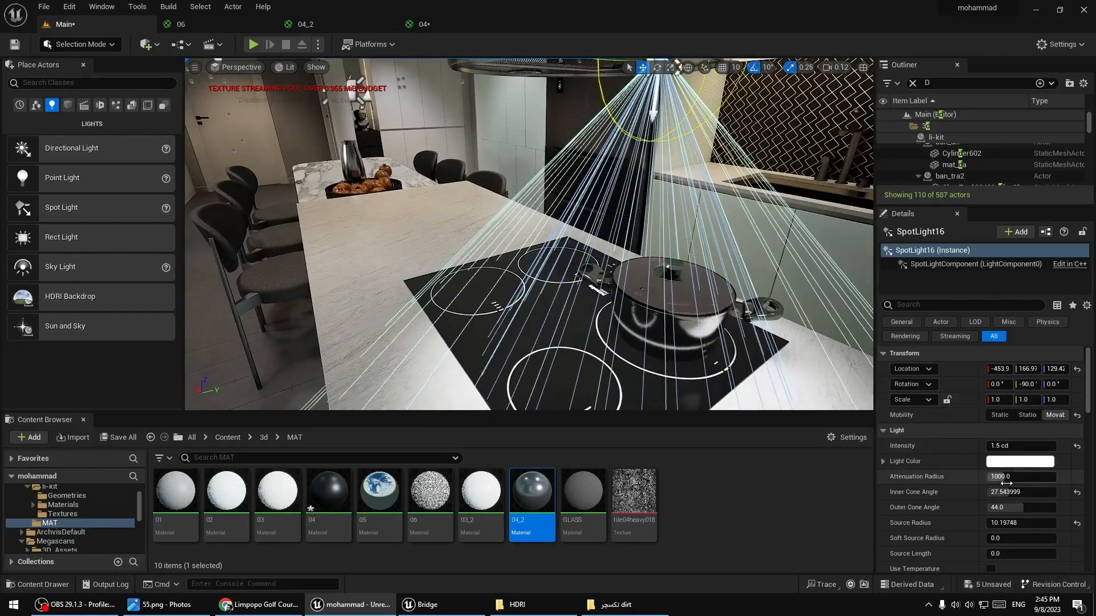
{"action": "scroll", "coordinate": [1008, 502], "scroll_direction": "down", "scroll_amount": 3}
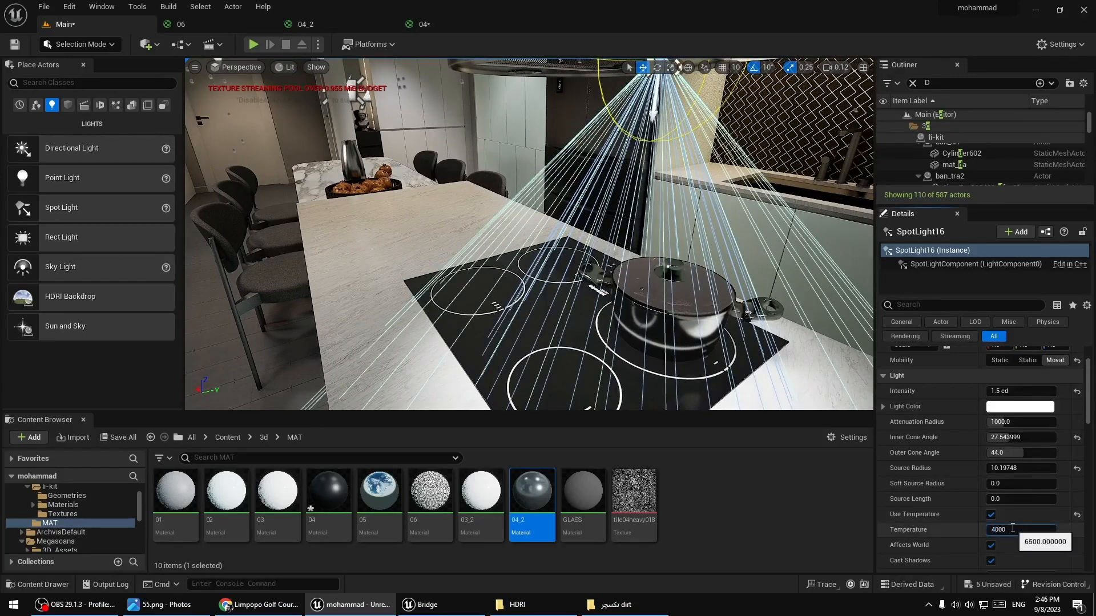
{"action": "right_click_drag", "start_coordinate": [685, 365], "coordinate": [816, 320]}
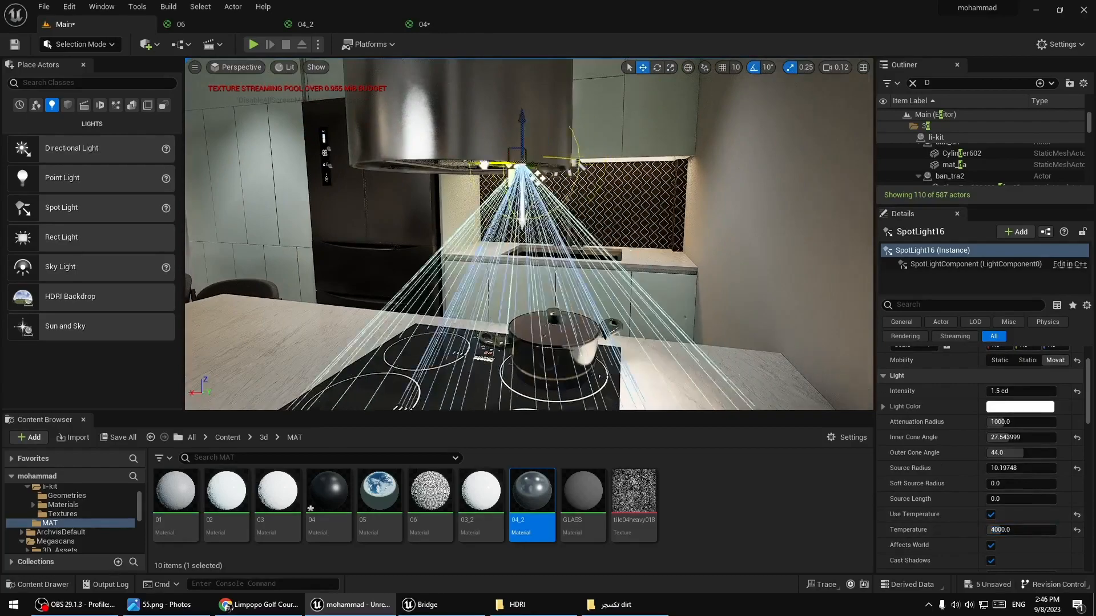
Shift the hood spotlight along X toward the range hood's opposite lamp and clear the selection
{"action": "left_click_drag", "start_coordinate": [484, 165], "coordinate": [383, 165]}
{"action": "right_click_drag", "start_coordinate": [456, 228], "coordinate": [596, 321]}
{"action": "key", "text": "Escape"}
Add a Plane shape outside the balcony railing and scale it up into a large upright wall
{"action": "right_click_drag", "start_coordinate": [588, 222], "coordinate": [465, 247]}
{"action": "right_click_drag", "start_coordinate": [646, 188], "coordinate": [646, 187]}
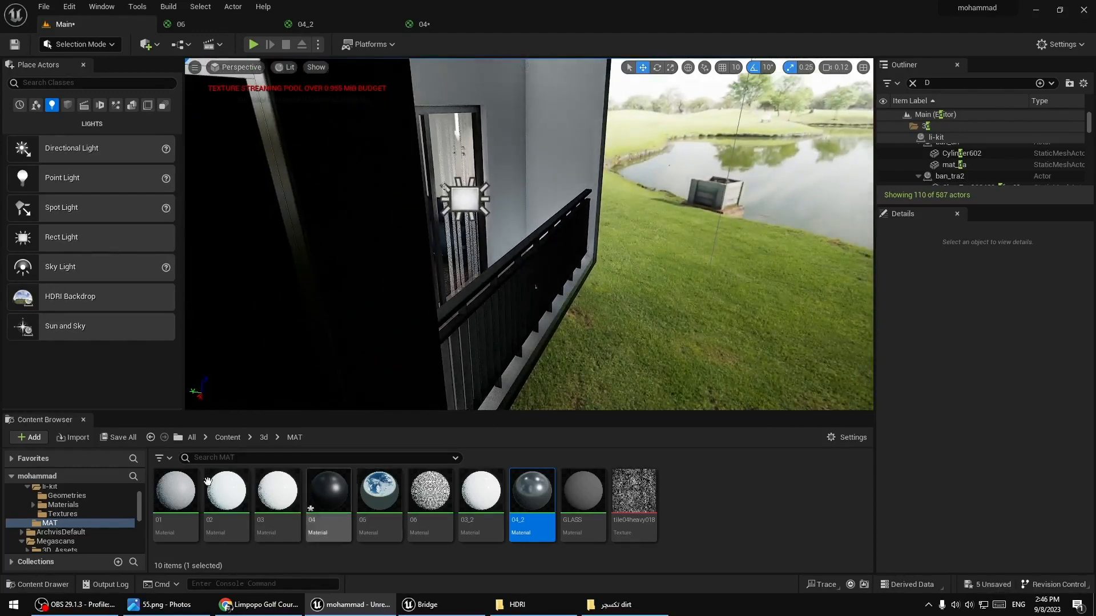
{"action": "left_click", "coordinate": [67, 106]}
{"action": "left_click_drag", "start_coordinate": [64, 267], "coordinate": [479, 297]}
{"action": "left_click", "coordinate": [658, 68]}
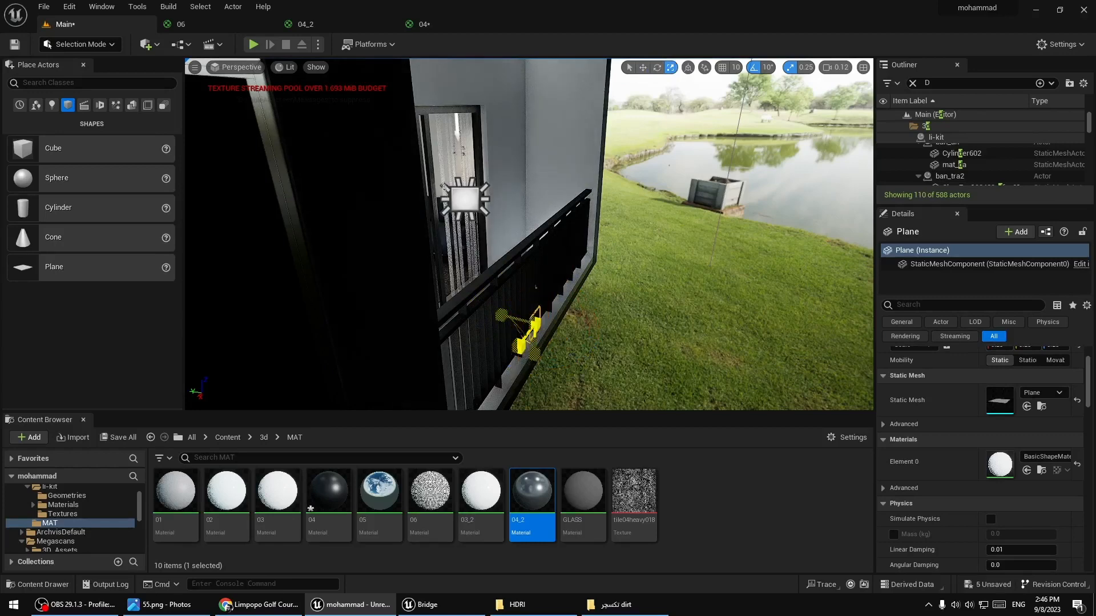
{"action": "left_click_drag", "start_coordinate": [528, 339], "coordinate": [564, 292]}
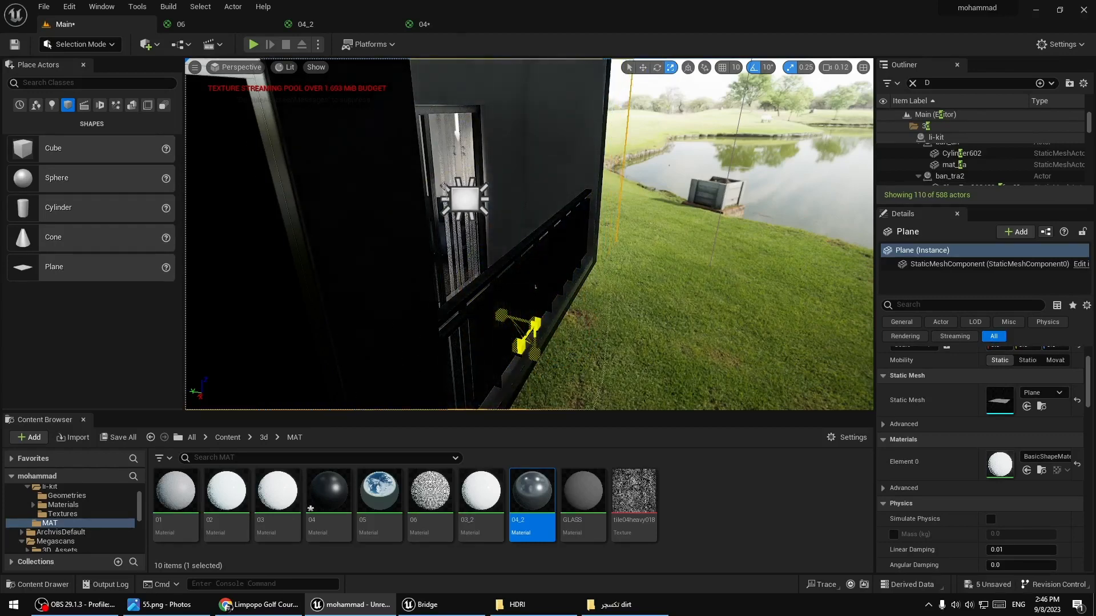
Move the large plane along Y away from the building so it stands opposite the balcony
{"action": "right_click_drag", "start_coordinate": [707, 315], "coordinate": [657, 154]}
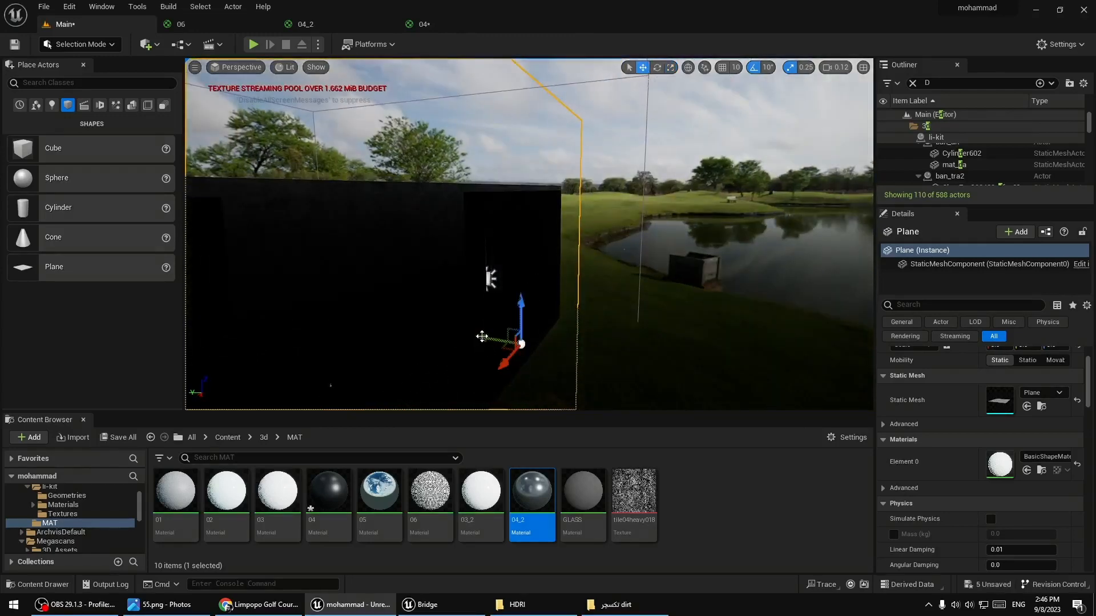
{"action": "left_click_drag", "start_coordinate": [482, 337], "coordinate": [775, 384]}
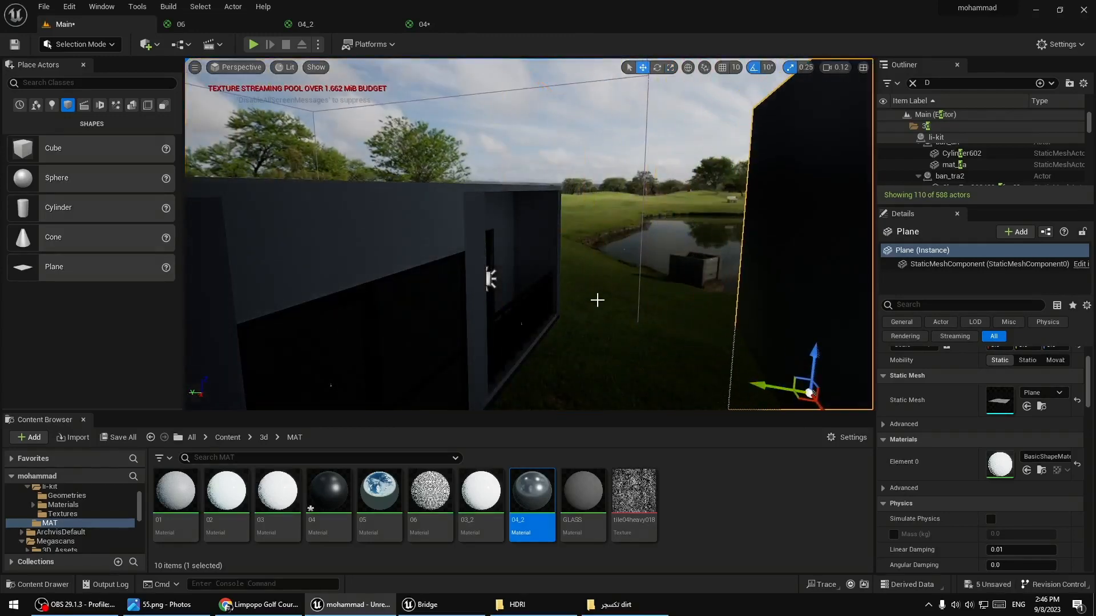
{"action": "right_click_drag", "start_coordinate": [597, 300], "coordinate": [656, 325]}
{"action": "key", "text": "w"}
{"action": "key", "text": "w"}
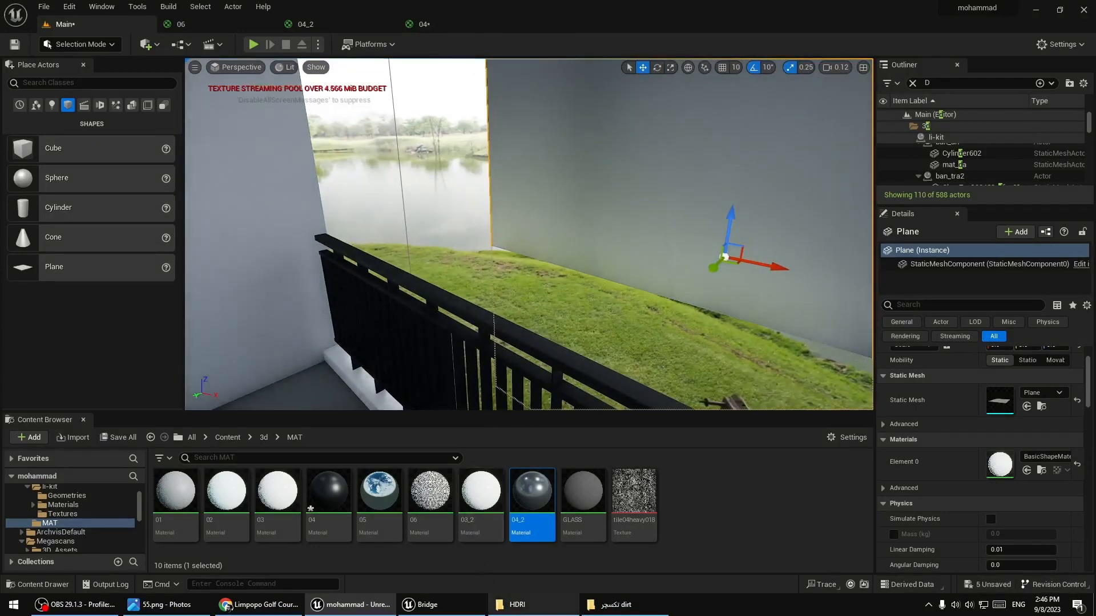
Switch to File Explorer, open the li-kit_Assets folder beside the HDRI folder and show its files as extra large icons
{"action": "mouse_move", "coordinate": [629, 609]}
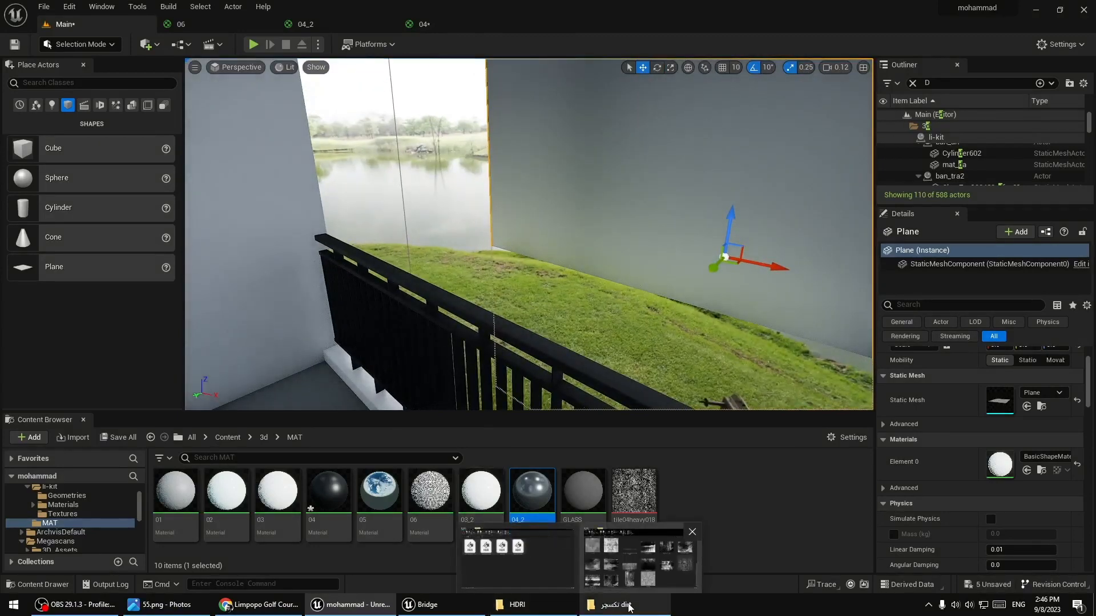
{"action": "left_click", "coordinate": [517, 604]}
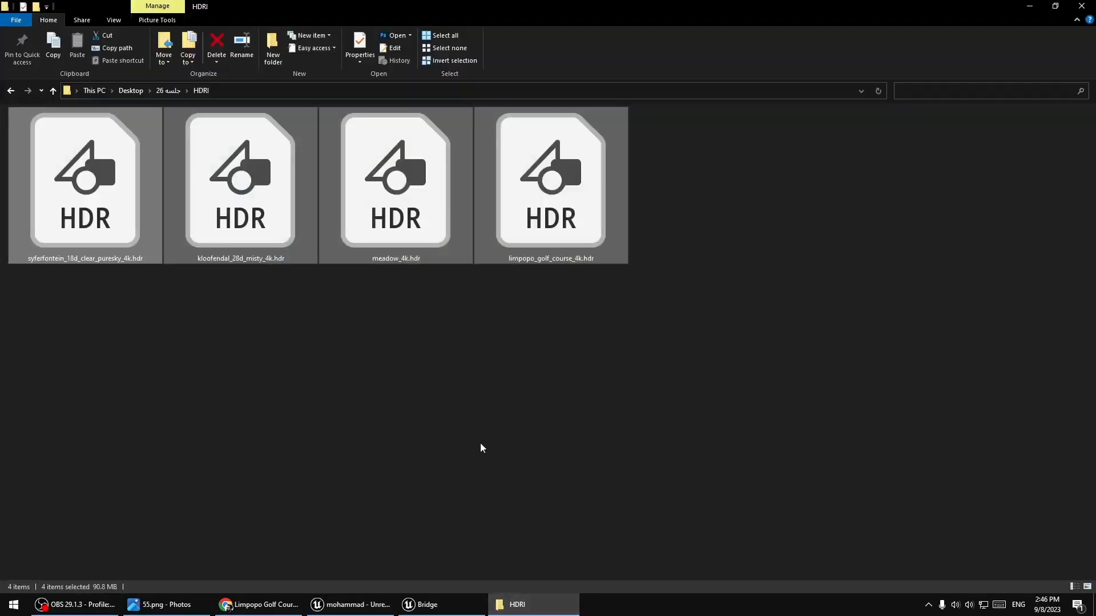
{"action": "left_click", "coordinate": [52, 91]}
{"action": "double_click", "coordinate": [39, 140]}
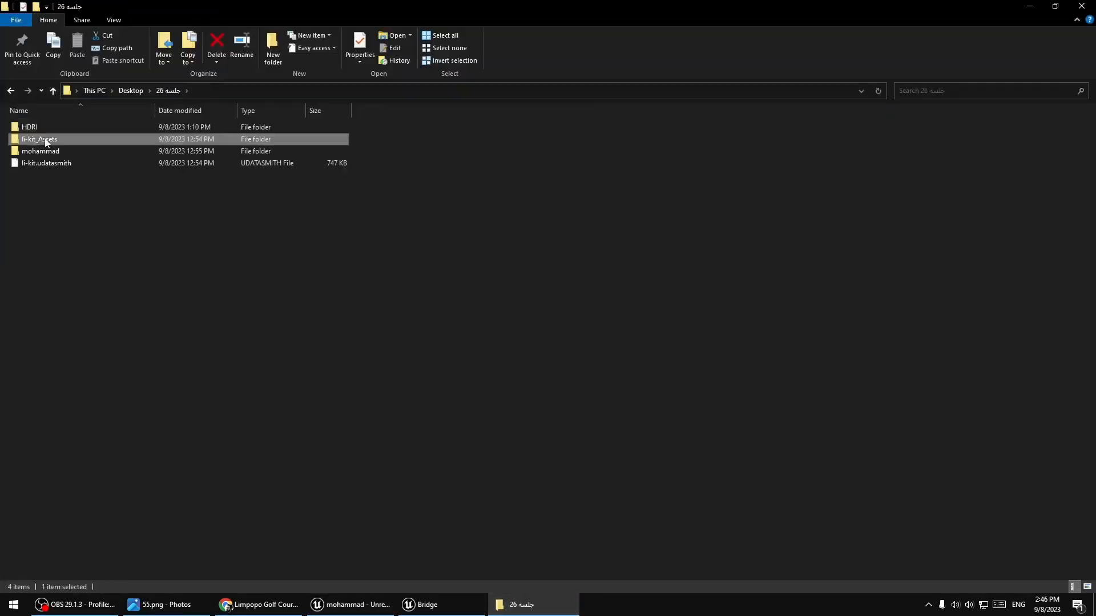
{"action": "right_click", "coordinate": [446, 236]}
{"action": "mouse_move", "coordinate": [502, 244]}
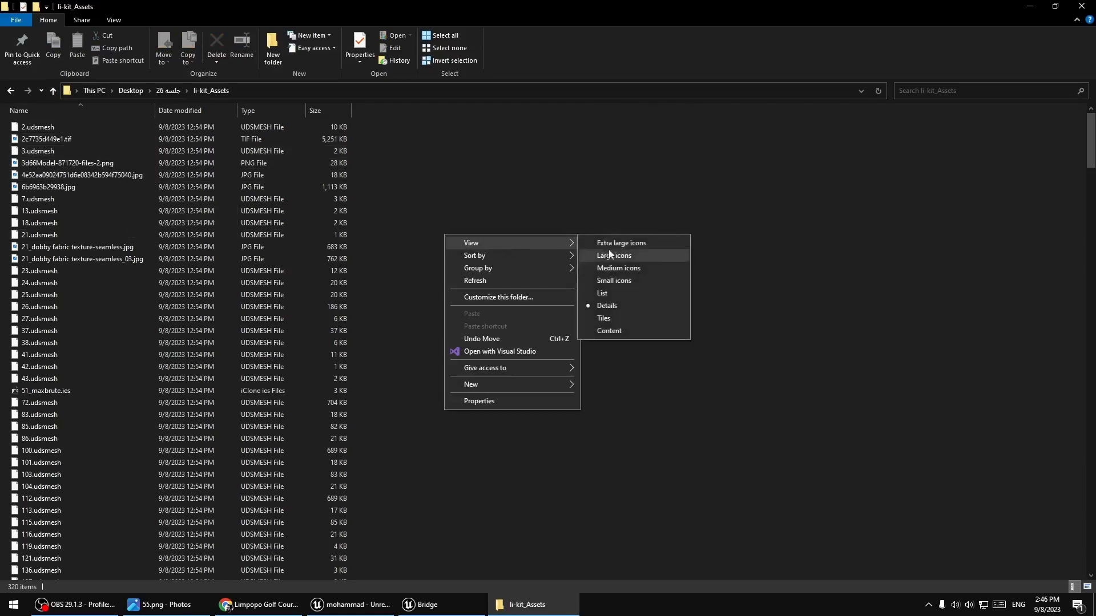
{"action": "left_click", "coordinate": [628, 245]}
Look through the li-kit_Assets files for an image suited to the exterior backdrop
{"action": "scroll", "coordinate": [590, 327], "scroll_direction": "down", "scroll_amount": 15}
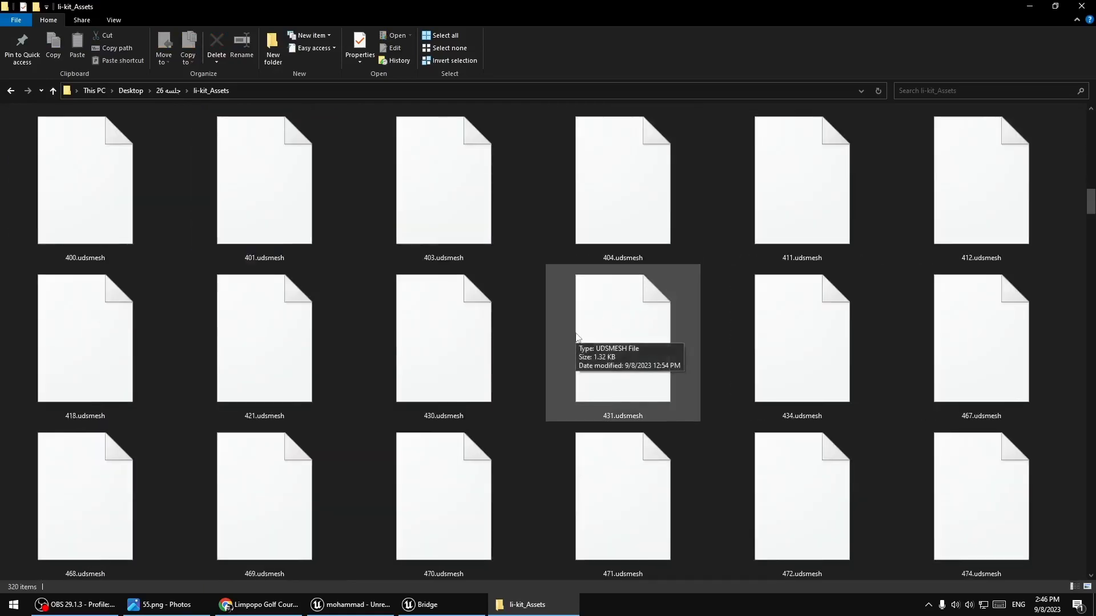
{"action": "scroll", "coordinate": [576, 348], "scroll_direction": "down", "scroll_amount": 10}
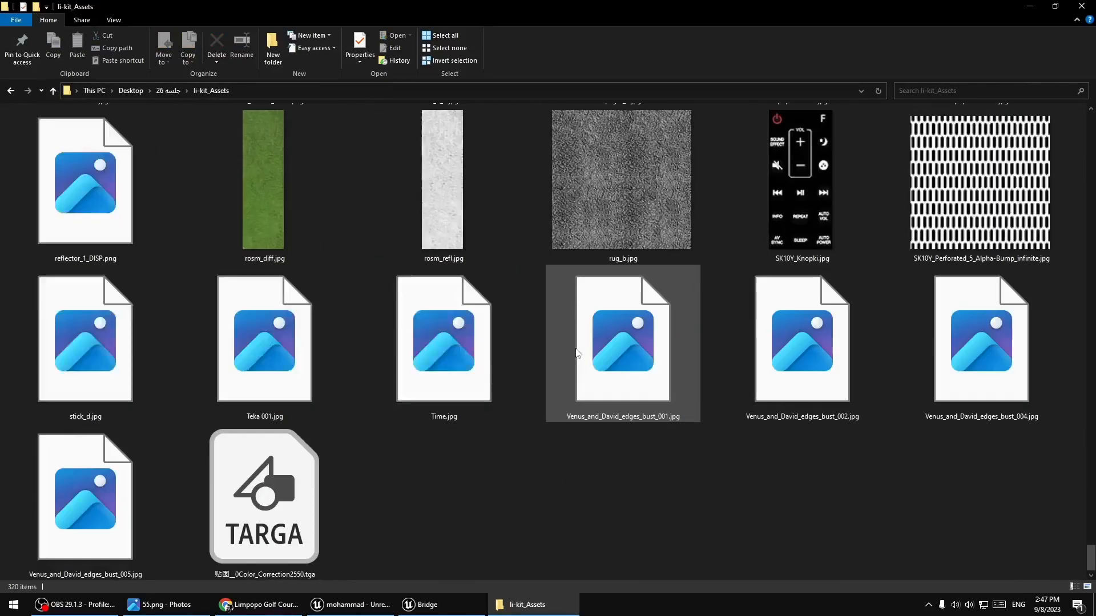
{"action": "scroll", "coordinate": [563, 373], "scroll_direction": "up", "scroll_amount": 3}
{"action": "scroll", "coordinate": [524, 417], "scroll_direction": "up", "scroll_amount": 15}
{"action": "scroll", "coordinate": [525, 409], "scroll_direction": "down", "scroll_amount": 5}
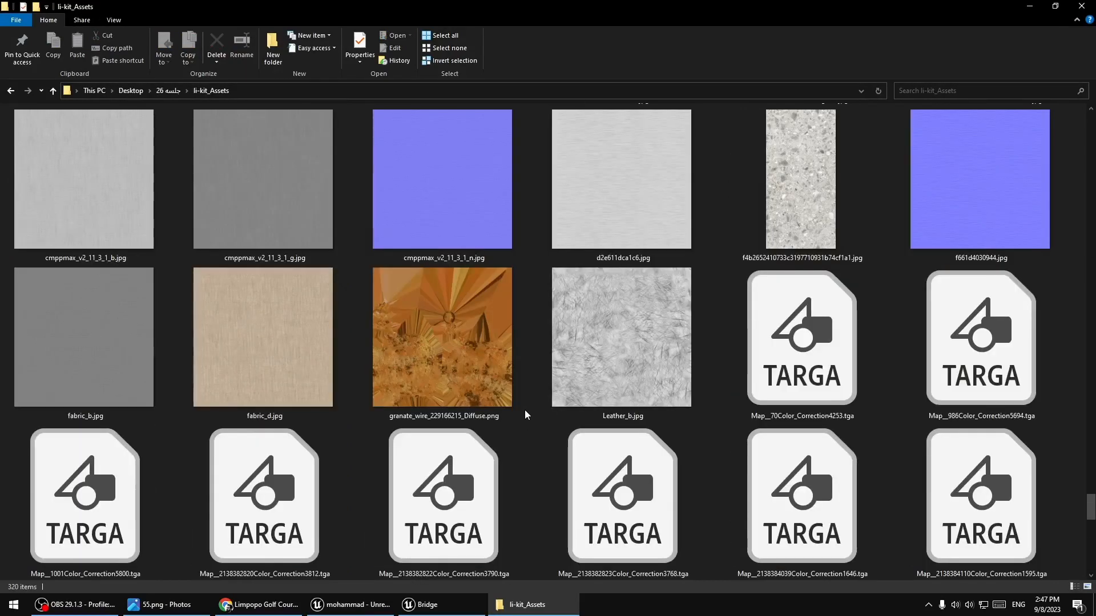
{"action": "scroll", "coordinate": [525, 410], "scroll_direction": "up", "scroll_amount": 10}
{"action": "scroll", "coordinate": [525, 410], "scroll_direction": "up", "scroll_amount": 15}
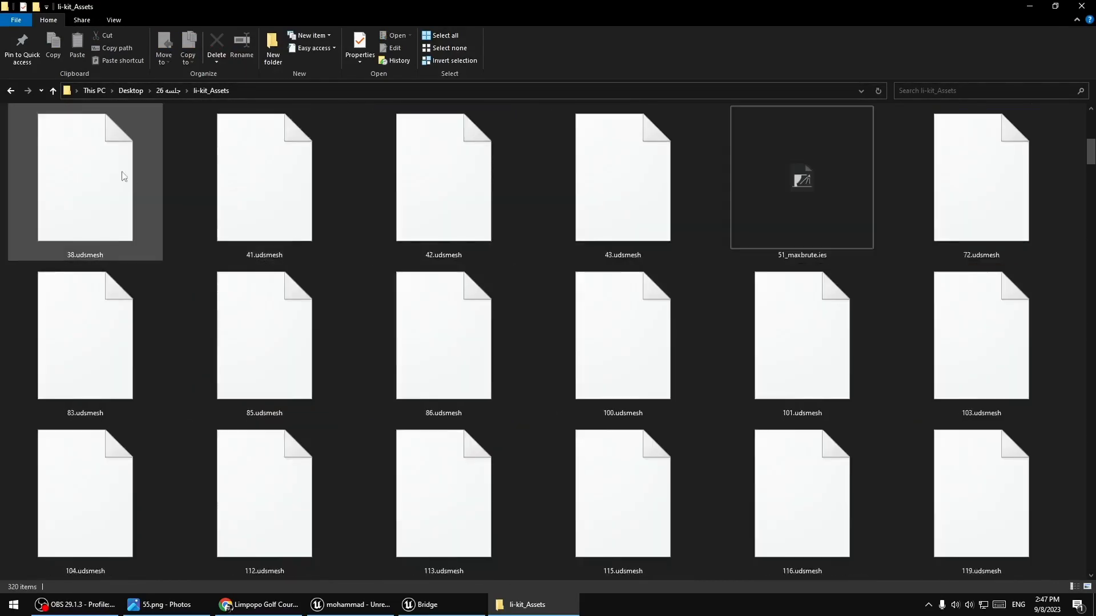
Check the Unreal project folder, go back up to the Desktop folder and clear the windows off the desktop
{"action": "left_click", "coordinate": [56, 94]}
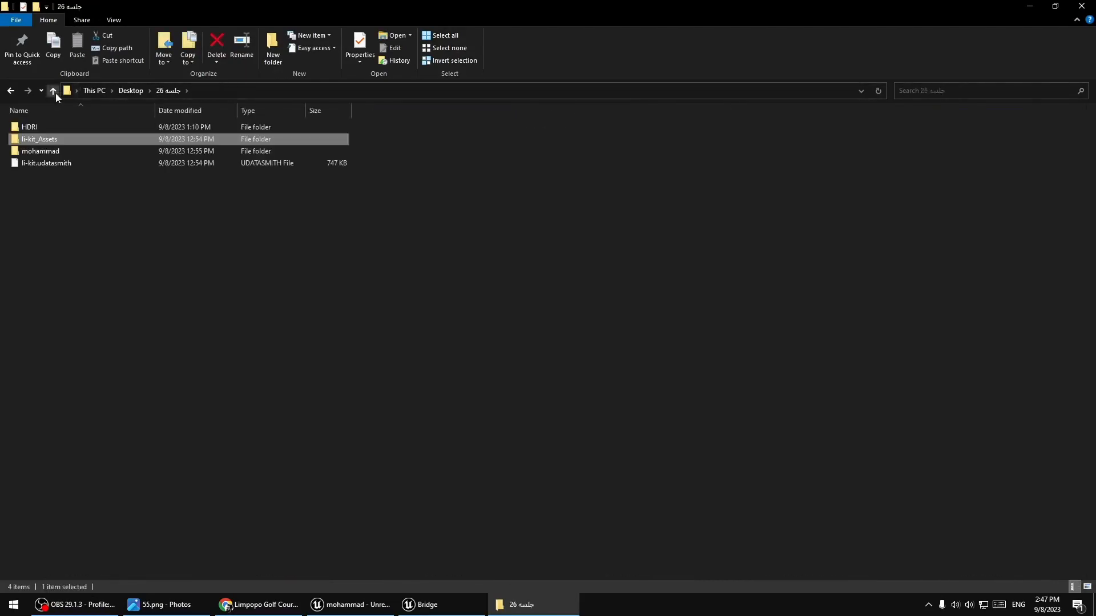
{"action": "double_click", "coordinate": [42, 151]}
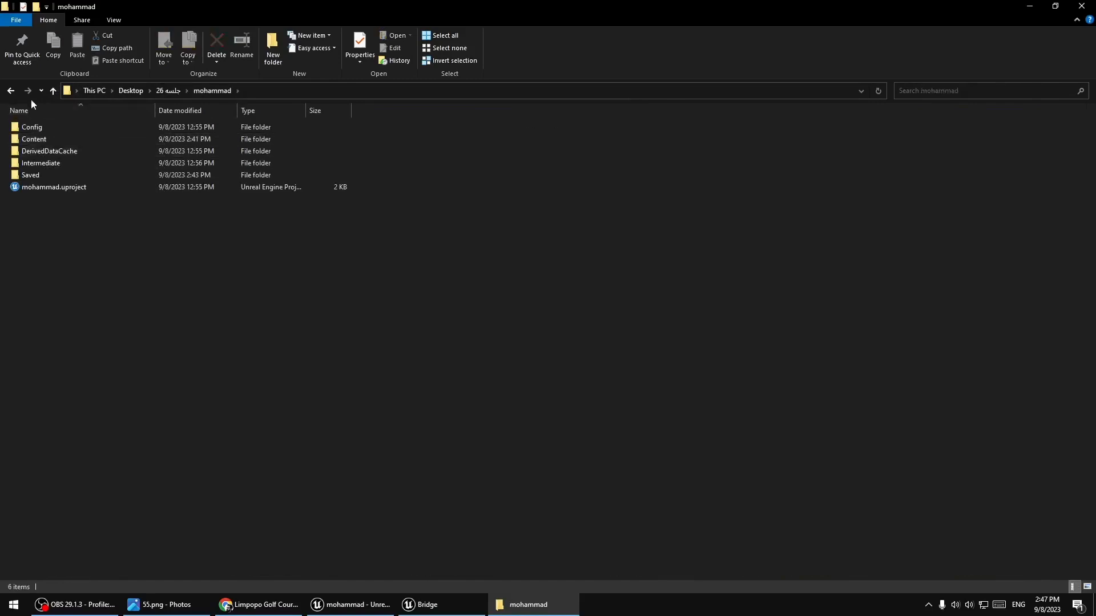
{"action": "left_click", "coordinate": [53, 93]}
{"action": "left_click", "coordinate": [54, 93]}
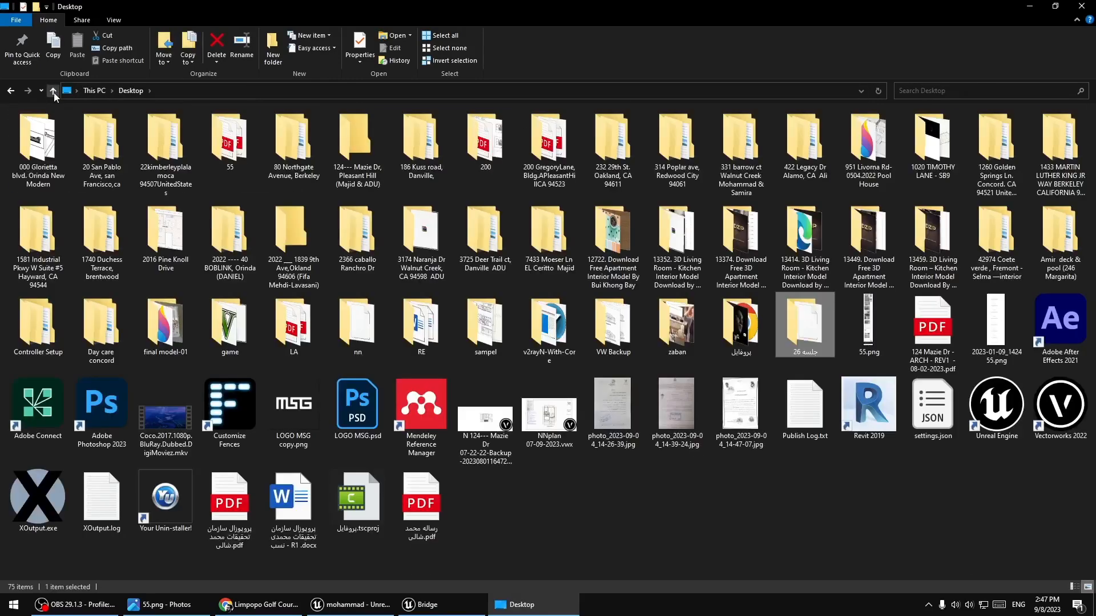
{"action": "left_click", "coordinate": [1031, 5]}
{"action": "left_click", "coordinate": [1026, 6]}
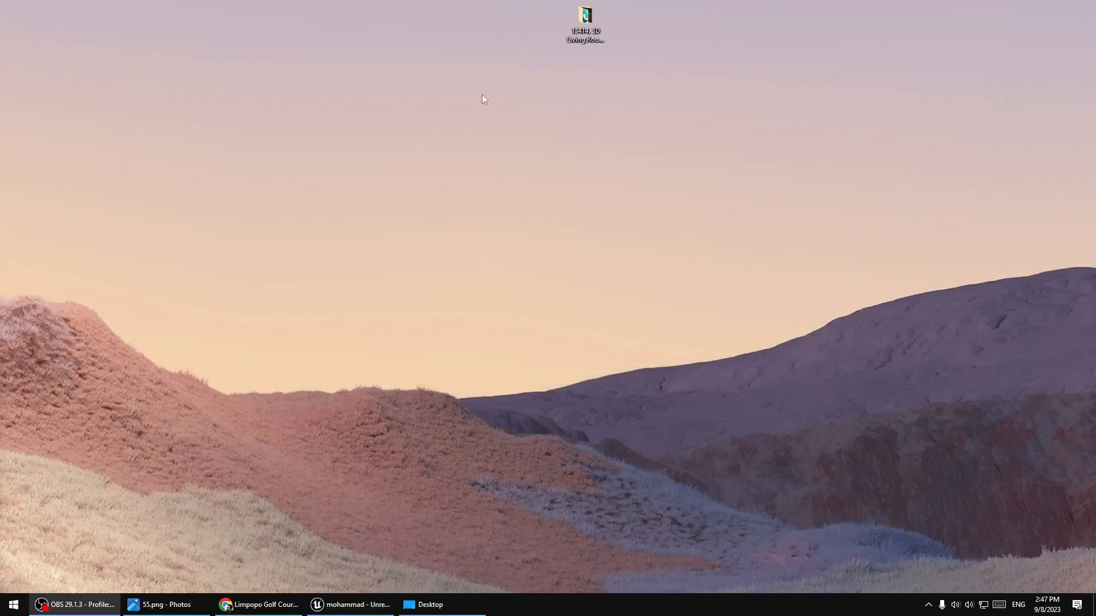
Import @@.jpg from the living-kitchen map folder of the 13414 3D Living Room model into Unreal's MAT folder
{"action": "double_click", "coordinate": [583, 20]}
{"action": "double_click", "coordinate": [33, 128]}
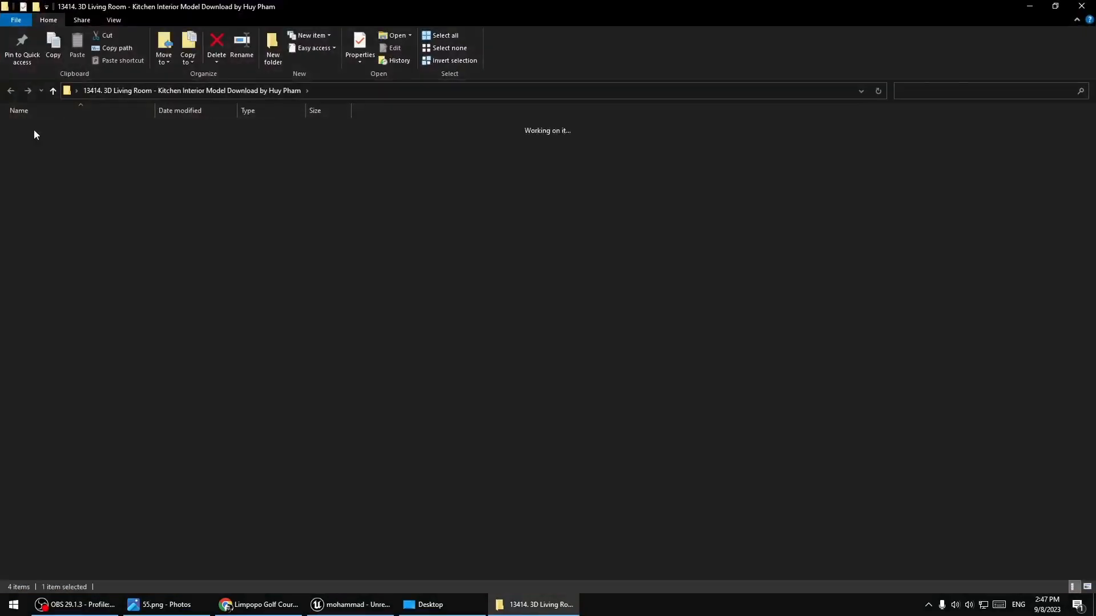
{"action": "double_click", "coordinate": [29, 126]}
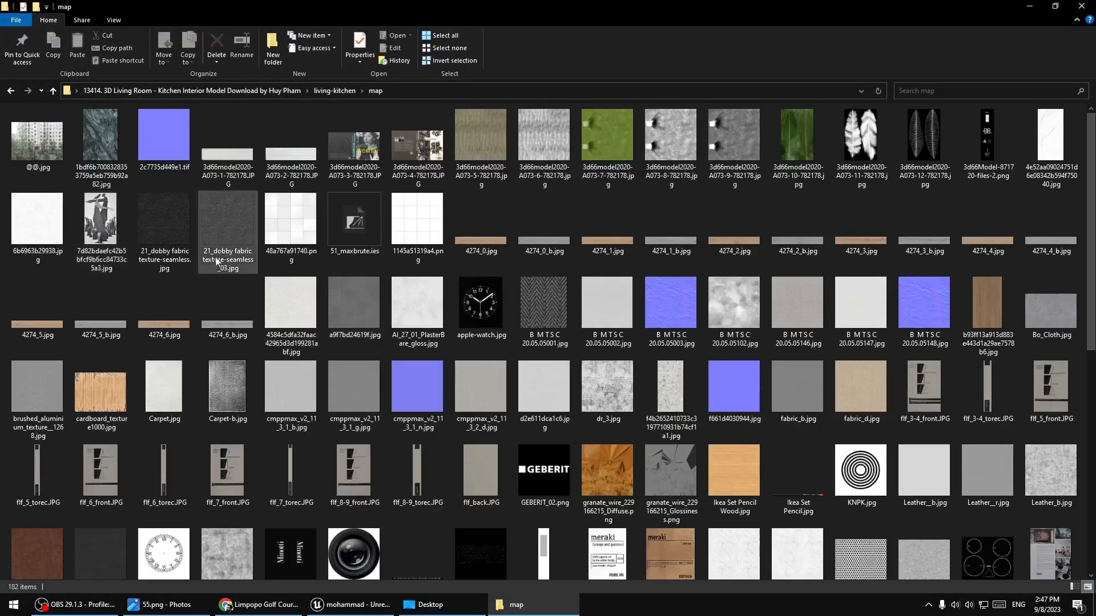
{"action": "left_click_drag", "start_coordinate": [35, 147], "coordinate": [342, 604]}
{"action": "left_click_drag", "start_coordinate": [783, 549], "coordinate": [783, 549]}
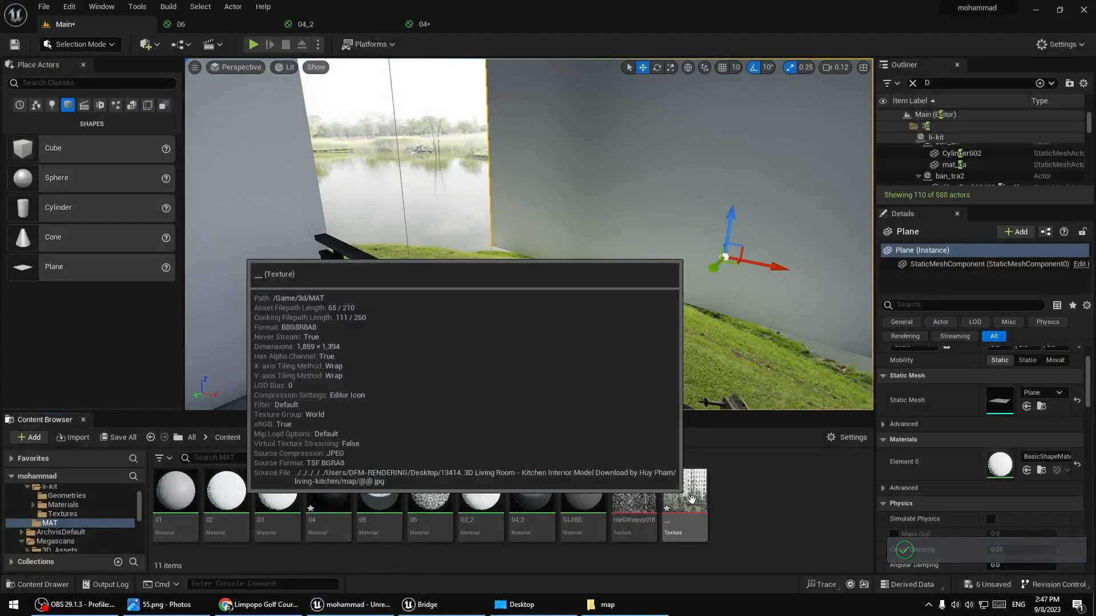
Create a material in the MAT folder, keep the default name NewMaterial and open it for editing
{"action": "right_click", "coordinate": [735, 503]}
{"action": "left_click", "coordinate": [788, 192]}
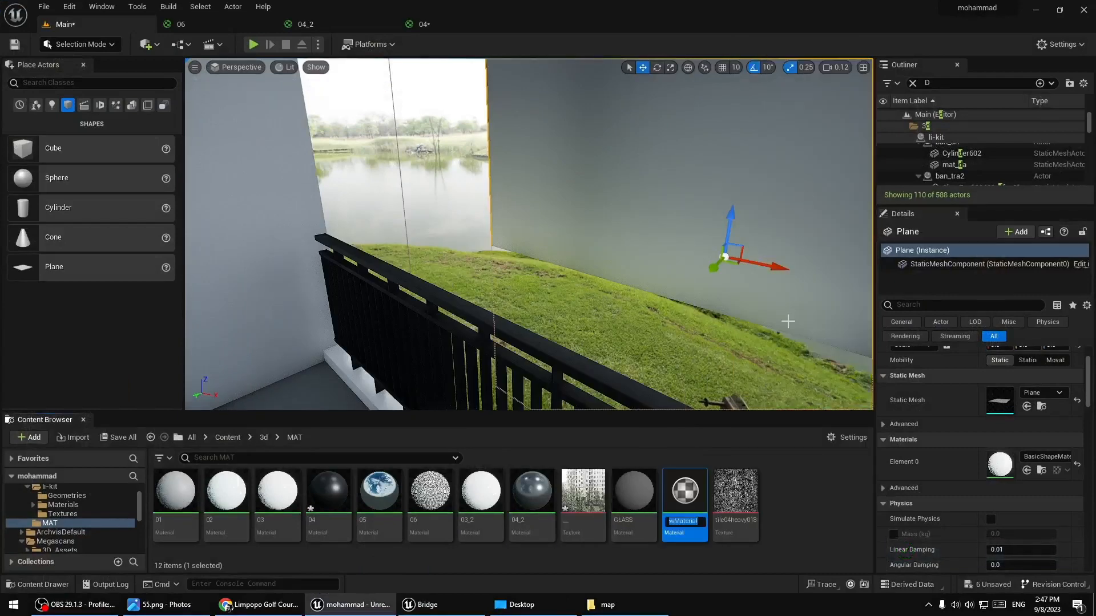
{"action": "key", "text": "Return"}
{"action": "double_click", "coordinate": [684, 490]}
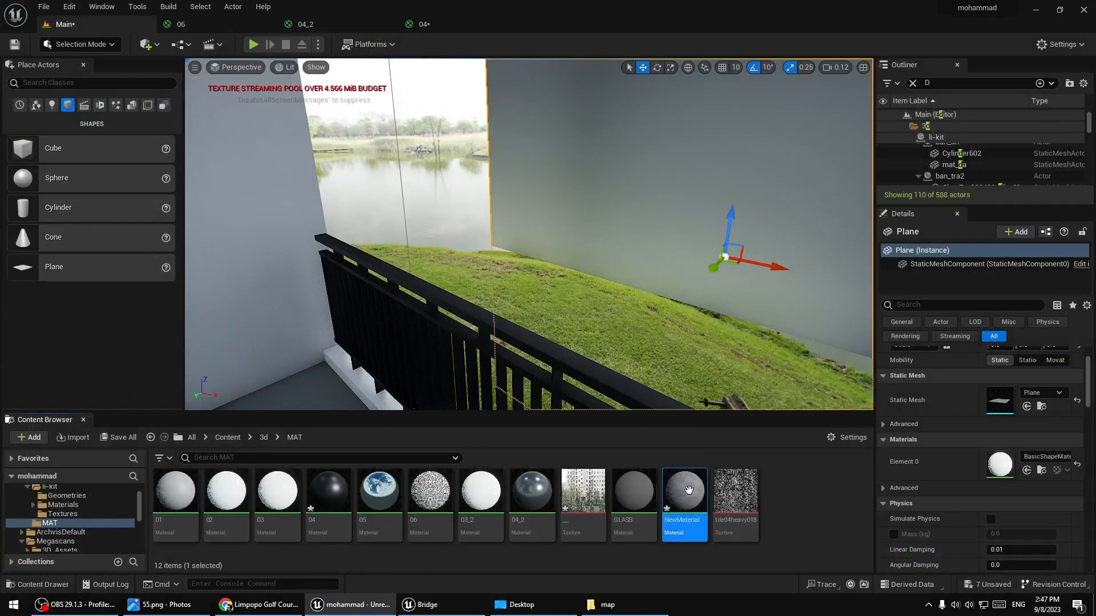
Add the imported building texture to NewMaterial as a Texture Sample, connect its RGB to Base Color and save
{"action": "left_click", "coordinate": [63, 24]}
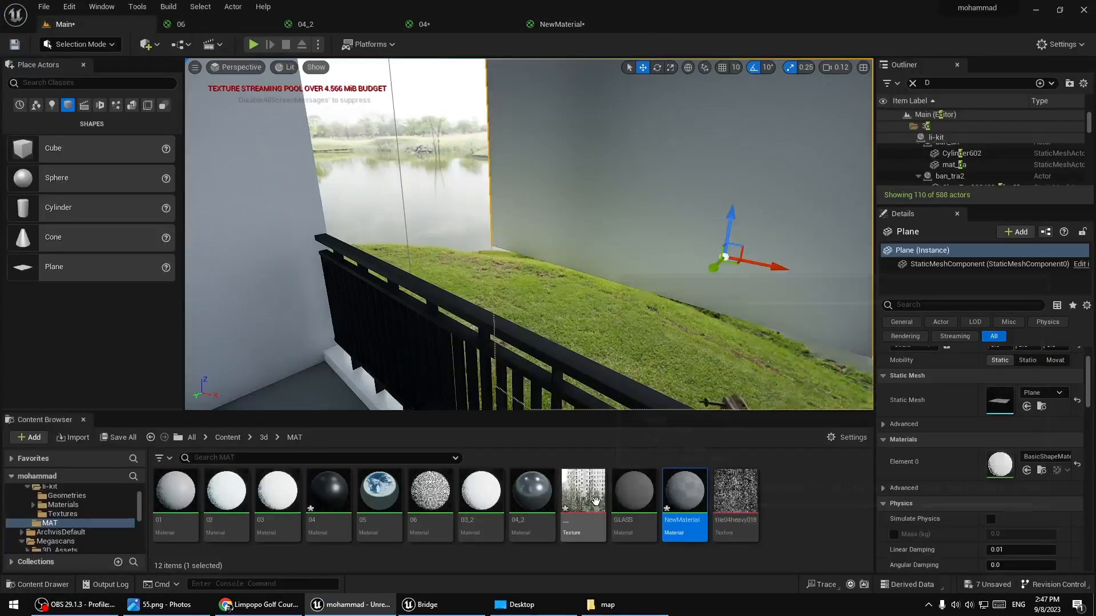
{"action": "left_click_drag", "start_coordinate": [526, 31], "coordinate": [506, 258]}
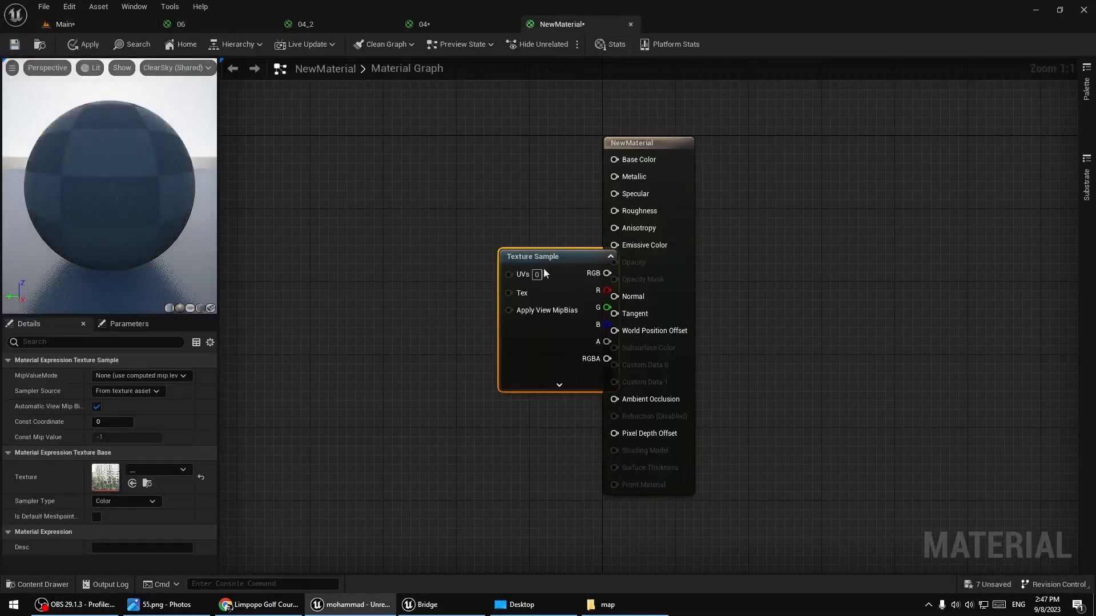
{"action": "left_click_drag", "start_coordinate": [607, 273], "coordinate": [614, 159]}
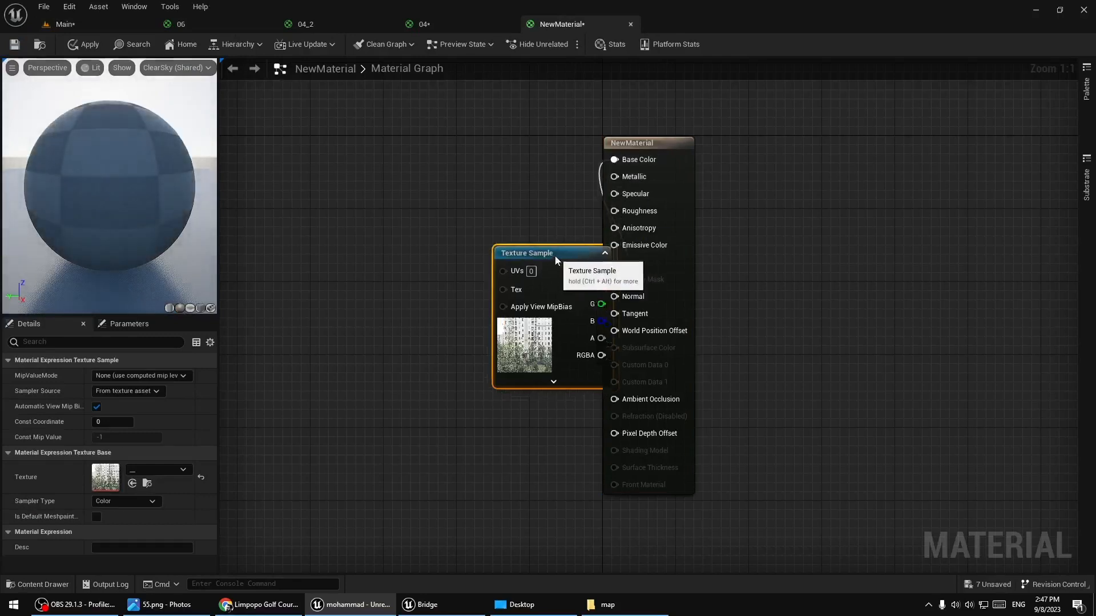
{"action": "left_click_drag", "start_coordinate": [554, 268], "coordinate": [395, 147]}
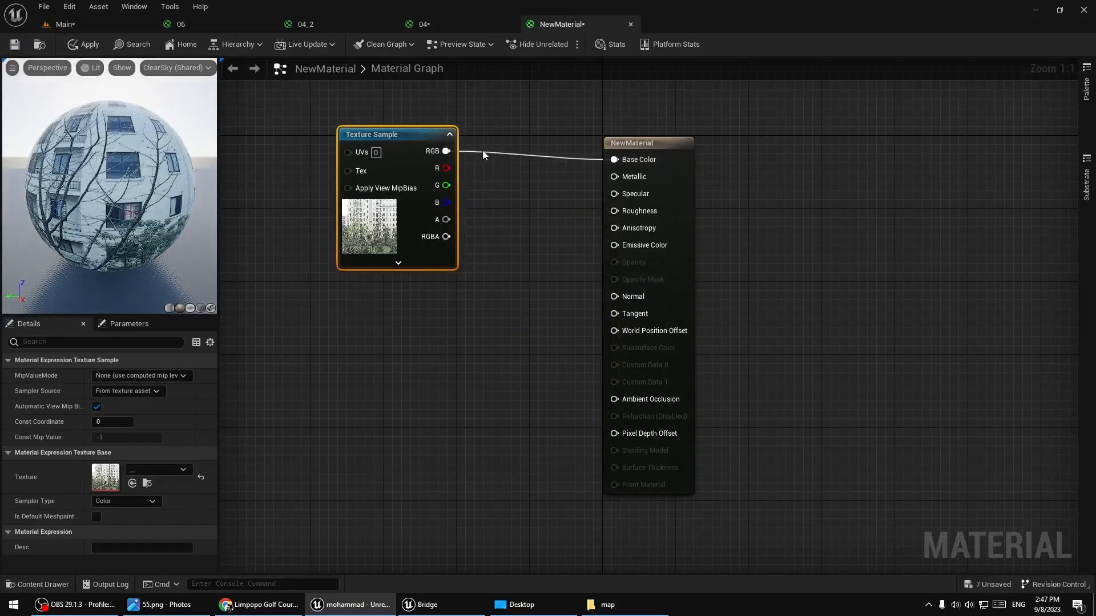
{"action": "left_click", "coordinate": [23, 48]}
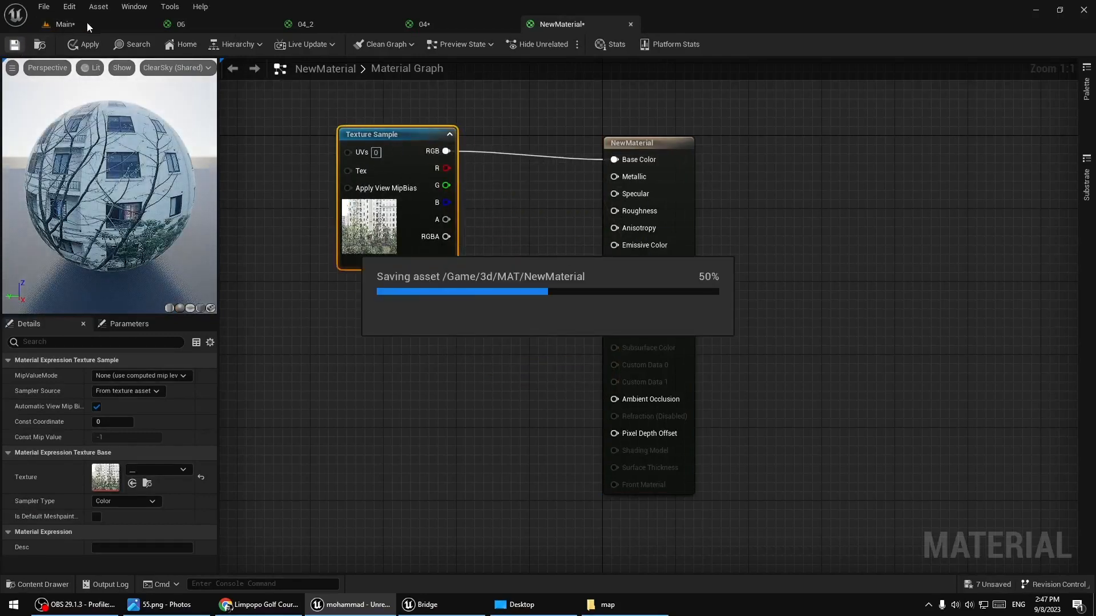
Apply NewMaterial to the large plane opposite the balcony
{"action": "left_click", "coordinate": [94, 25]}
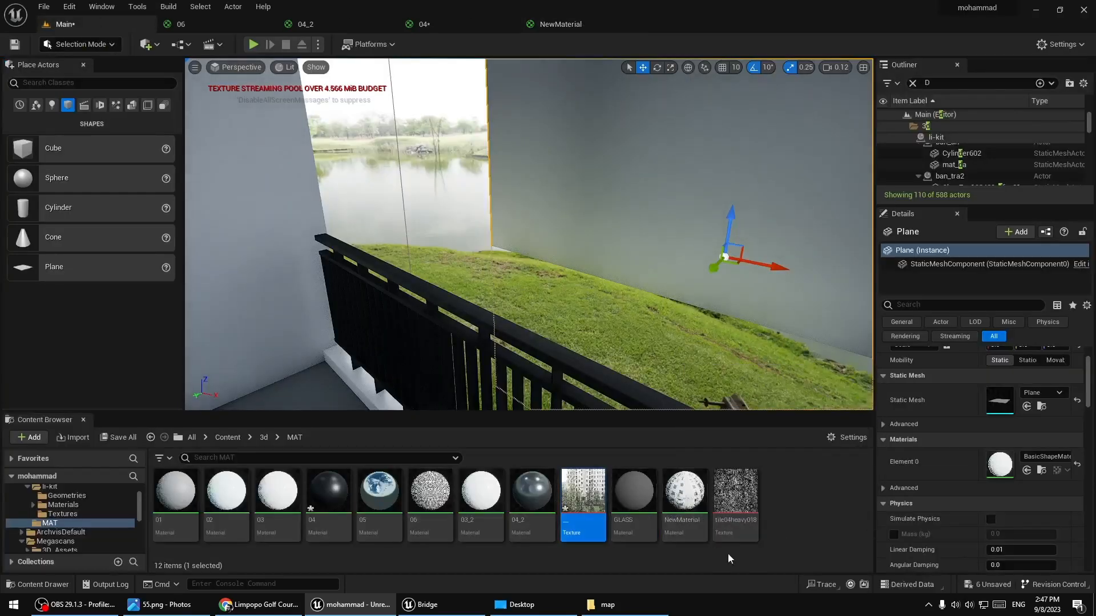
{"action": "left_click_drag", "start_coordinate": [680, 488], "coordinate": [599, 205]}
{"action": "right_click_drag", "start_coordinate": [599, 205], "coordinate": [559, 222]}
{"action": "right_click_drag", "start_coordinate": [628, 271], "coordinate": [557, 285]}
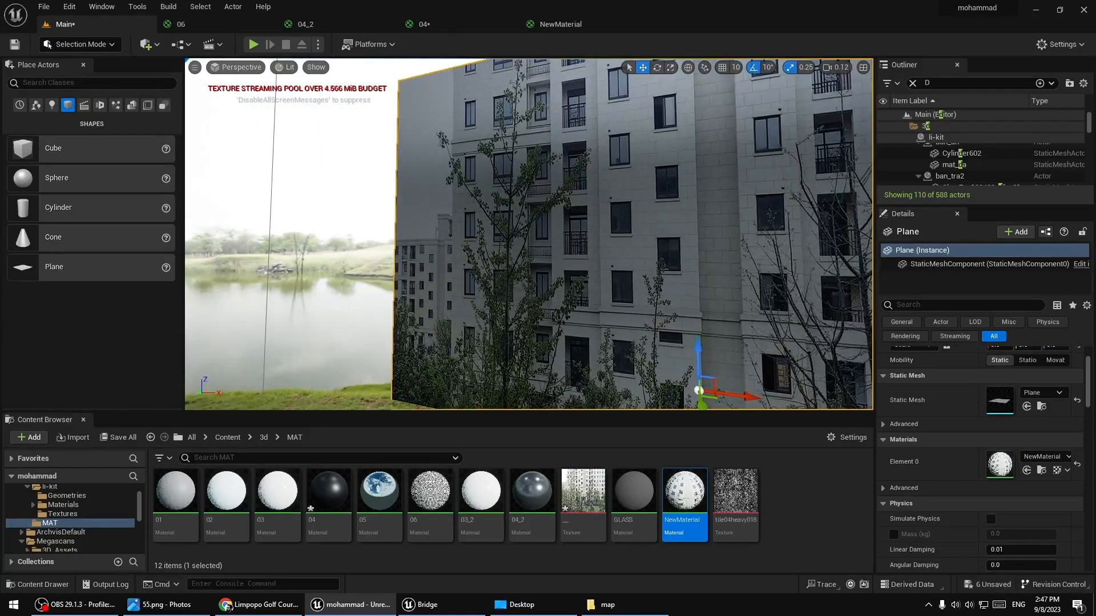
In NewMaterial, feed the texture's RGB into input A of a new Multiply node and disconnect it from Base Color
{"action": "double_click", "coordinate": [678, 476]}
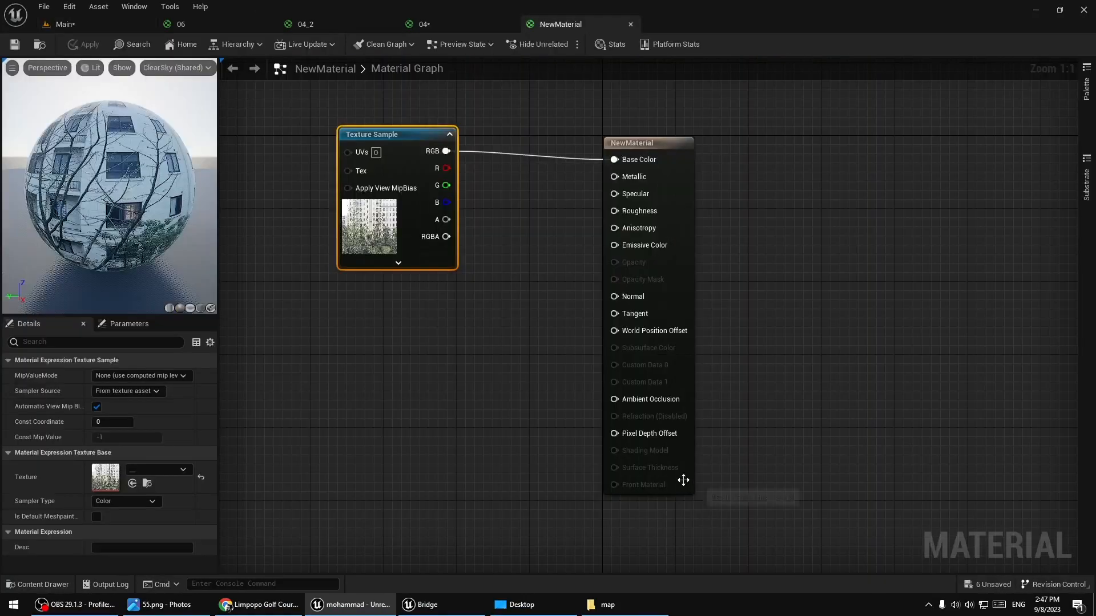
{"action": "left_click", "coordinate": [491, 260]}
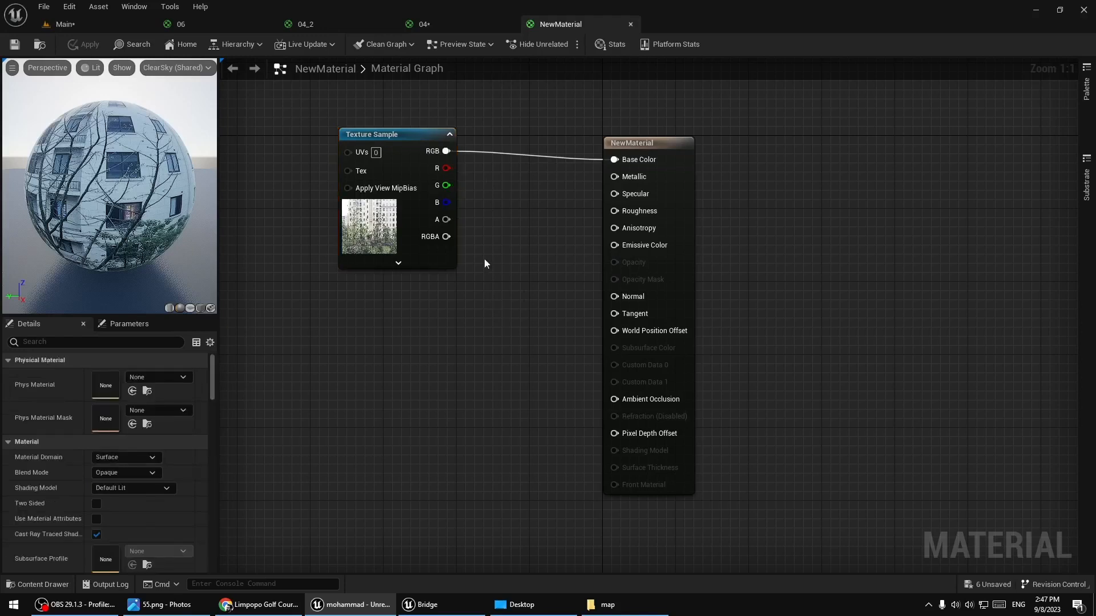
{"action": "left_click", "coordinate": [485, 260]}
{"action": "left_click_drag", "start_coordinate": [447, 151], "coordinate": [495, 282]}
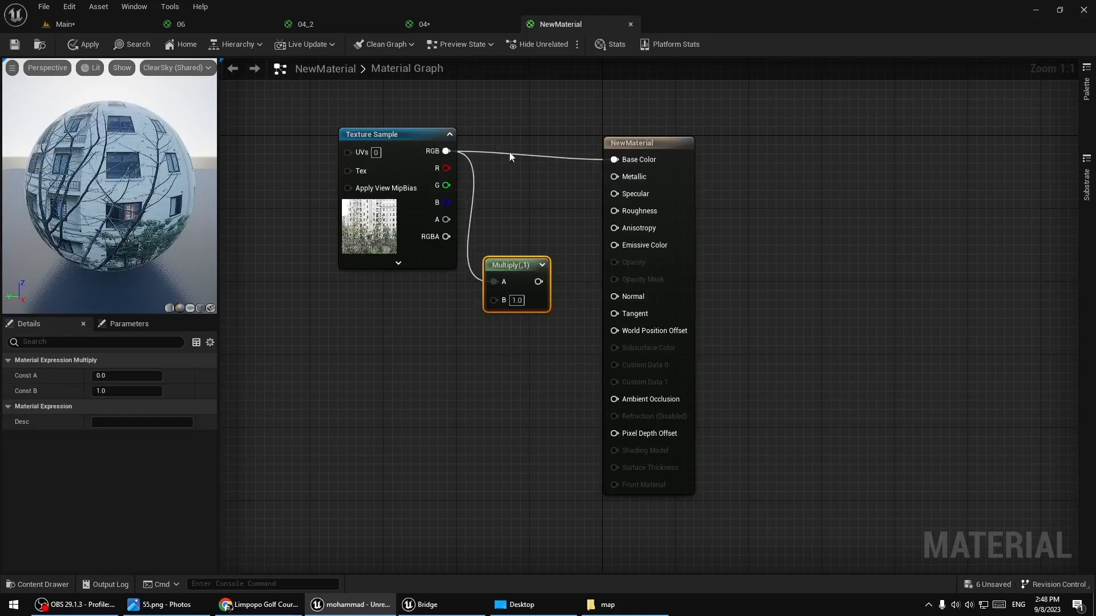
{"action": "left_click", "coordinate": [511, 153]}
{"action": "left_click", "coordinate": [447, 151], "text": "alt"}
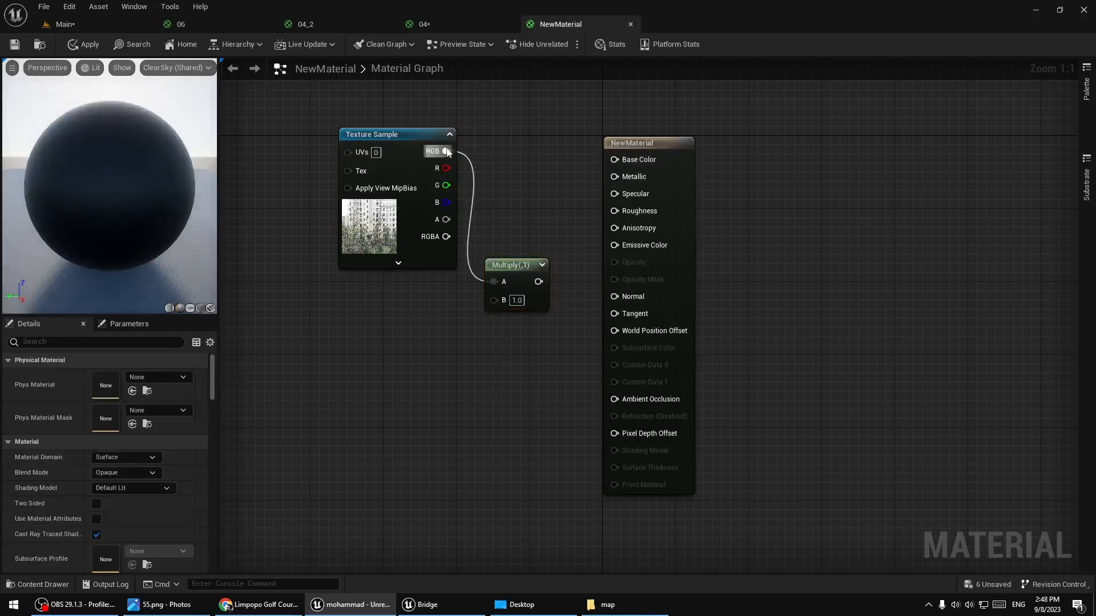
{"action": "left_click_drag", "start_coordinate": [399, 135], "coordinate": [363, 134]}
Add a Constant node to the Multiply's B input and connect the Multiply output to Emissive Color
{"action": "left_click", "coordinate": [440, 364]}
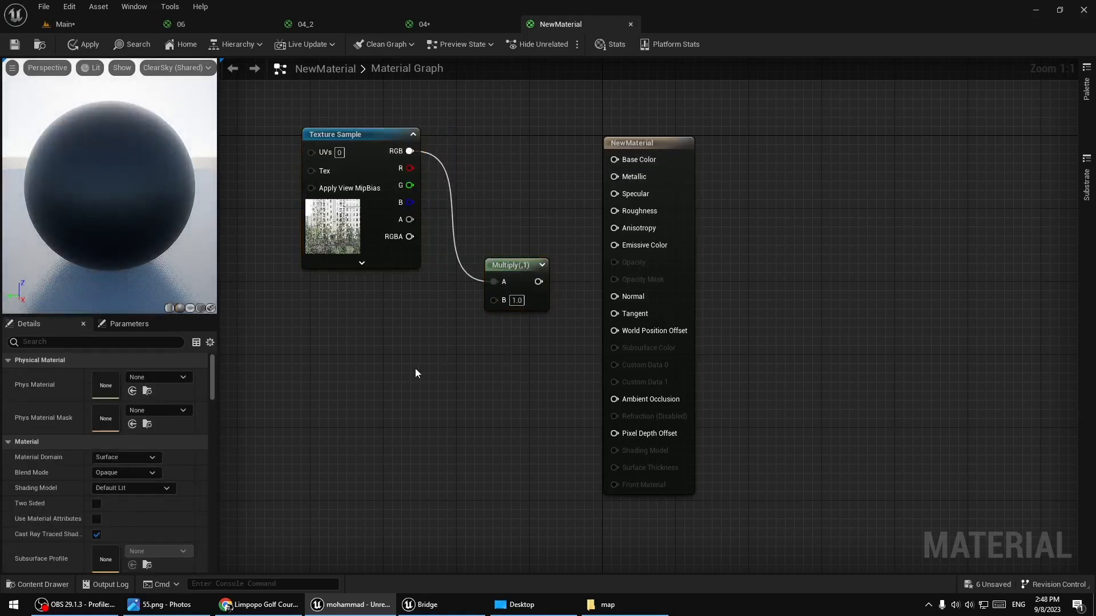
{"action": "left_click", "coordinate": [366, 360]}
{"action": "left_click_drag", "start_coordinate": [425, 381], "coordinate": [620, 249]}
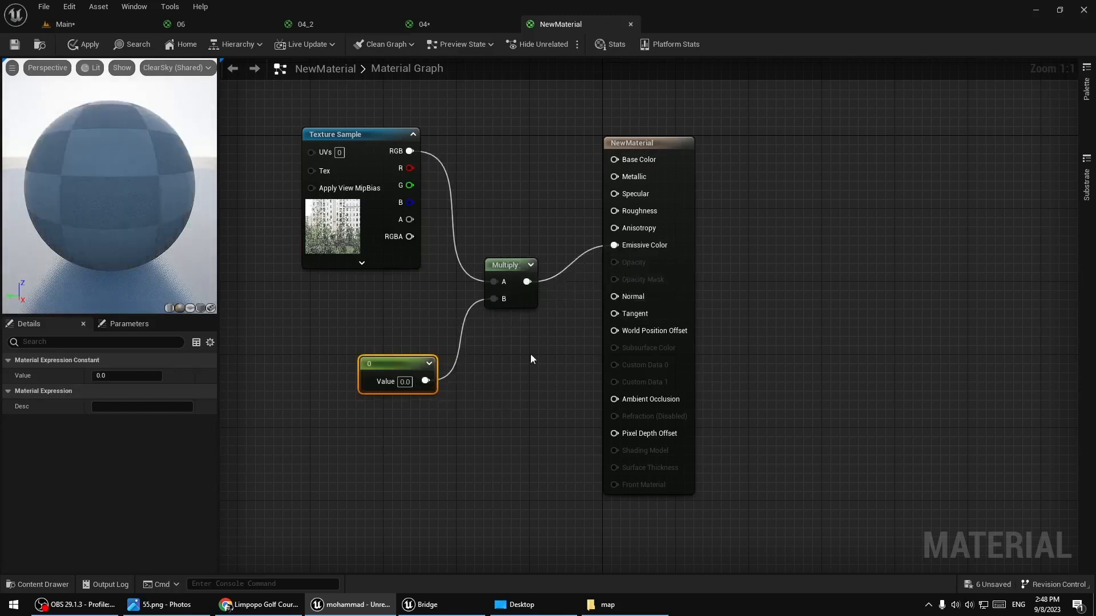
Try a value of 1 for the Constant that feeds the Multiply node
{"action": "left_click", "coordinate": [405, 383]}
{"action": "type", "text": "1"}
{"action": "key", "text": "Return"}
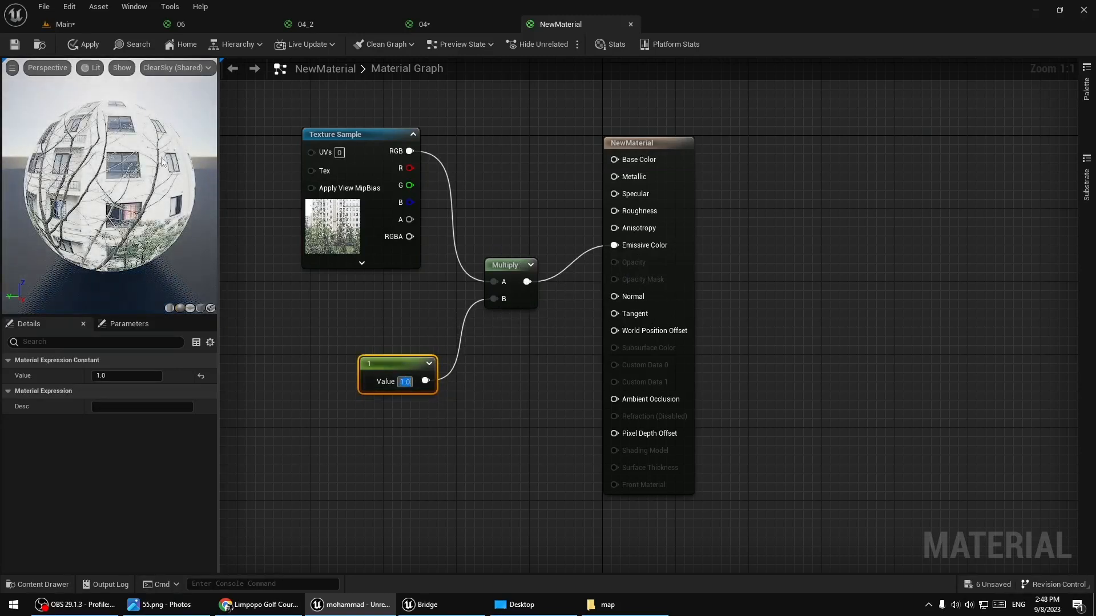
Set the Constant to 0.5, save NewMaterial and check the building backdrop from inside the room
{"action": "left_click", "coordinate": [405, 382]}
{"action": "type", "text": "0.5"}
{"action": "key", "text": "Return"}
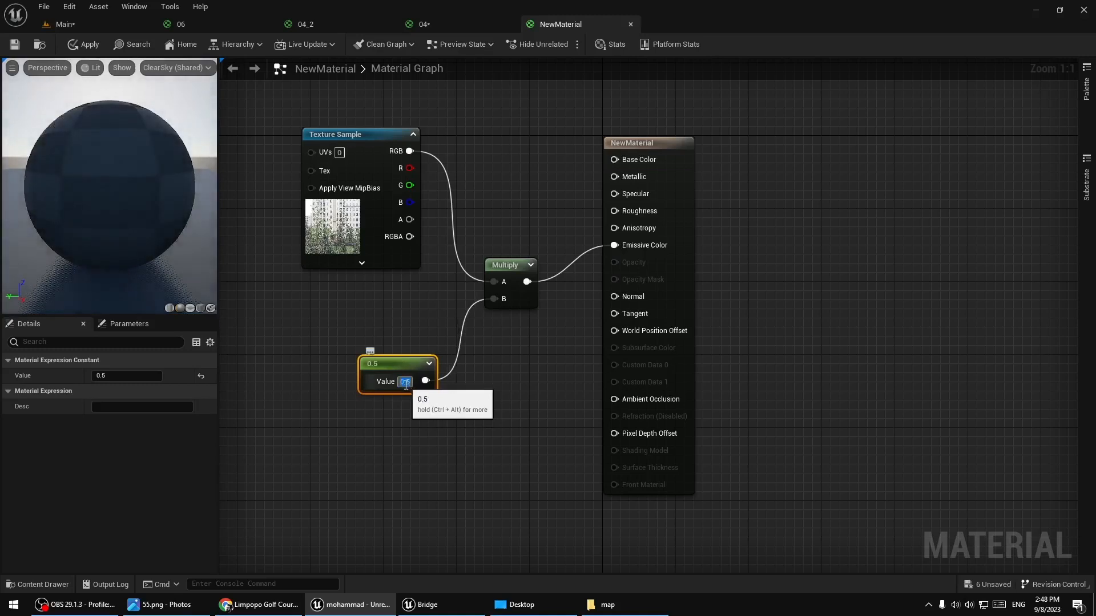
{"action": "key", "text": "ctrl+s"}
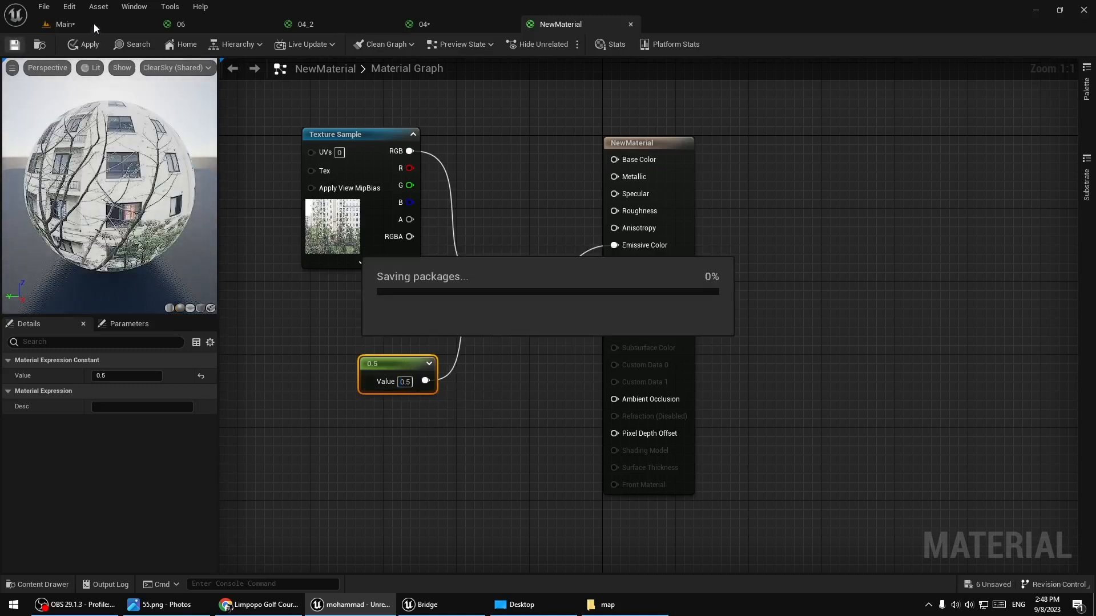
{"action": "left_click", "coordinate": [93, 22]}
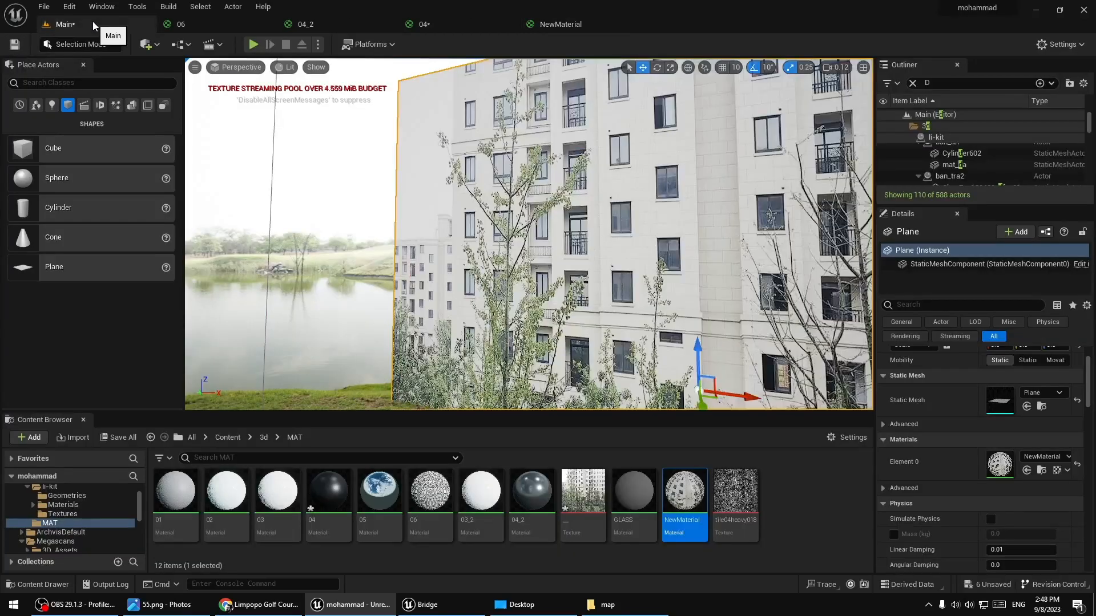
{"action": "scroll", "coordinate": [622, 261], "scroll_direction": "down", "scroll_amount": 10}
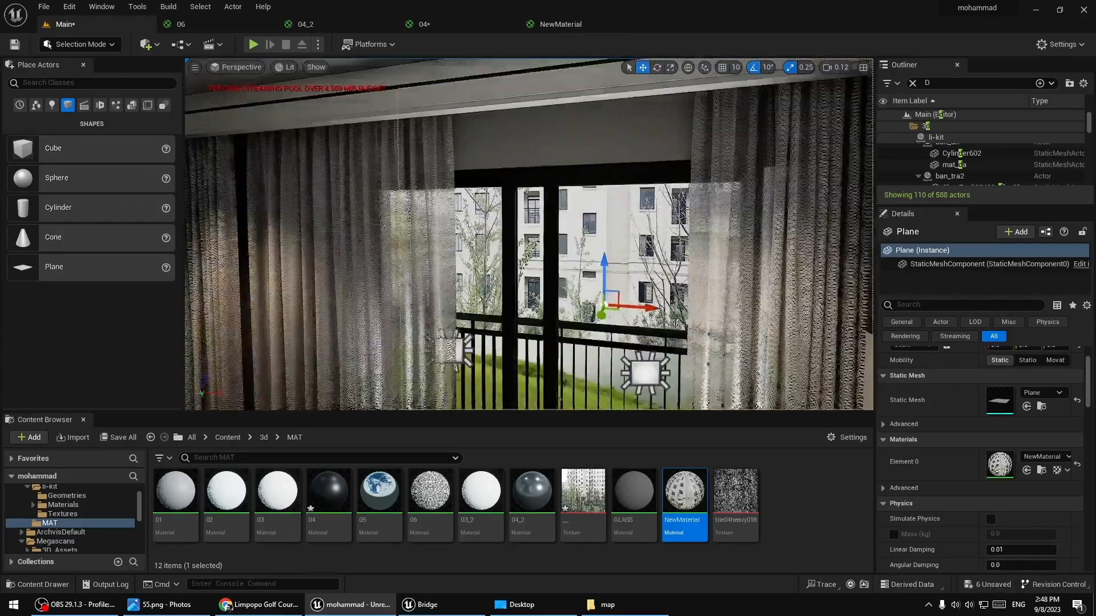
Reposition the building backdrop plane outside the balcony so the facade fills the view through the glass doors
{"action": "left_click_drag", "start_coordinate": [590, 306], "coordinate": [583, 342]}
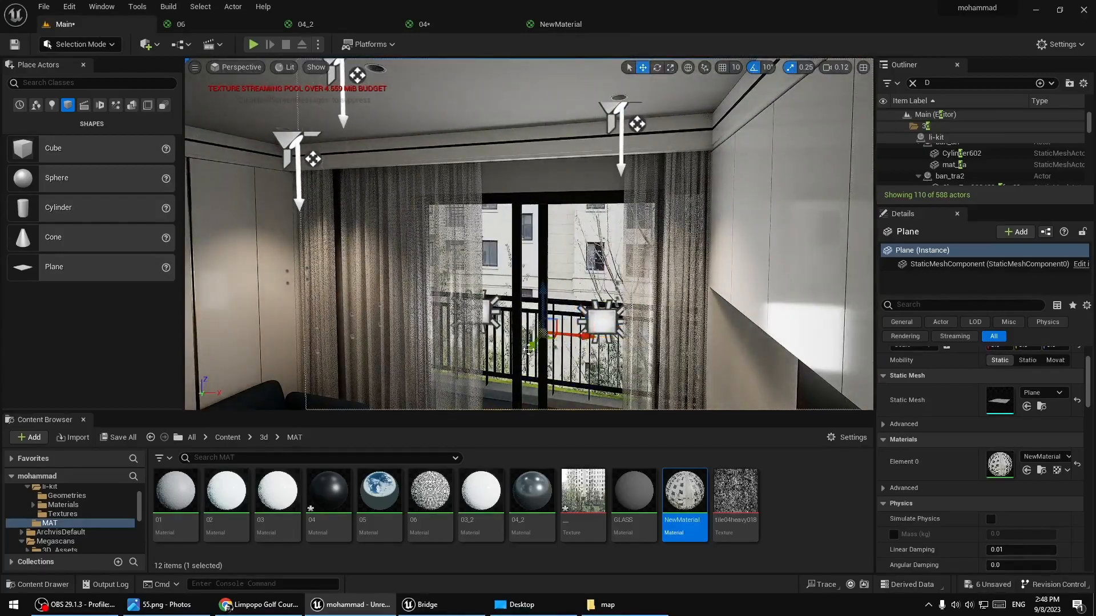
{"action": "left_click_drag", "start_coordinate": [542, 310], "coordinate": [541, 383]}
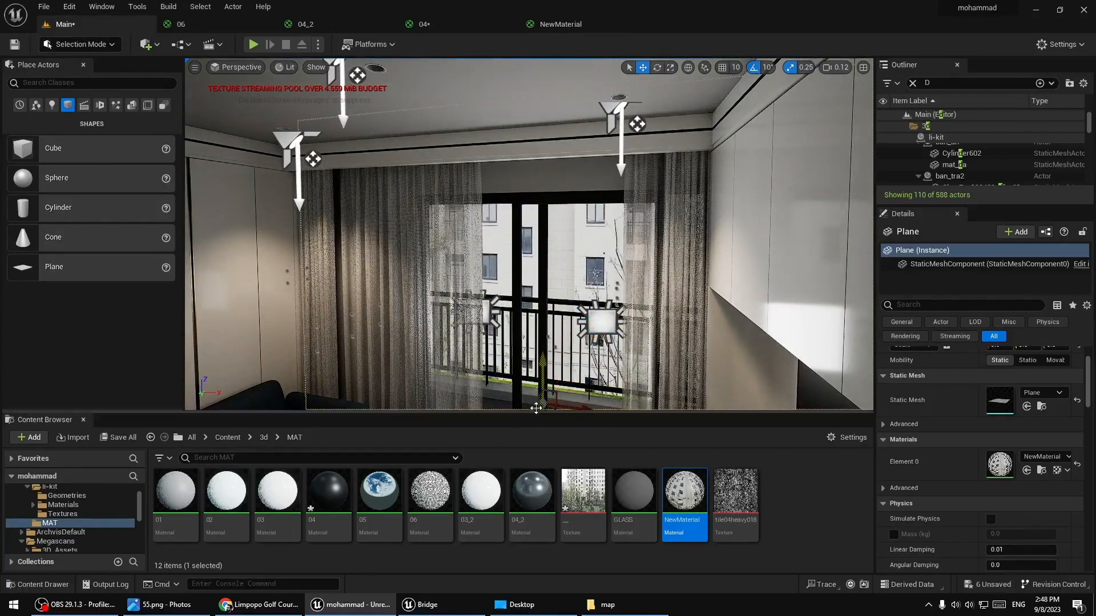
{"action": "mouse_move", "coordinate": [548, 378]}
{"action": "right_mouse_down"}
{"action": "mouse_move", "coordinate": [548, 388]}
{"action": "mouse_move", "coordinate": [534, 377]}
{"action": "right_mouse_up"}
{"action": "left_click_drag", "start_coordinate": [532, 370], "coordinate": [549, 335]}
View the balcony from across the living room and fine-tune the backdrop plane's position behind the railing
{"action": "right_click_drag", "start_coordinate": [549, 334], "coordinate": [239, 400]}
{"action": "right_click_drag", "start_coordinate": [445, 239], "coordinate": [513, 180]}
{"action": "key", "text": "s"}
{"action": "key", "text": "w"}
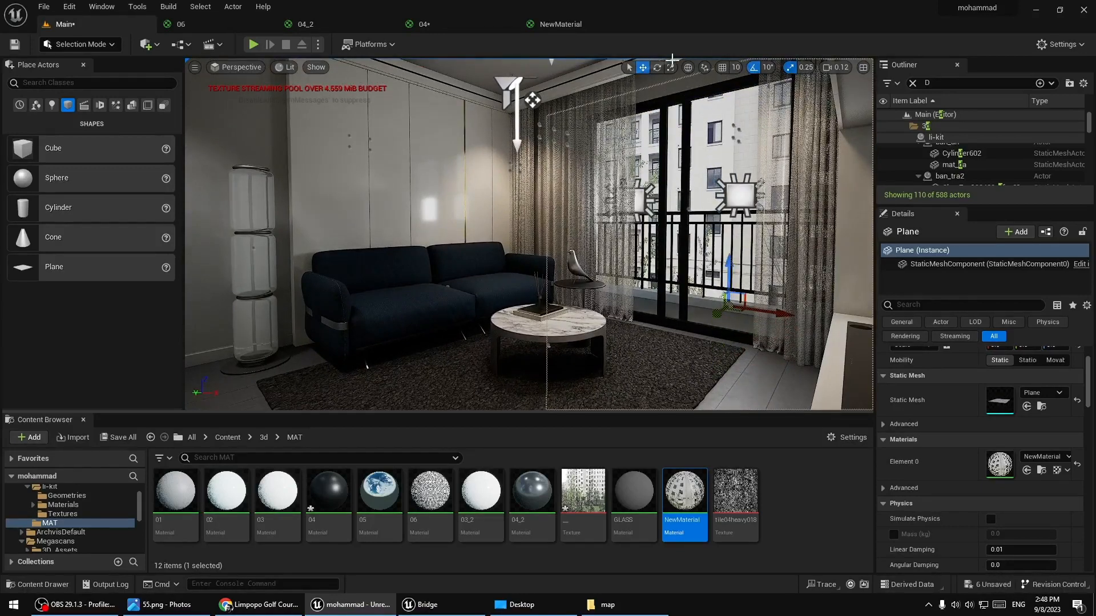
{"action": "left_click", "coordinate": [671, 66]}
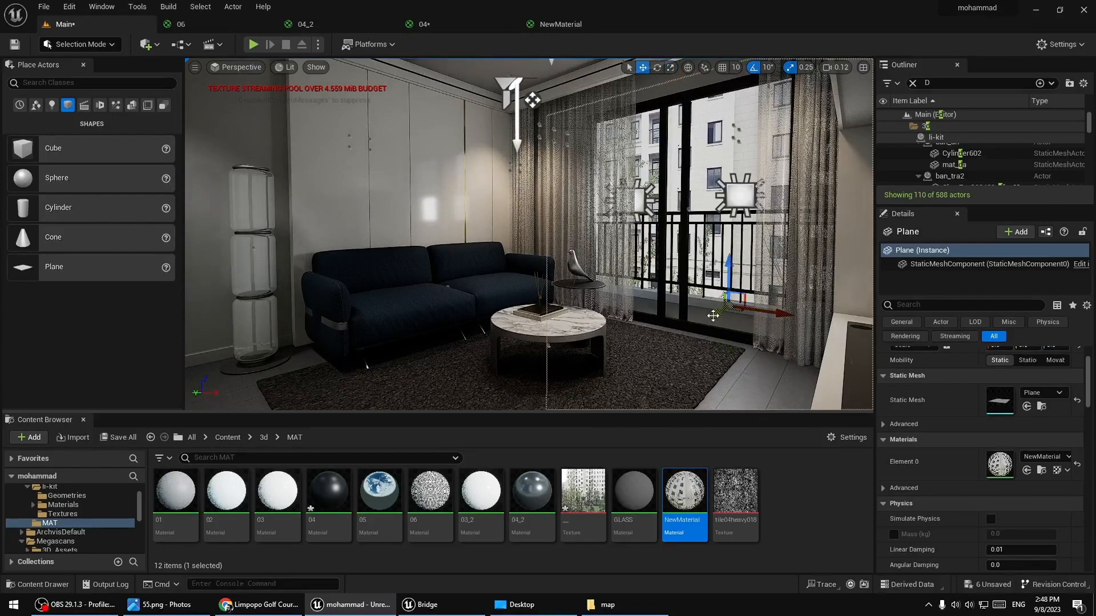
{"action": "left_click_drag", "start_coordinate": [742, 284], "coordinate": [728, 315]}
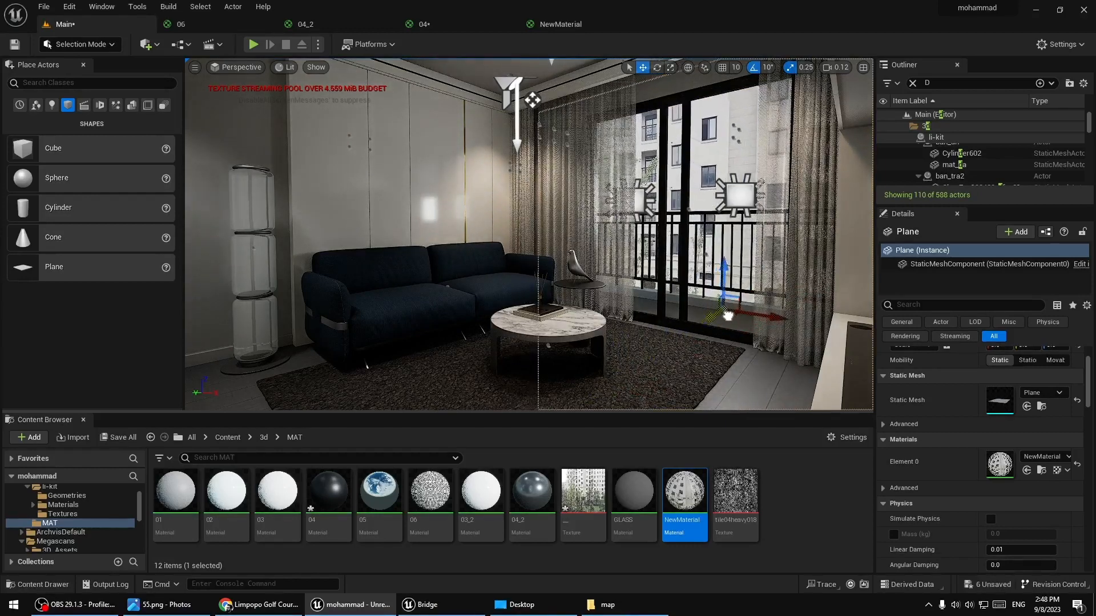
Set the intensity of RectLight2, the rectangular light on the sofa side of the balcony doors, to 2 cd
{"action": "left_click", "coordinate": [640, 202]}
{"action": "right_click_drag", "start_coordinate": [640, 202], "coordinate": [571, 168]}
{"action": "right_click_drag", "start_coordinate": [626, 297], "coordinate": [685, 297]}
{"action": "left_click", "coordinate": [1024, 391]}
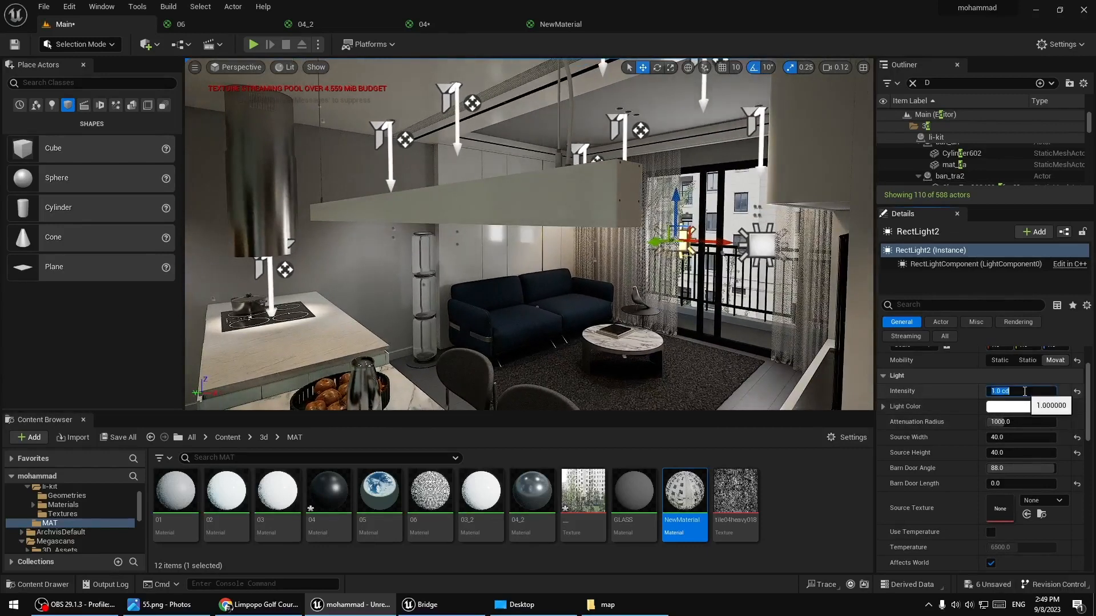
{"action": "right_click_drag", "start_coordinate": [709, 310], "coordinate": [754, 319]}
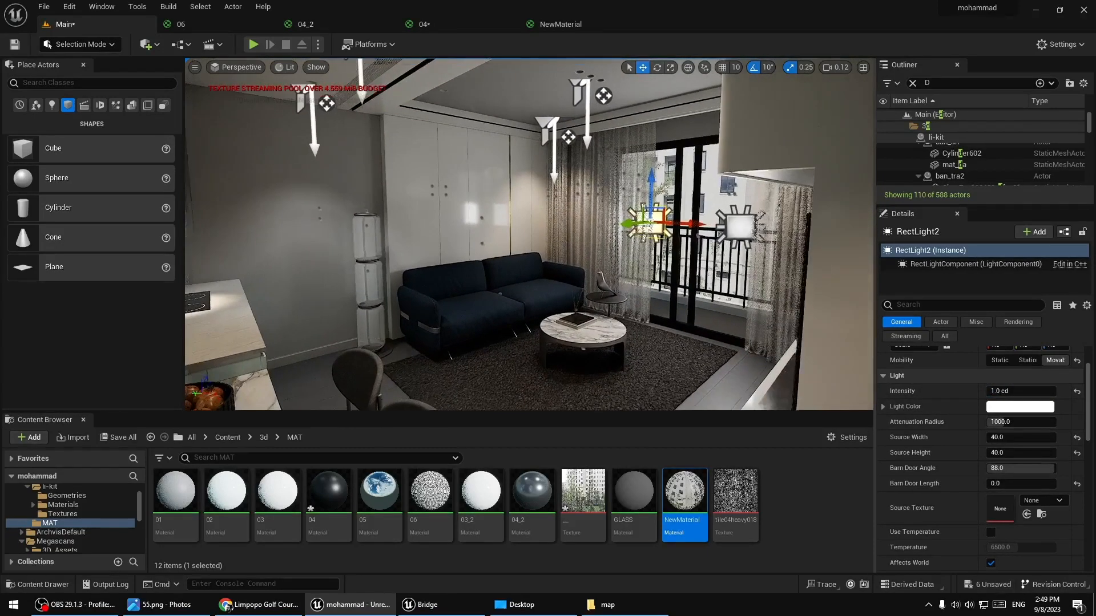
{"action": "left_click", "coordinate": [738, 227]}
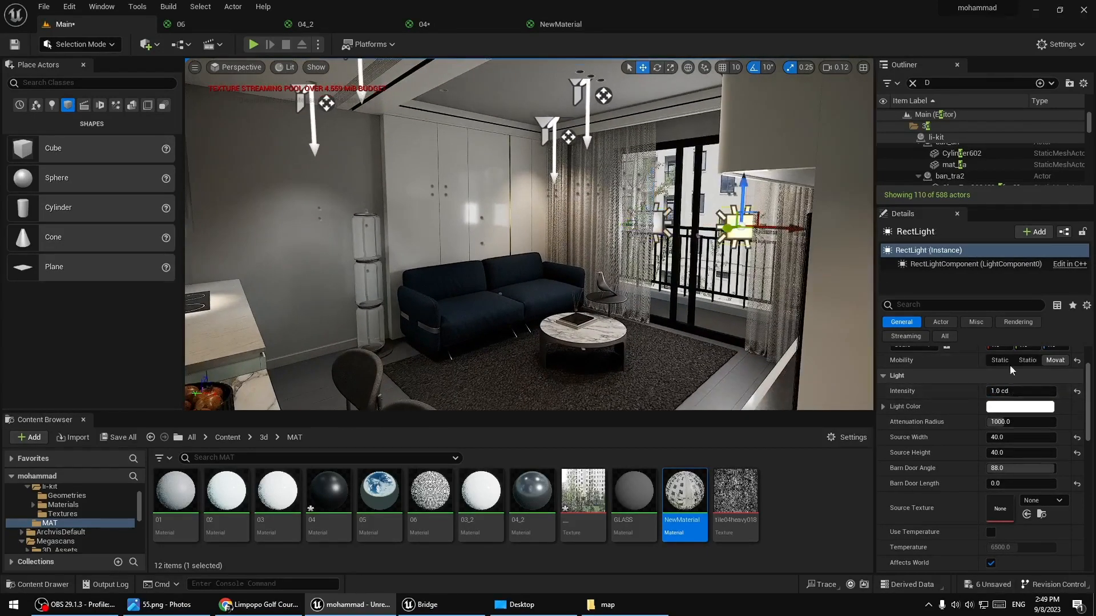
{"action": "left_click", "coordinate": [658, 222]}
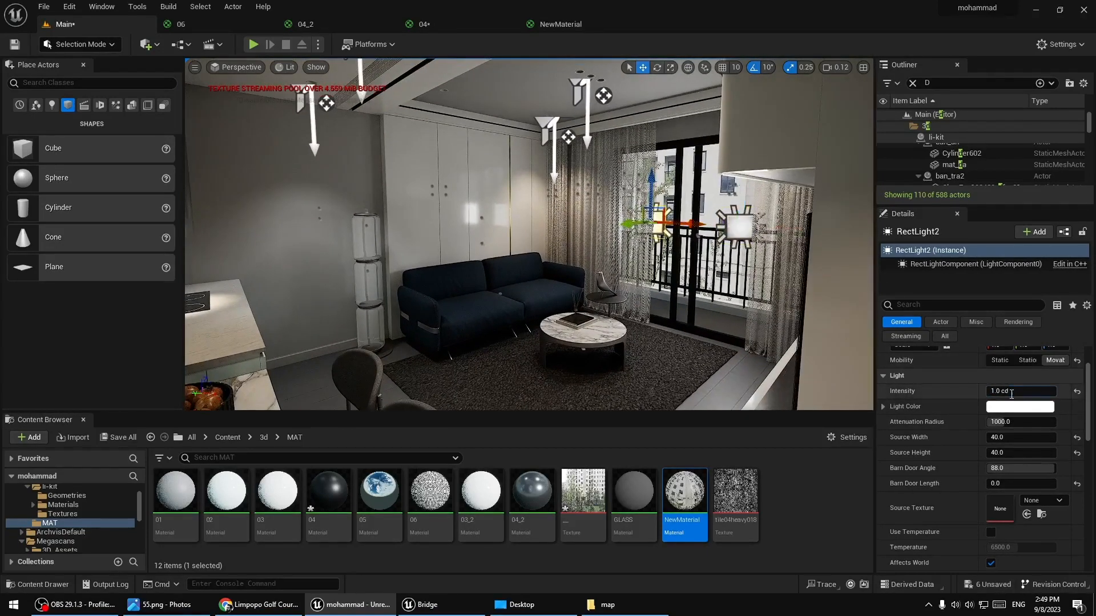
{"action": "left_click", "coordinate": [1010, 393]}
{"action": "type", "text": "2"}
{"action": "key", "text": "Return"}
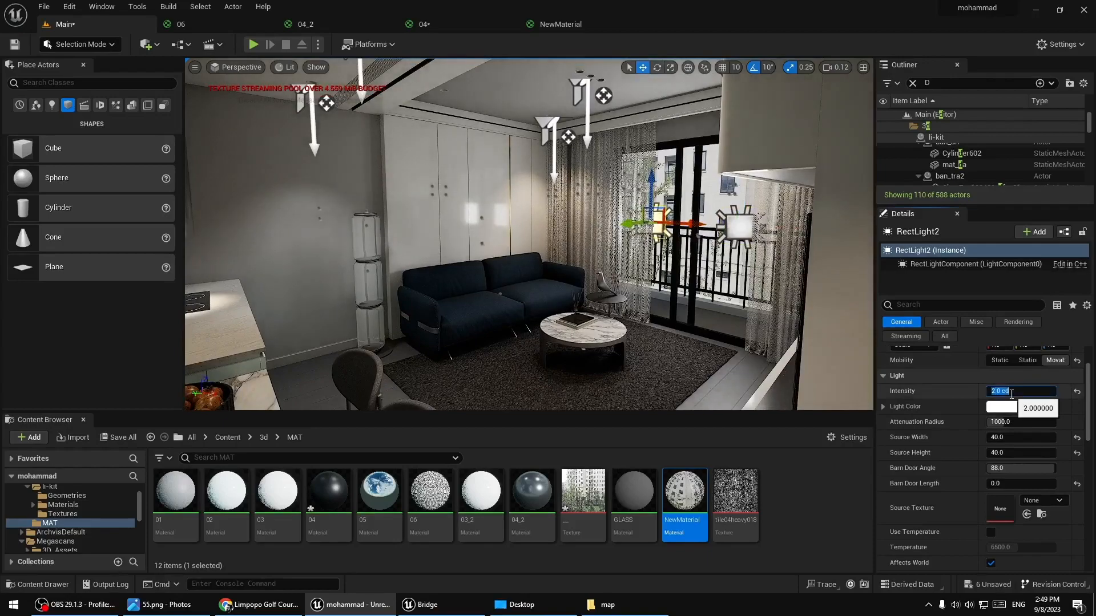
Inspect the sofa, select its mesh, and open its furniture fabric material instance for editing
{"action": "key", "text": "w"}
{"action": "right_click_drag", "start_coordinate": [656, 240], "coordinate": [513, 246]}
{"action": "key", "text": "s"}
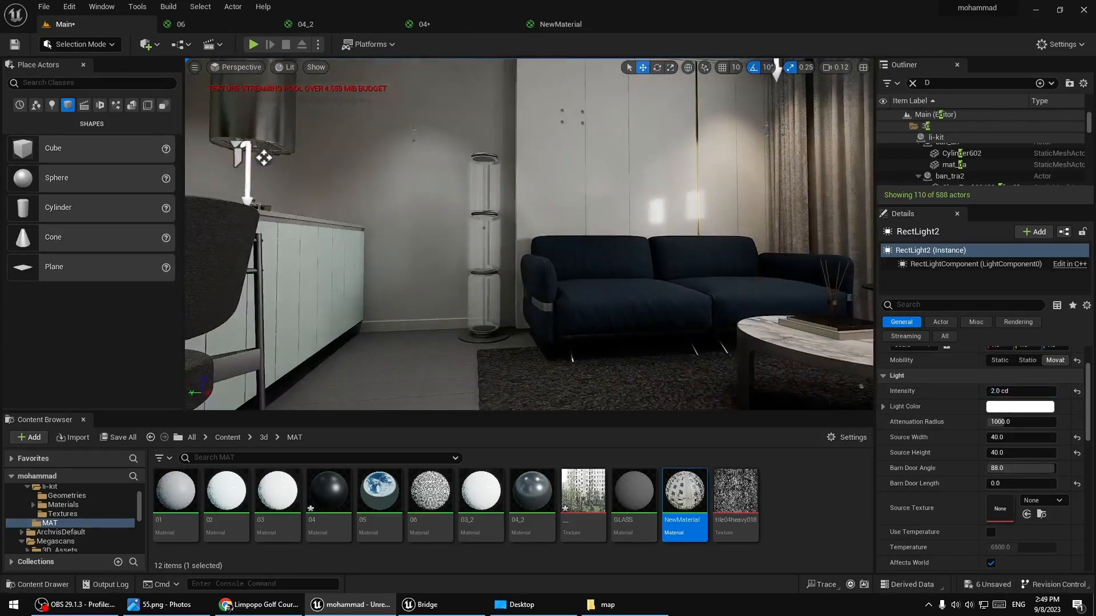
{"action": "right_click_drag", "start_coordinate": [594, 320], "coordinate": [640, 377]}
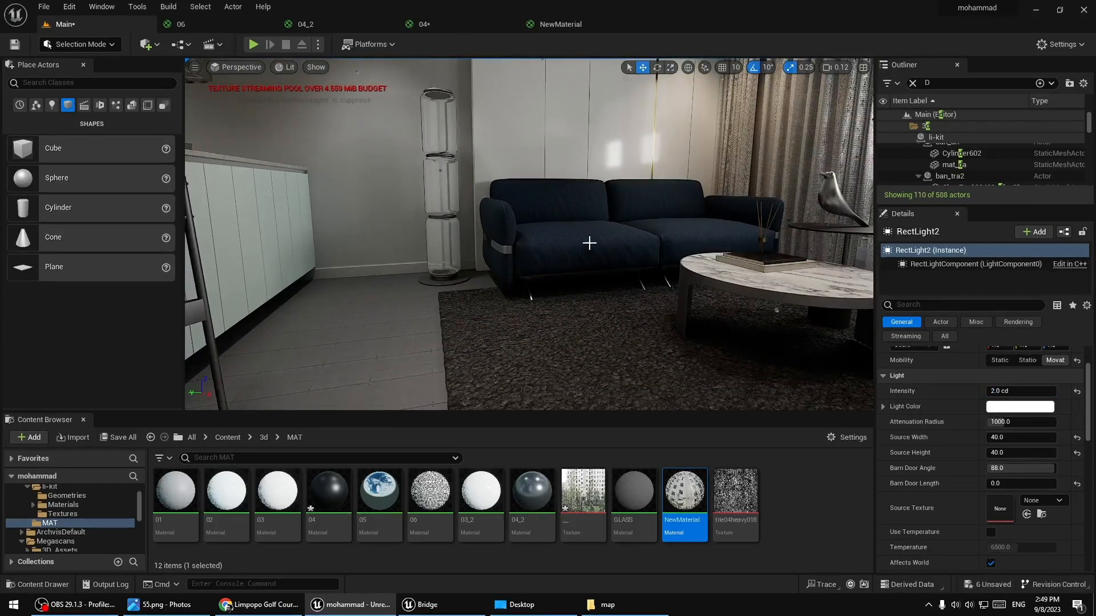
{"action": "left_click", "coordinate": [589, 243]}
{"action": "middle_click_drag", "start_coordinate": [589, 243], "coordinate": [584, 229]}
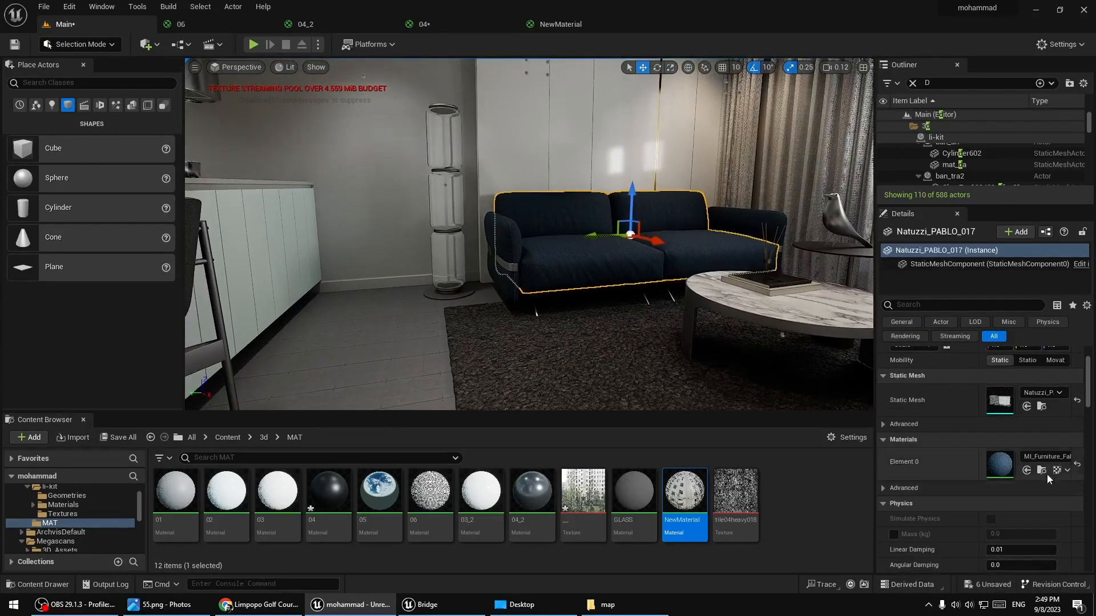
{"action": "left_click", "coordinate": [1041, 473]}
{"action": "double_click", "coordinate": [192, 496]}
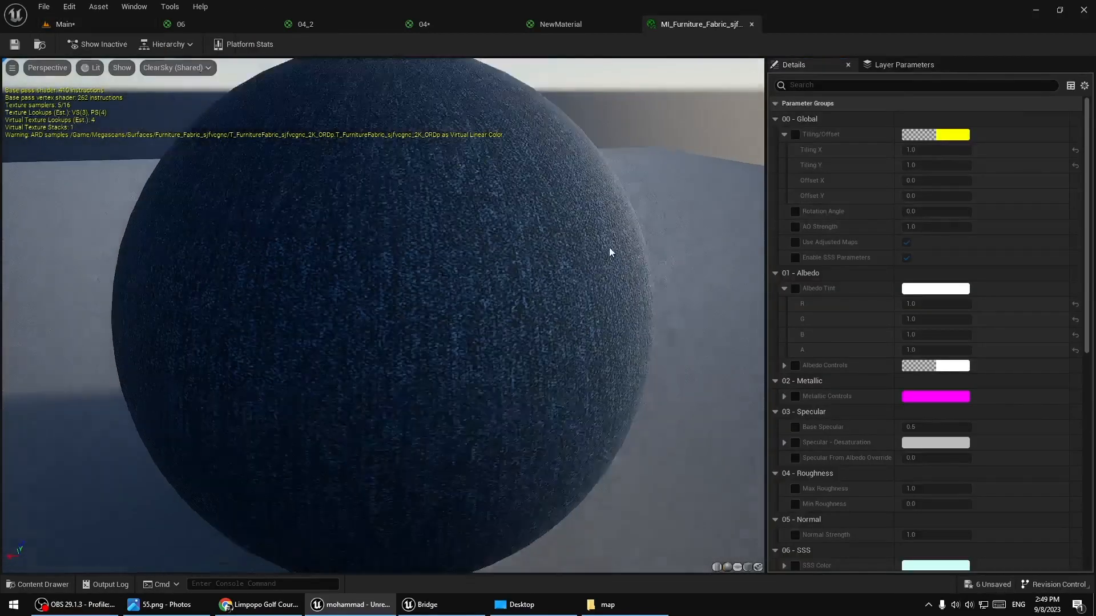
Filter the fabric material's parameters by "TIN" and enable the Albedo Tint override
{"action": "scroll", "coordinate": [609, 248], "scroll_direction": "down", "scroll_amount": 5}
{"action": "left_click", "coordinate": [818, 83]}
{"action": "type", "text": "T"}
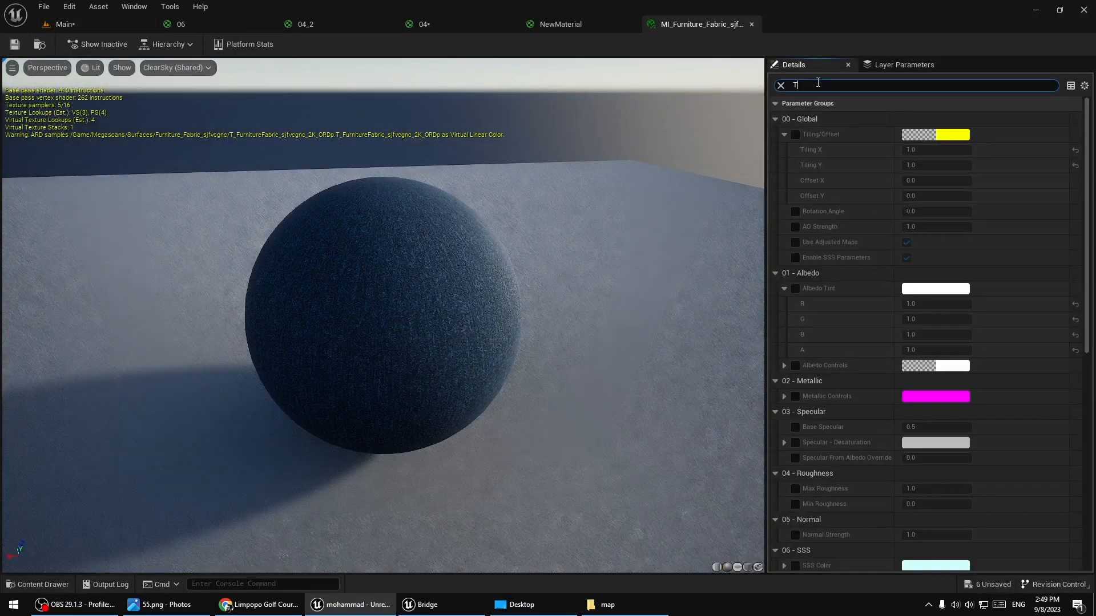
{"action": "type", "text": "IN"}
{"action": "left_click", "coordinate": [794, 134]}
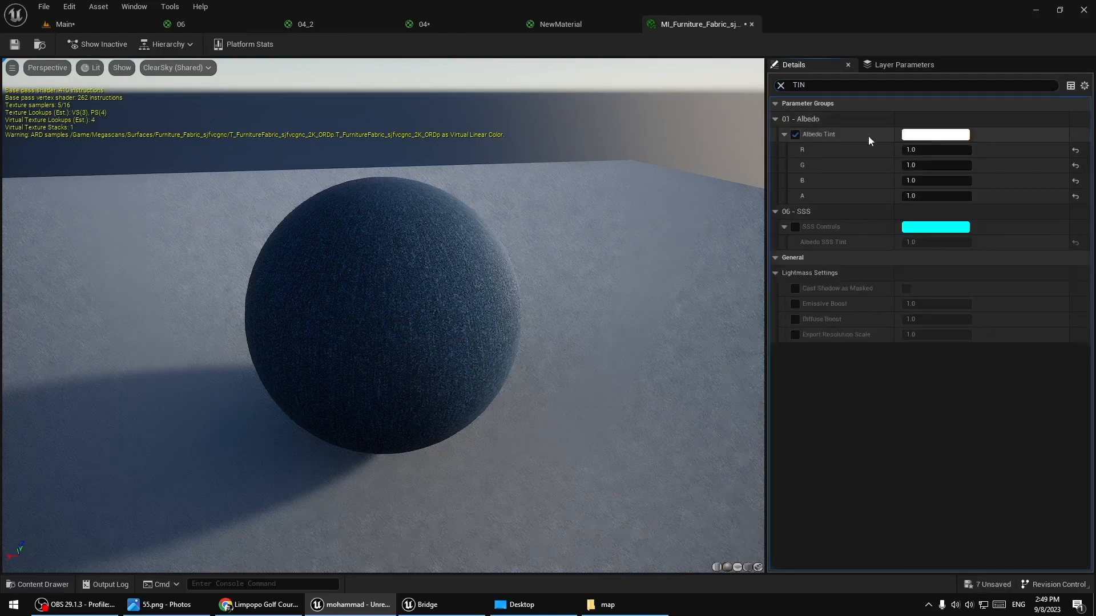
Try peach and pale pink colours for the fabric's Albedo Tint and discard the change
{"action": "left_click", "coordinate": [936, 134]}
{"action": "left_click", "coordinate": [790, 246]}
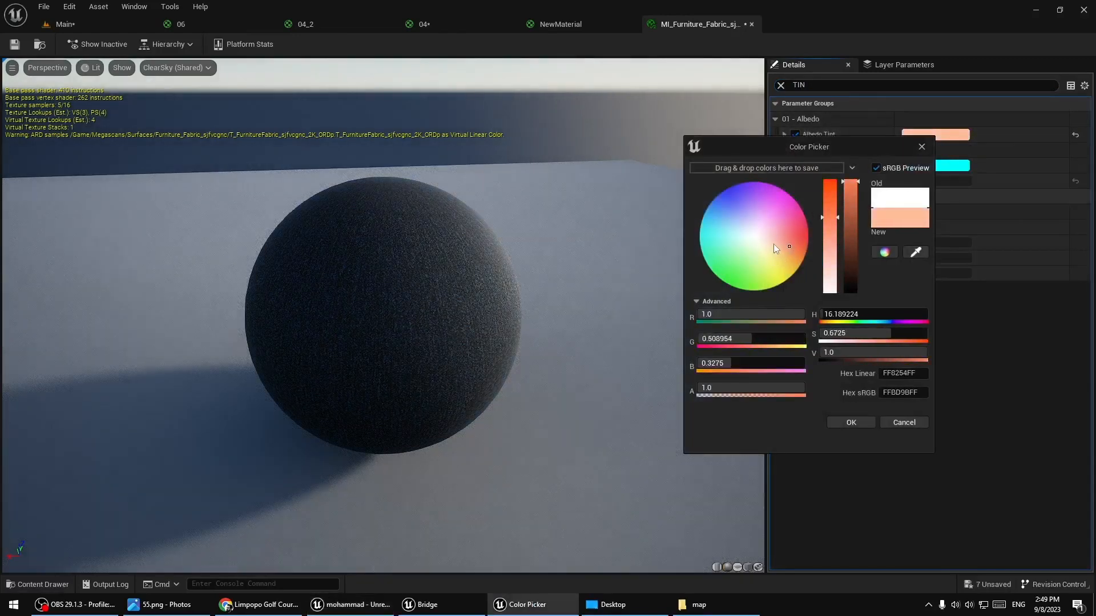
{"action": "left_click_drag", "start_coordinate": [773, 245], "coordinate": [745, 232]}
{"action": "left_click_drag", "start_coordinate": [829, 275], "coordinate": [837, 154]}
{"action": "mouse_move", "coordinate": [764, 244]}
{"action": "left_mouse_down"}
{"action": "mouse_move", "coordinate": [732, 253]}
{"action": "mouse_move", "coordinate": [763, 210]}
{"action": "mouse_move", "coordinate": [768, 231]}
{"action": "left_mouse_up"}
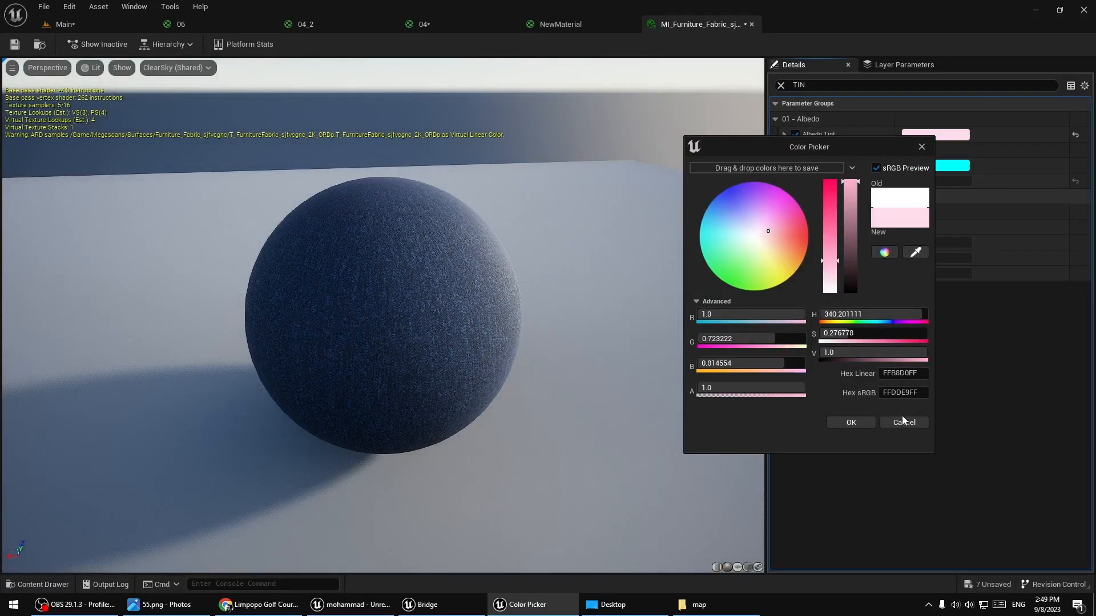
{"action": "left_click", "coordinate": [904, 422]}
Try different channel values for the Albedo Tint, including red at about 1.94 and green at about 4
{"action": "left_click", "coordinate": [784, 135]}
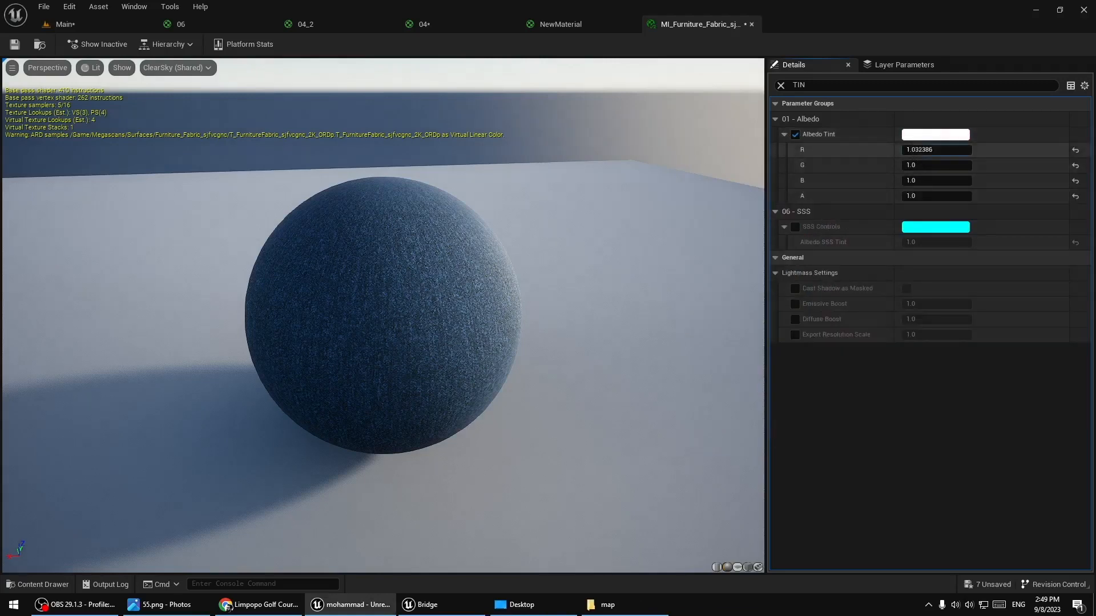
{"action": "left_click_drag", "start_coordinate": [936, 150], "coordinate": [972, 153]}
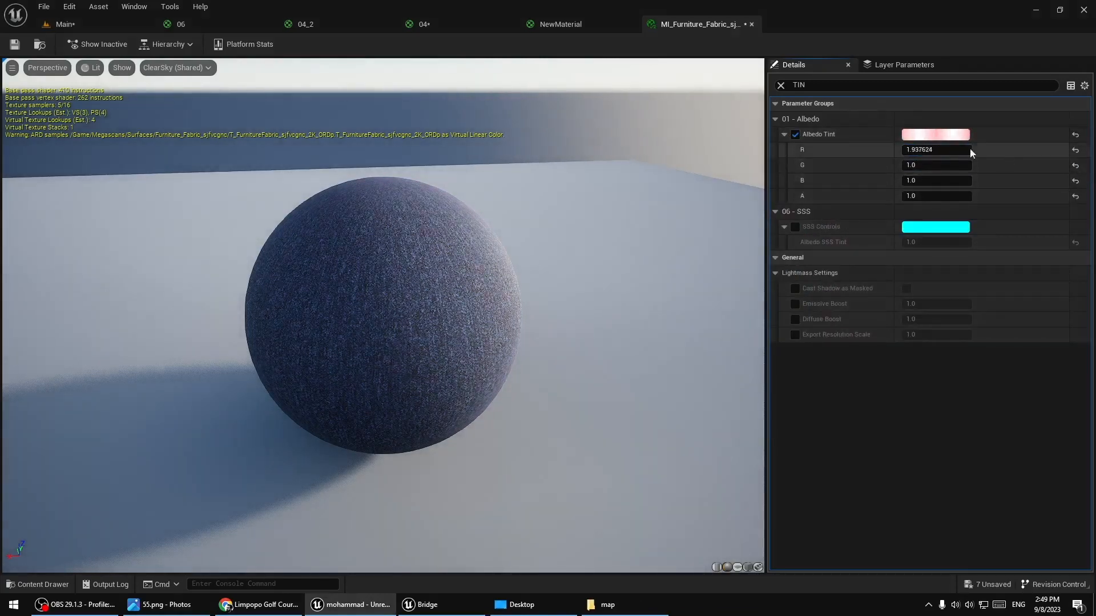
{"action": "left_click", "coordinate": [1076, 150]}
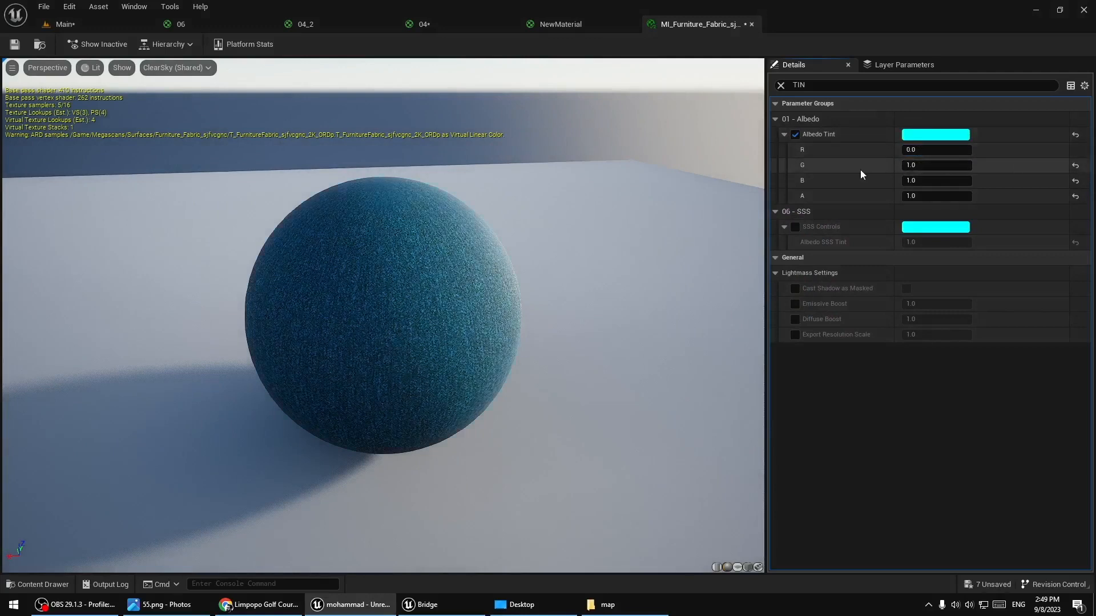
{"action": "left_click", "coordinate": [931, 149]}
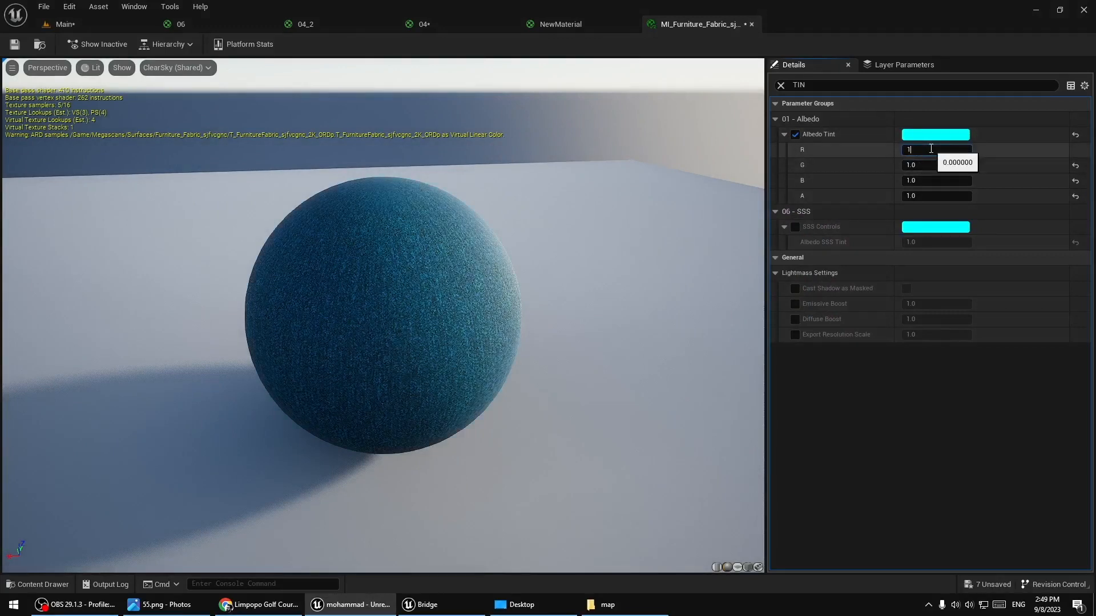
{"action": "key", "text": "Return"}
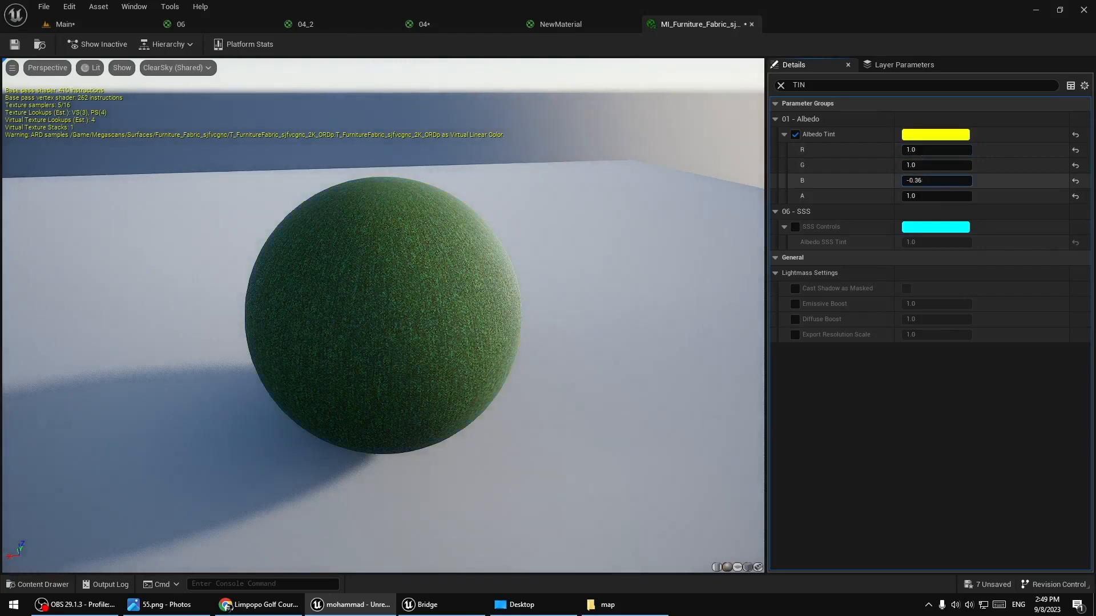
{"action": "left_click_drag", "start_coordinate": [936, 181], "coordinate": [993, 196]}
{"action": "left_click_drag", "start_coordinate": [926, 161], "coordinate": [958, 151]}
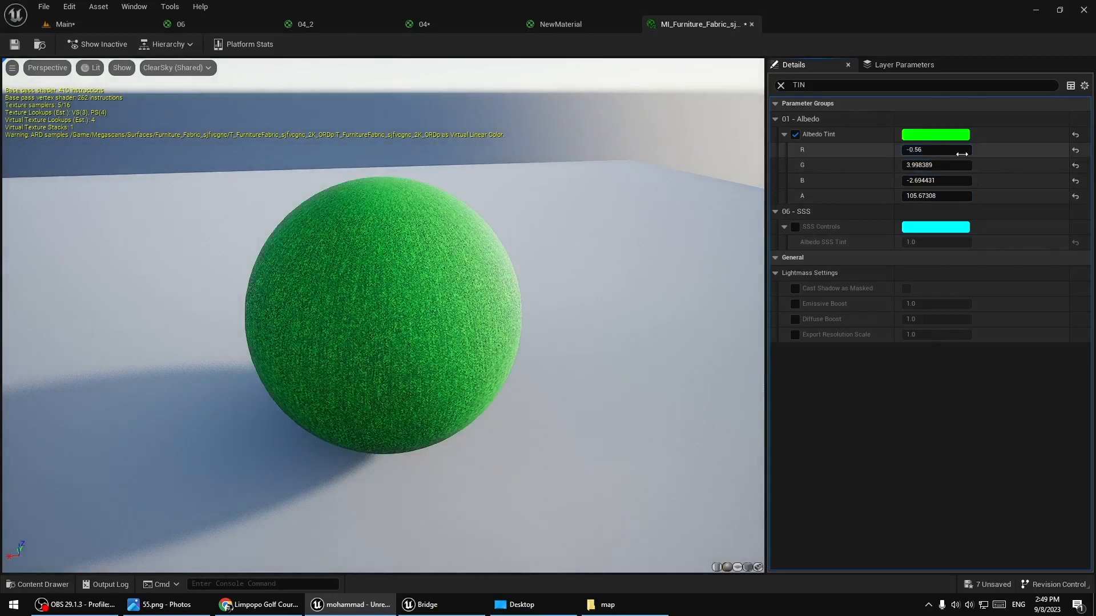
Set the Albedo Tint's green and alpha channels to 0
{"action": "left_click", "coordinate": [949, 162]}
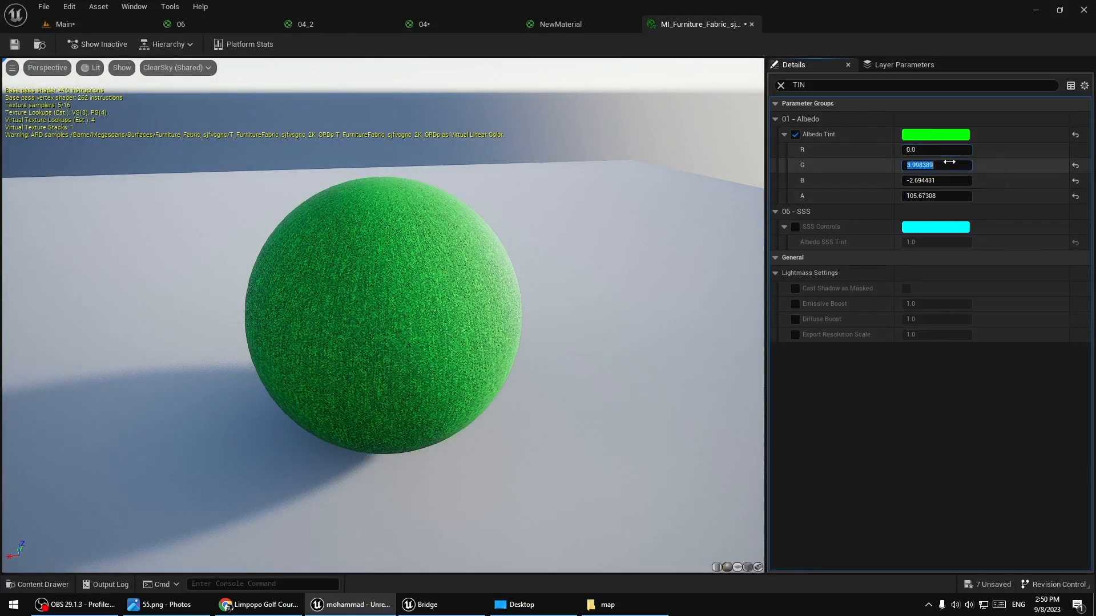
{"action": "type", "text": "0"}
{"action": "key", "text": "Return"}
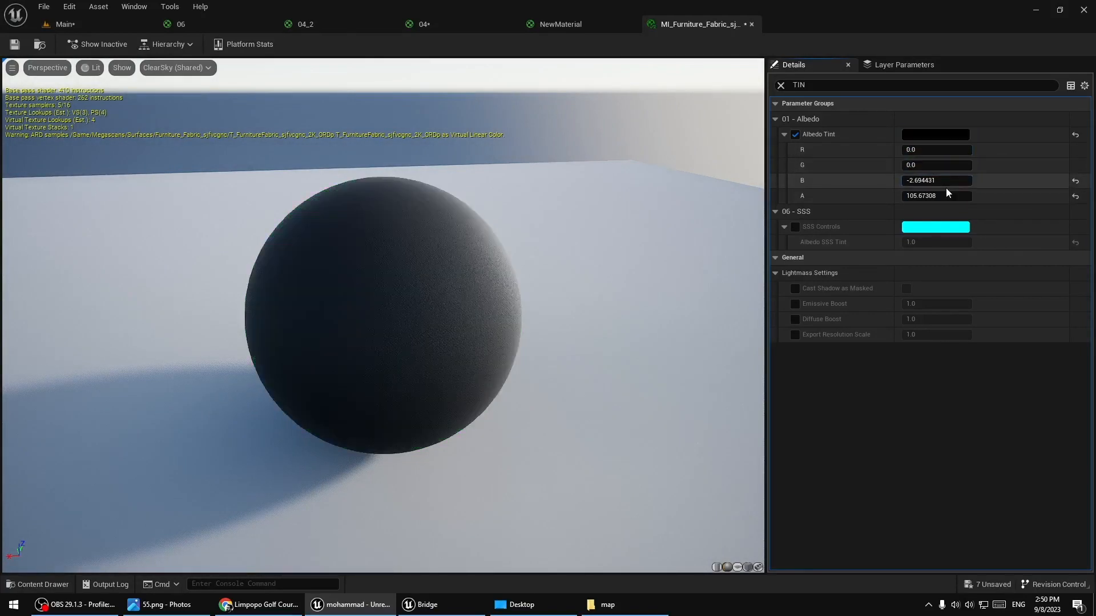
{"action": "left_click", "coordinate": [952, 196]}
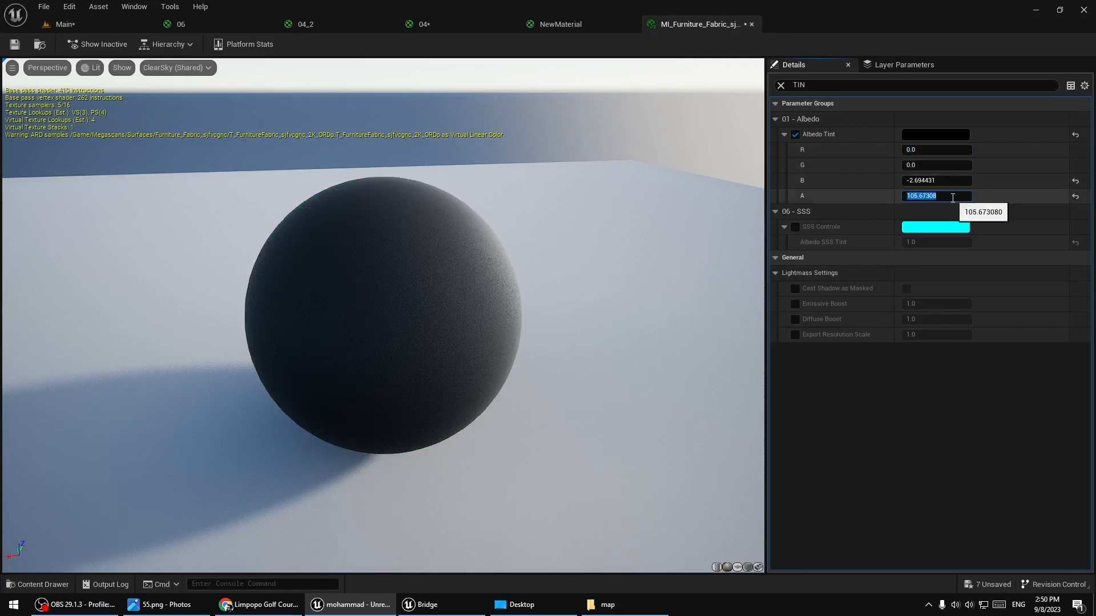
{"action": "left_click", "coordinate": [948, 182]}
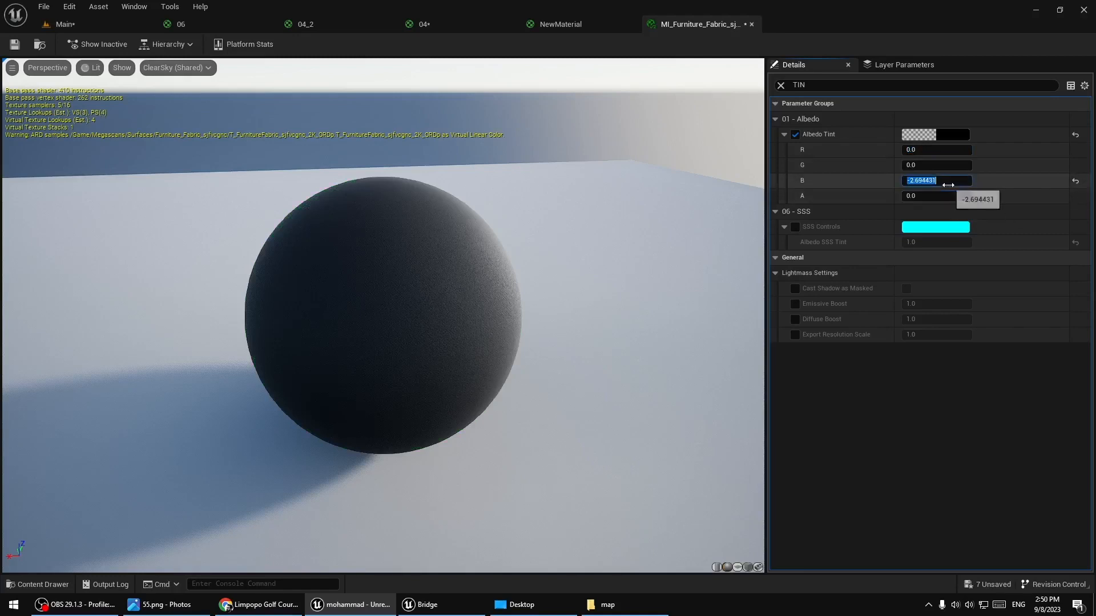
Set the Albedo Tint to white with value 1.0, clear the parameter filter, and close the fabric material
{"action": "left_click", "coordinate": [947, 137]}
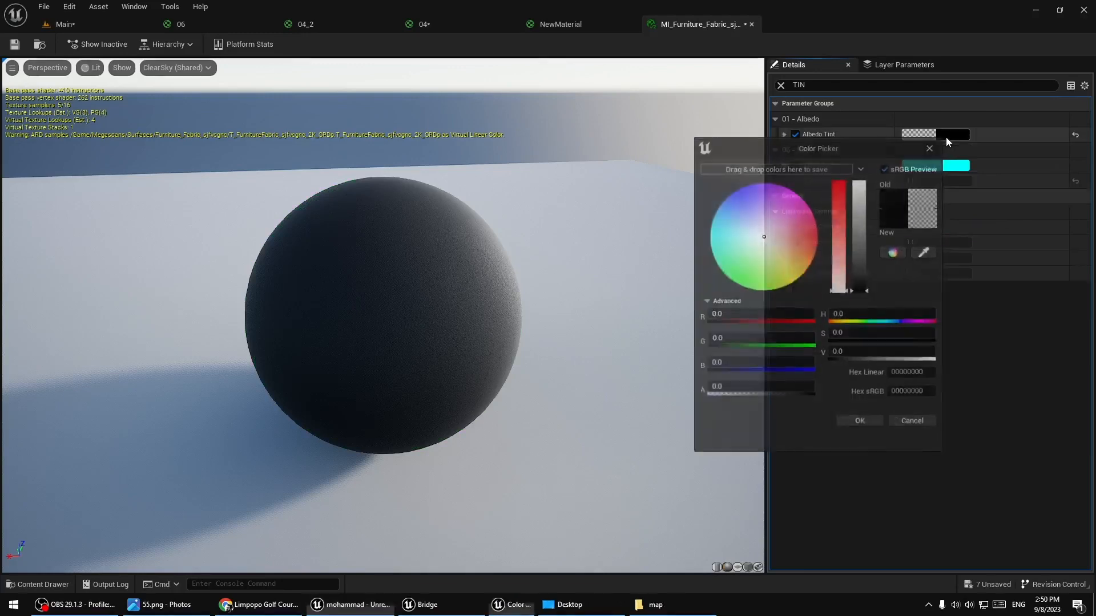
{"action": "left_click_drag", "start_coordinate": [865, 273], "coordinate": [873, 164]}
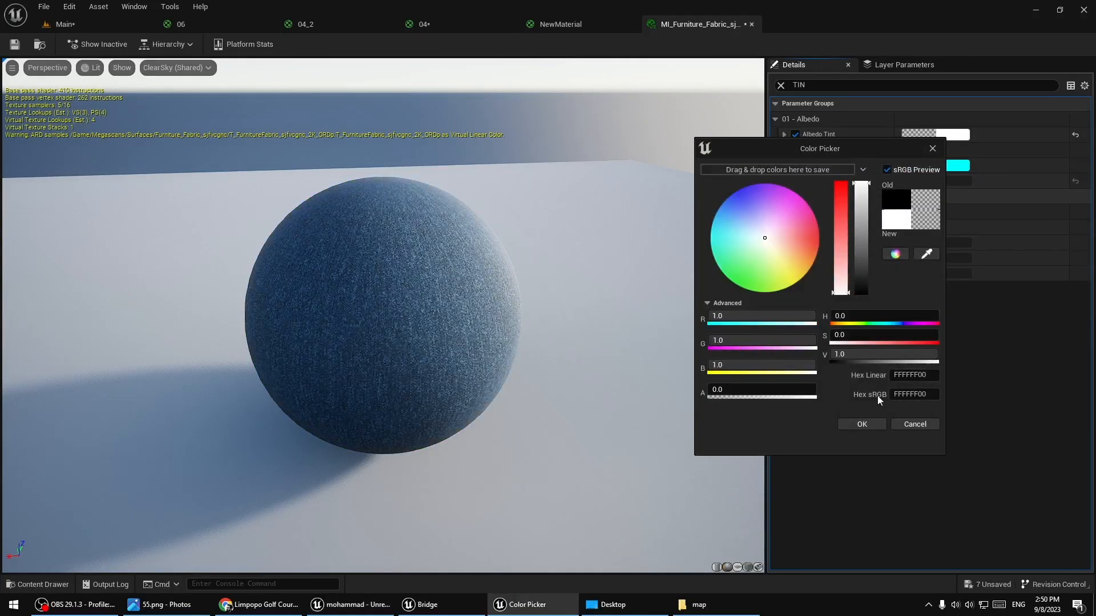
{"action": "left_click", "coordinate": [862, 424]}
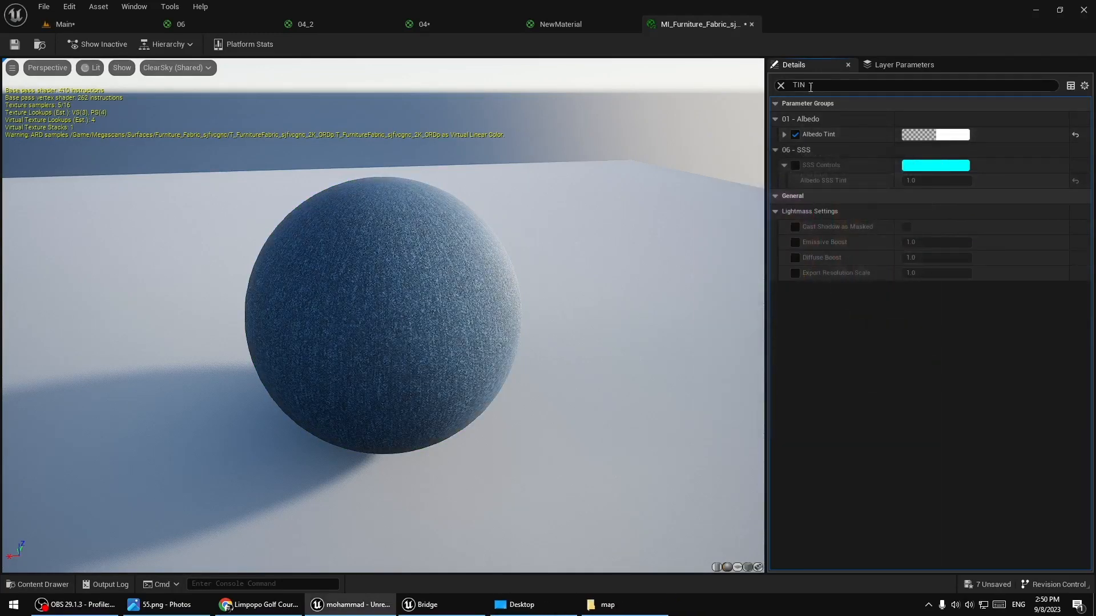
{"action": "left_click", "coordinate": [780, 85]}
{"action": "left_click", "coordinate": [751, 24]}
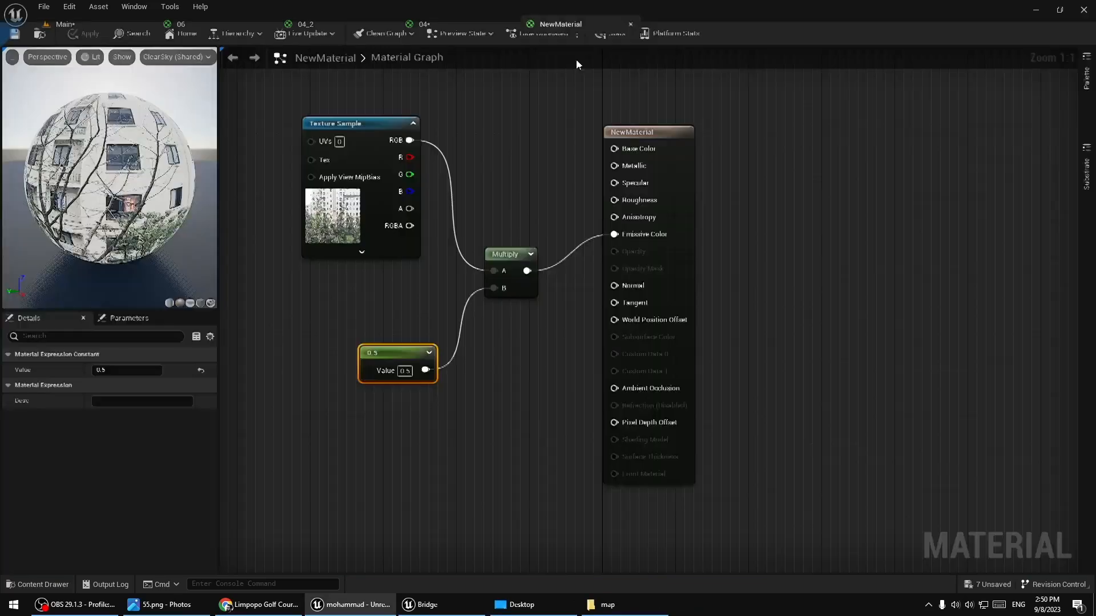
Return to the Main level, then switch to Quixel Bridge and open its Home section
{"action": "left_click", "coordinate": [84, 26]}
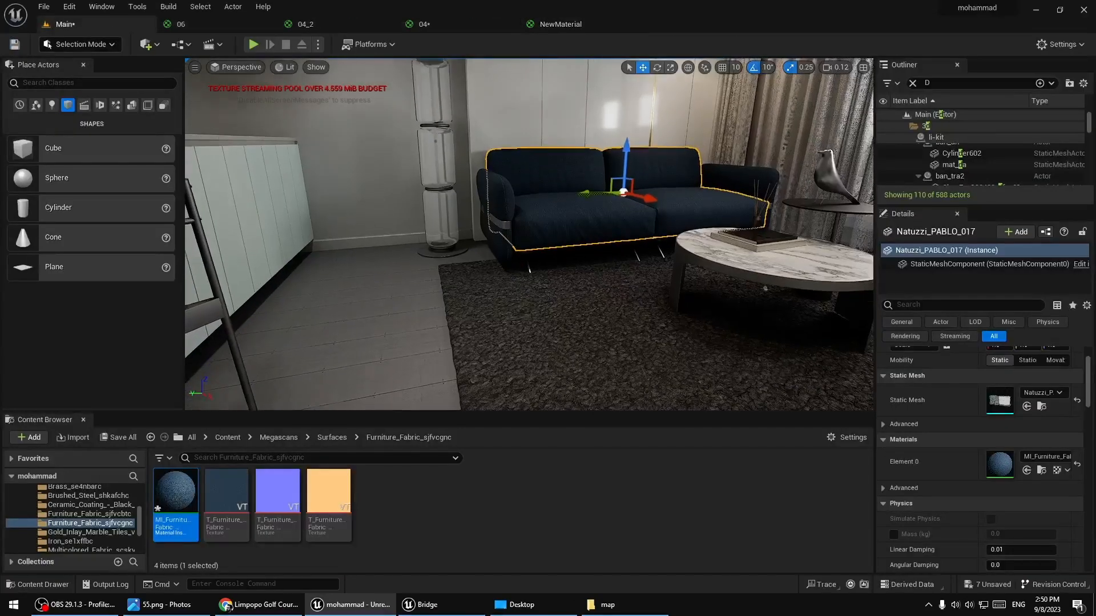
{"action": "left_click", "coordinate": [427, 604]}
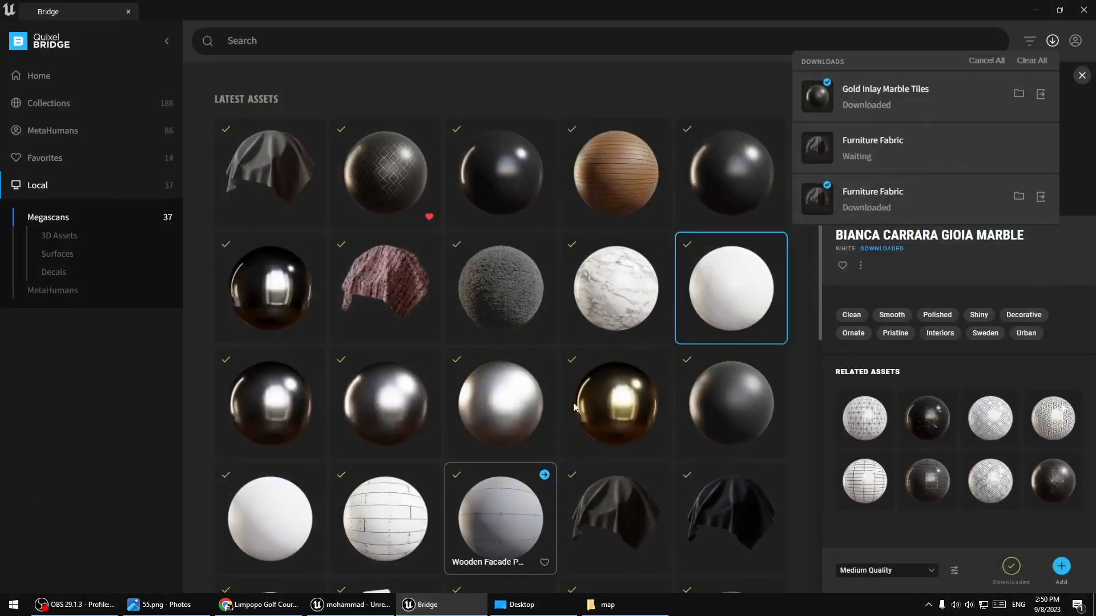
{"action": "left_click", "coordinate": [34, 78]}
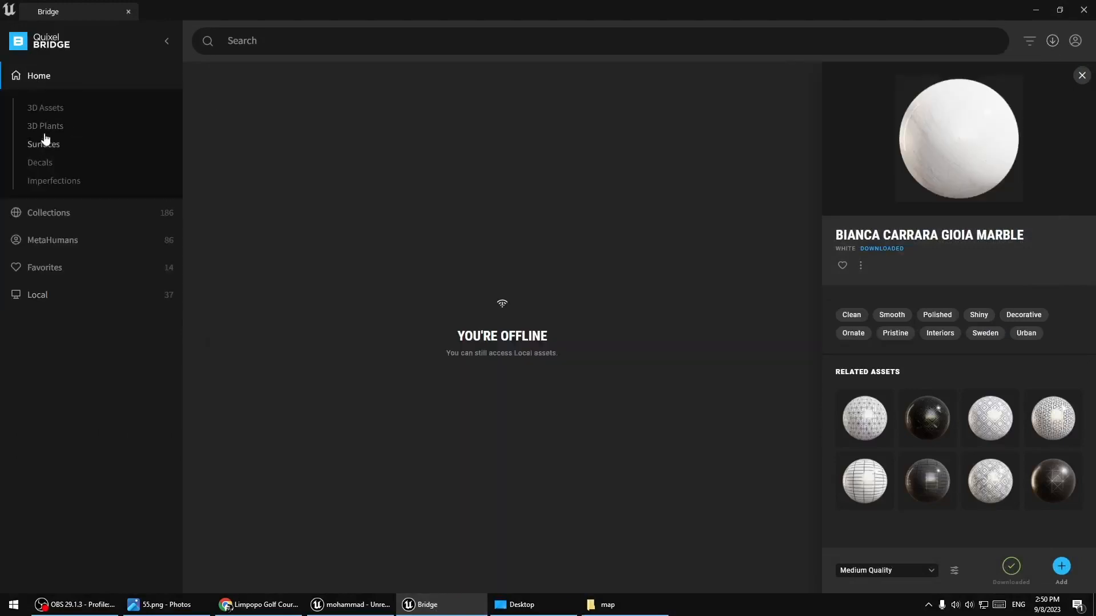
Return from Bridge to the Unreal level, check the 55.png reference image, and frame the sofa, coffee table and balcony doors
{"action": "left_click", "coordinate": [1036, 9]}
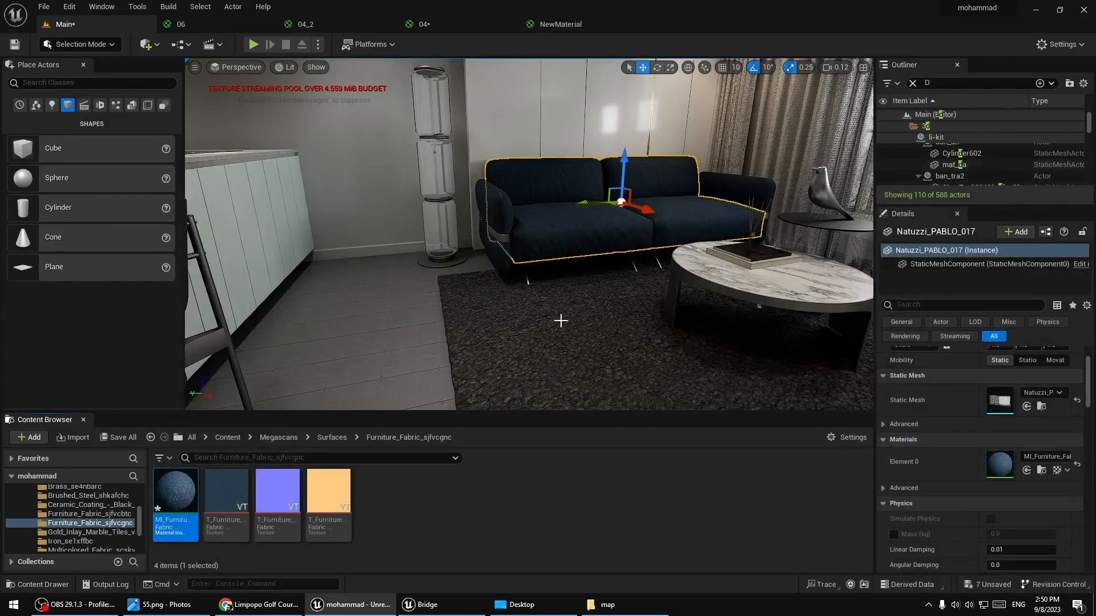
{"action": "middle_click_drag", "start_coordinate": [561, 320], "coordinate": [583, 271]}
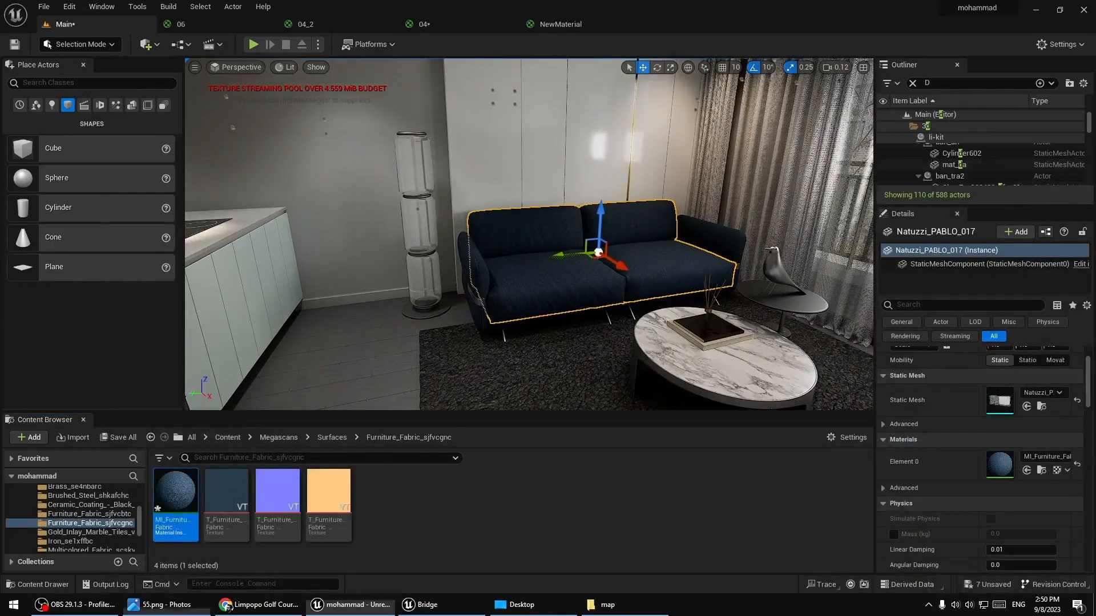
{"action": "left_click", "coordinate": [167, 605]}
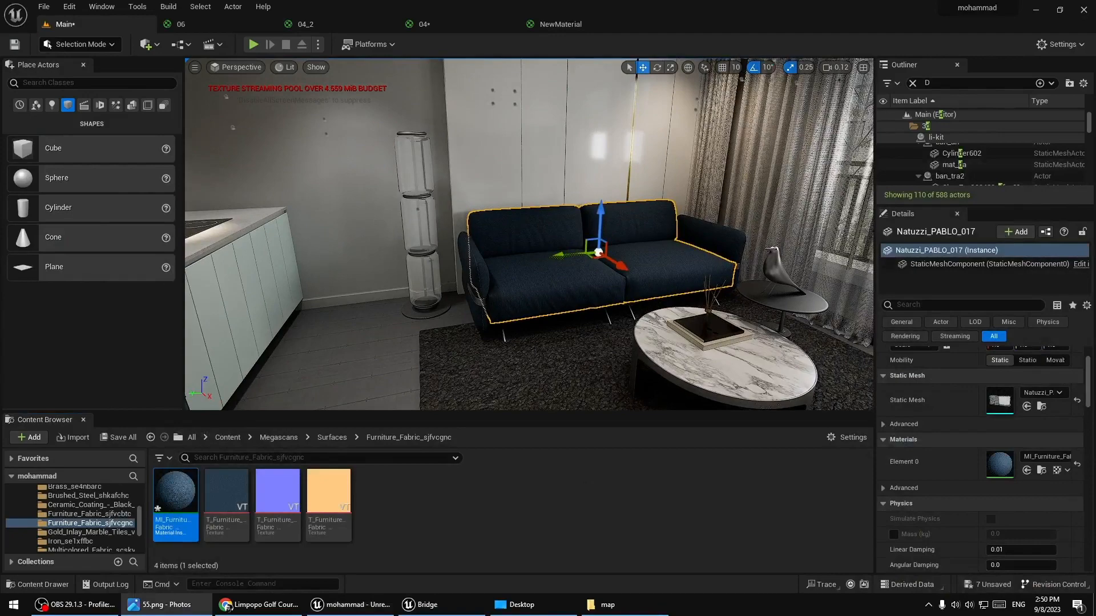
{"action": "right_click_drag", "start_coordinate": [454, 317], "coordinate": [482, 310]}
{"action": "key", "text": "s"}
{"action": "key", "text": "w"}
{"action": "key", "text": "a"}
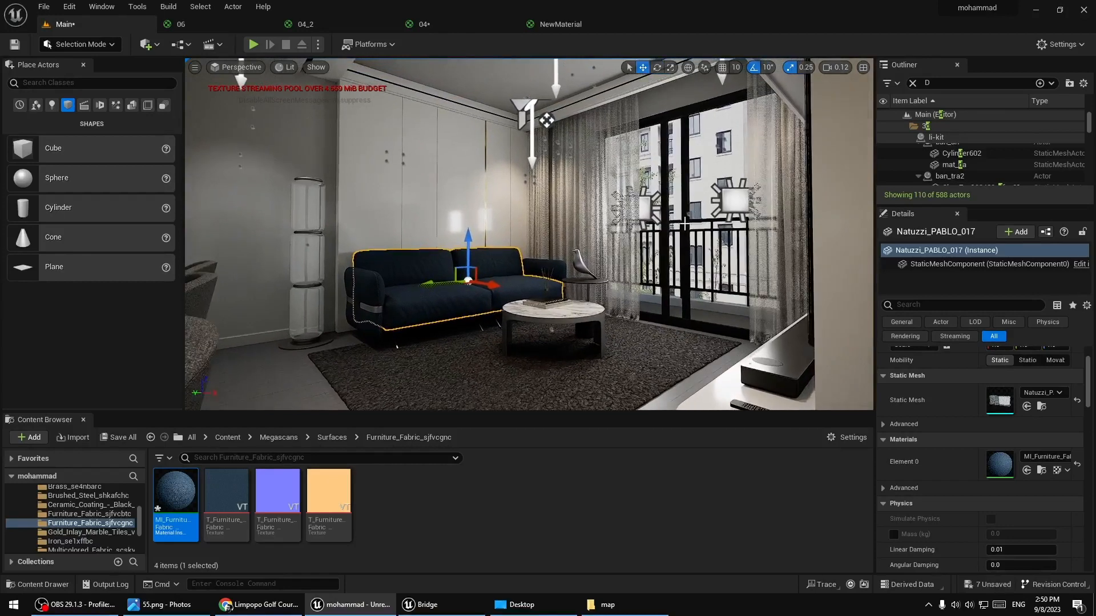
Set the constant multiplying the facade backdrop's emissive texture to 2 in NewMaterial, save the material, and return to the Main level
{"action": "left_click", "coordinate": [742, 308]}
{"action": "left_click", "coordinate": [1053, 473]}
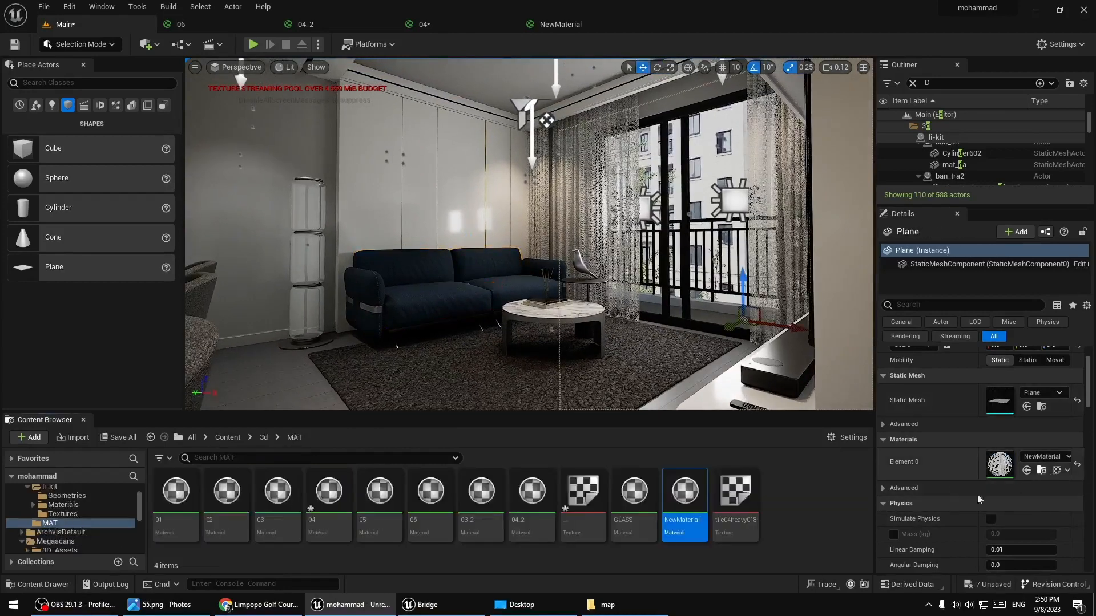
{"action": "double_click", "coordinate": [694, 508]}
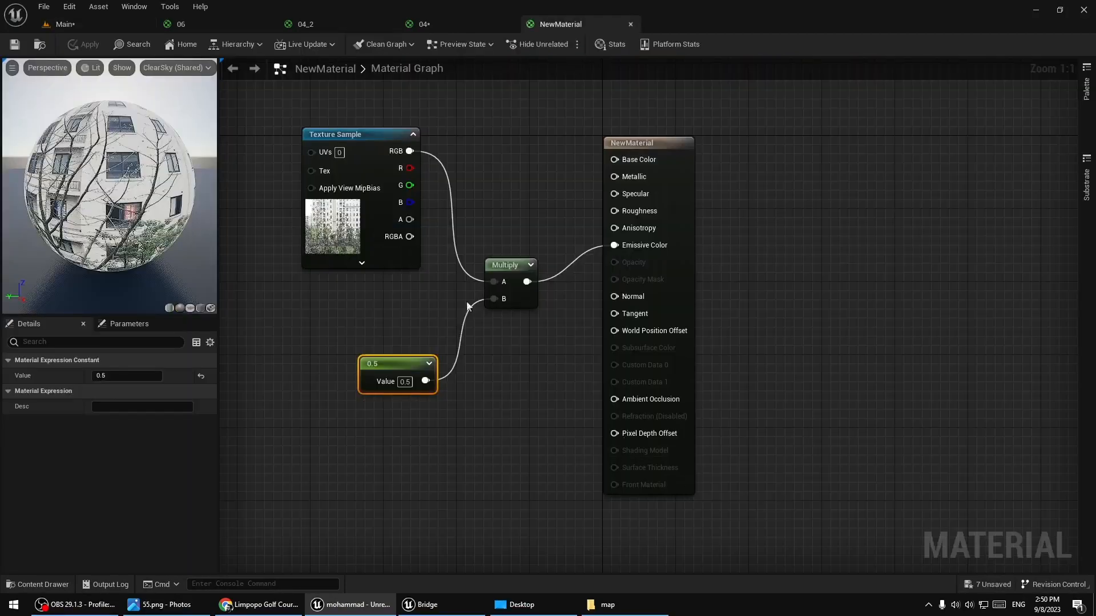
{"action": "left_click", "coordinate": [406, 381]}
{"action": "type", "text": "1"}
{"action": "key", "text": "Return"}
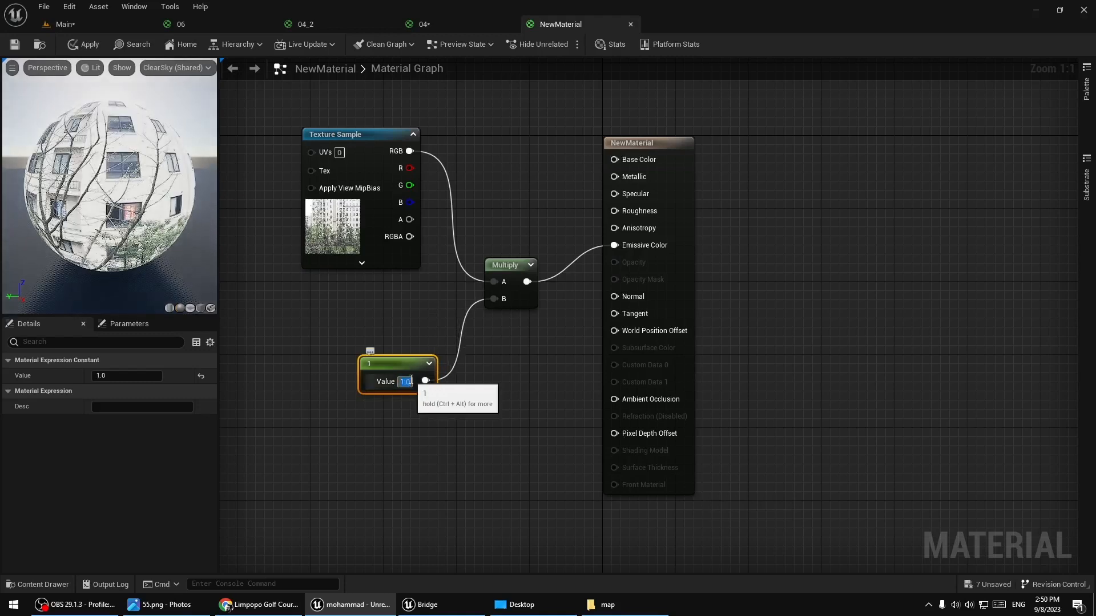
{"action": "type", "text": "2"}
{"action": "key", "text": "Return"}
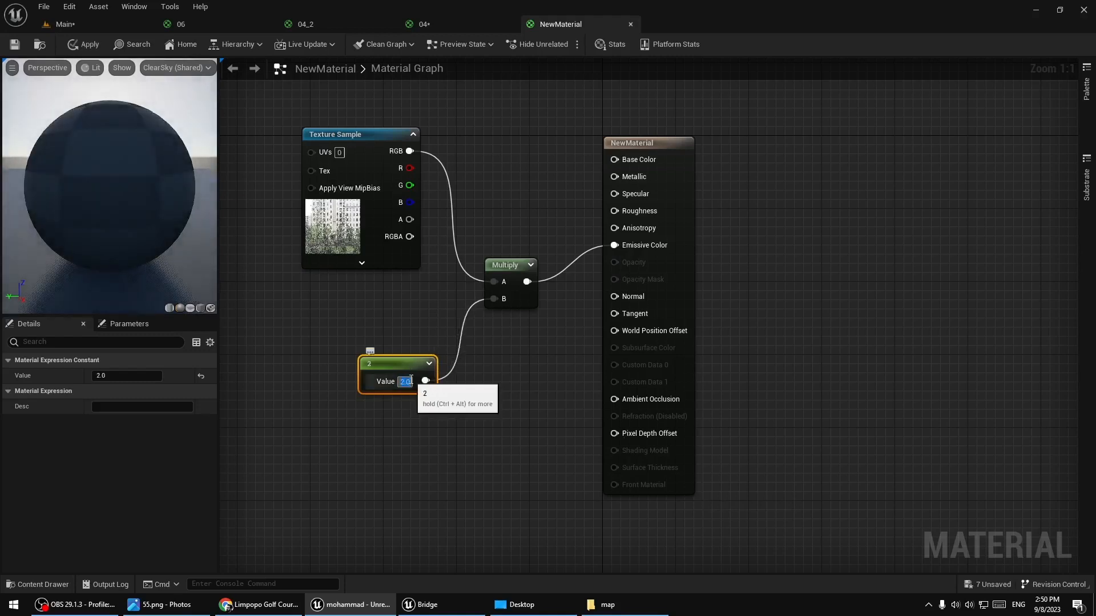
{"action": "key", "text": "ctrl+s"}
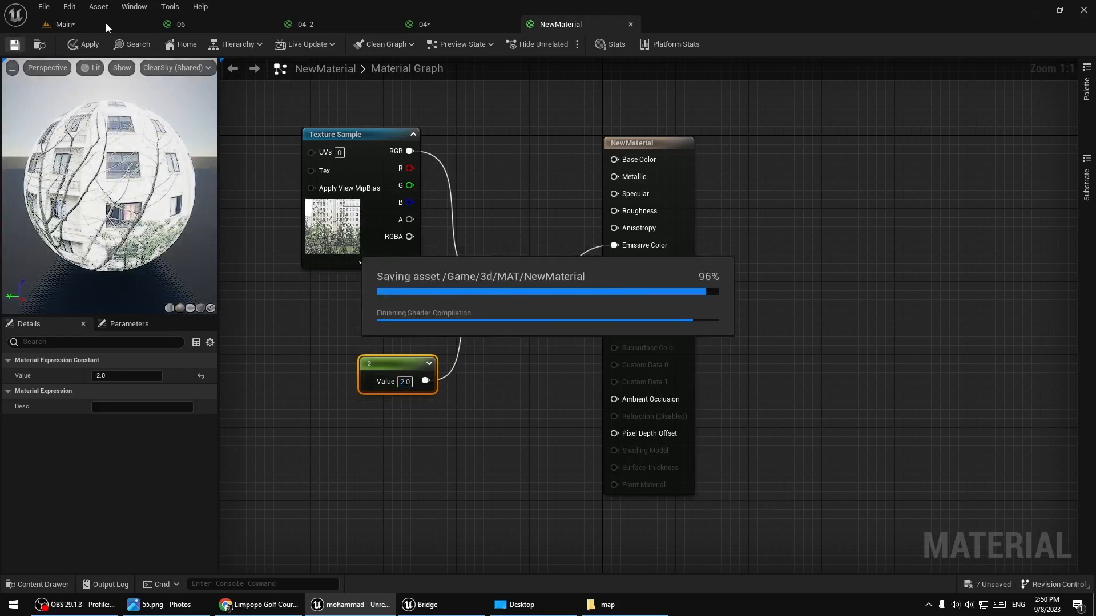
{"action": "left_click", "coordinate": [105, 23]}
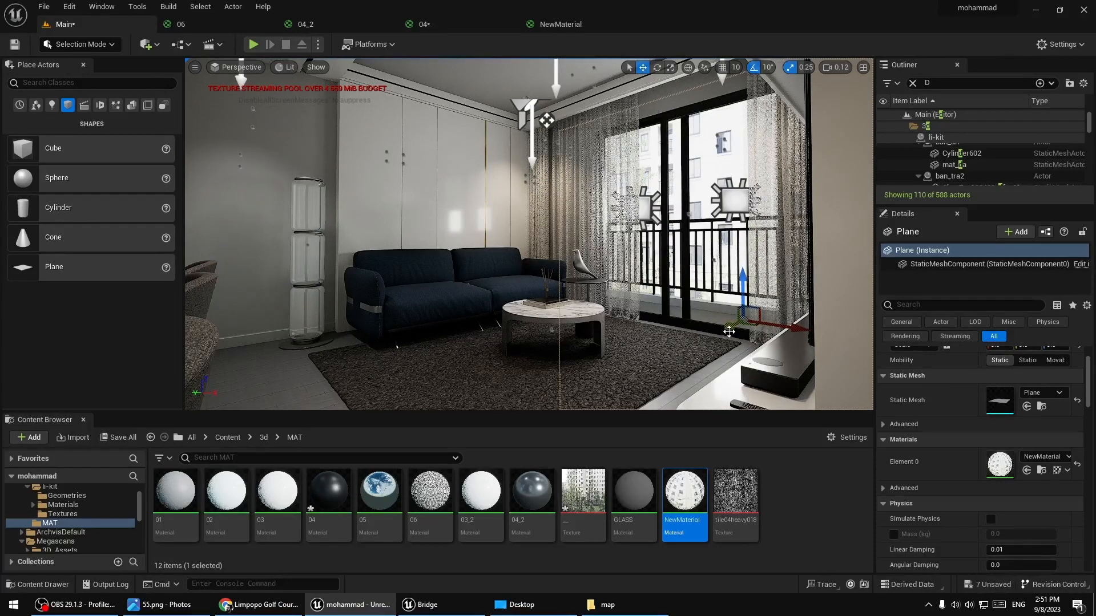
Nudge the facade backdrop plane behind the balcony, deselect it, and save the modified level and assets
{"action": "mouse_move", "coordinate": [729, 331]}
{"action": "left_mouse_down"}
{"action": "mouse_move", "coordinate": [842, 305]}
{"action": "mouse_move", "coordinate": [733, 344]}
{"action": "left_mouse_up"}
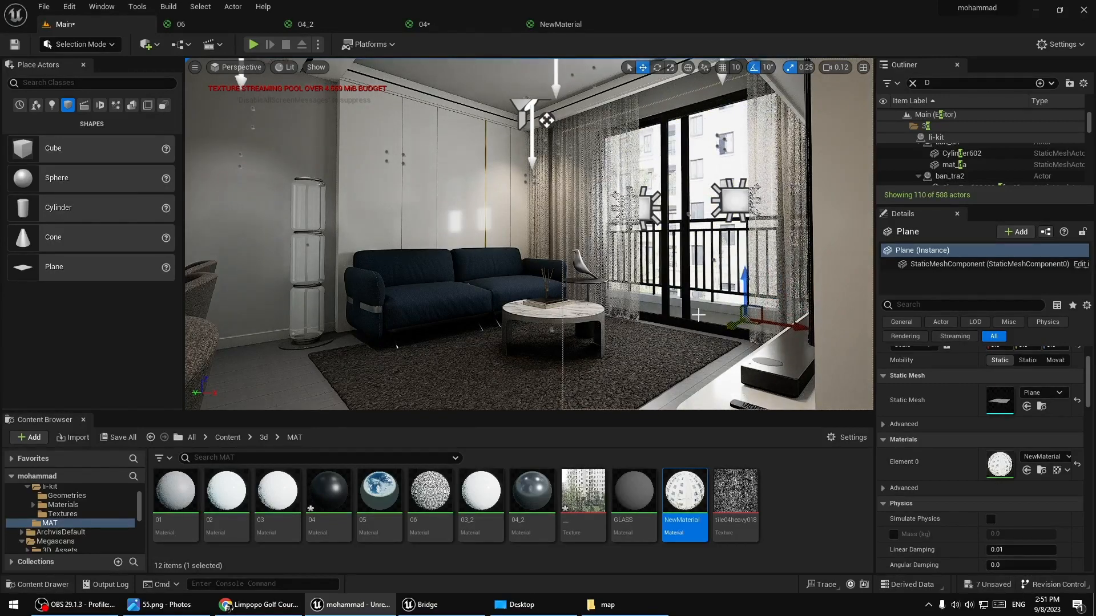
{"action": "key", "text": "Escape"}
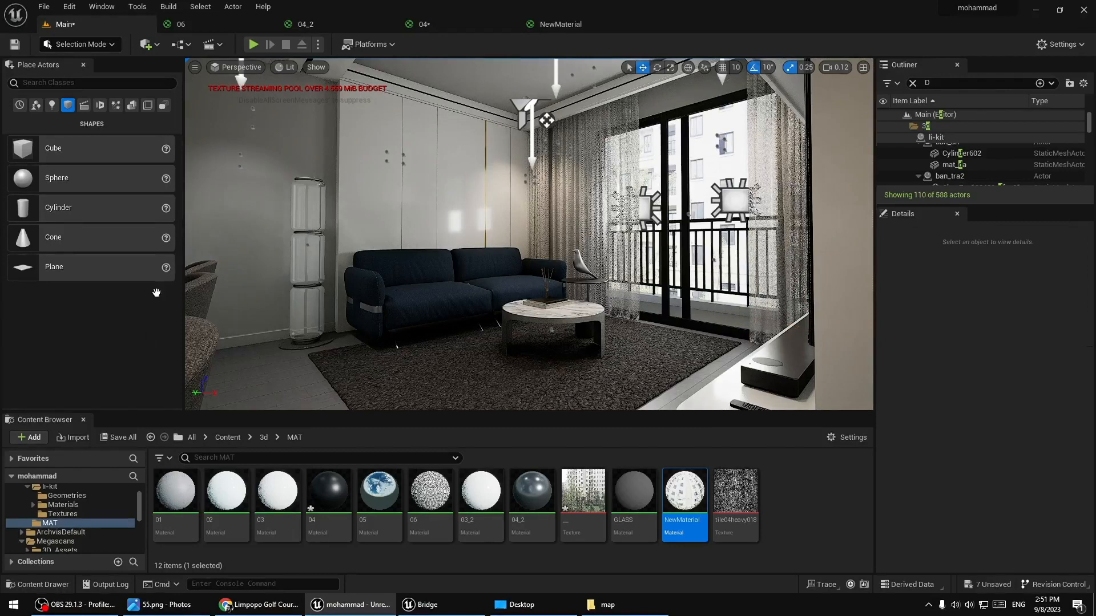
{"action": "left_click", "coordinate": [118, 435]}
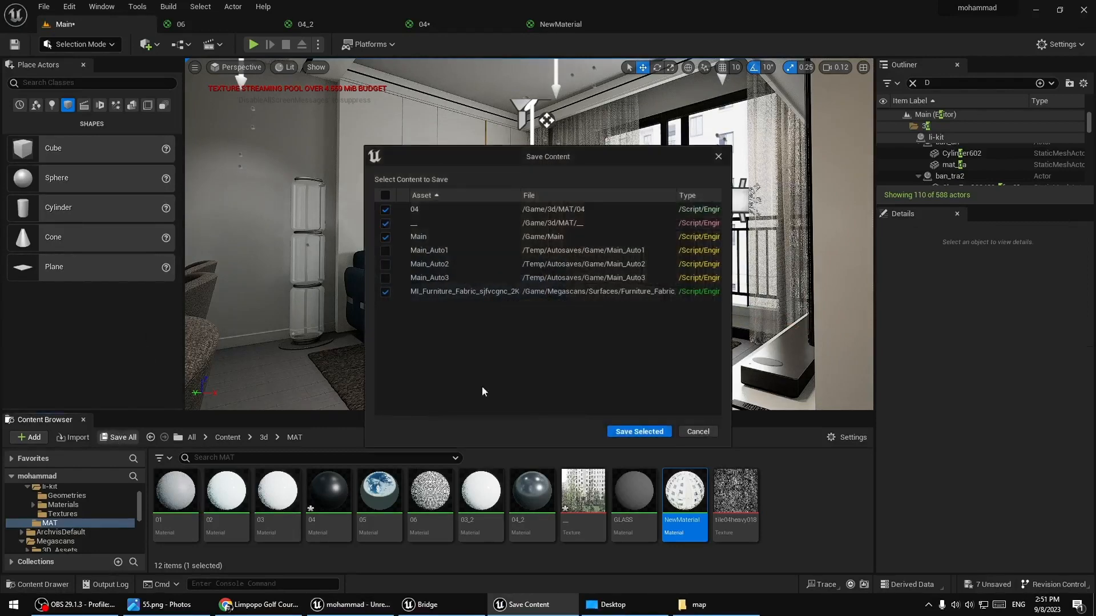
{"action": "left_click", "coordinate": [639, 433]}
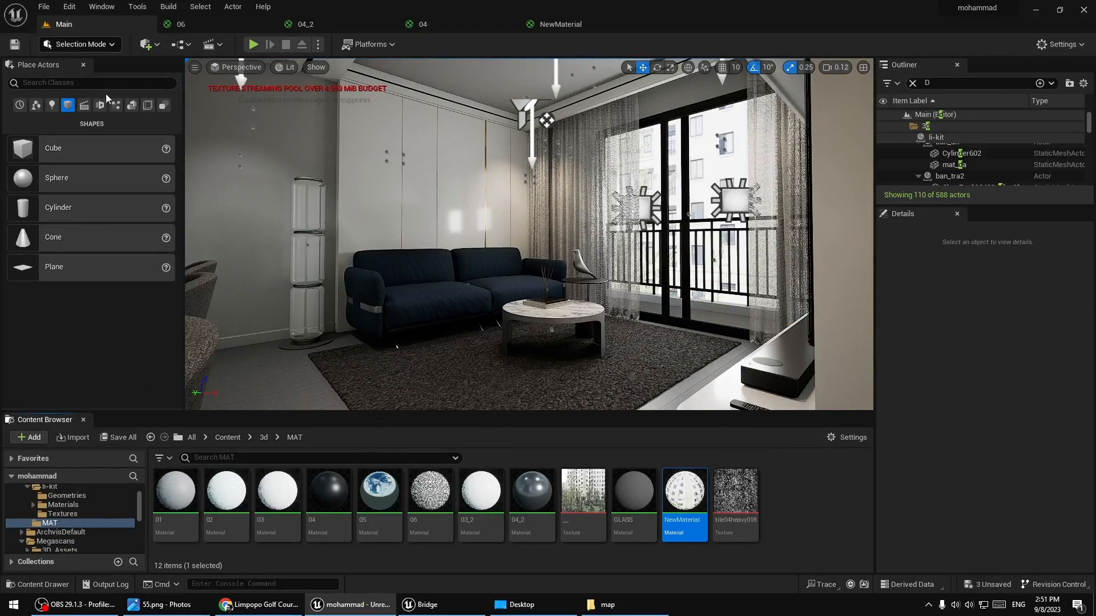
Create a Cine Camera Actor at the current viewport location
{"action": "left_click", "coordinate": [194, 66]}
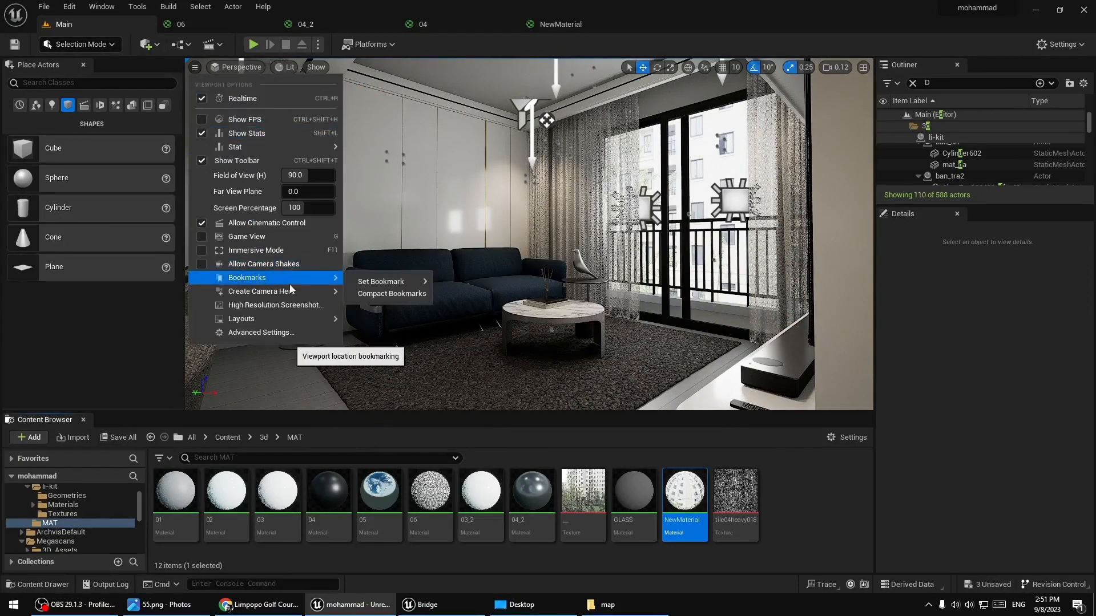
{"action": "mouse_move", "coordinate": [258, 293]}
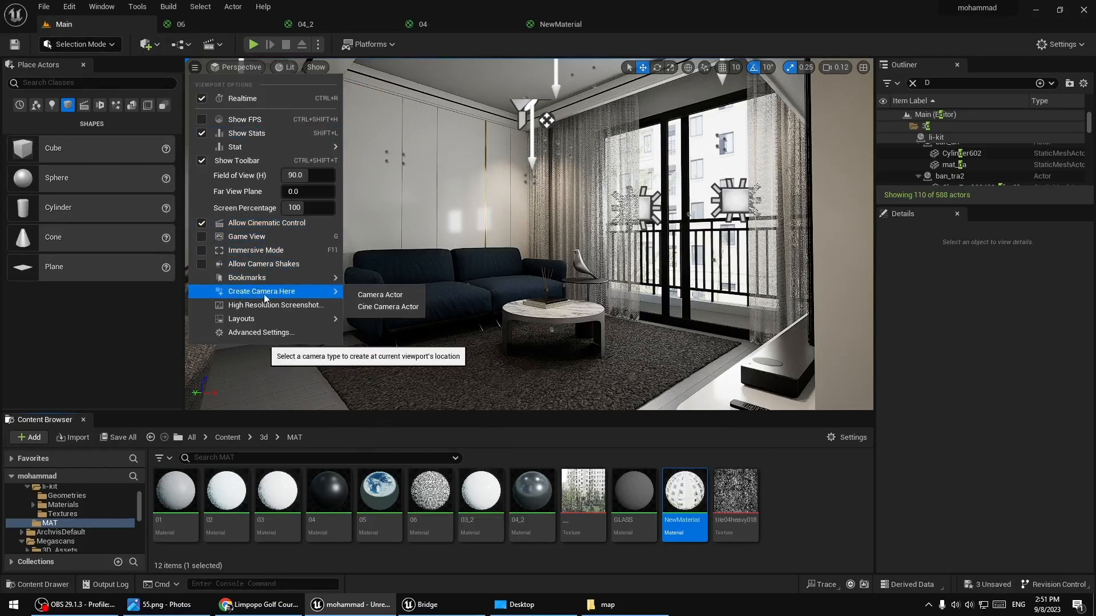
{"action": "left_click", "coordinate": [381, 309]}
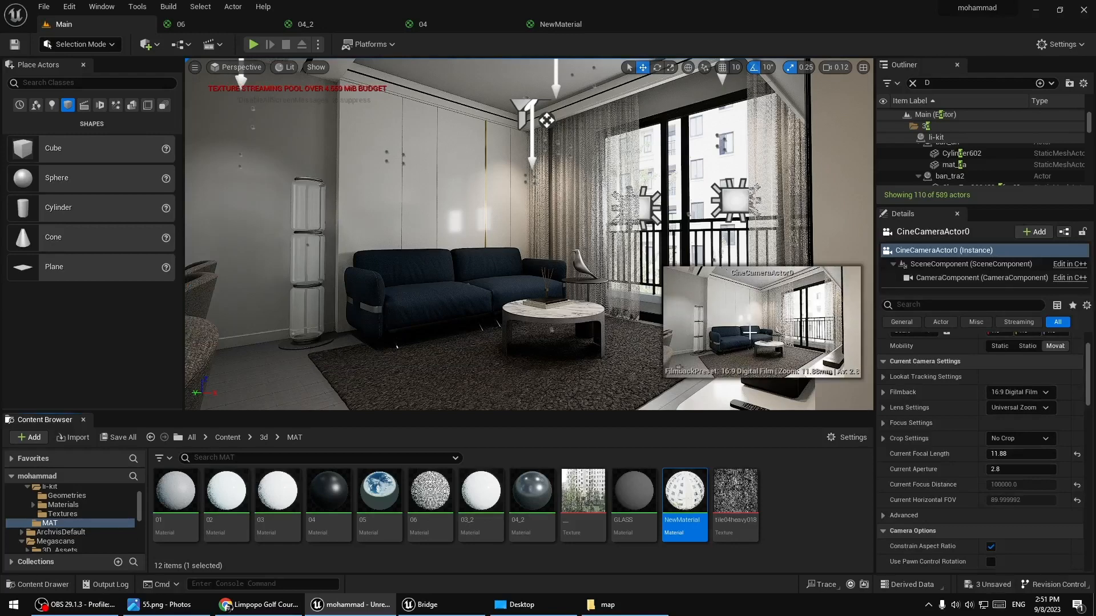
Collapse the 3d, light and Floor groups in the Outliner and select the LIGHT01 folder
{"action": "scroll", "coordinate": [940, 164], "scroll_direction": "down", "scroll_amount": 5}
{"action": "scroll", "coordinate": [941, 165], "scroll_direction": "down", "scroll_amount": 5}
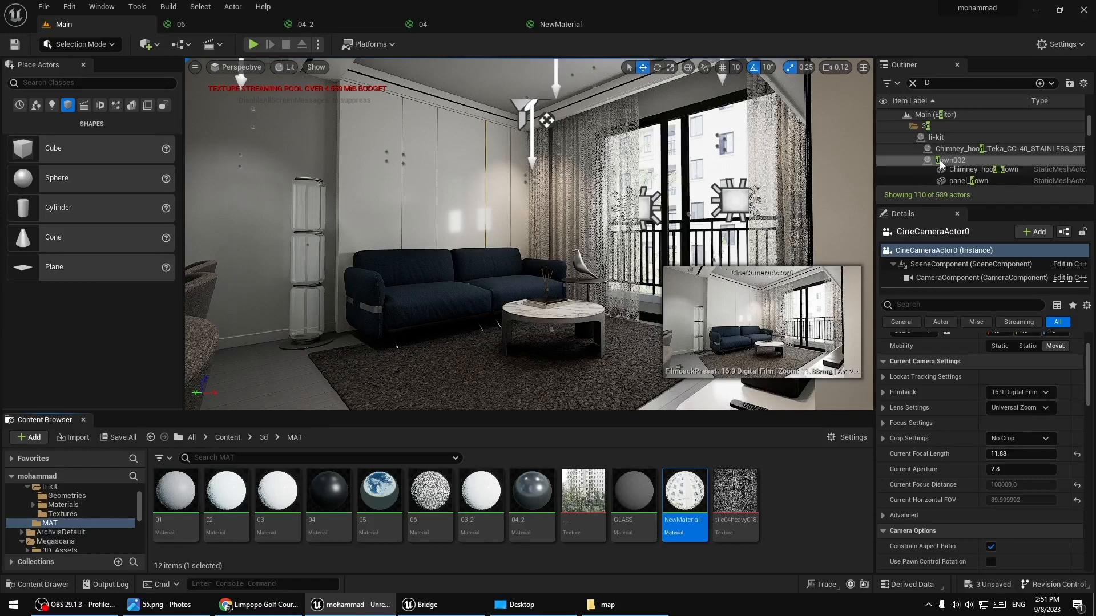
{"action": "scroll", "coordinate": [940, 165], "scroll_direction": "up", "scroll_amount": 3}
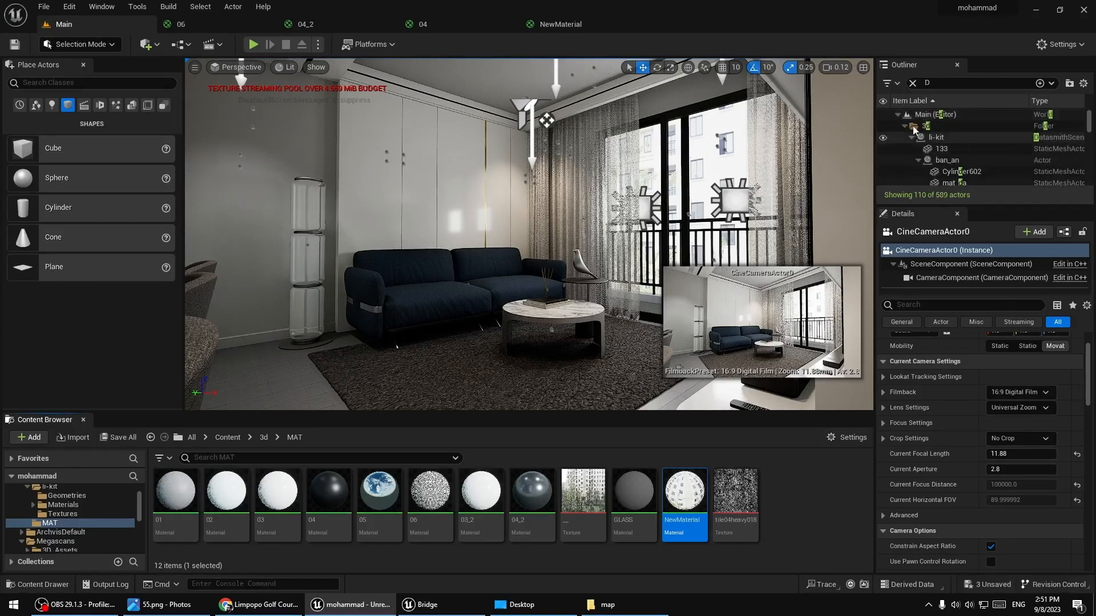
{"action": "left_click", "coordinate": [904, 126]}
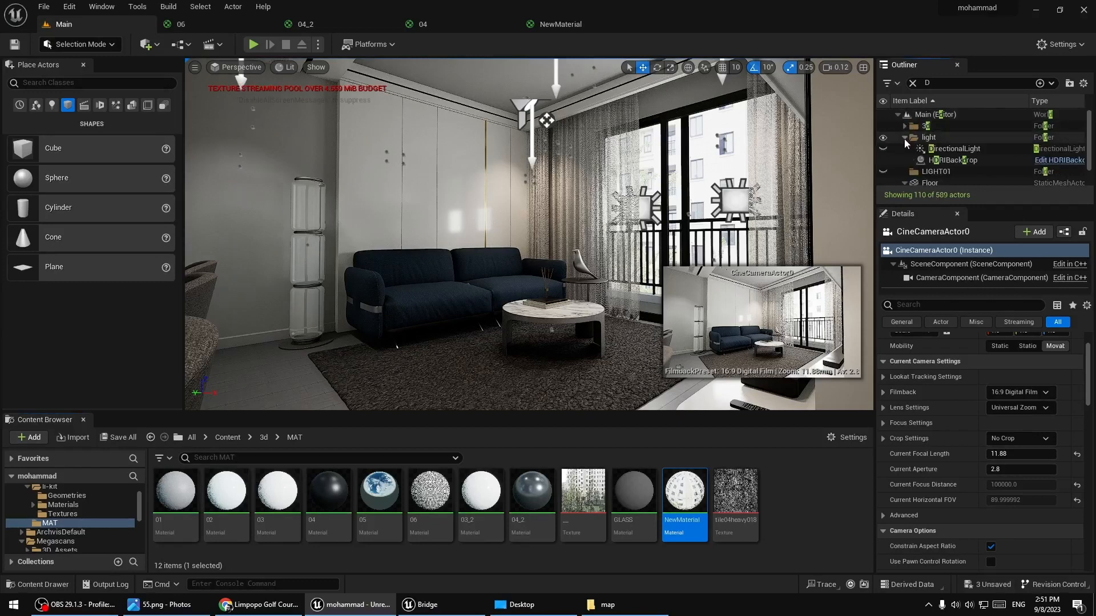
{"action": "left_click", "coordinate": [904, 137]}
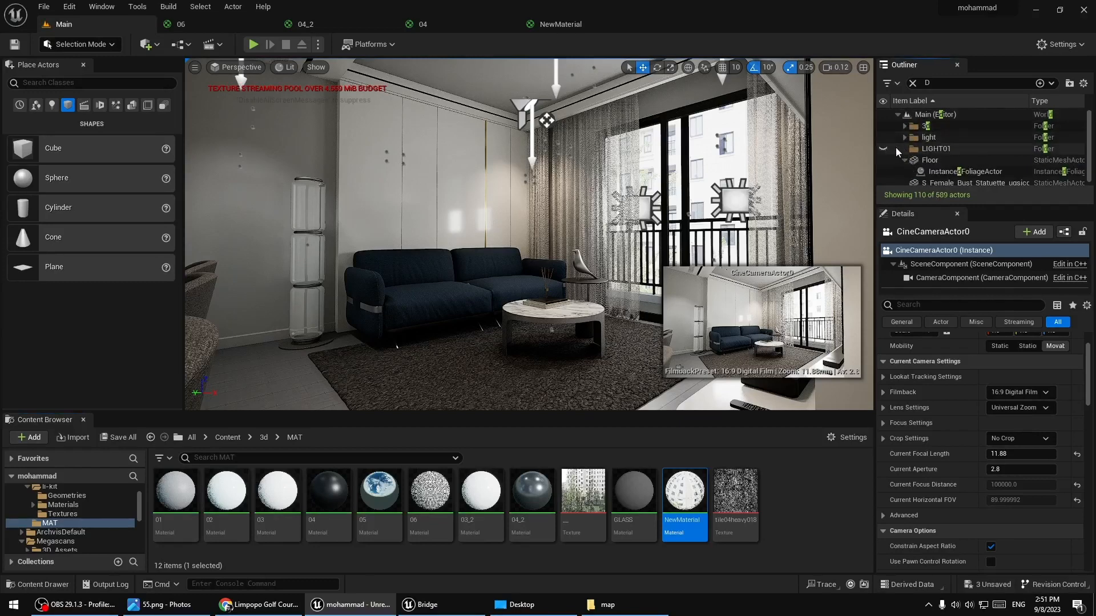
{"action": "scroll", "coordinate": [916, 161], "scroll_direction": "down", "scroll_amount": 1}
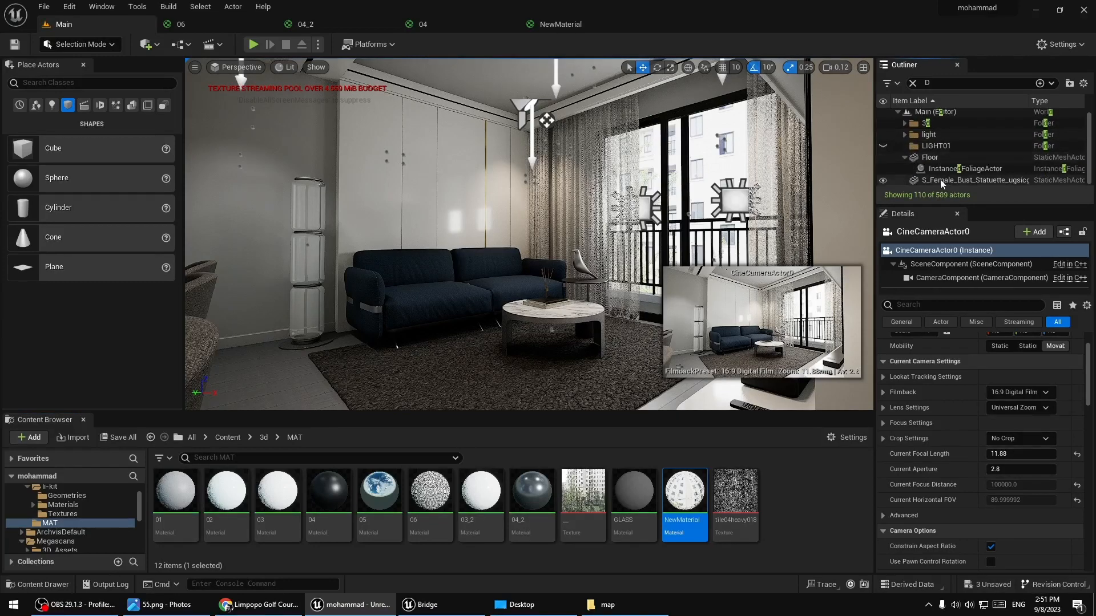
{"action": "scroll", "coordinate": [948, 164], "scroll_direction": "up", "scroll_amount": 1}
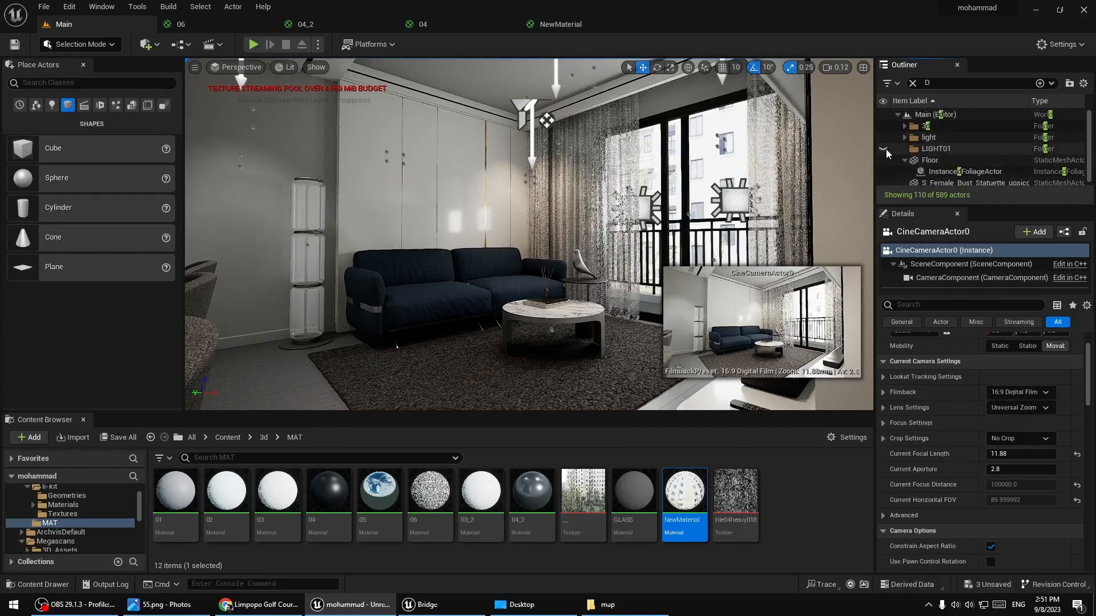
{"action": "left_click", "coordinate": [915, 149]}
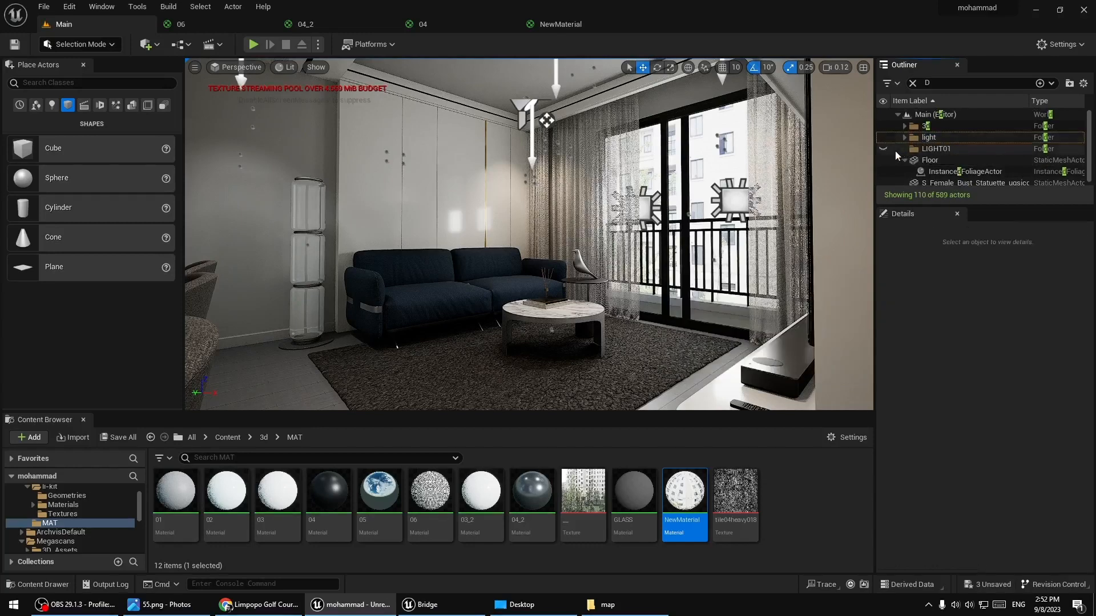
{"action": "left_click", "coordinate": [905, 152]}
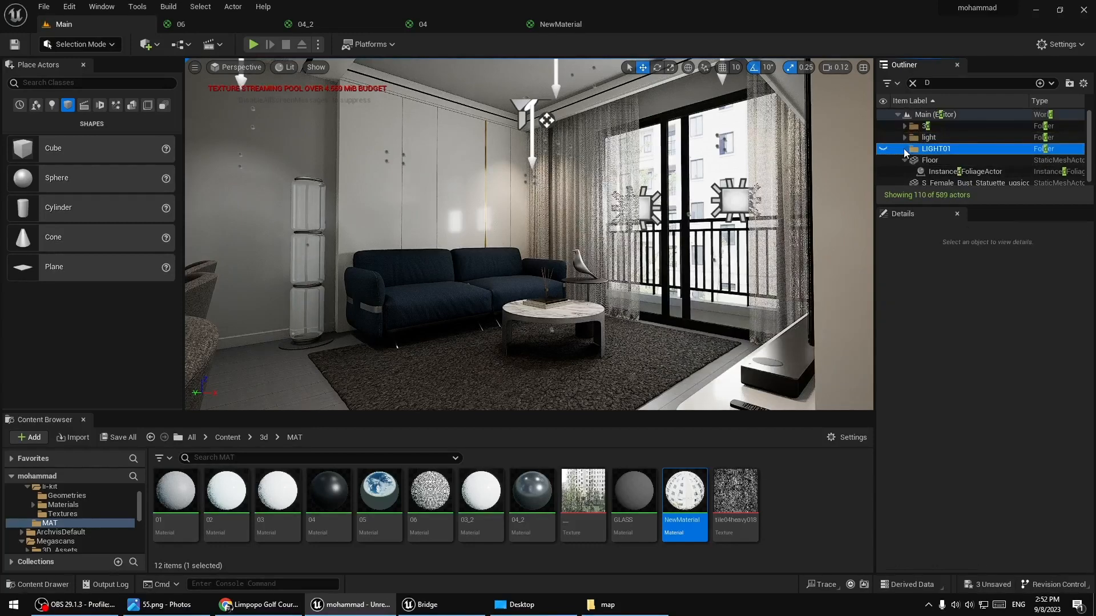
{"action": "left_click", "coordinate": [906, 160]}
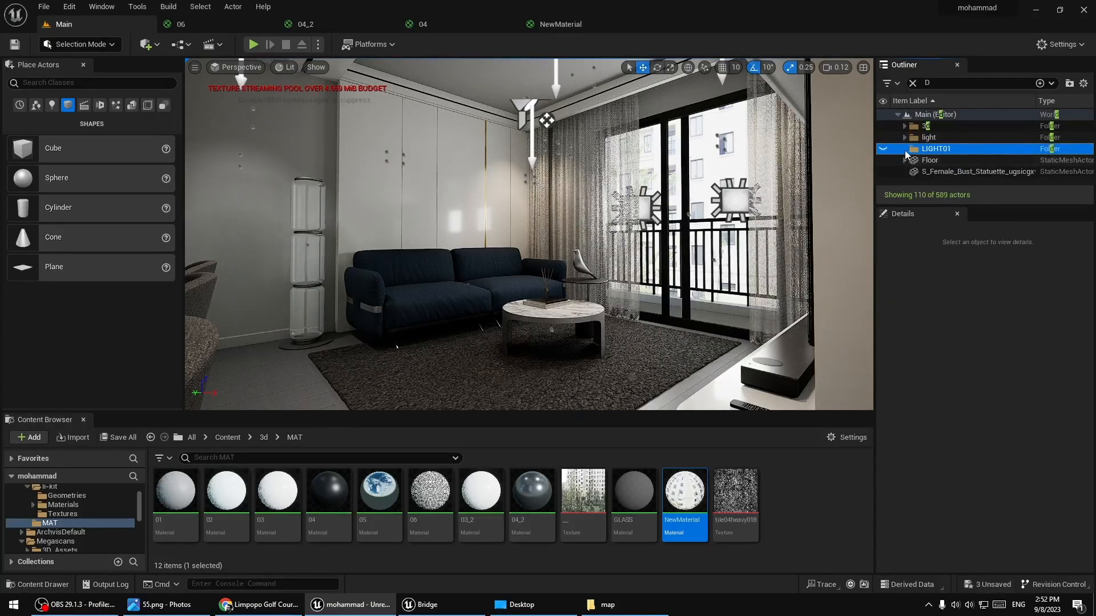
Expand the light folder and make its DirectionalLight visible in the living room
{"action": "left_click", "coordinate": [905, 137]}
{"action": "left_click", "coordinate": [884, 149]}
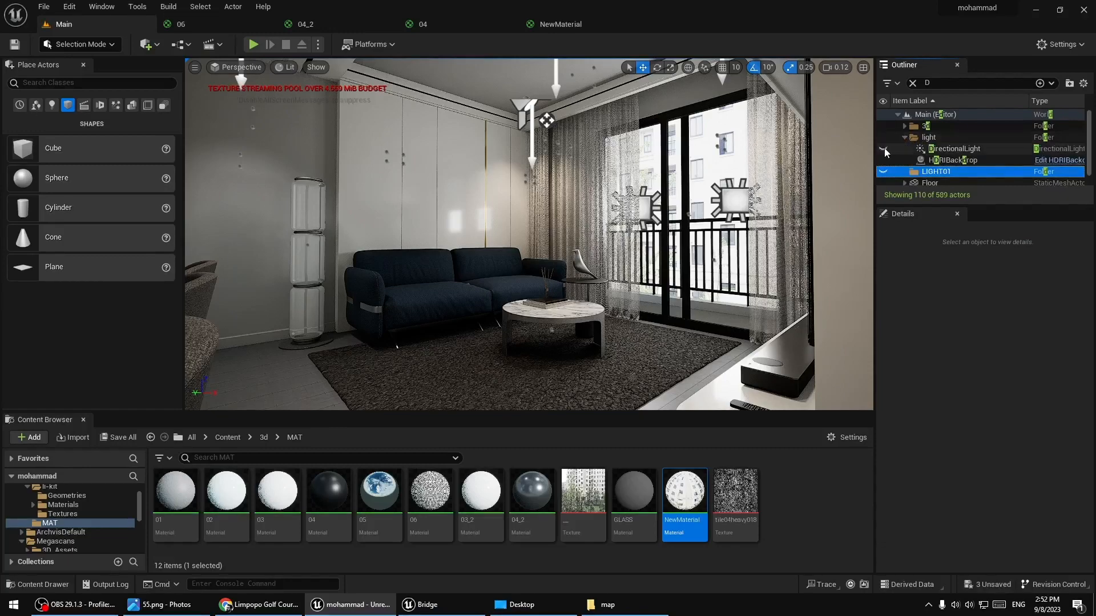
{"action": "left_click", "coordinate": [884, 149]}
{"action": "left_click", "coordinate": [884, 149]}
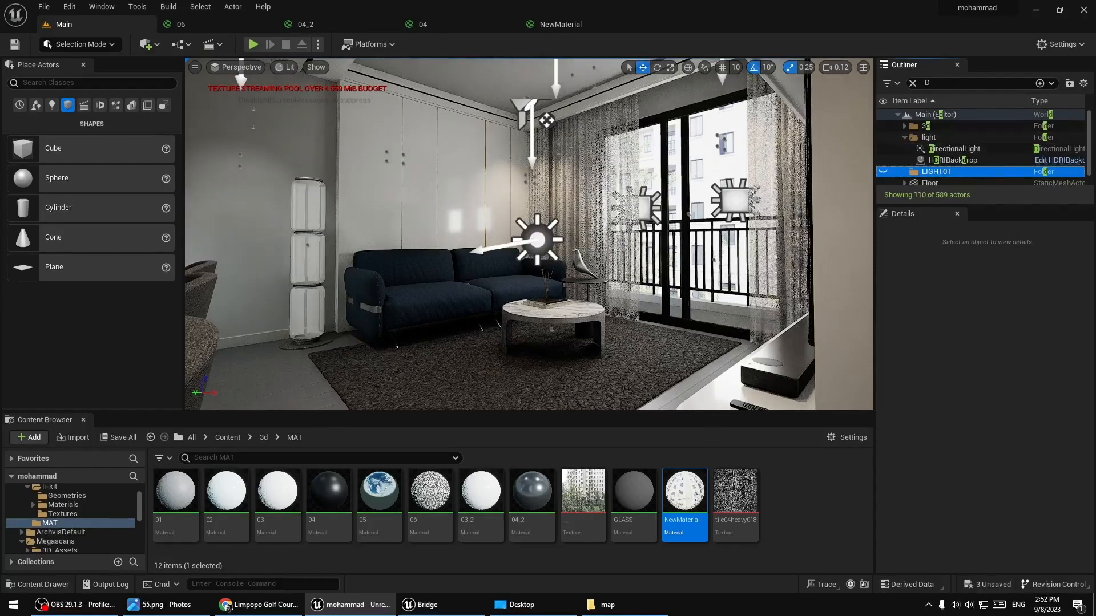
{"action": "right_click_drag", "start_coordinate": [685, 257], "coordinate": [647, 284]}
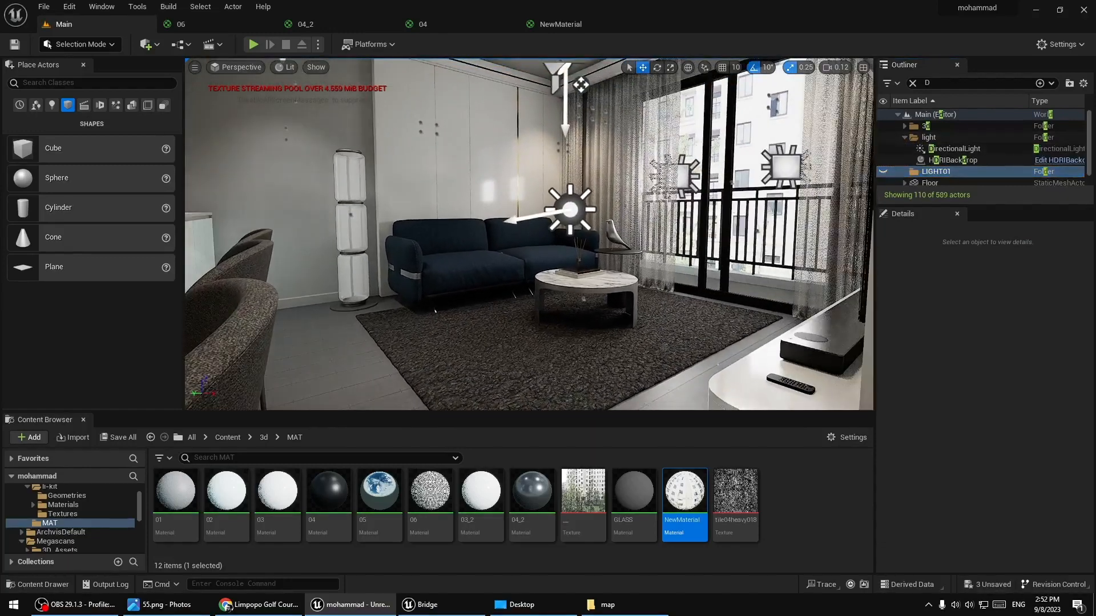
Move the facade backdrop plane aside to test the sunlight entering the room, and move it back behind the balcony doors
{"action": "left_click", "coordinate": [735, 210]}
{"action": "left_click_drag", "start_coordinate": [780, 295], "coordinate": [860, 263]}
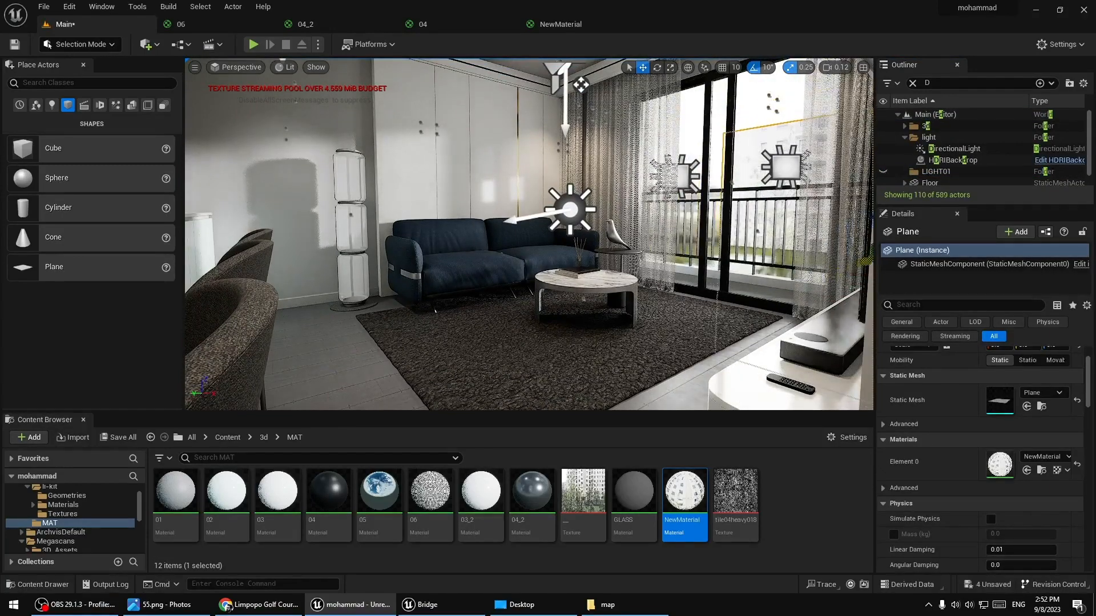
{"action": "right_click_drag", "start_coordinate": [861, 263], "coordinate": [759, 258]}
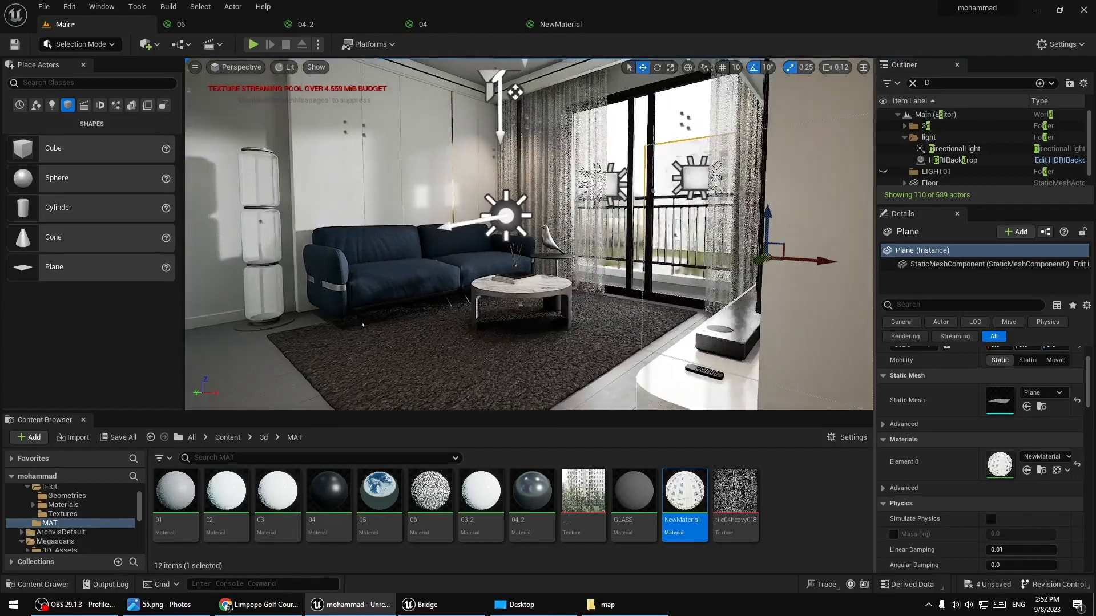
{"action": "left_click_drag", "start_coordinate": [759, 263], "coordinate": [692, 287]}
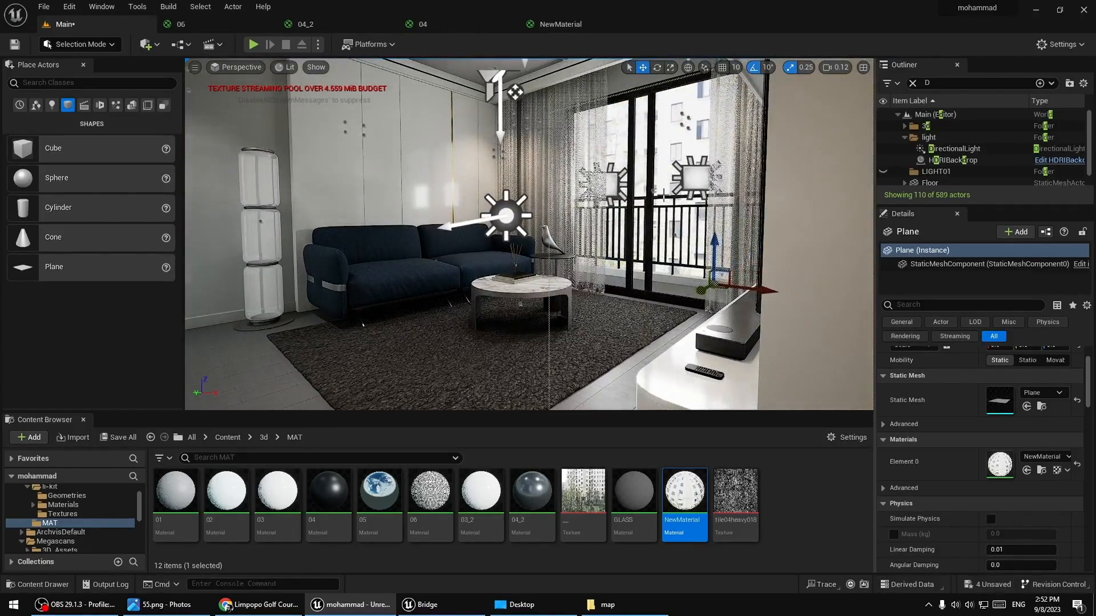
{"action": "right_click_drag", "start_coordinate": [664, 194], "coordinate": [601, 215]}
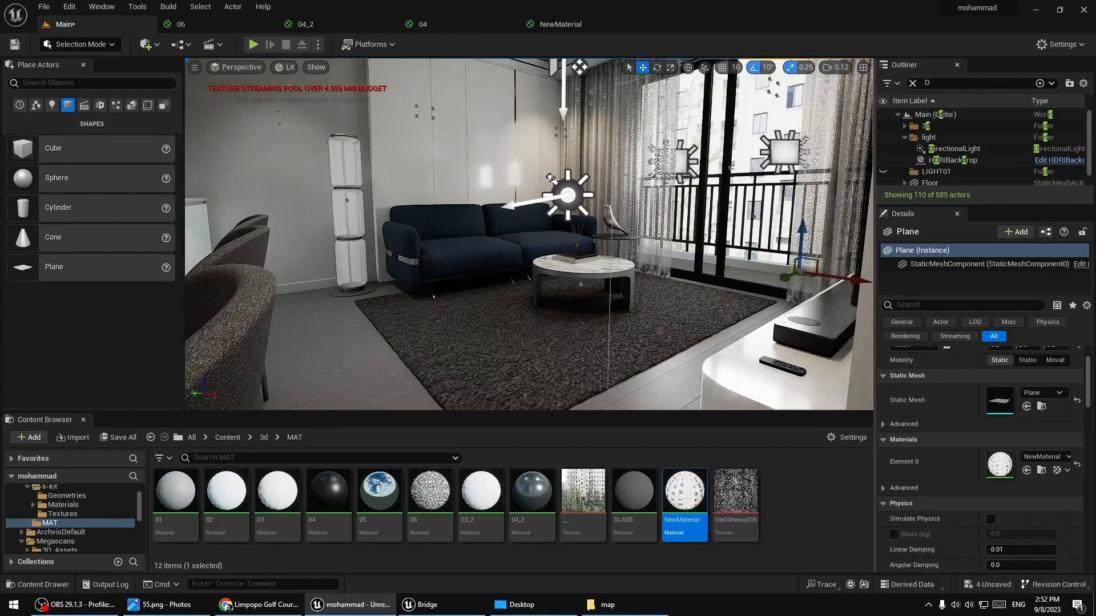
Delete the DirectionalLight from the scene and select the LIGHT01 folder
{"action": "left_click", "coordinate": [552, 178]}
{"action": "key", "text": "Delete"}
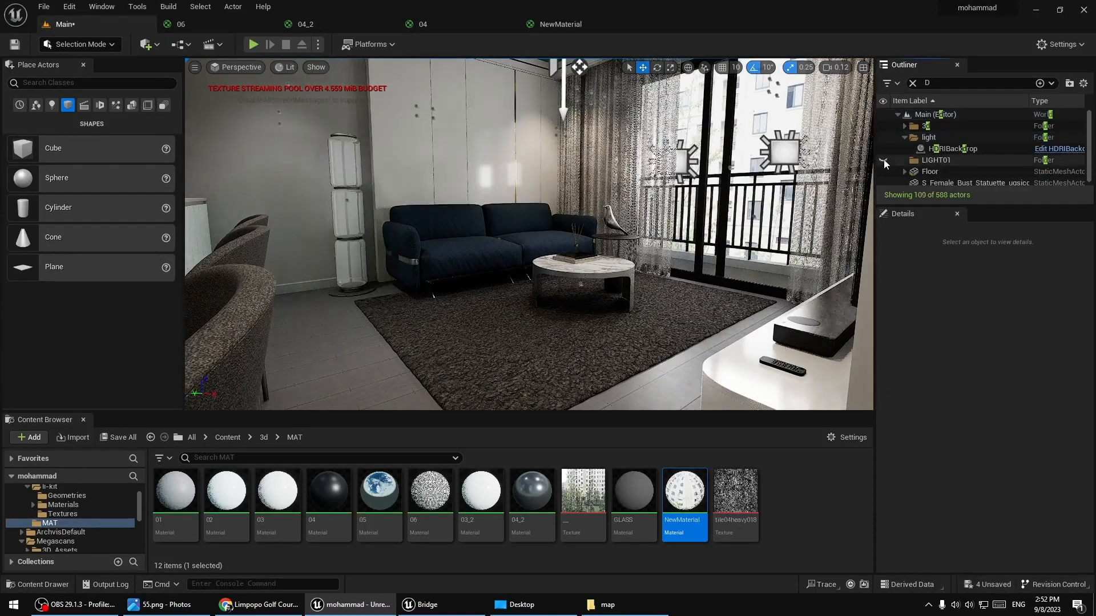
{"action": "left_click", "coordinate": [935, 163]}
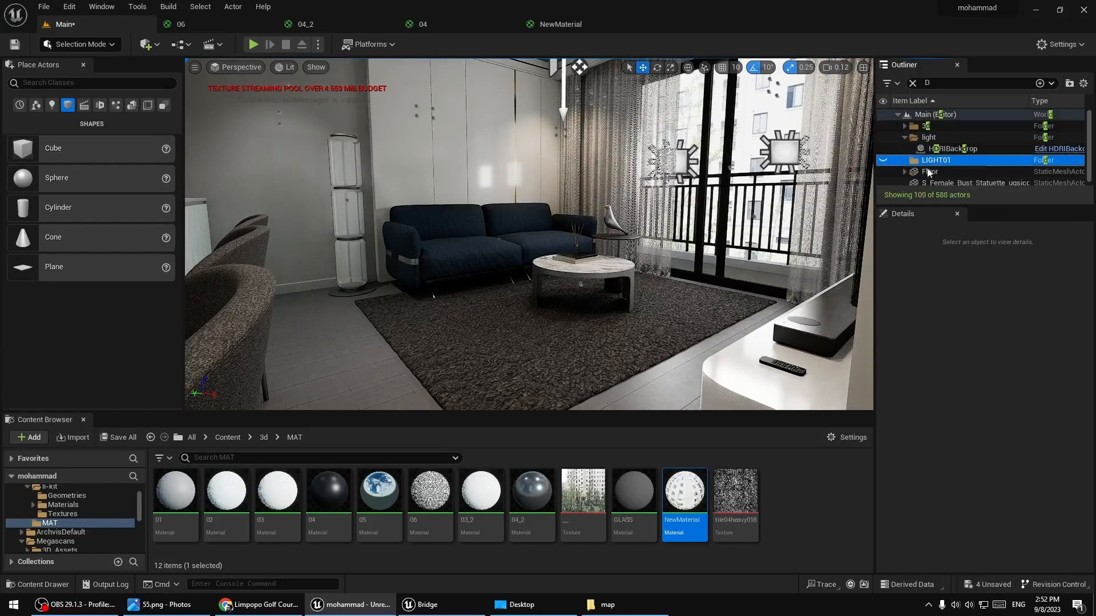
{"action": "key", "text": "F2"}
{"action": "key", "text": "Return"}
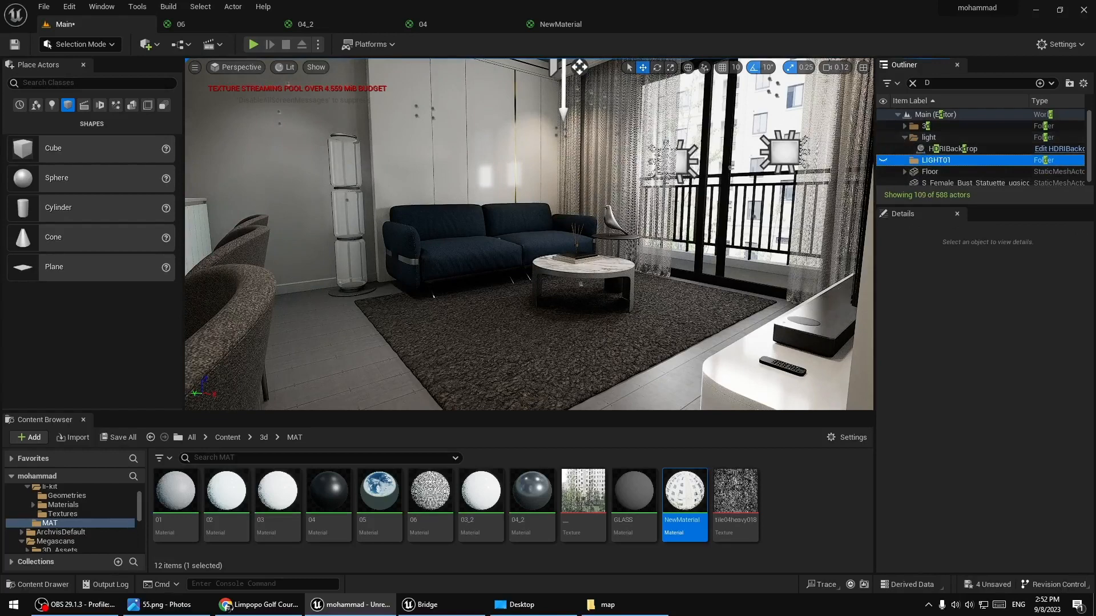
{"action": "left_click", "coordinate": [804, 156]}
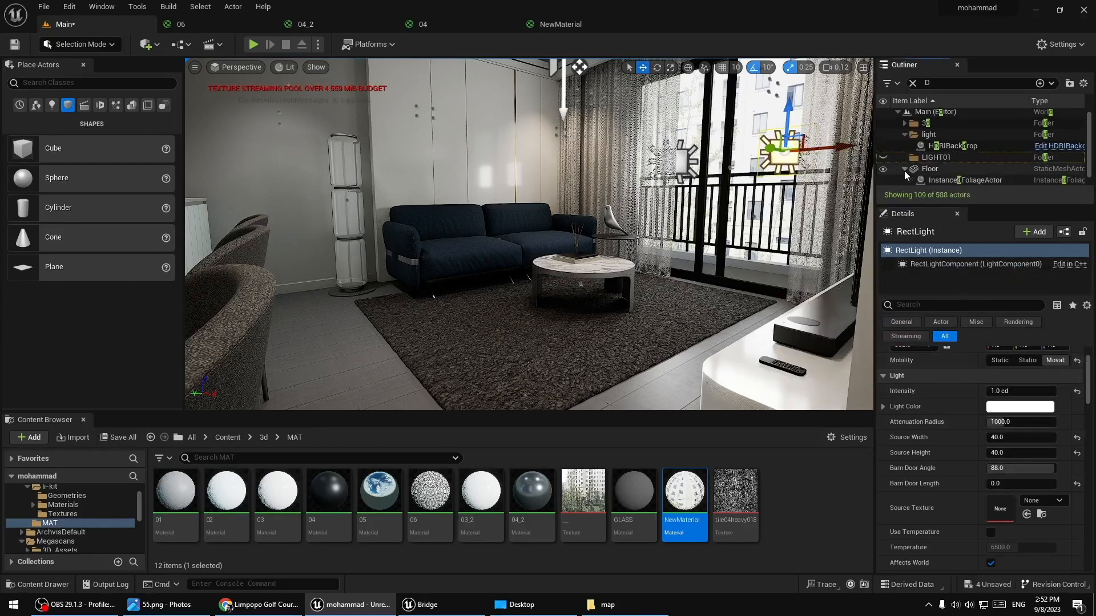
{"action": "left_click", "coordinate": [934, 159]}
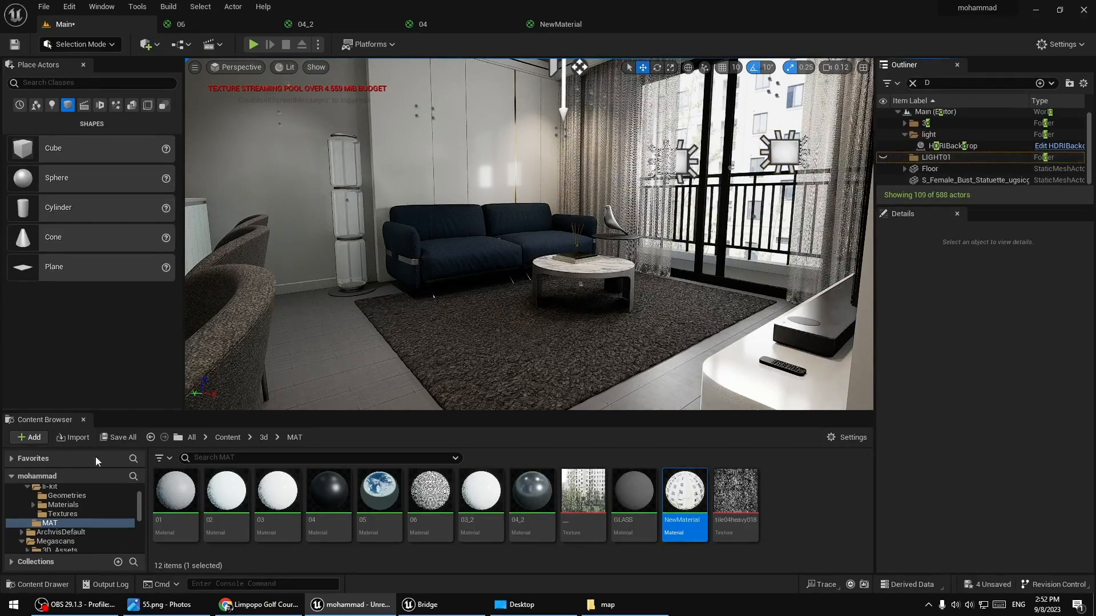
{"action": "right_click_drag", "start_coordinate": [617, 319], "coordinate": [624, 318]}
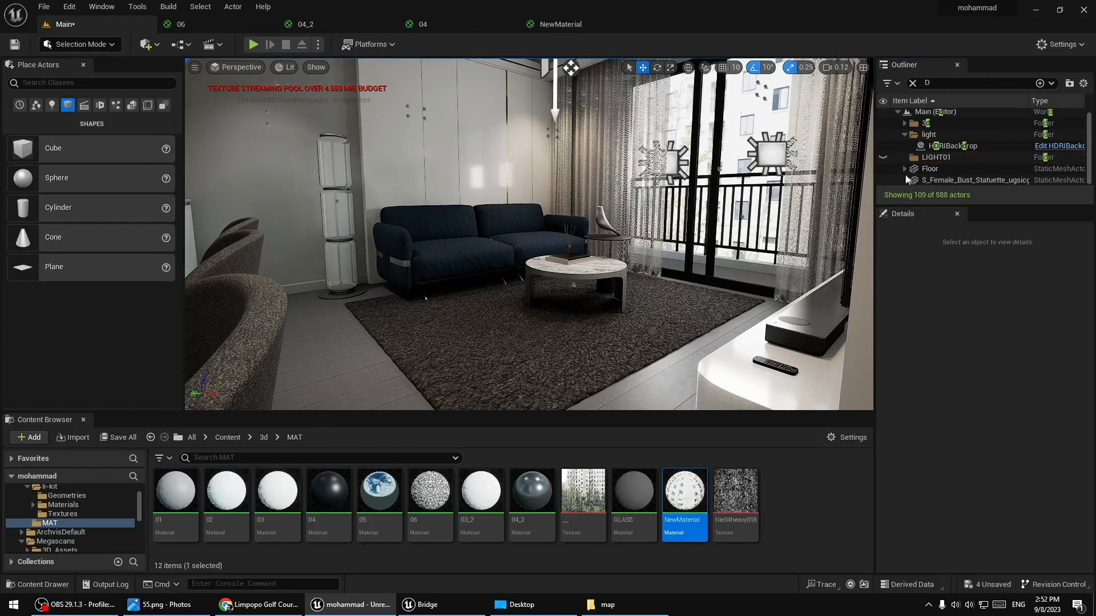
Clear the Outliner search filter and toggle the LIGHT01 folder's visibility off and on to compare the room's lighting
{"action": "left_click", "coordinate": [912, 83]}
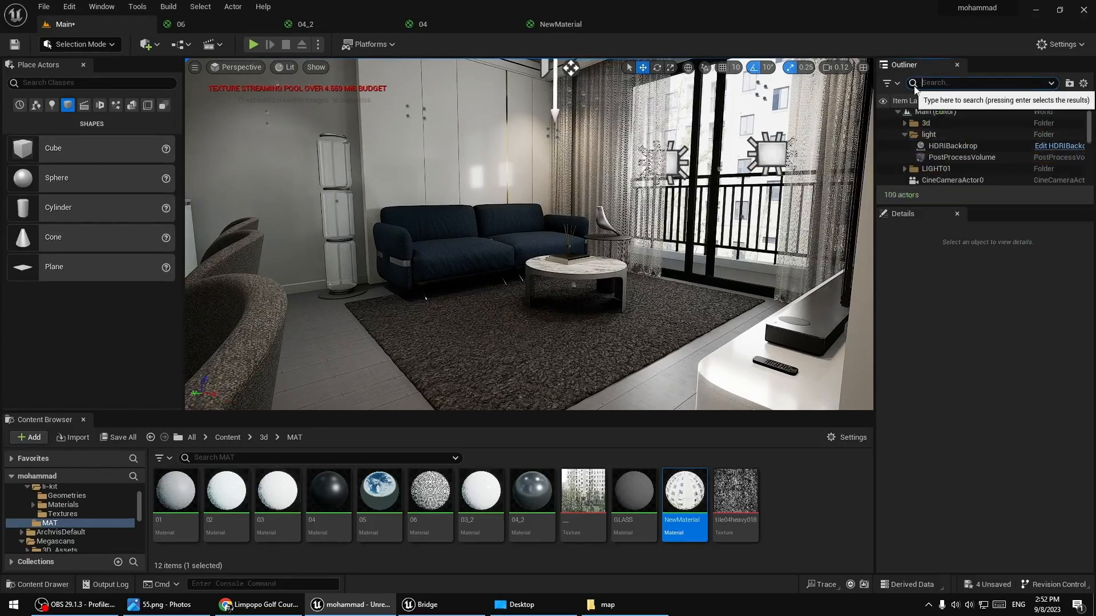
{"action": "left_click", "coordinate": [885, 170]}
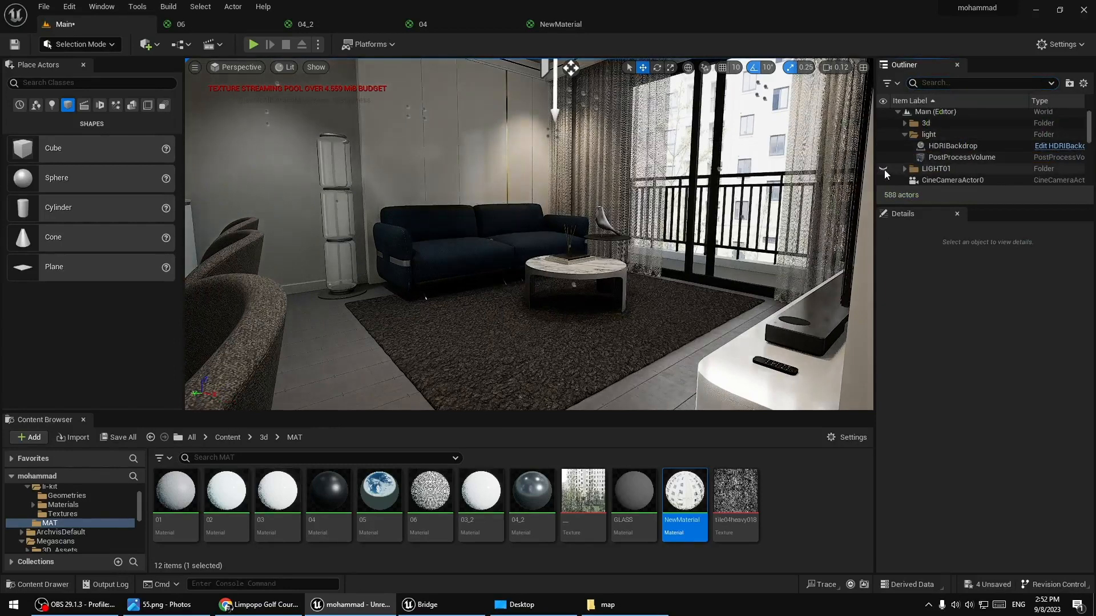
{"action": "left_click", "coordinate": [885, 170]}
{"action": "left_click", "coordinate": [885, 170]}
{"action": "left_click", "coordinate": [885, 170]}
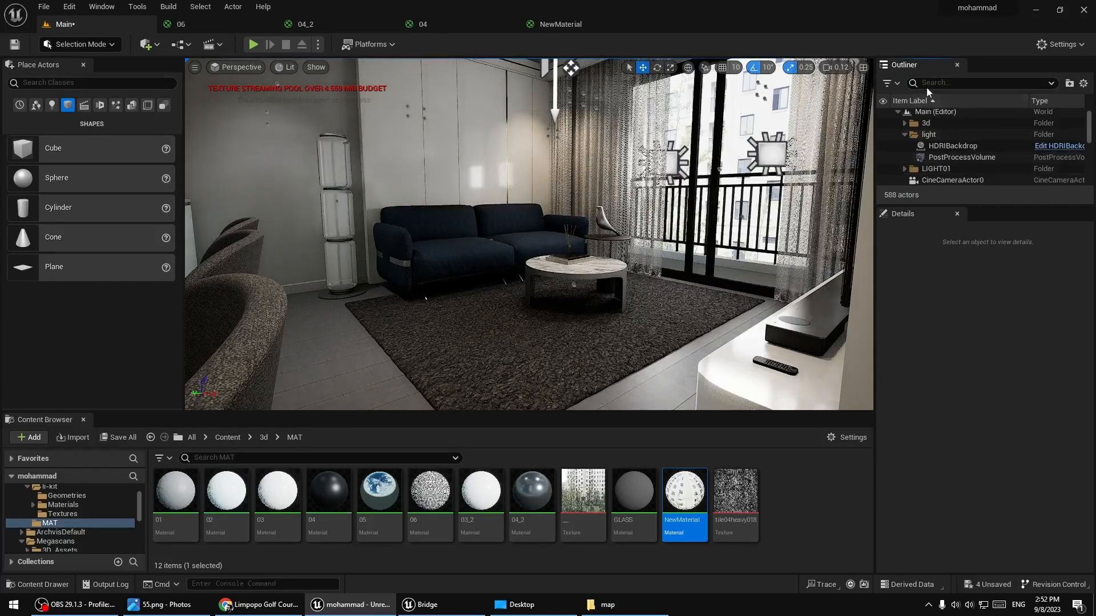
Select CineCameraActor0 in the Outliner and create a new folder containing it
{"action": "scroll", "coordinate": [937, 176], "scroll_direction": "down", "scroll_amount": 1}
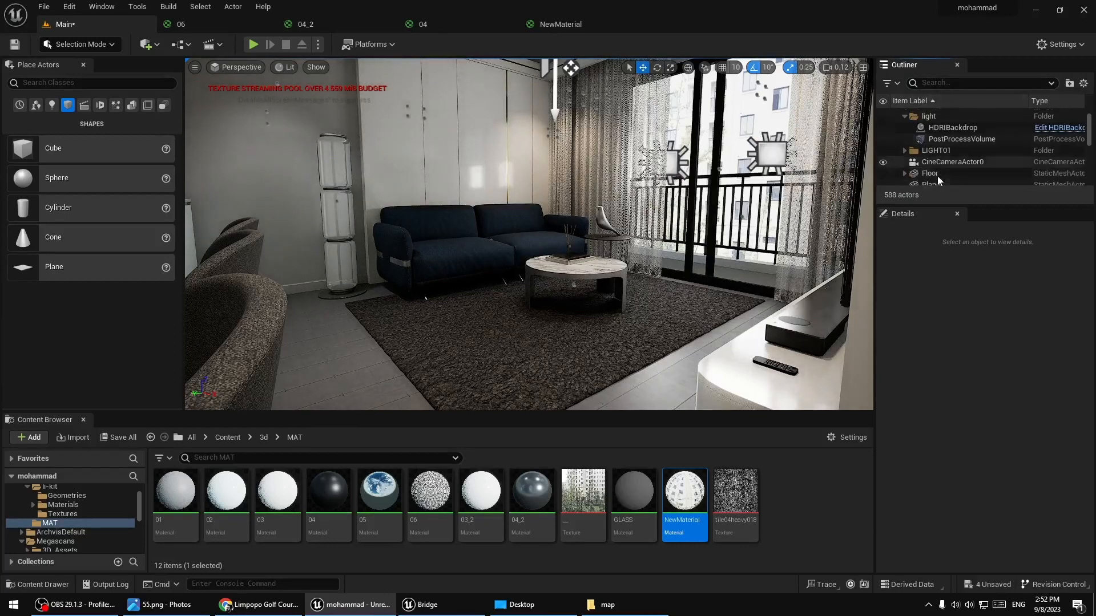
{"action": "left_click", "coordinate": [946, 173]}
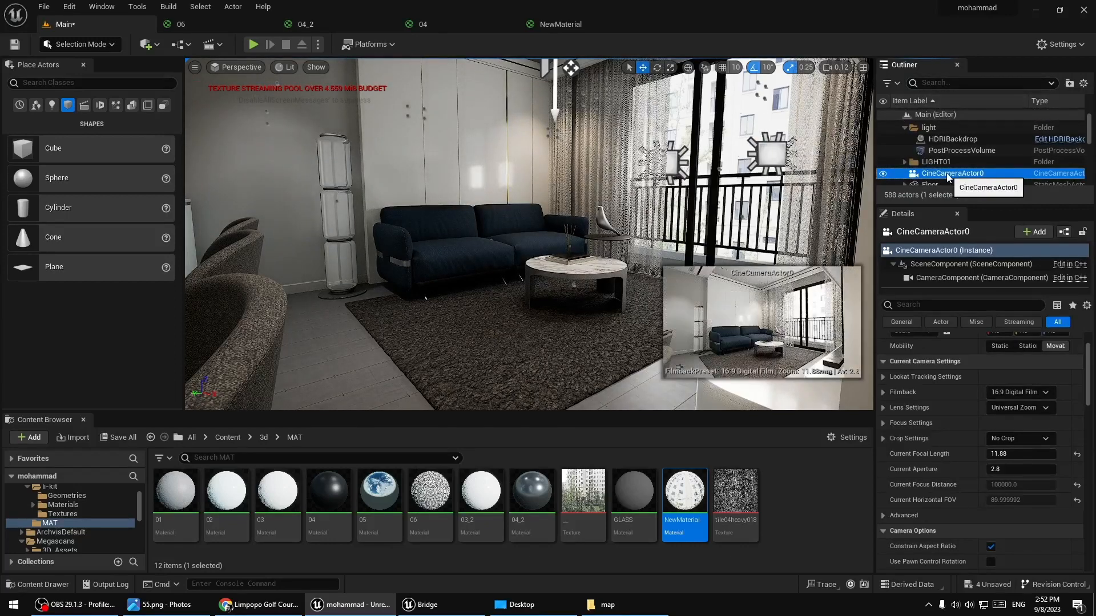
{"action": "scroll", "coordinate": [959, 168], "scroll_direction": "down", "scroll_amount": 2}
{"action": "scroll", "coordinate": [966, 164], "scroll_direction": "up", "scroll_amount": 1}
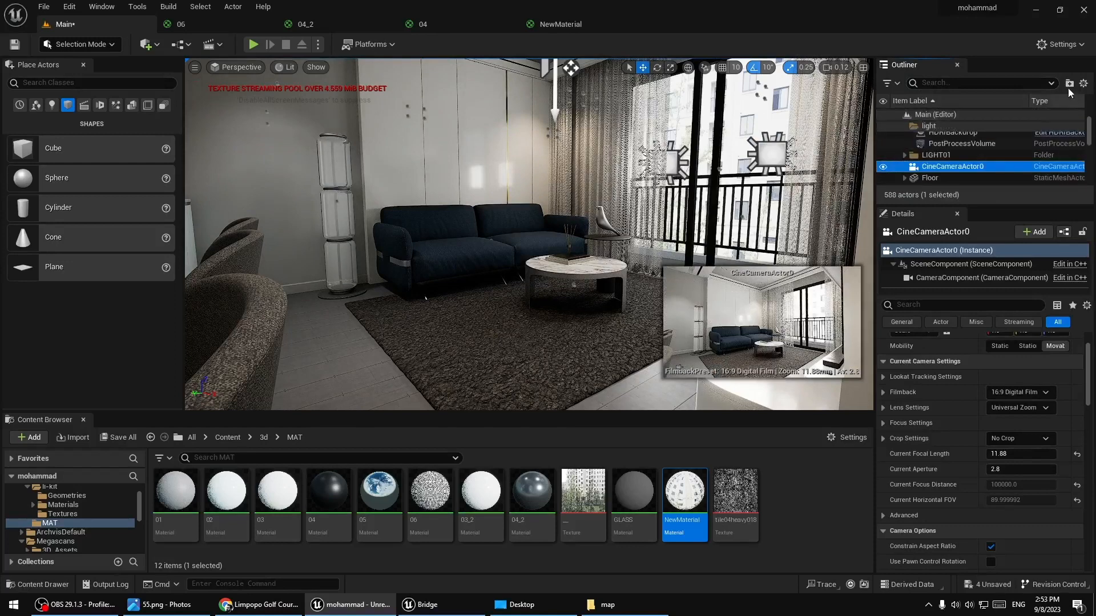
{"action": "left_click", "coordinate": [1069, 84]}
{"action": "left_click", "coordinate": [949, 166]}
{"action": "left_click", "coordinate": [945, 168]}
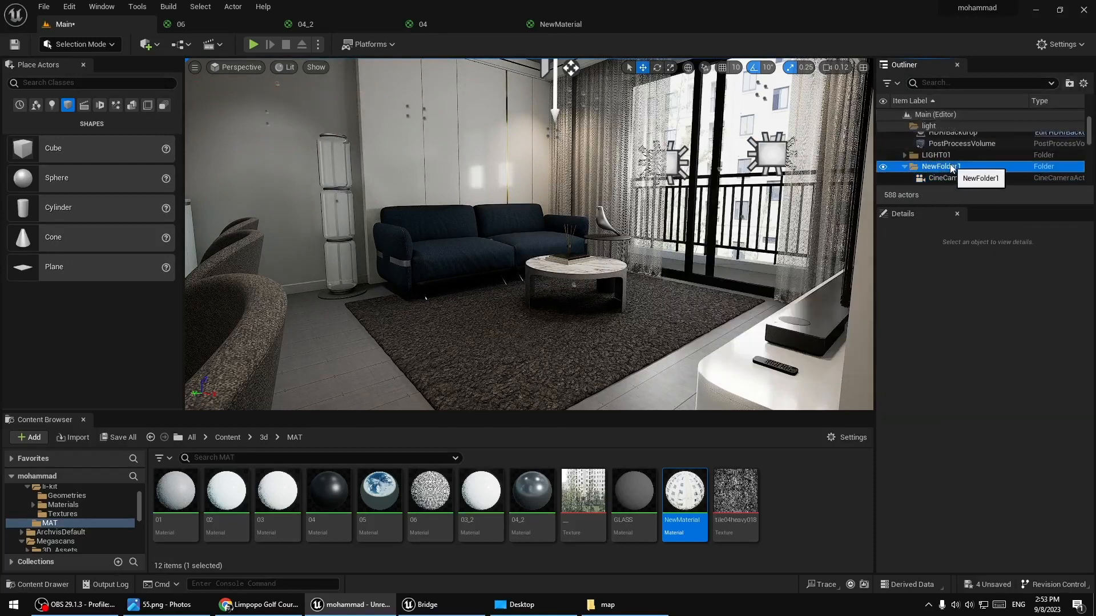
Rename the new folder that holds the cine camera as CAMERA
{"action": "right_click", "coordinate": [940, 168]}
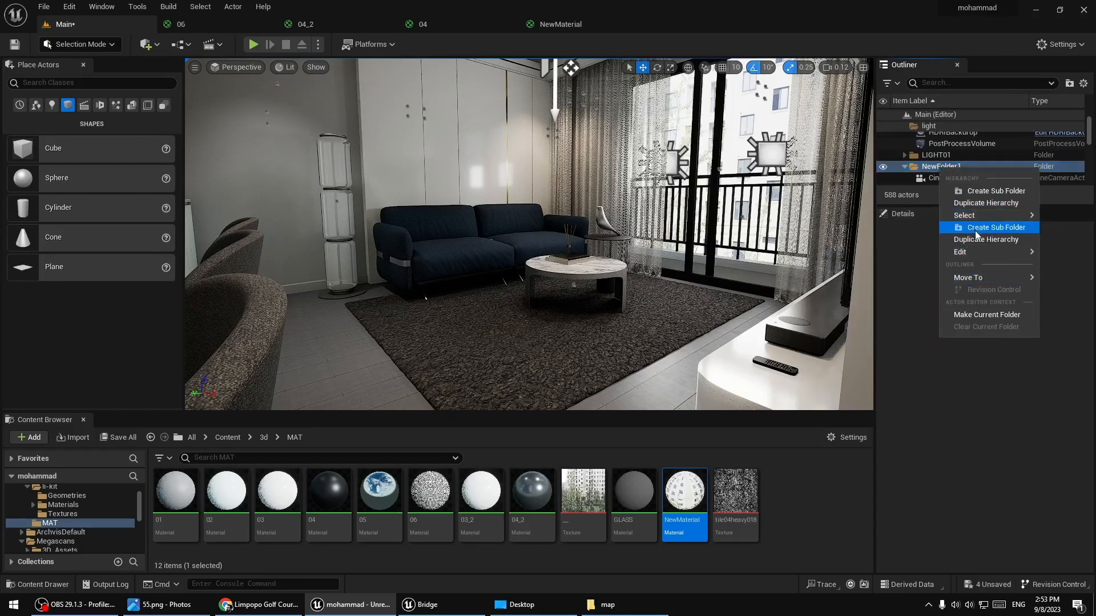
{"action": "mouse_move", "coordinate": [970, 215]}
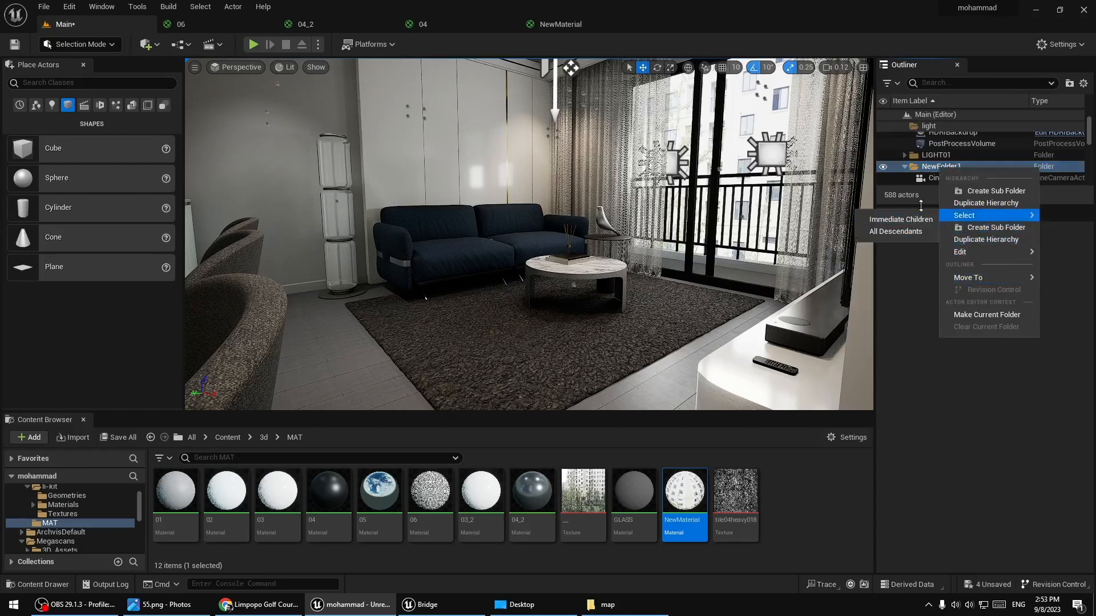
{"action": "left_click", "coordinate": [924, 155]}
{"action": "double_click", "coordinate": [952, 167]}
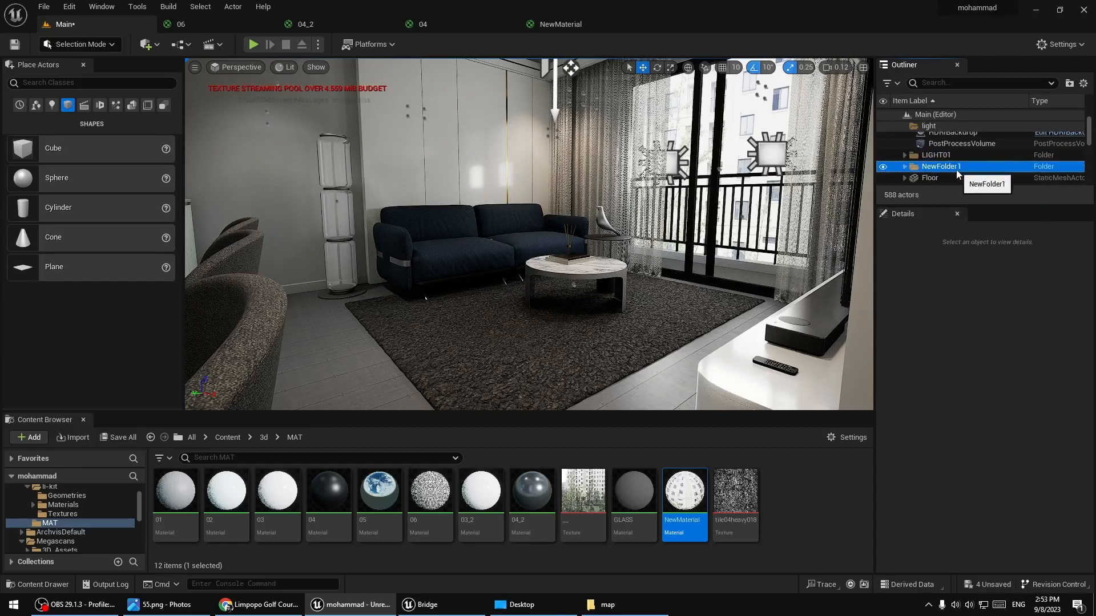
{"action": "left_click", "coordinate": [945, 167]}
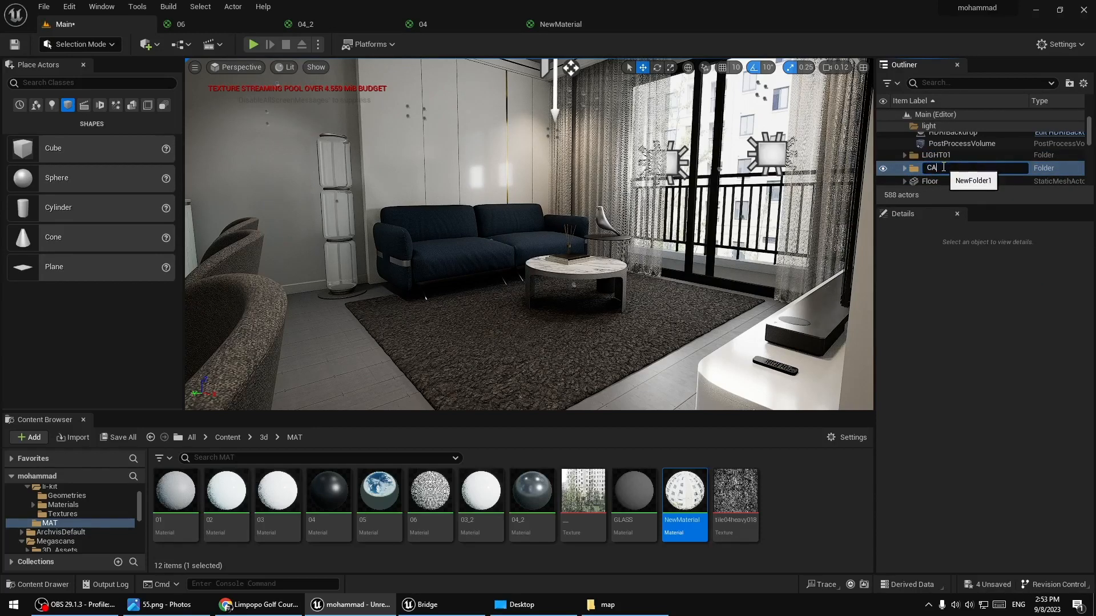
{"action": "key", "text": "Return"}
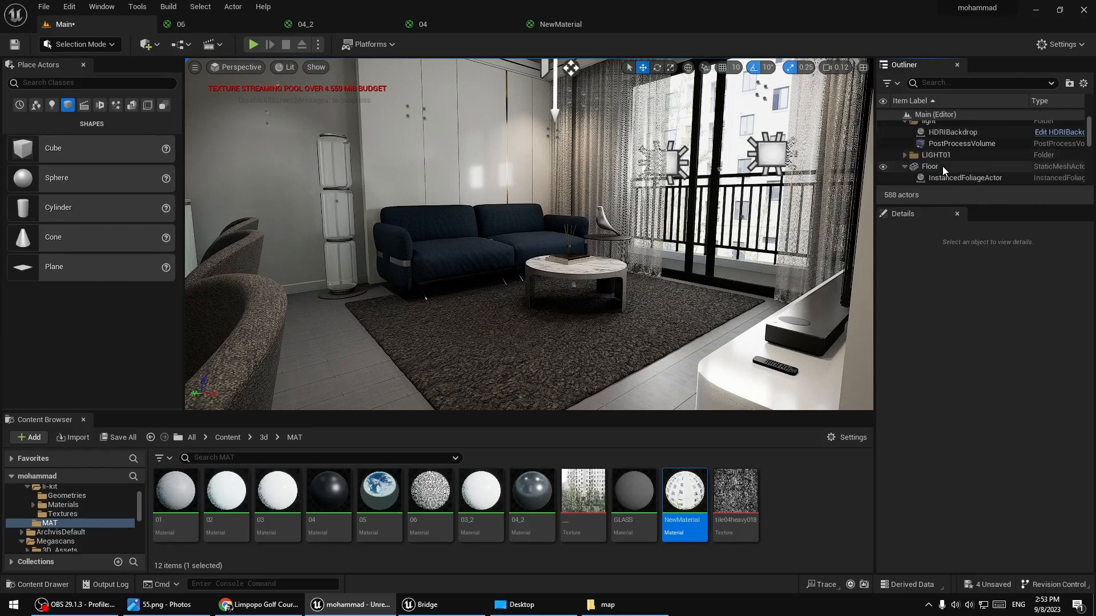
Filter the Outliner by "C", expand the CAMERA folder and select CineCameraActor0
{"action": "scroll", "coordinate": [942, 166], "scroll_direction": "up", "scroll_amount": 2}
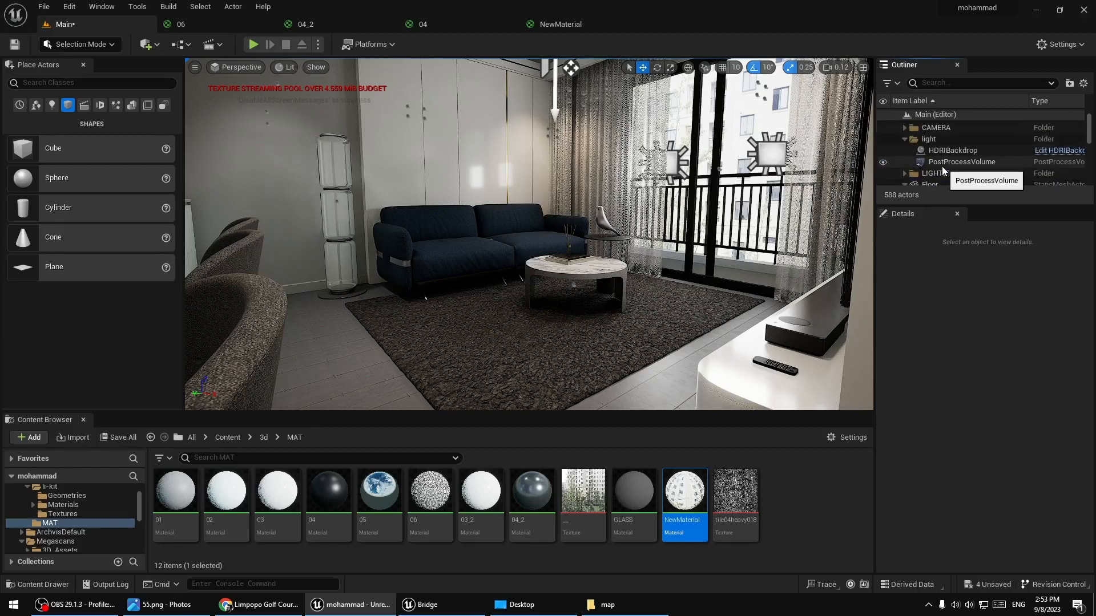
{"action": "scroll", "coordinate": [937, 163], "scroll_direction": "down", "scroll_amount": 2}
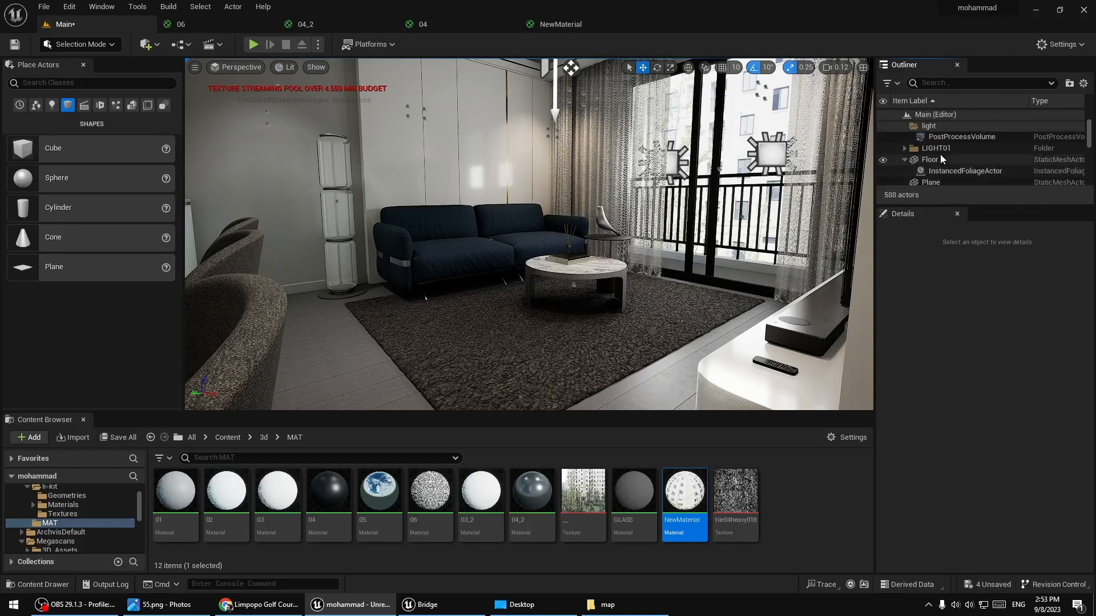
{"action": "scroll", "coordinate": [940, 154], "scroll_direction": "down", "scroll_amount": 2}
{"action": "scroll", "coordinate": [941, 155], "scroll_direction": "up", "scroll_amount": 4}
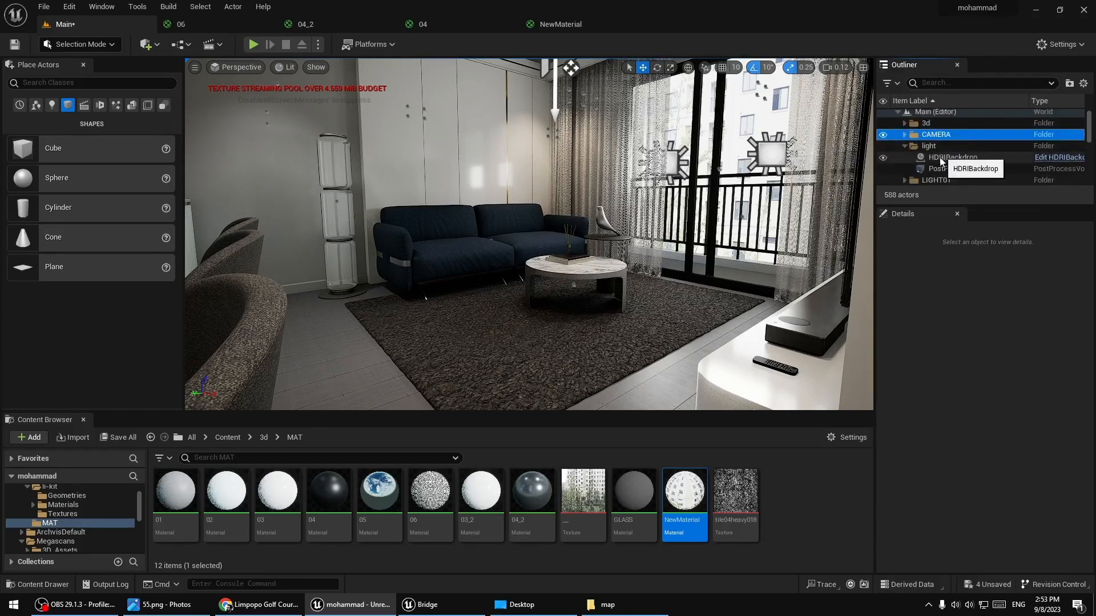
{"action": "scroll", "coordinate": [943, 152], "scroll_direction": "down", "scroll_amount": 1}
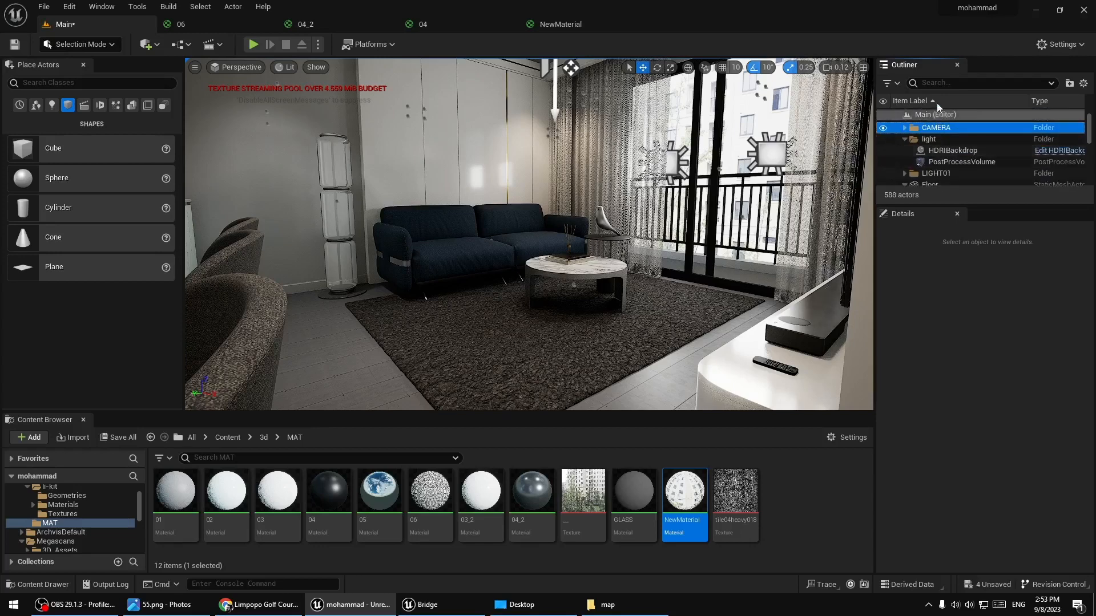
{"action": "left_click", "coordinate": [937, 82]}
{"action": "type", "text": "CAM"}
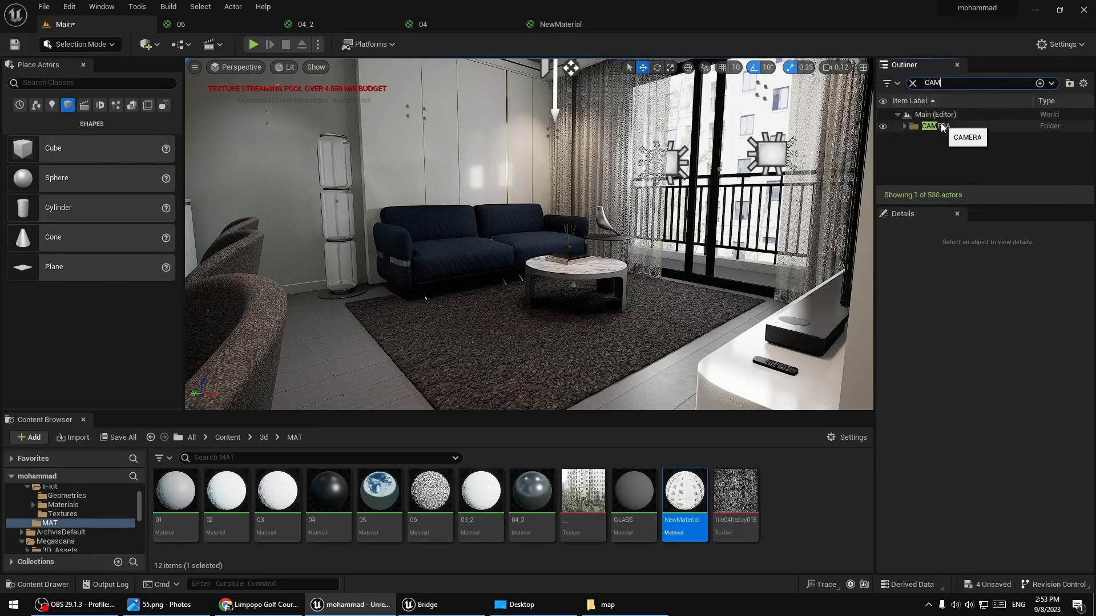
{"action": "key", "text": "BackSpace"}
{"action": "key", "text": "BackSpace"}
{"action": "left_click", "coordinate": [905, 137]}
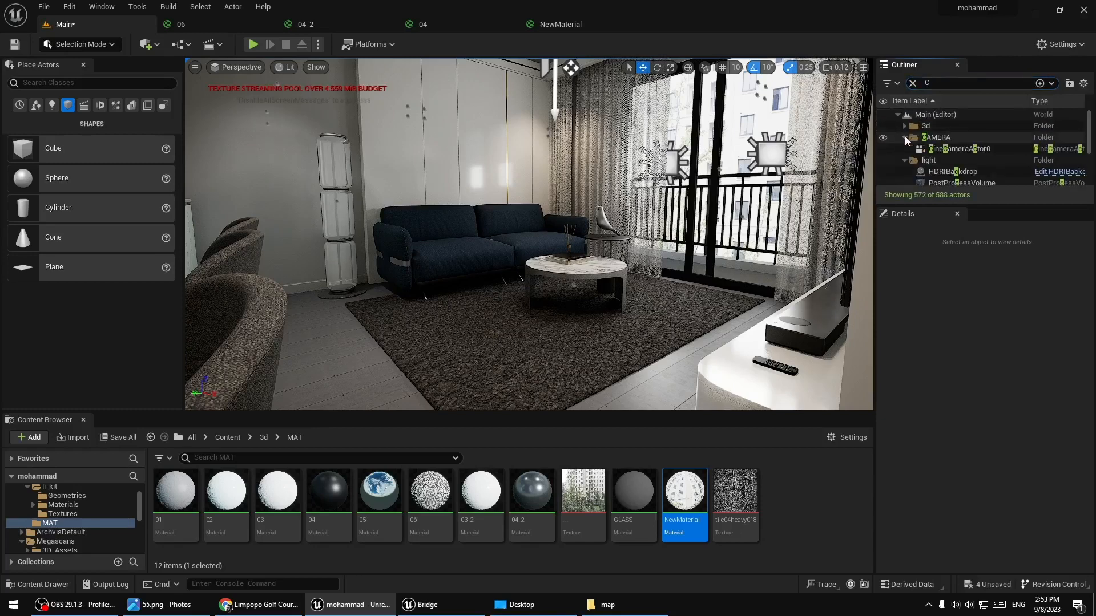
{"action": "left_click", "coordinate": [946, 151]}
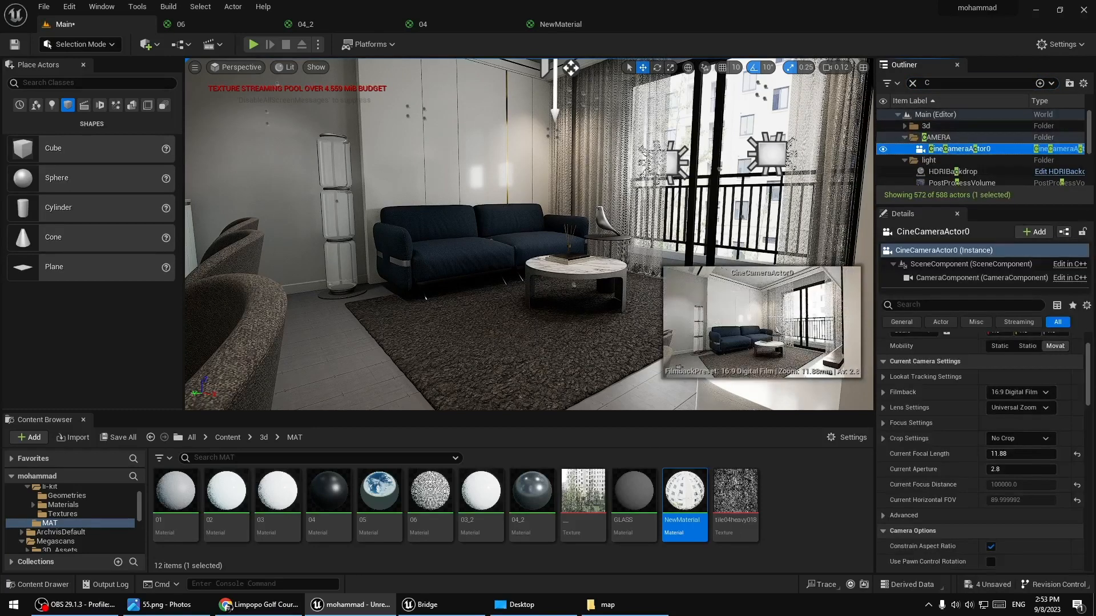
Switch the viewport to look through CineCameraActor0
{"action": "left_click", "coordinate": [194, 68]}
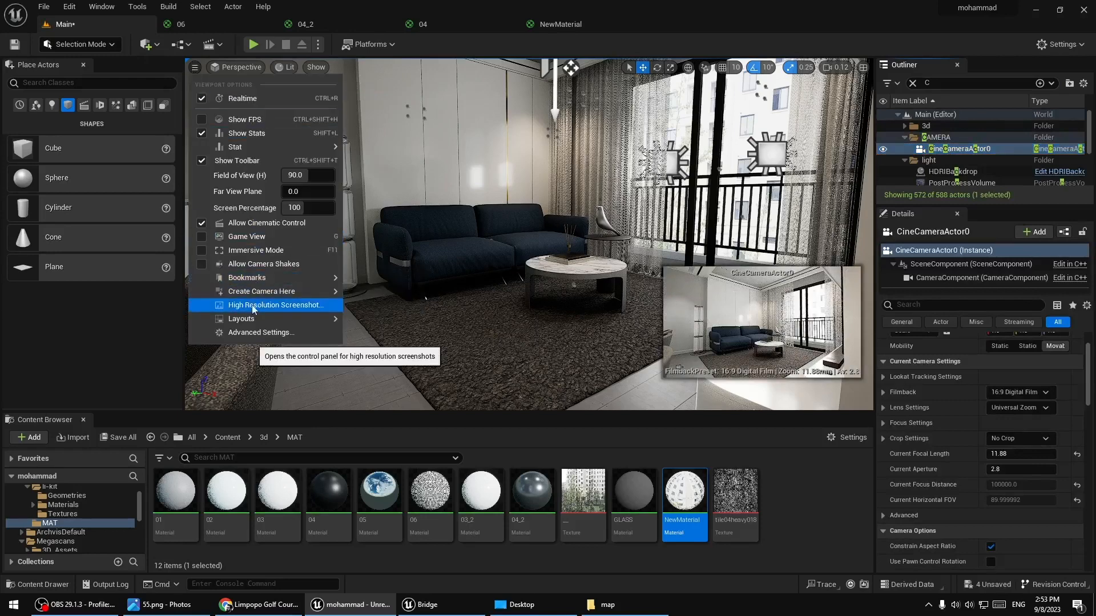
{"action": "left_click", "coordinate": [247, 67]}
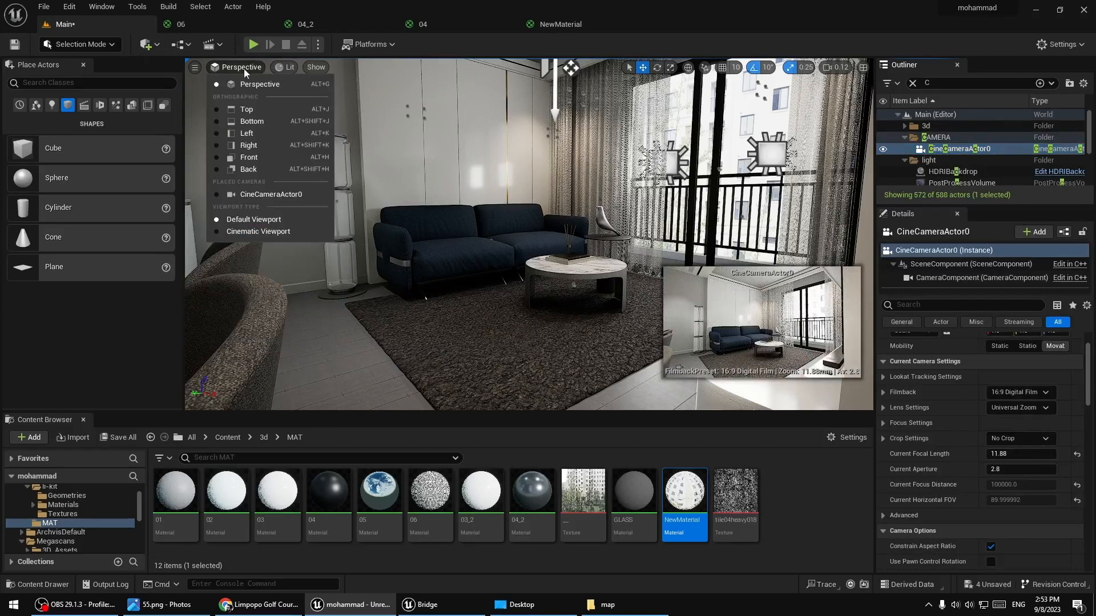
{"action": "left_click", "coordinate": [258, 195]}
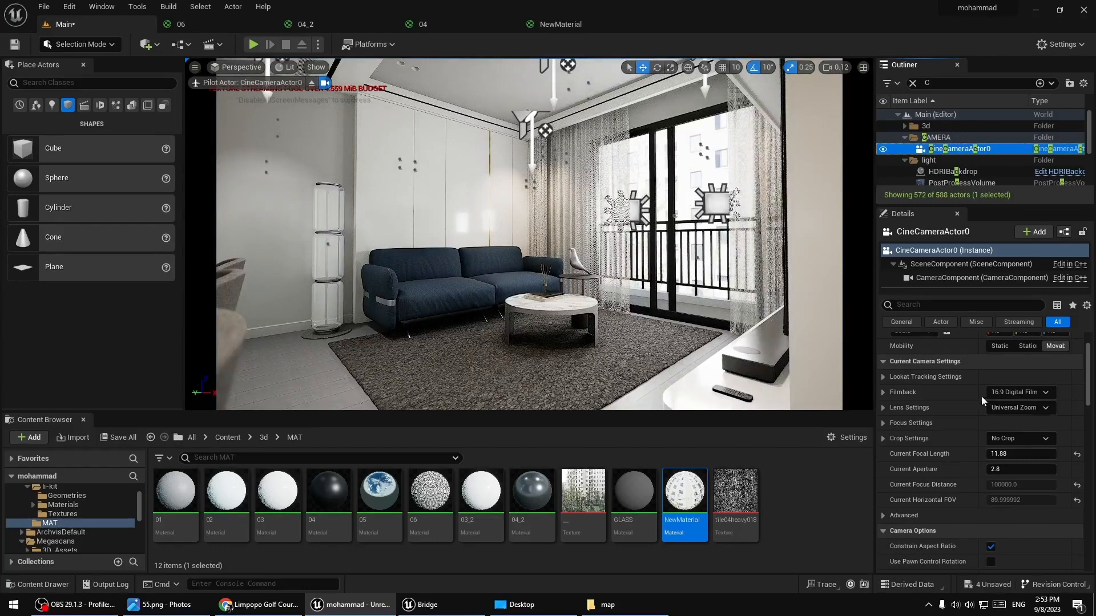
Collapse all of the camera's property categories and expand only Current Camera Settings
{"action": "scroll", "coordinate": [981, 469], "scroll_direction": "up", "scroll_amount": 3}
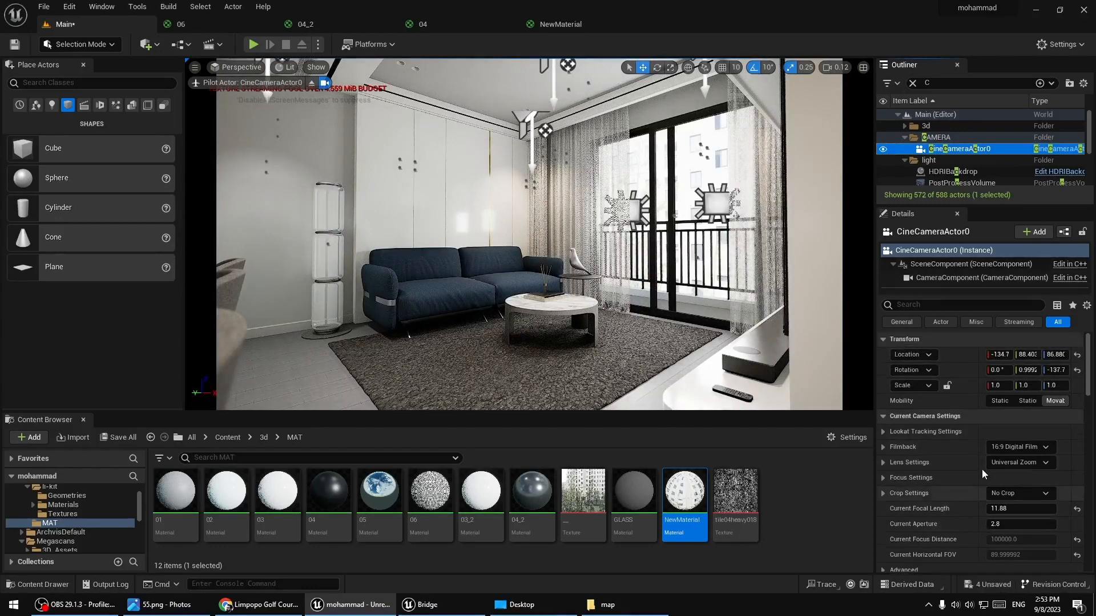
{"action": "left_click", "coordinate": [1087, 305]}
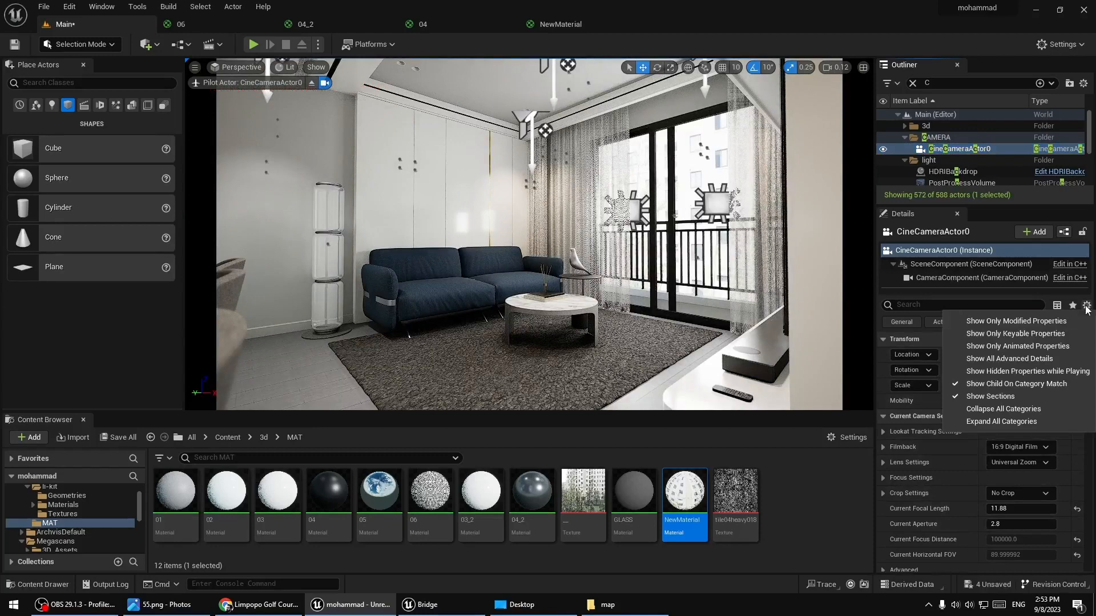
{"action": "left_click", "coordinate": [1008, 409]}
{"action": "left_click", "coordinate": [883, 385]}
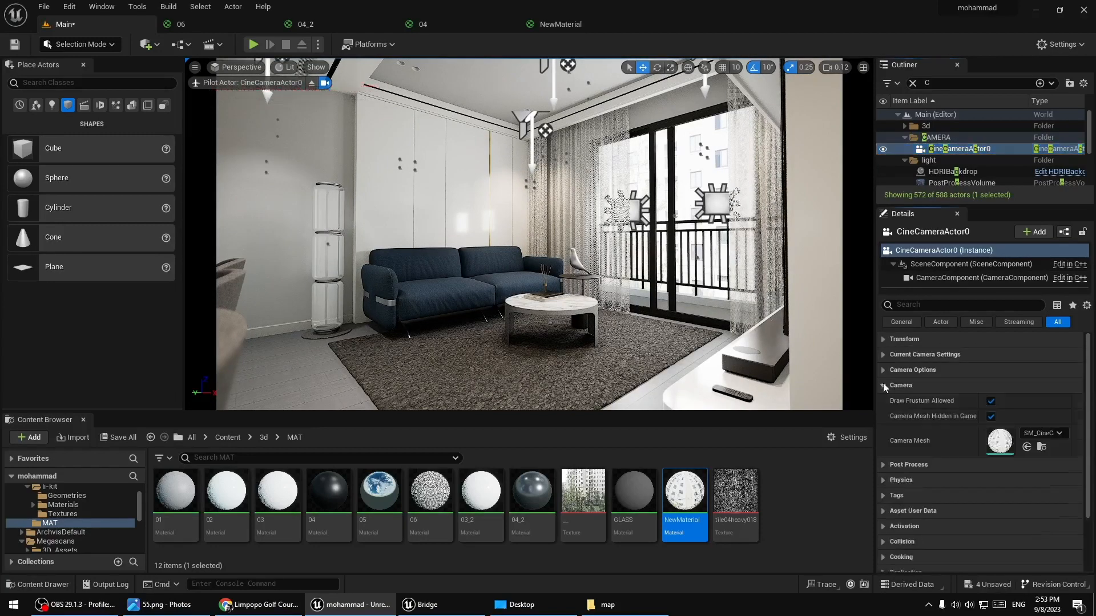
{"action": "left_click", "coordinate": [883, 385]}
{"action": "left_click", "coordinate": [882, 371]}
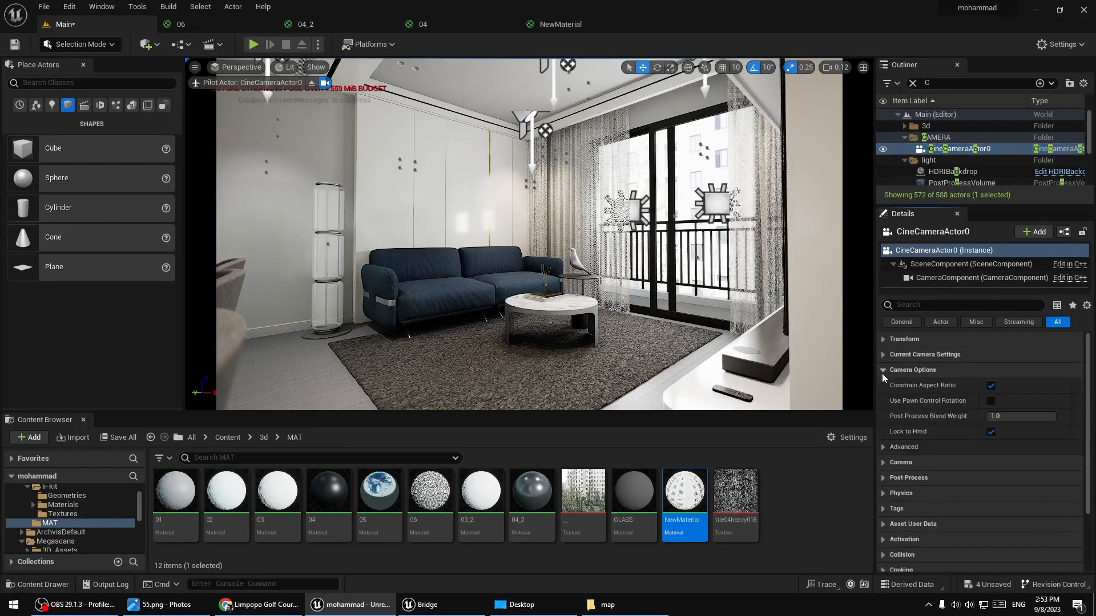
{"action": "left_click", "coordinate": [882, 373]}
{"action": "left_click", "coordinate": [882, 355]}
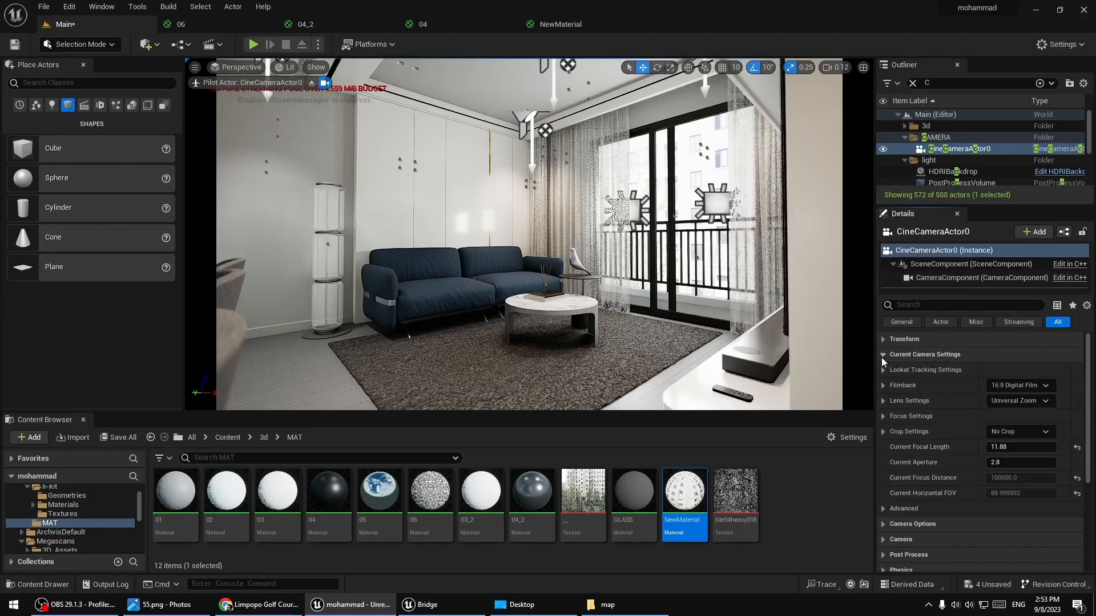
Expand the camera's Lens Settings and Focus Settings and set the Focus Method to Do Not Override
{"action": "left_click", "coordinate": [882, 401]}
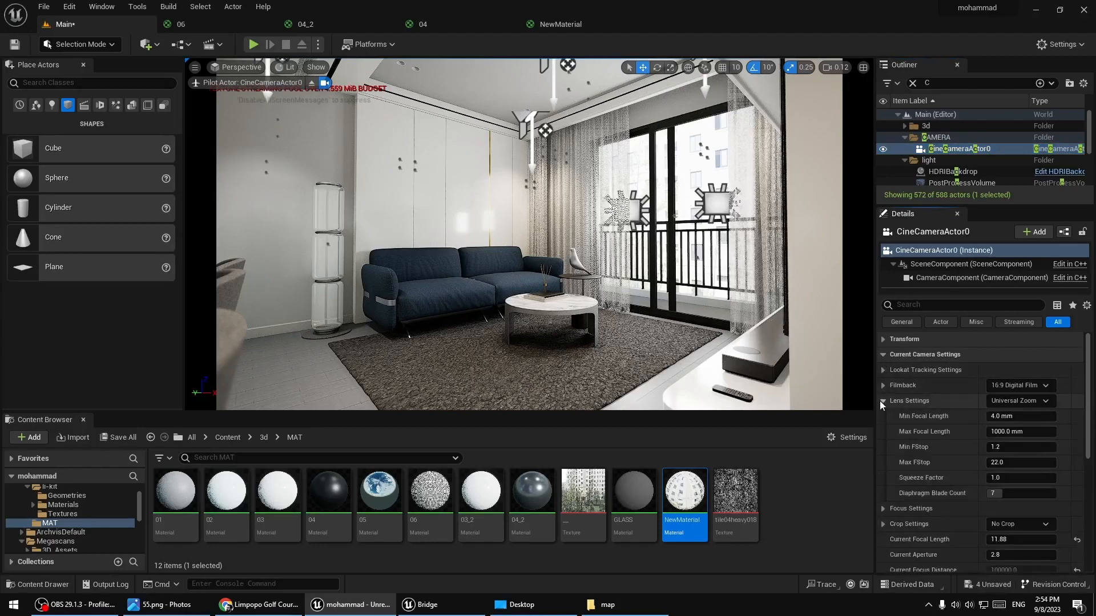
{"action": "left_click", "coordinate": [883, 508]}
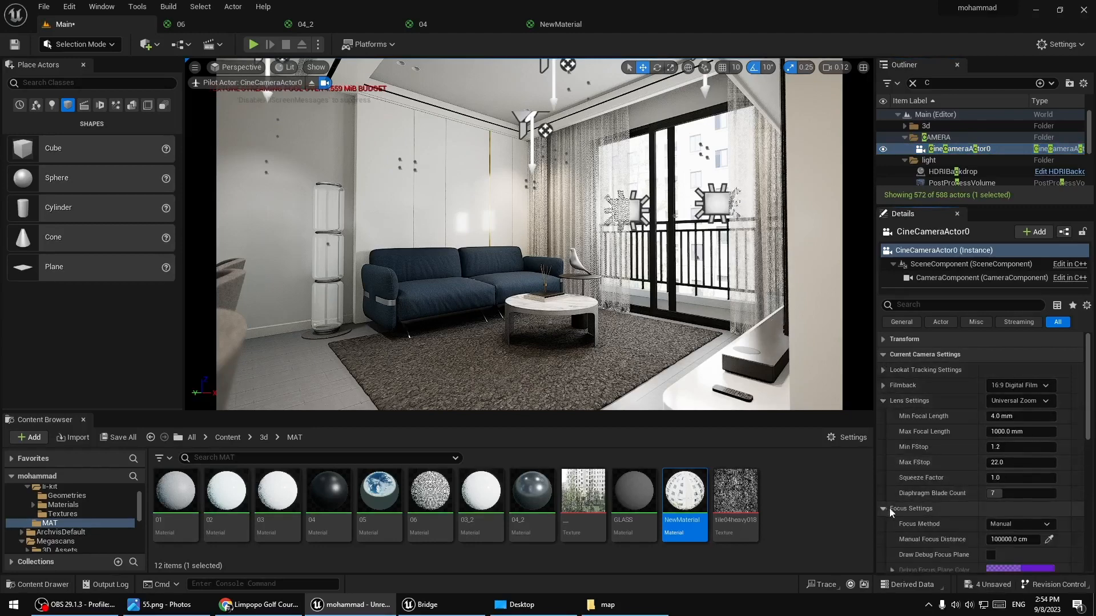
{"action": "left_click", "coordinate": [1005, 523]}
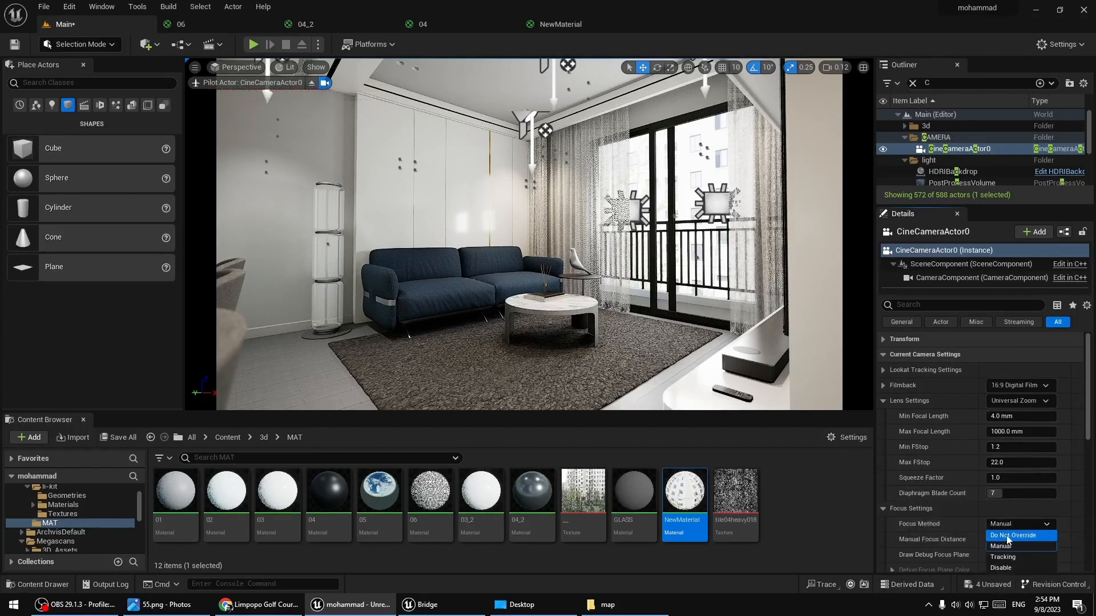
{"action": "left_click", "coordinate": [1009, 535]}
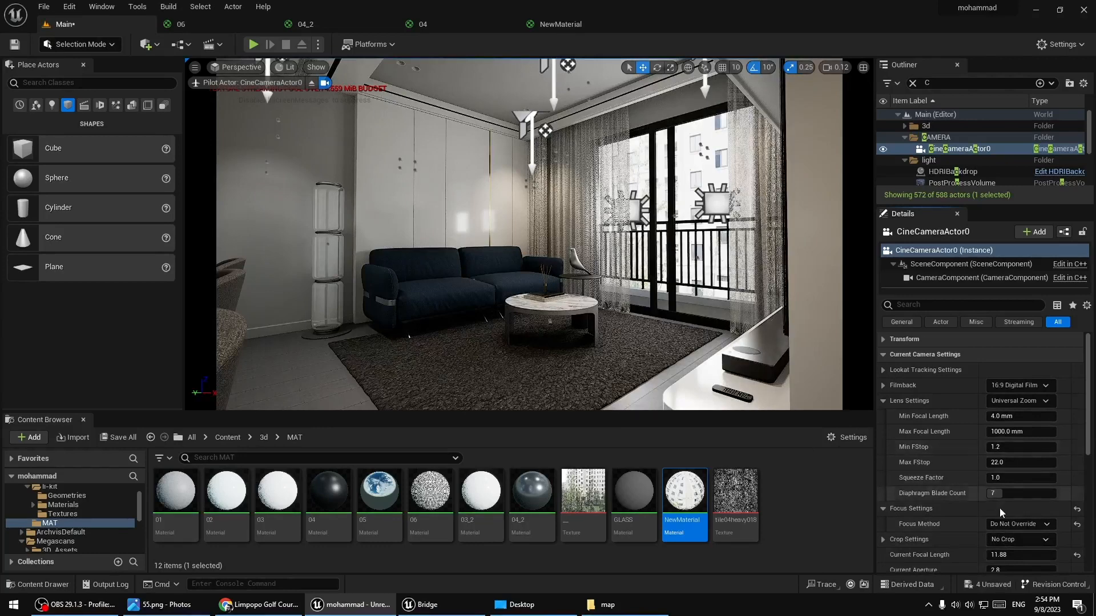
Save the modified Main level, leaving the autosave copies out of the save
{"action": "scroll", "coordinate": [1000, 507], "scroll_direction": "down", "scroll_amount": 1}
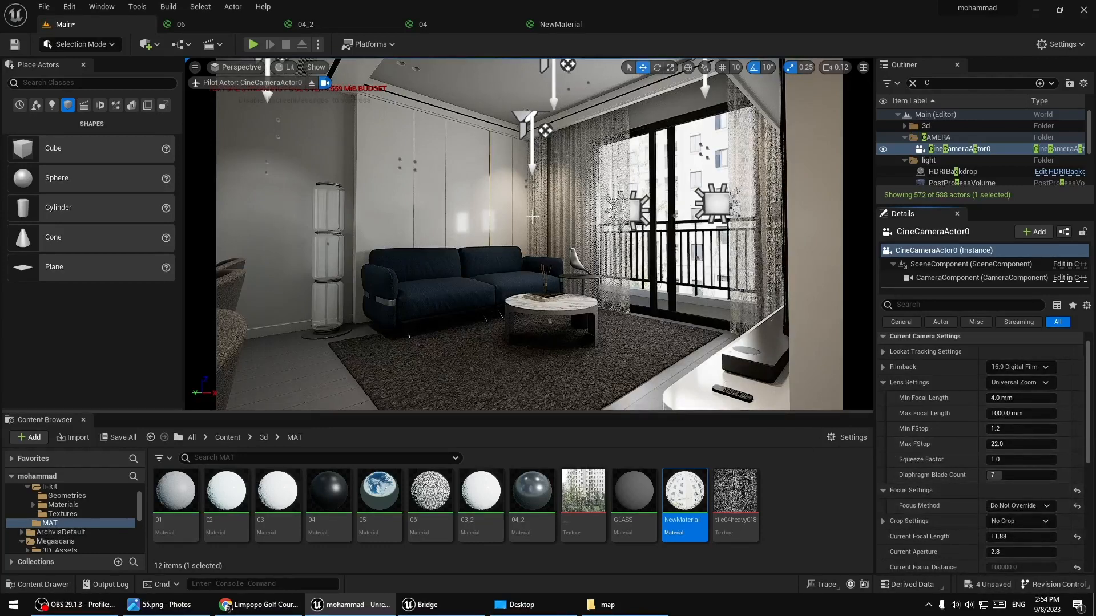
{"action": "left_click", "coordinate": [125, 438]}
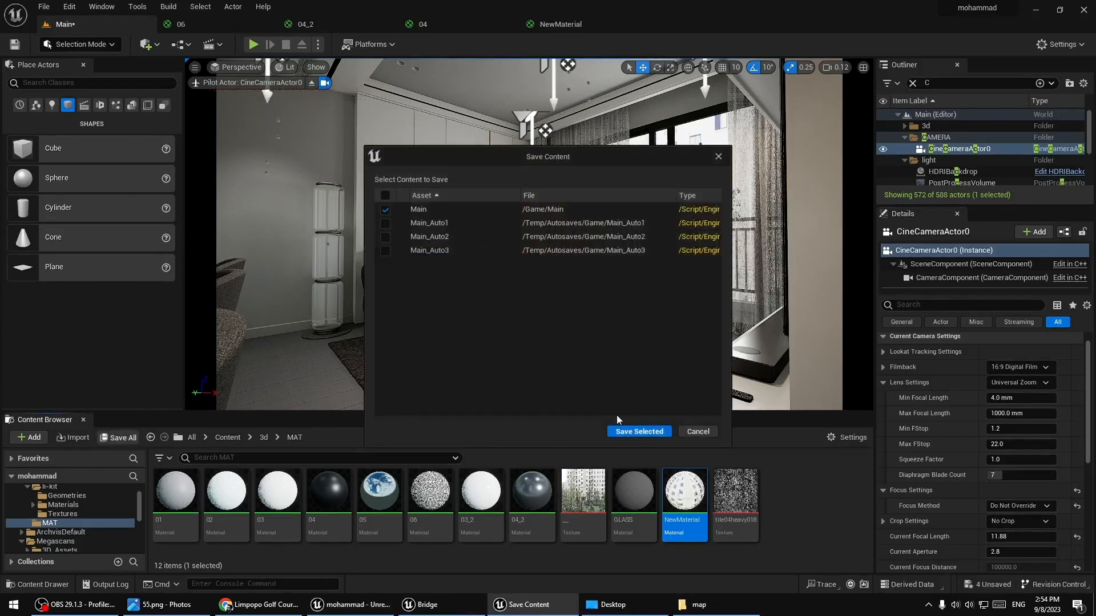
{"action": "left_click", "coordinate": [632, 431]}
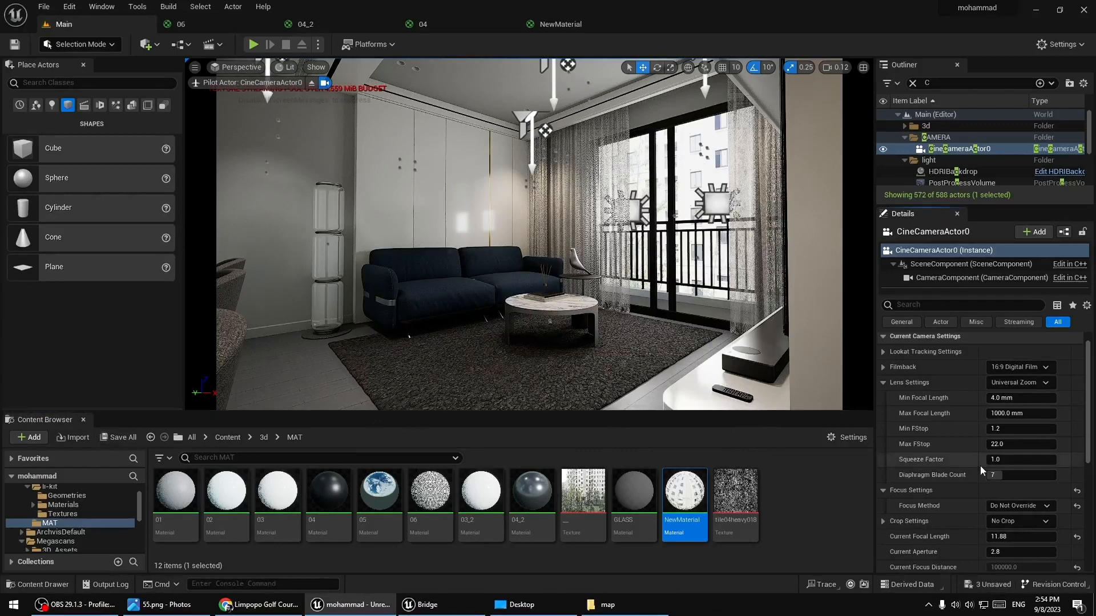
Set CineCameraActor0's Filmback to the 16:9 DSLR preset
{"action": "scroll", "coordinate": [1021, 394], "scroll_direction": "up", "scroll_amount": 1}
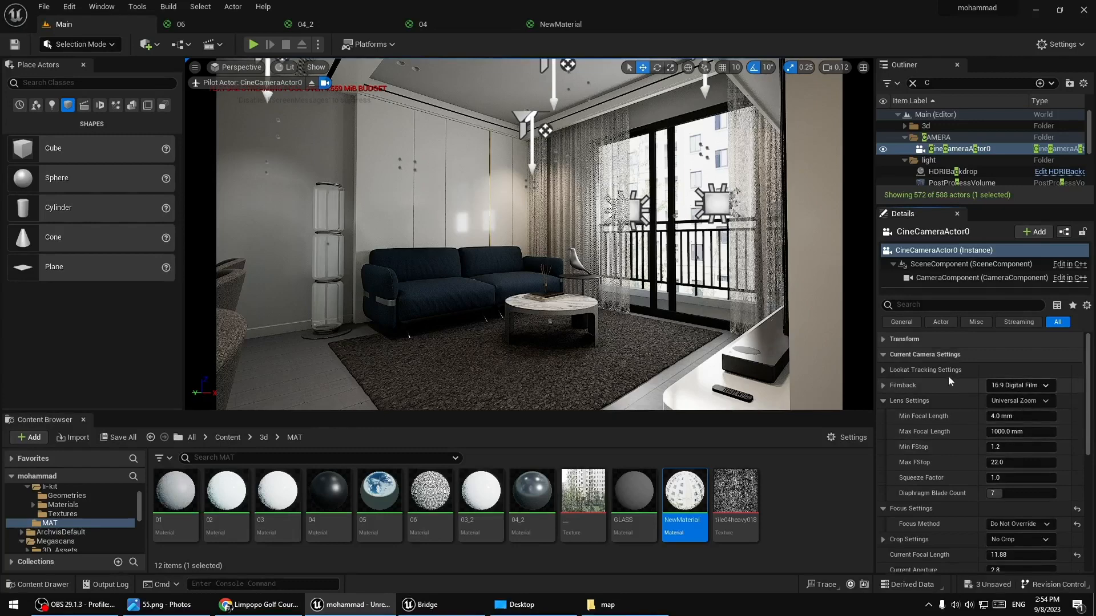
{"action": "left_click", "coordinate": [1009, 385]}
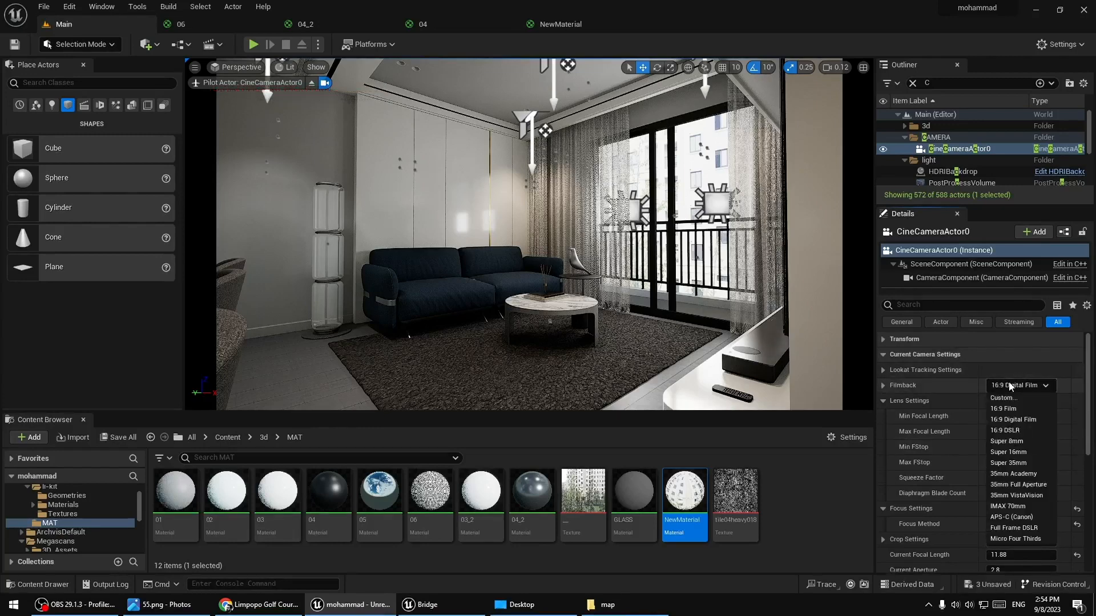
{"action": "left_click", "coordinate": [1004, 431]}
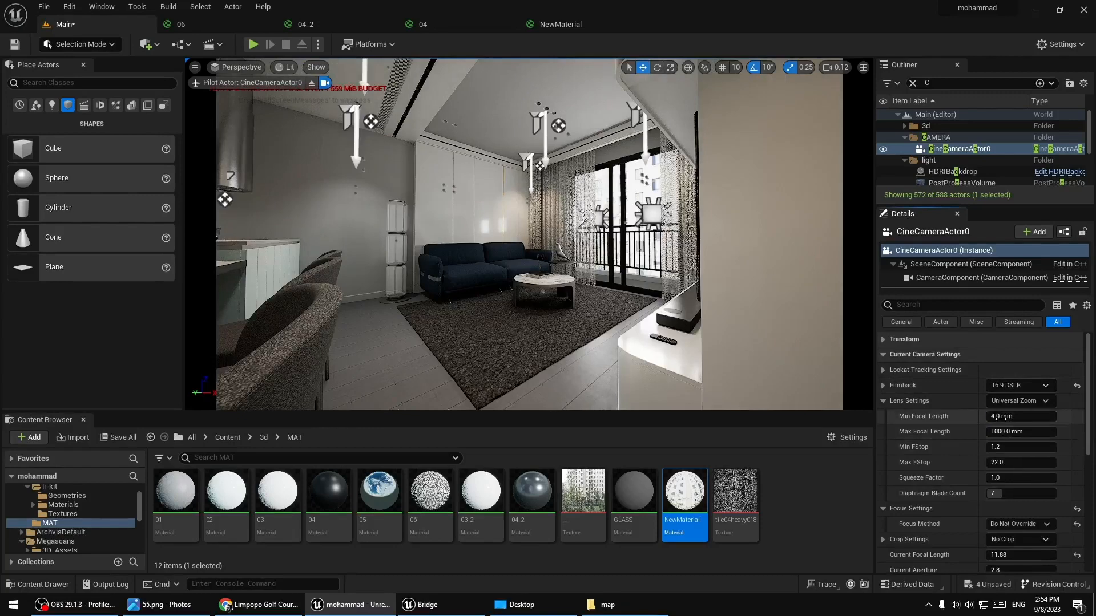
Adjust the lens's Min and Max Focal Length freely to compare how wide the living room view gets
{"action": "left_click_drag", "start_coordinate": [997, 418], "coordinate": [1032, 416]}
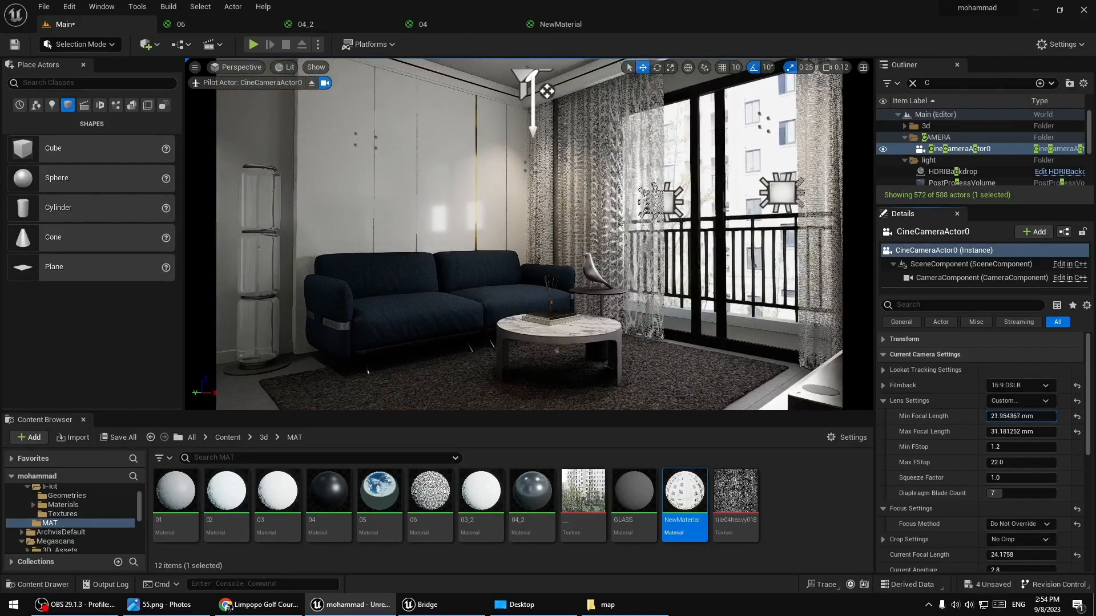
{"action": "left_click_drag", "start_coordinate": [1000, 432], "coordinate": [1055, 431]}
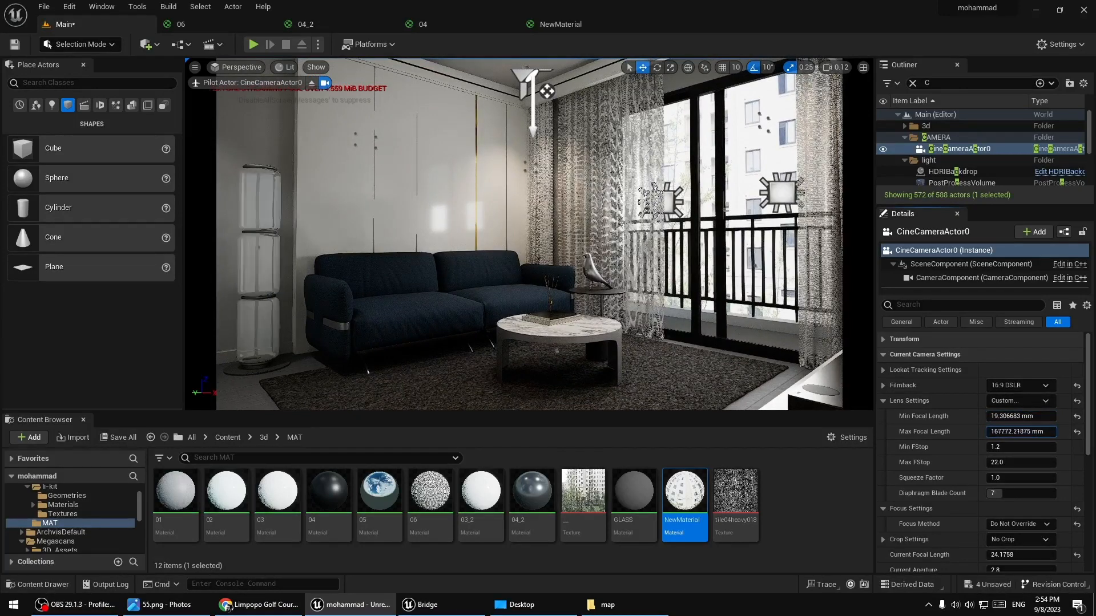
{"action": "left_click_drag", "start_coordinate": [1056, 432], "coordinate": [1012, 417]}
Try 18 mm and 19 mm as the lens's Min Focal Length and settle on 20 mm
{"action": "left_click", "coordinate": [1012, 417]}
{"action": "type", "text": "18"}
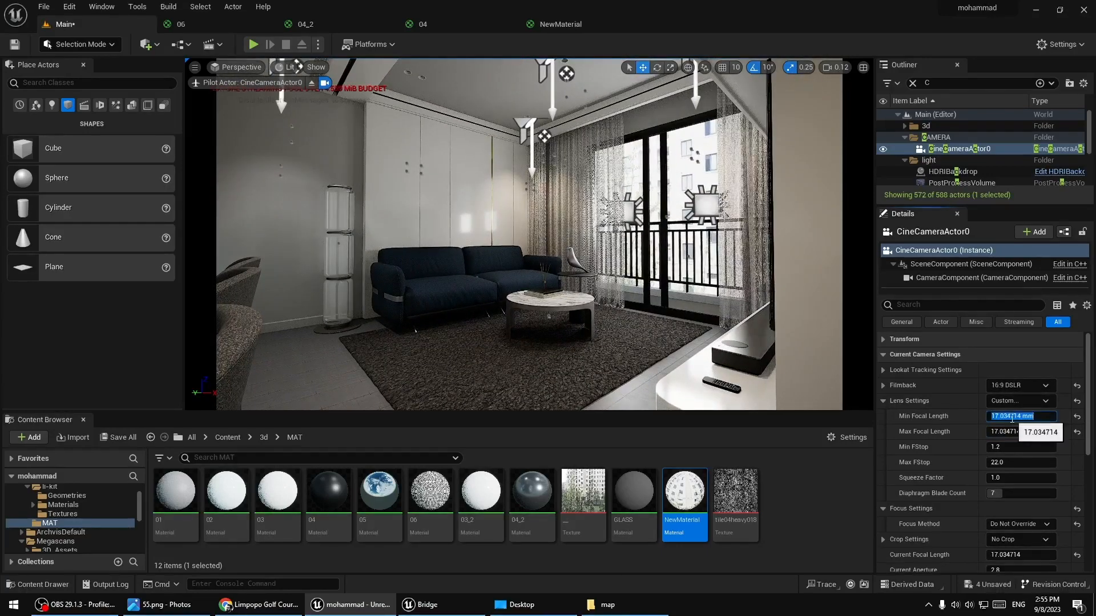
{"action": "key", "text": "Return"}
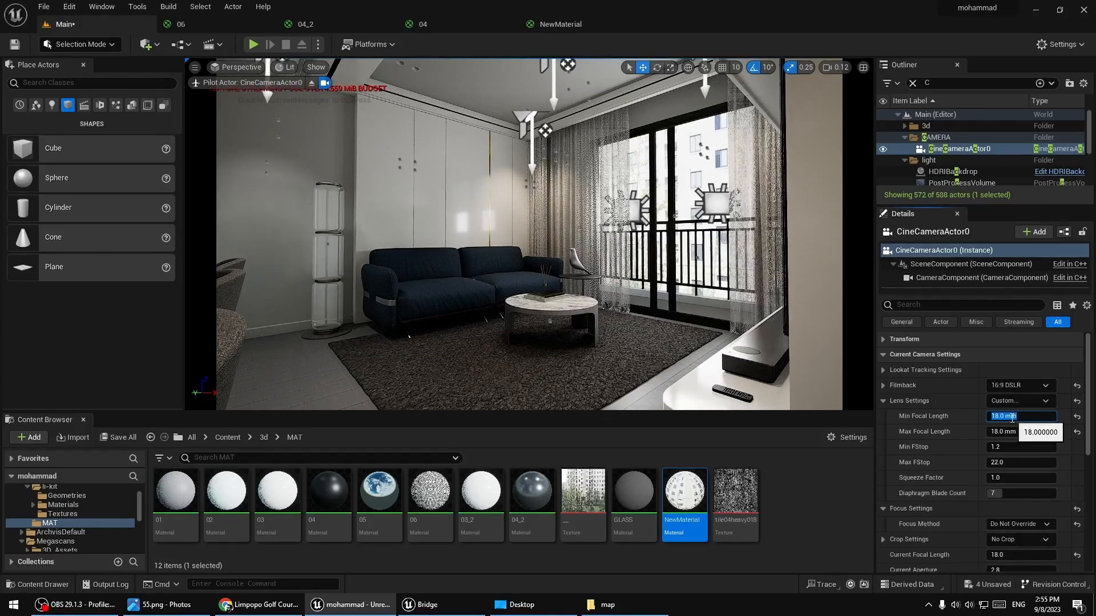
{"action": "type", "text": "19"}
{"action": "key", "text": "Return"}
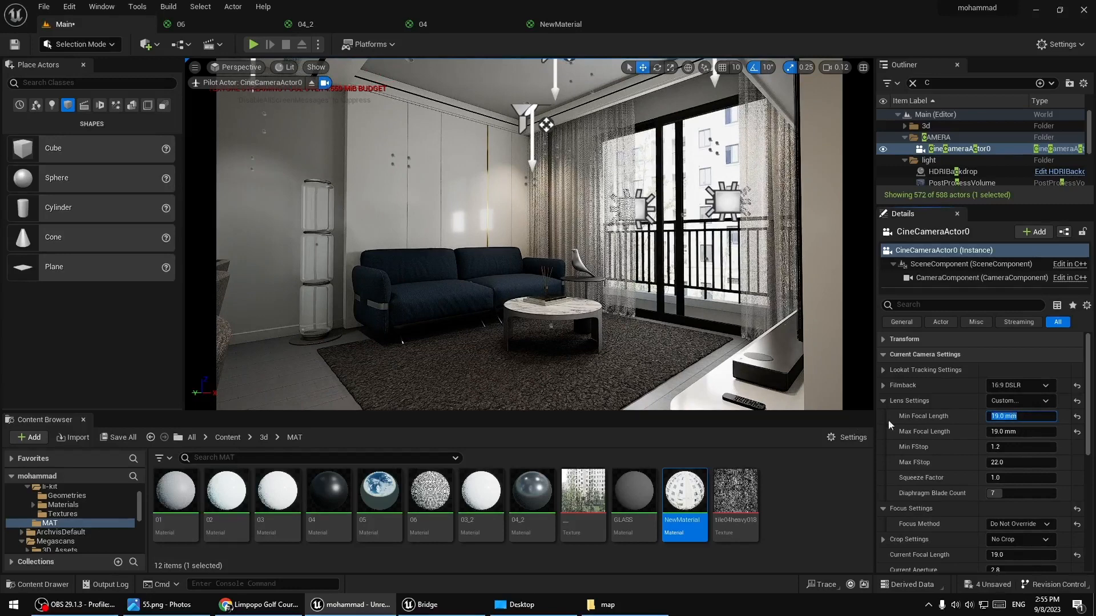
{"action": "scroll", "coordinate": [622, 315], "scroll_direction": "up", "scroll_amount": 3}
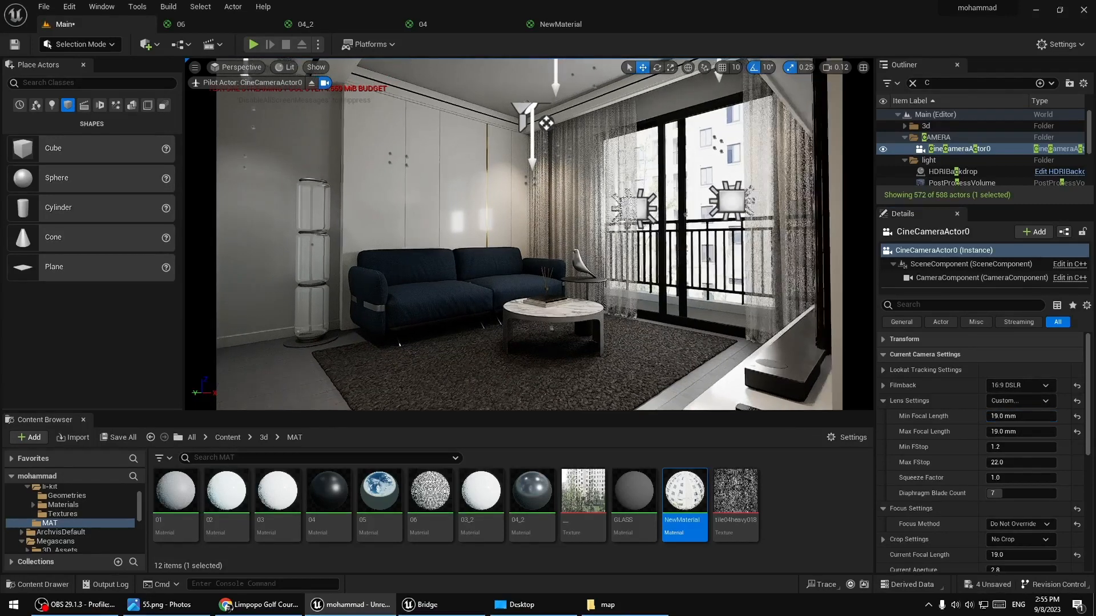
{"action": "left_click", "coordinate": [1023, 419]}
{"action": "type", "text": "20"}
{"action": "key", "text": "Return"}
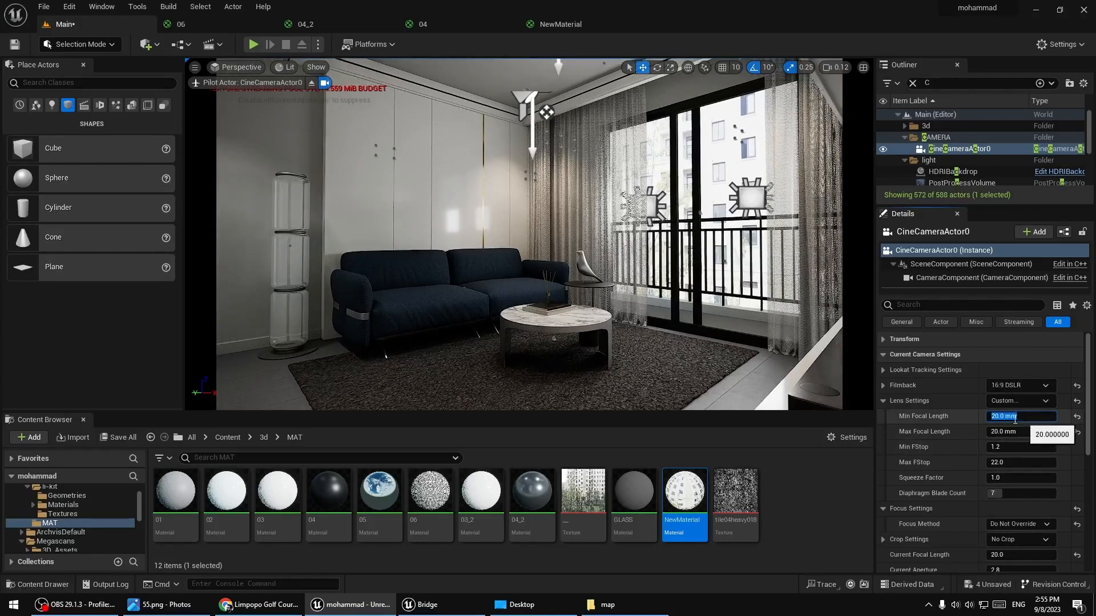
Fine-tune CineCameraActor0's framing of the sofa, coffee table and balcony door and save the Main level
{"action": "right_click_drag", "start_coordinate": [507, 324], "coordinate": [457, 318]}
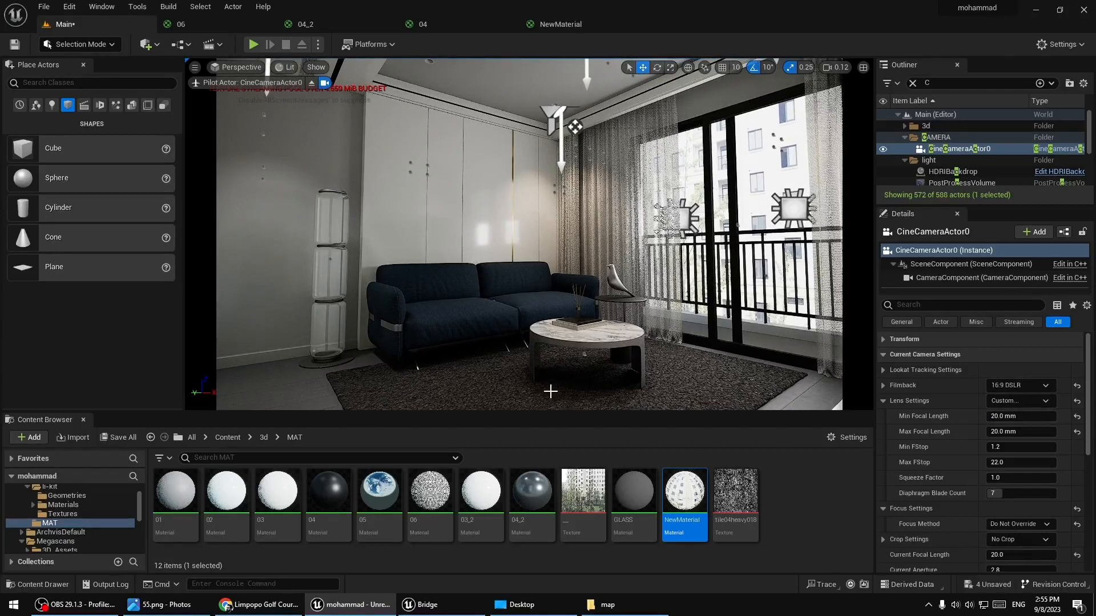
{"action": "left_click", "coordinate": [118, 437]}
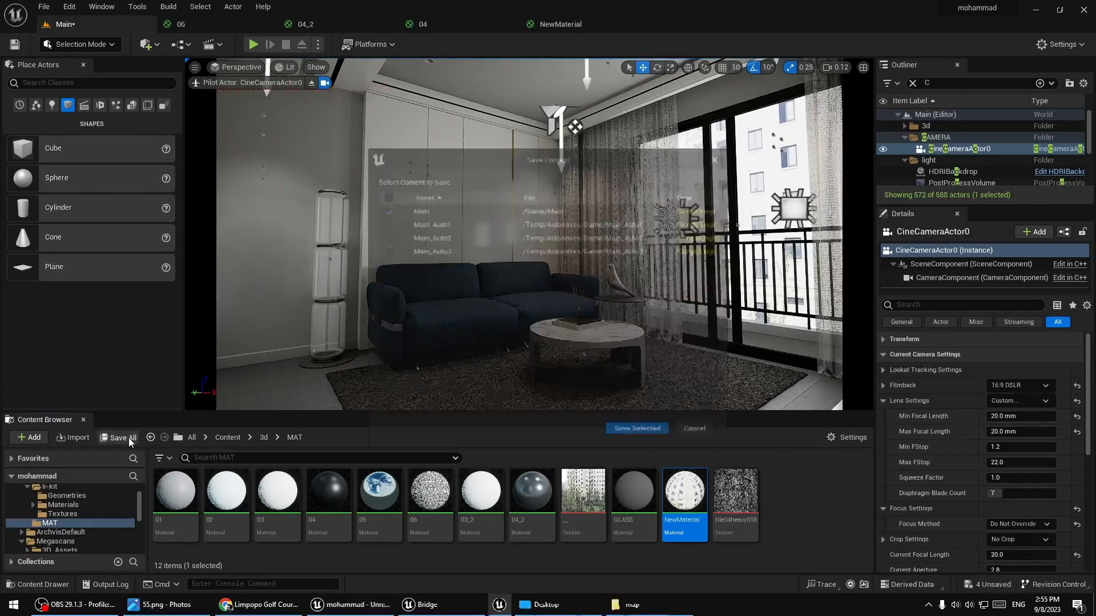
{"action": "left_click", "coordinate": [622, 432]}
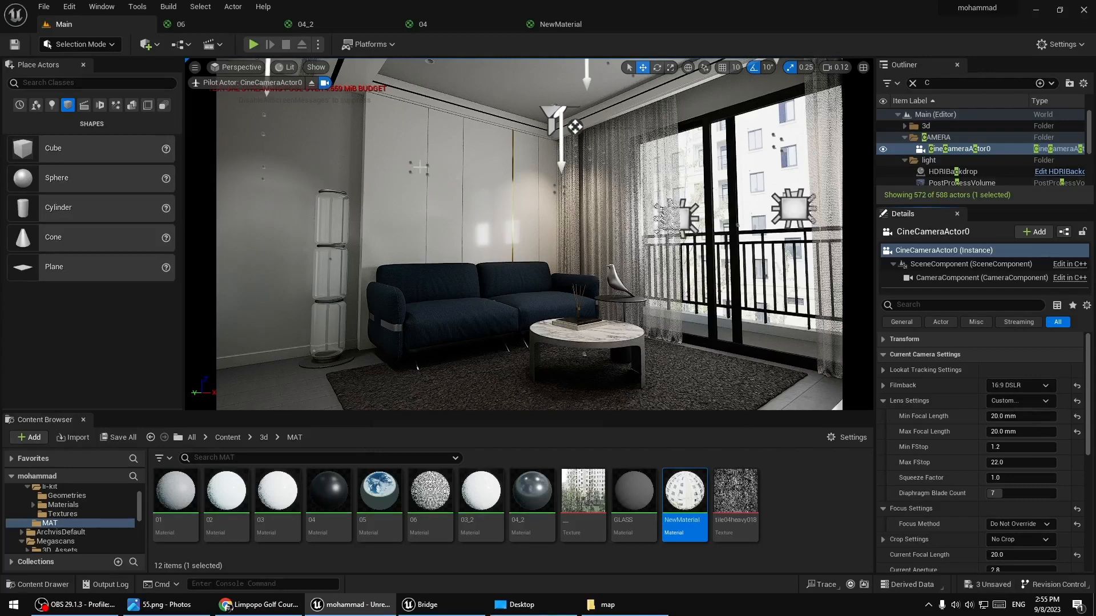
Stop piloting CineCameraActor0 and place a duplicate of it beside the original, over the dining table
{"action": "left_click", "coordinate": [313, 83]}
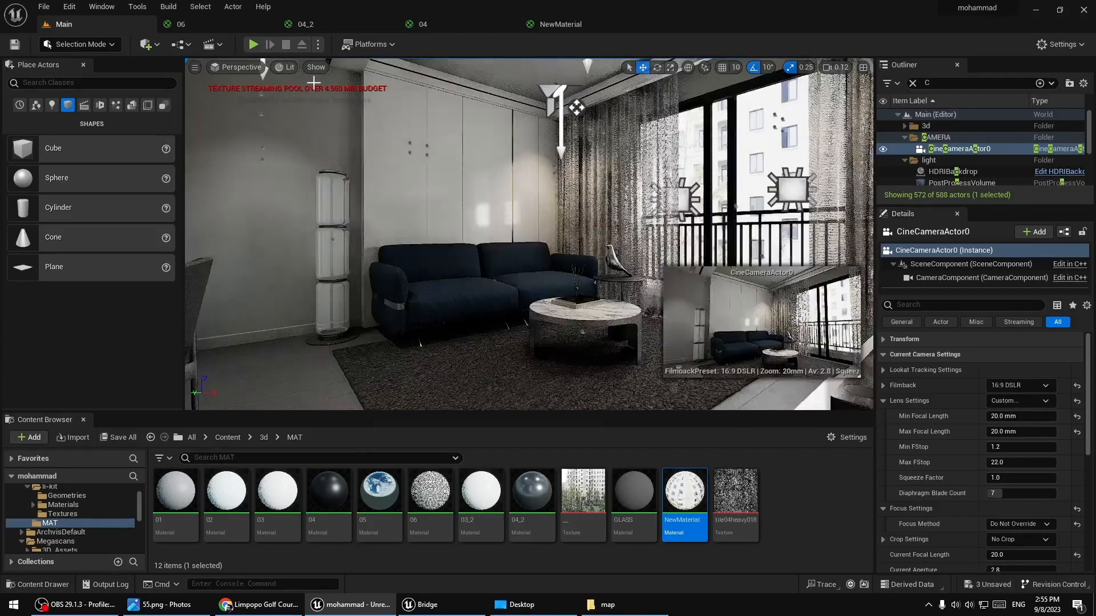
{"action": "right_click_drag", "start_coordinate": [430, 177], "coordinate": [342, 163]}
{"action": "right_click_drag", "start_coordinate": [741, 366], "coordinate": [793, 360]}
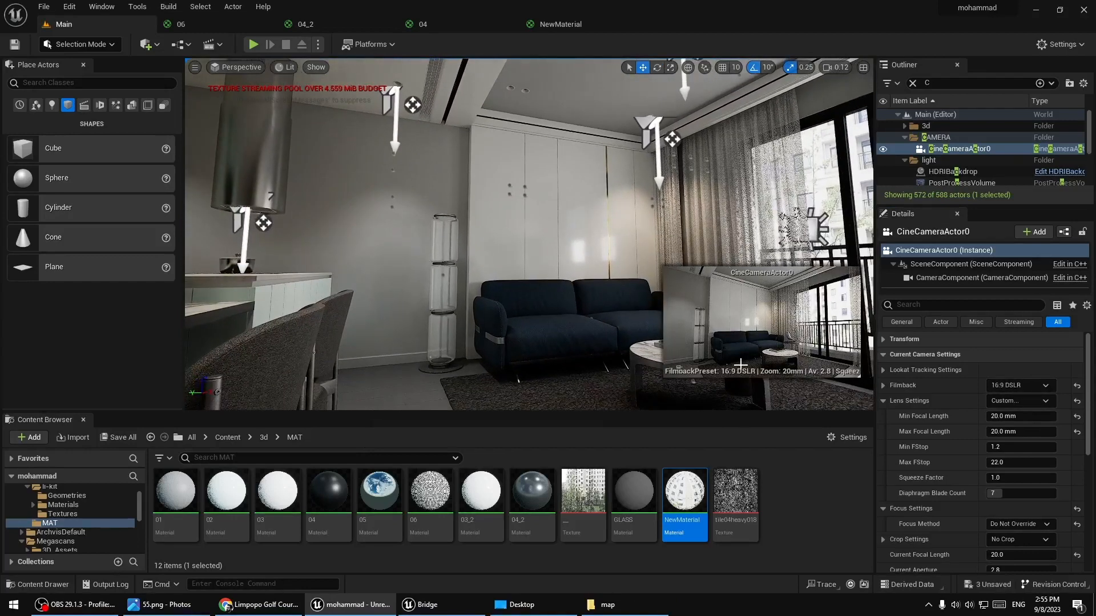
{"action": "right_click", "coordinate": [954, 150]}
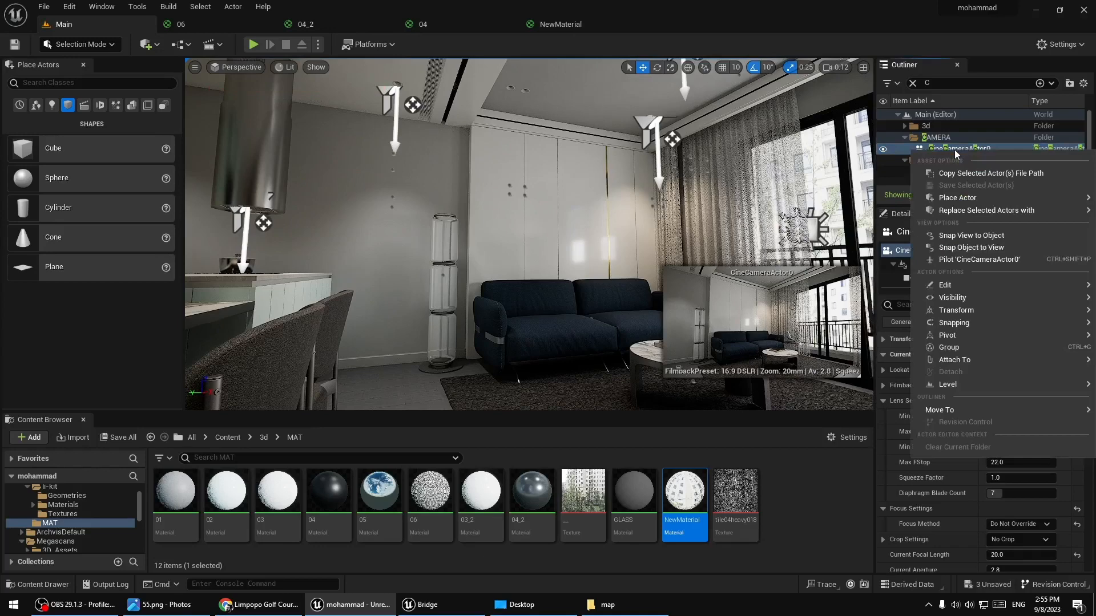
{"action": "mouse_move", "coordinate": [961, 313]}
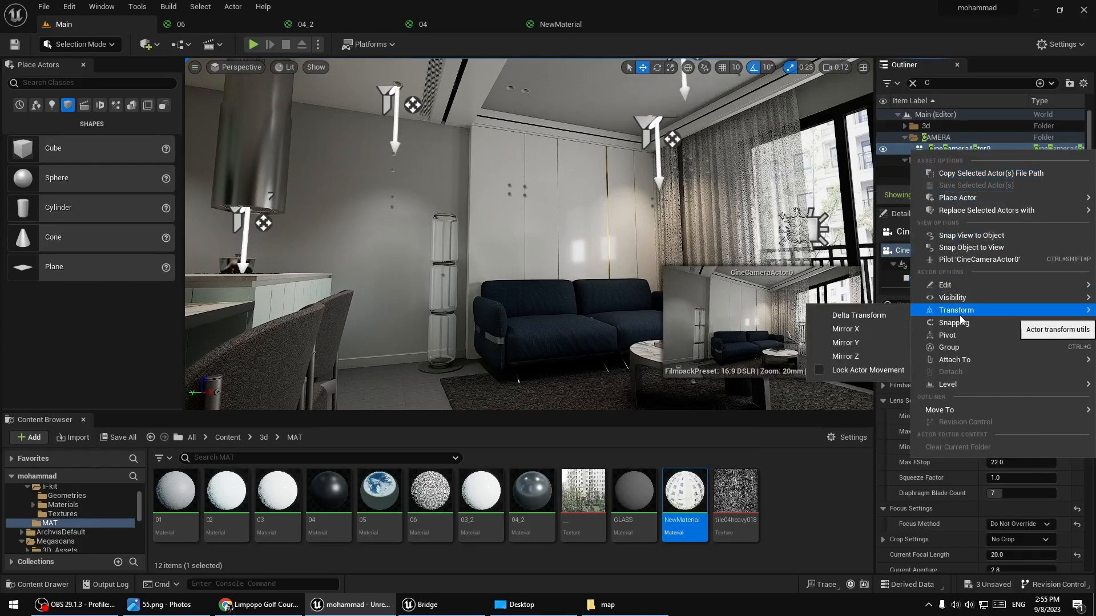
{"action": "right_click_drag", "start_coordinate": [560, 313], "coordinate": [325, 331]}
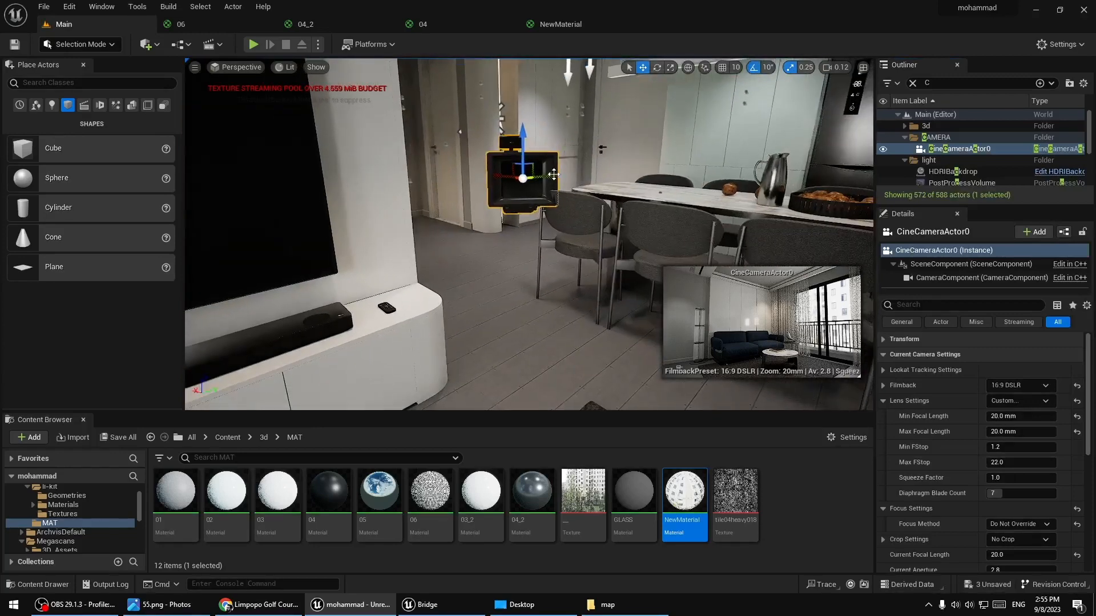
{"action": "left_click_drag", "start_coordinate": [551, 174], "coordinate": [648, 169], "text": "alt"}
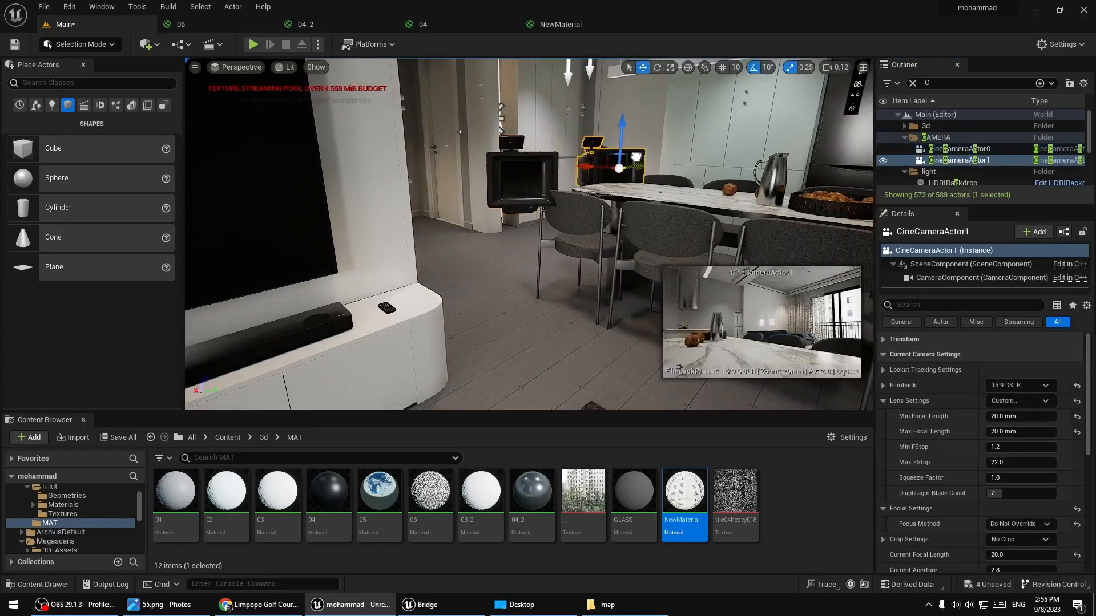
Switch the viewport to look through CineCameraActor1
{"action": "left_click", "coordinate": [241, 80]}
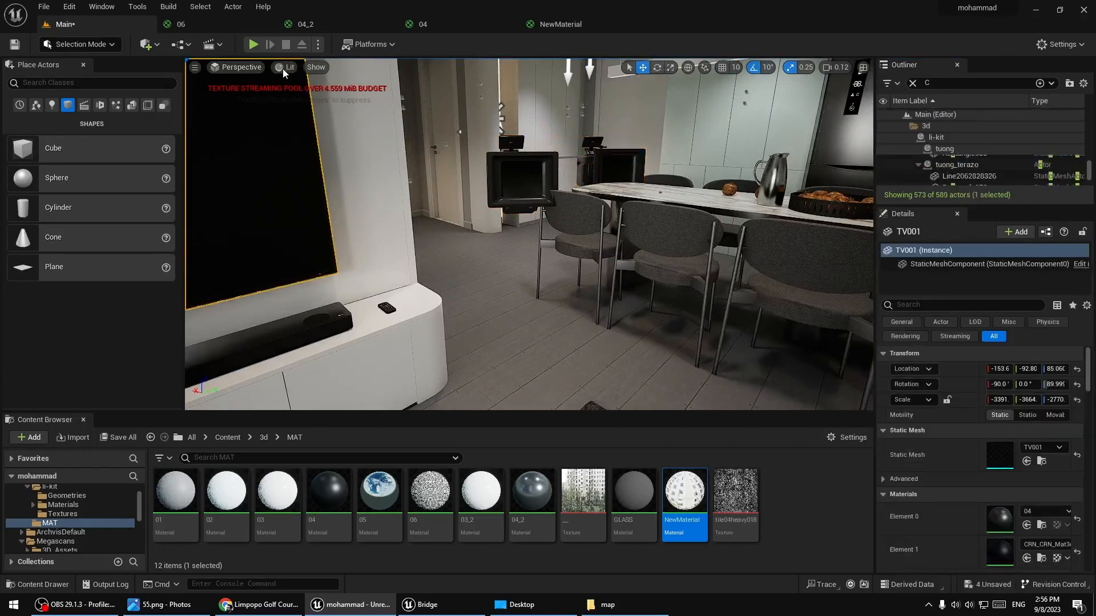
{"action": "left_click", "coordinate": [283, 67]}
{"action": "left_click", "coordinate": [241, 67]}
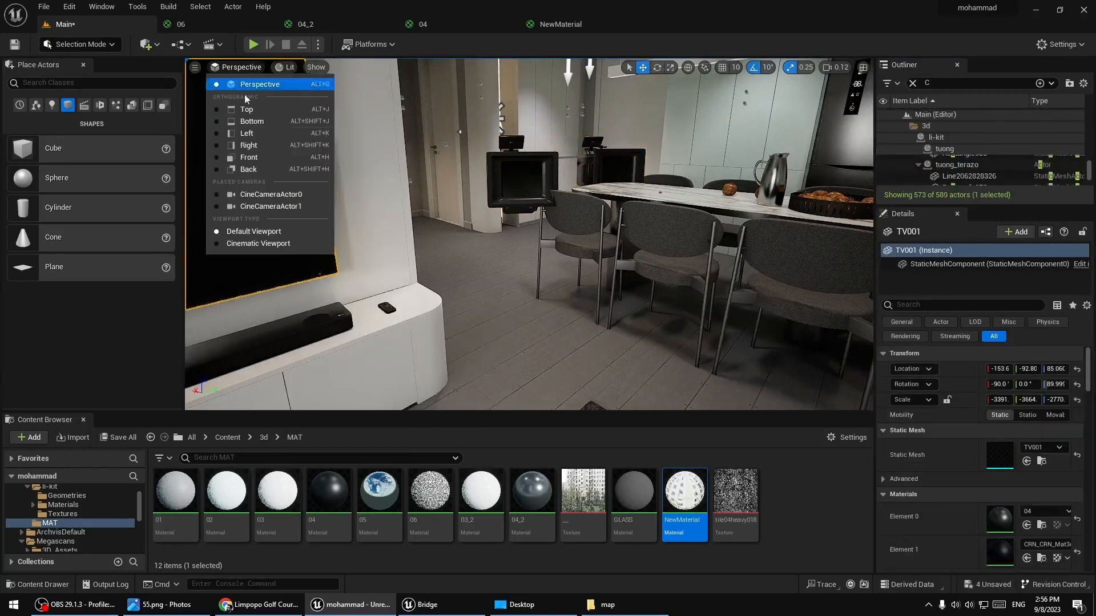
{"action": "left_click", "coordinate": [259, 208]}
Turn and move CineCameraActor1 to face the TV wall across the coffee table, comparing the framing with the reference image 55.png
{"action": "right_click_drag", "start_coordinate": [545, 261], "coordinate": [545, 227]}
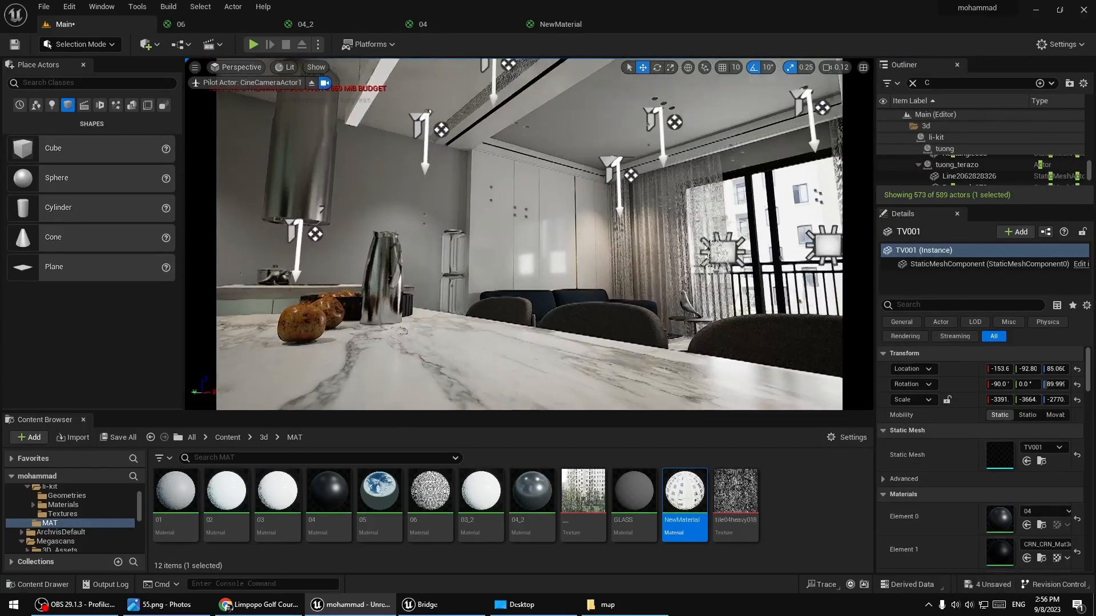
{"action": "key", "text": "alt+Tab"}
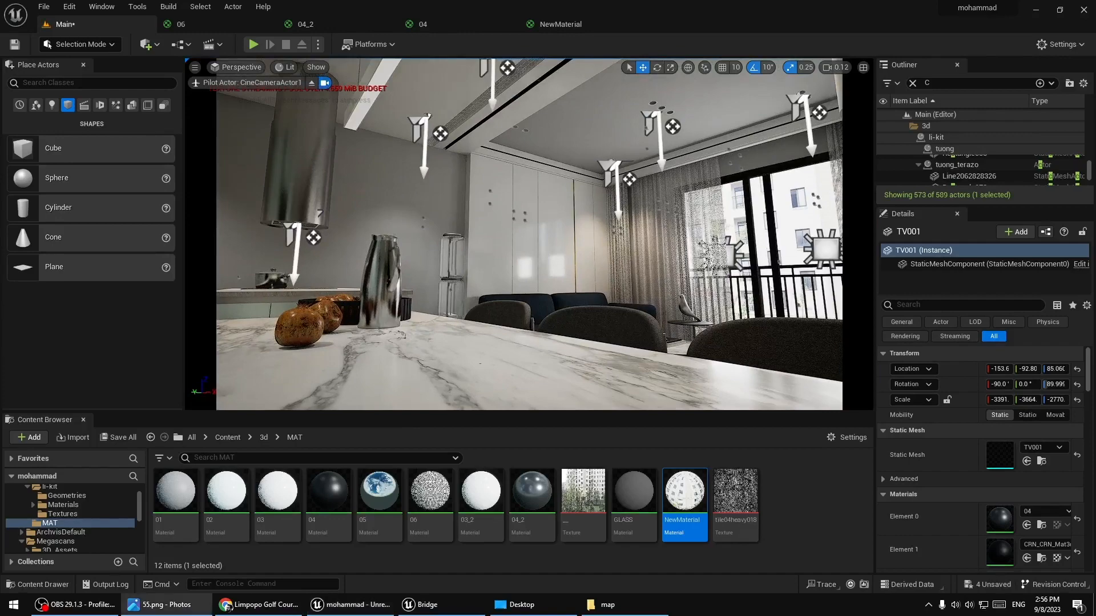
{"action": "right_click_drag", "start_coordinate": [428, 279], "coordinate": [268, 279]}
{"action": "right_click_drag", "start_coordinate": [482, 262], "coordinate": [245, 262]}
{"action": "right_click_drag", "start_coordinate": [629, 270], "coordinate": [297, 240]}
{"action": "key", "text": "w"}
{"action": "right_click_drag", "start_coordinate": [529, 234], "coordinate": [560, 196]}
{"action": "key", "text": "s"}
{"action": "key", "text": "w"}
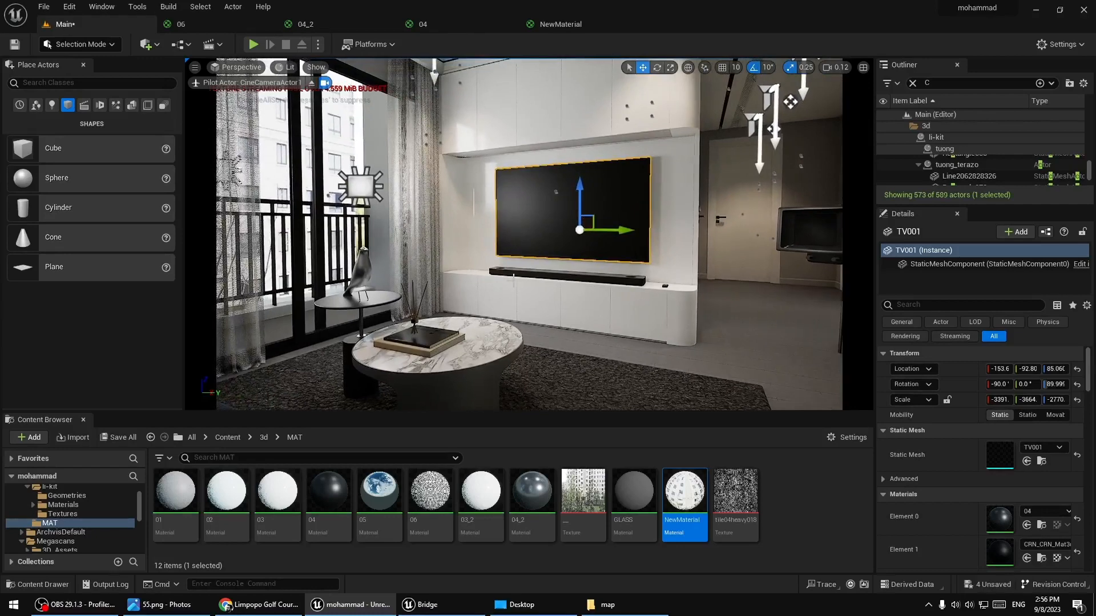
{"action": "key", "text": "alt+Tab"}
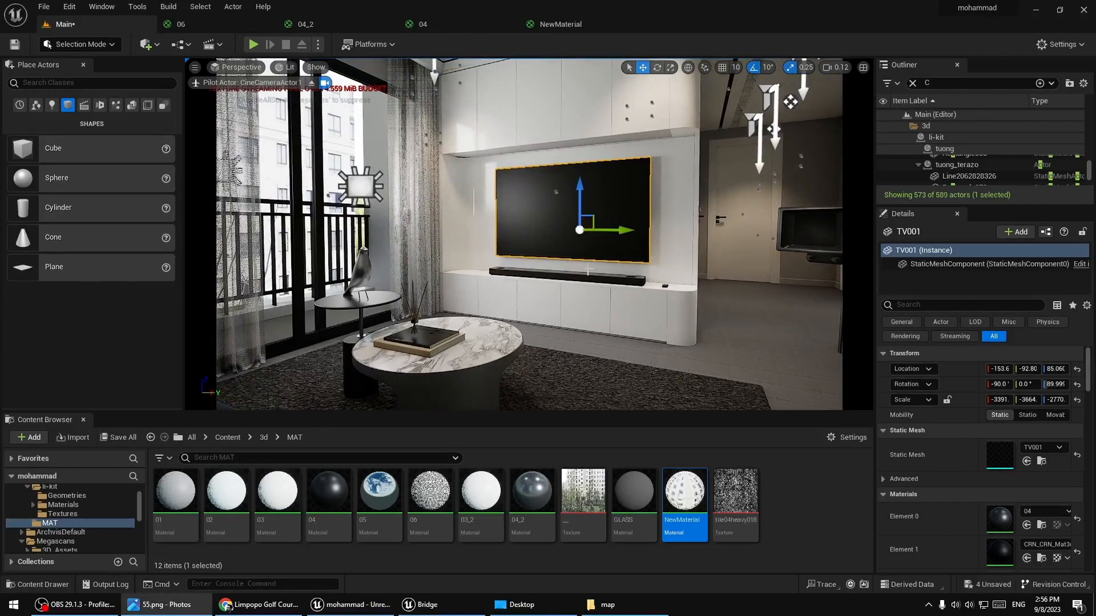
{"action": "right_click_drag", "start_coordinate": [528, 177], "coordinate": [576, 166]}
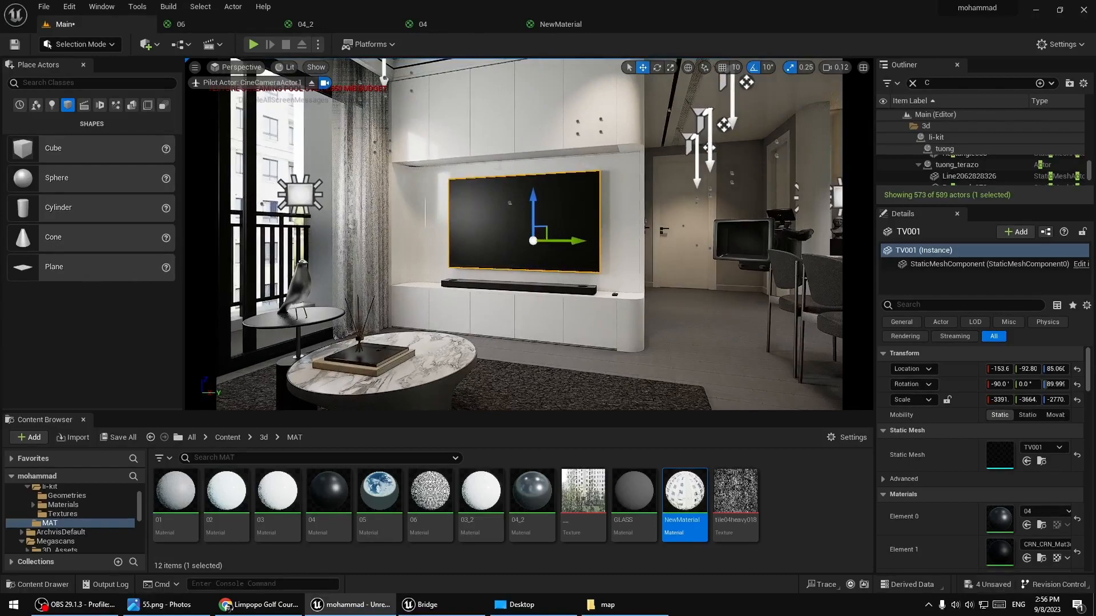
Reposition CineCameraActor1 to frame the navy sofa and coffee table together with the kitchen counter
{"action": "right_click_drag", "start_coordinate": [653, 289], "coordinate": [282, 245]}
{"action": "key", "text": "w"}
{"action": "key", "text": "s"}
{"action": "key", "text": "w"}
{"action": "key", "text": "e"}
{"action": "key", "text": "a"}
{"action": "key", "text": "e"}
{"action": "key", "text": "s"}
{"action": "key", "text": "s"}
{"action": "key", "text": "w"}
{"action": "key", "text": "d"}
Stop piloting CineCameraActor1 and place a duplicate of it in front of the TV
{"action": "left_click", "coordinate": [311, 83]}
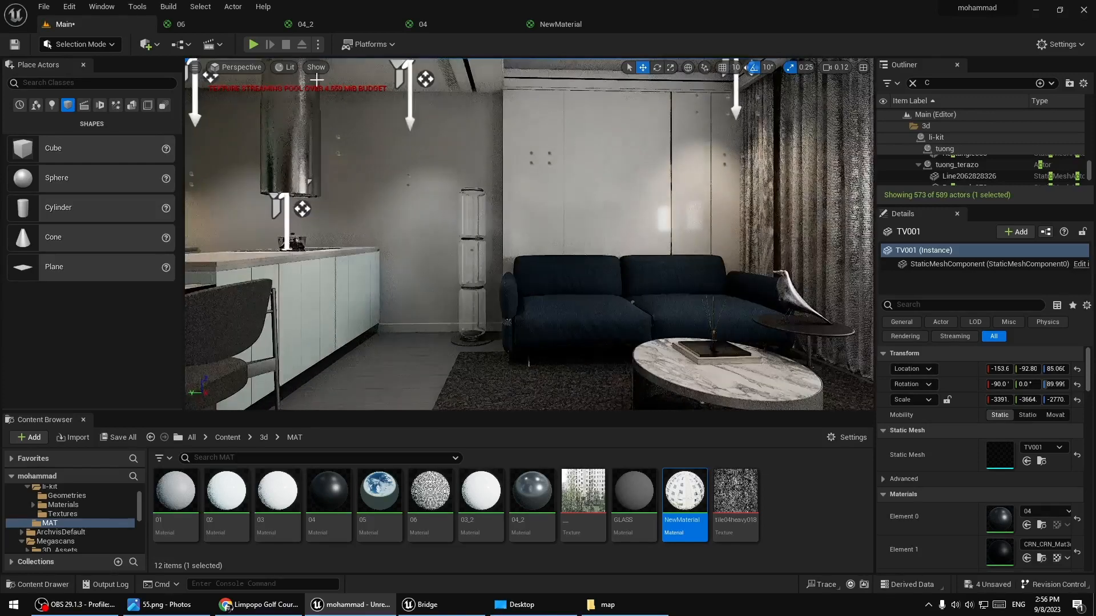
{"action": "right_click_drag", "start_coordinate": [365, 189], "coordinate": [126, 214]}
{"action": "left_click", "coordinate": [534, 194]}
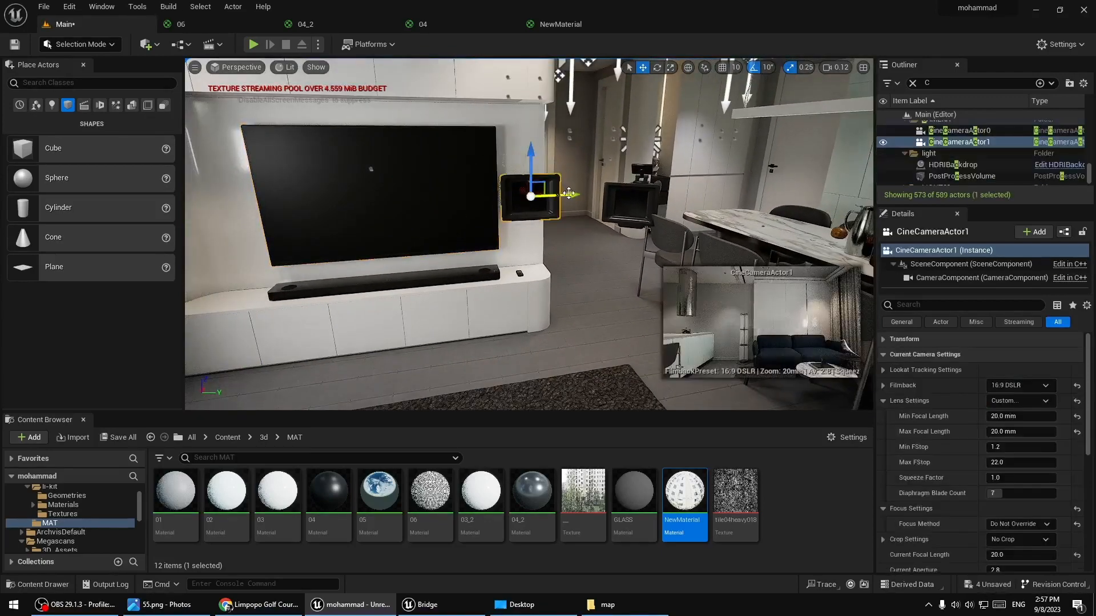
{"action": "left_click_drag", "start_coordinate": [538, 192], "coordinate": [412, 196], "text": "alt"}
Switch the viewport to look through CineCameraActor2
{"action": "left_click", "coordinate": [239, 67]}
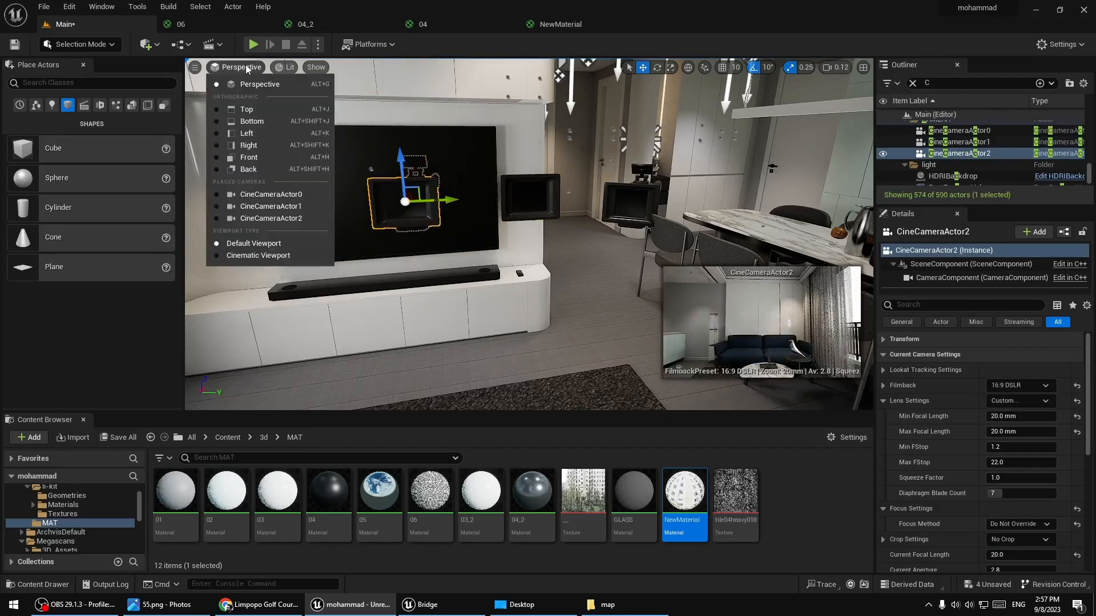
{"action": "left_click", "coordinate": [258, 210]}
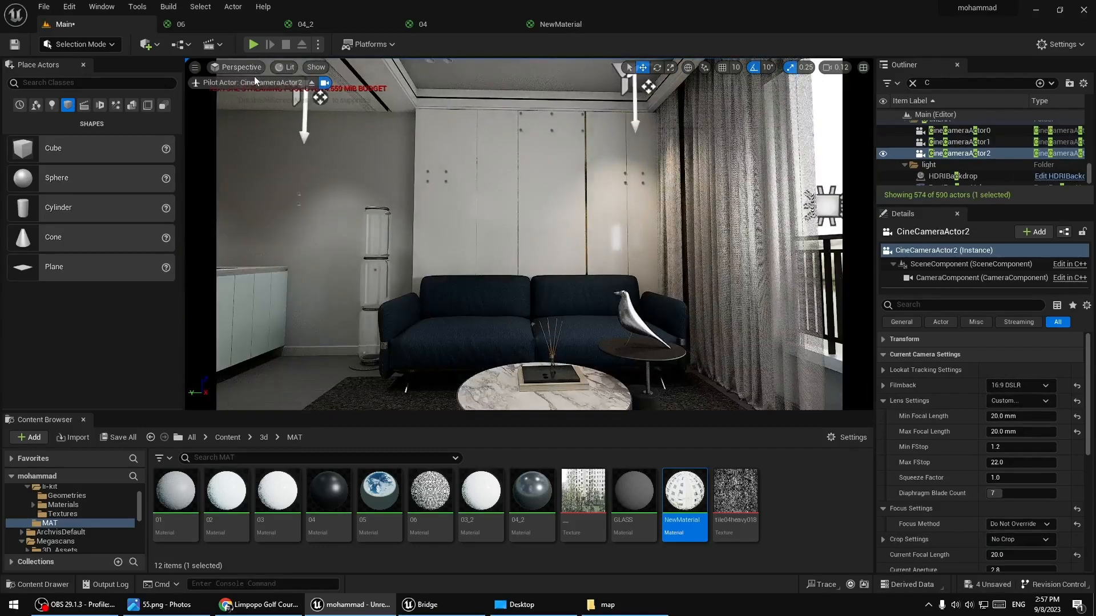
{"action": "left_click", "coordinate": [239, 68]}
{"action": "left_click", "coordinate": [264, 220]}
Turn and move CineCameraActor2 to face the TV wall and balcony window, comparing the framing with the reference image 55.png
{"action": "right_click_drag", "start_coordinate": [419, 233], "coordinate": [593, 219]}
{"action": "left_click", "coordinate": [166, 604]}
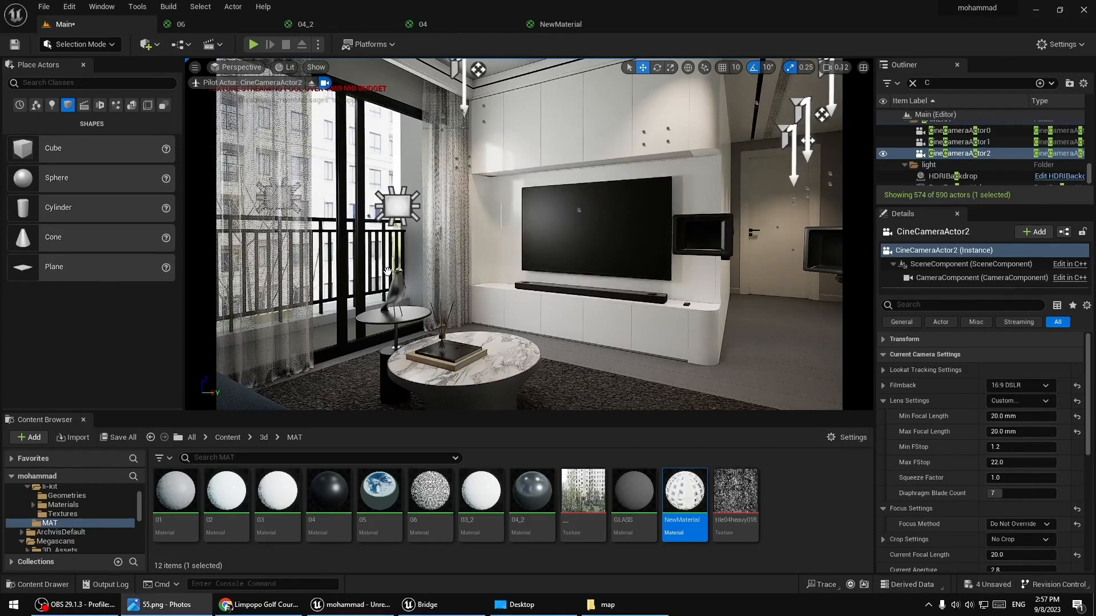
{"action": "right_click_drag", "start_coordinate": [658, 274], "coordinate": [606, 262]}
{"action": "key", "text": "d"}
{"action": "key", "text": "Right"}
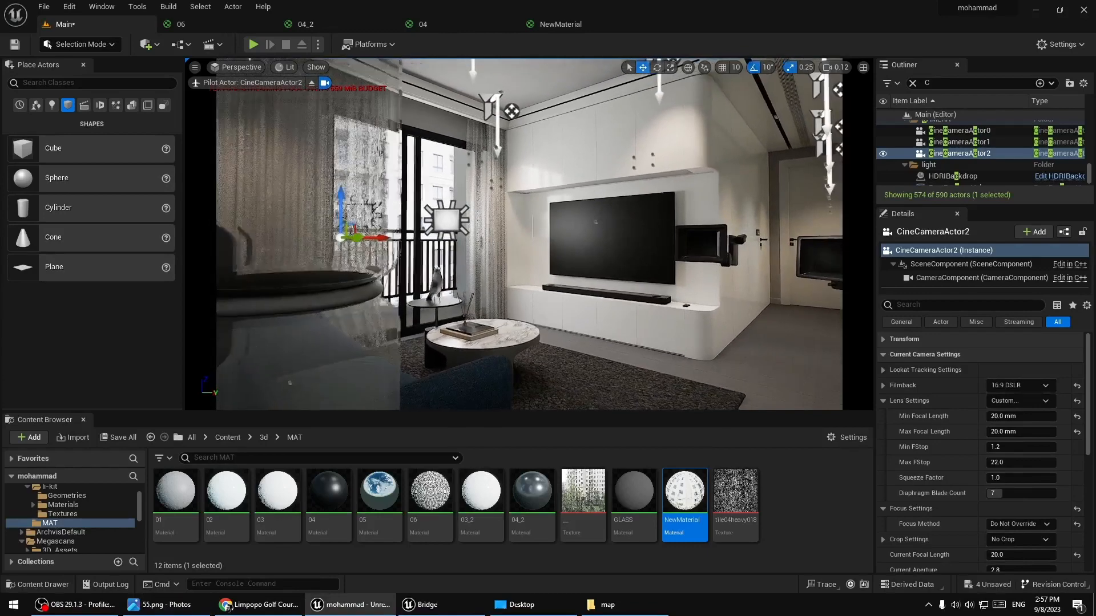
Fine-tune CineCameraActor2's position so the TV wall, coffee table, balcony window and sofa edge are all in frame
{"action": "key", "text": "Up"}
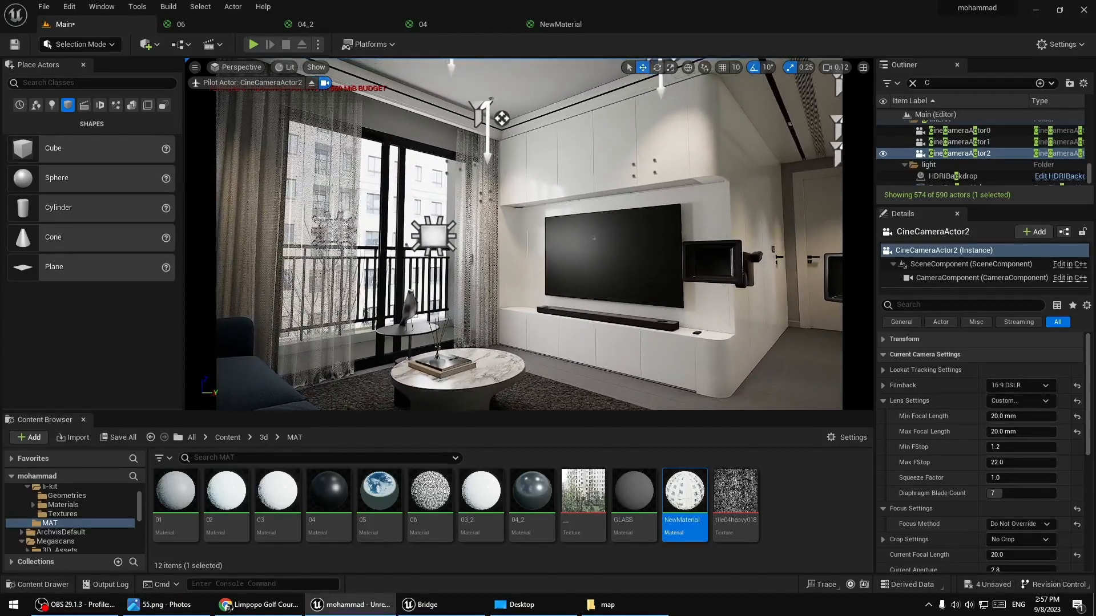
{"action": "key", "text": "Down"}
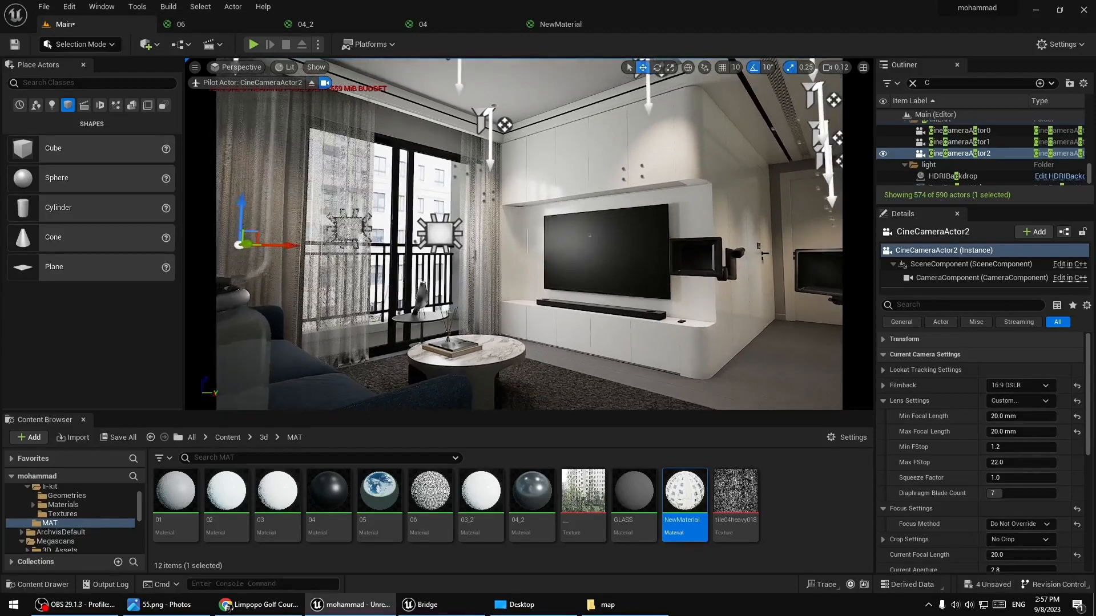
{"action": "key", "text": "Up"}
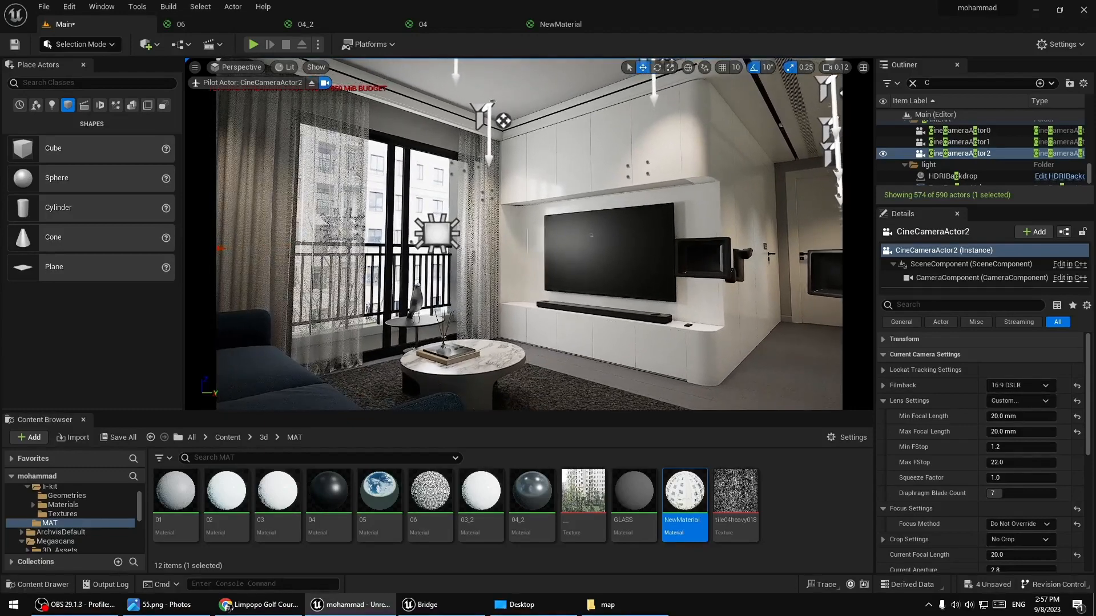
{"action": "key", "text": "Up"}
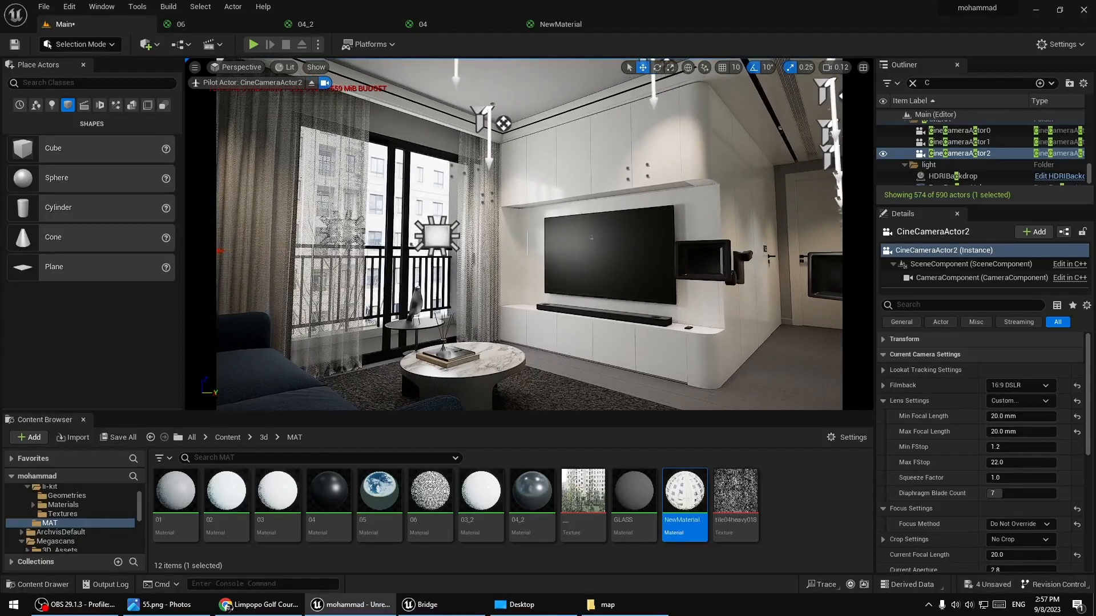
{"action": "key", "text": "Right"}
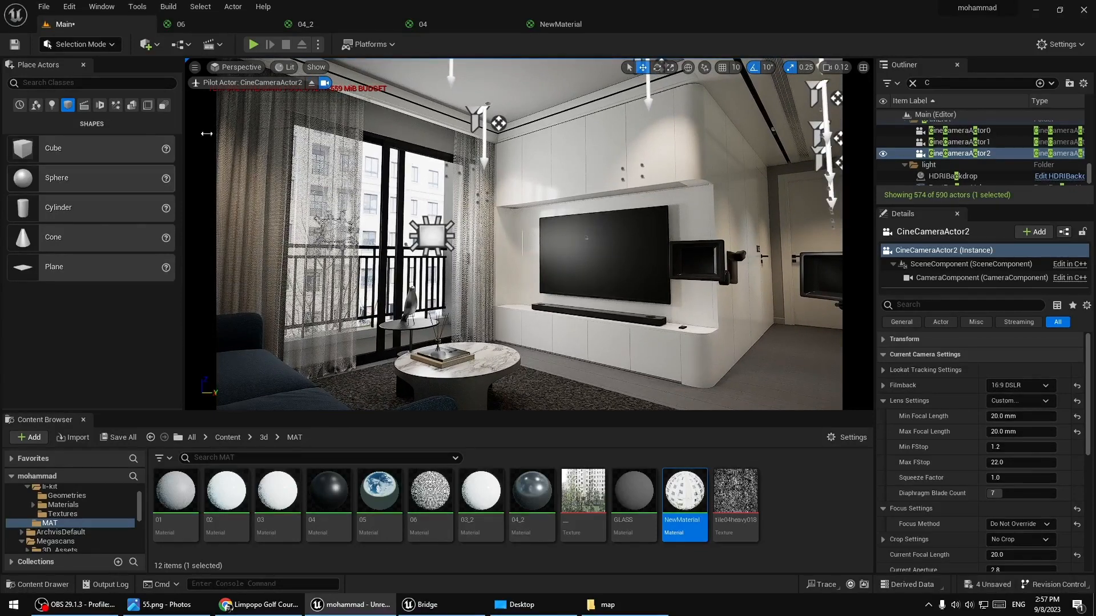
Stop piloting CineCameraActor2 and place a duplicate of it in front of the kitchen counter near the dining chairs
{"action": "left_click", "coordinate": [311, 82]}
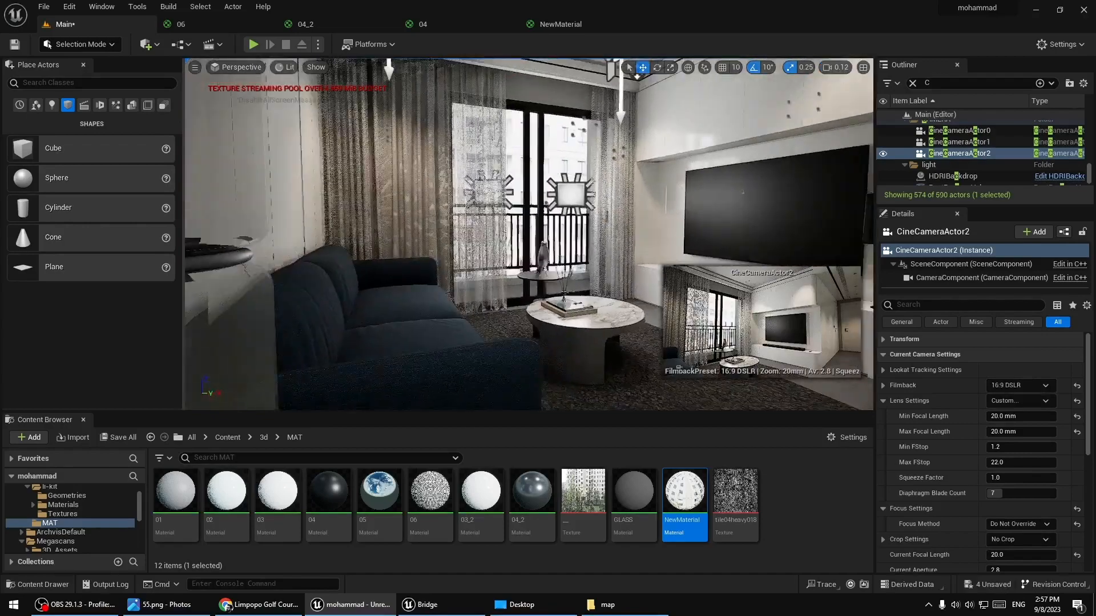
{"action": "key", "text": "f"}
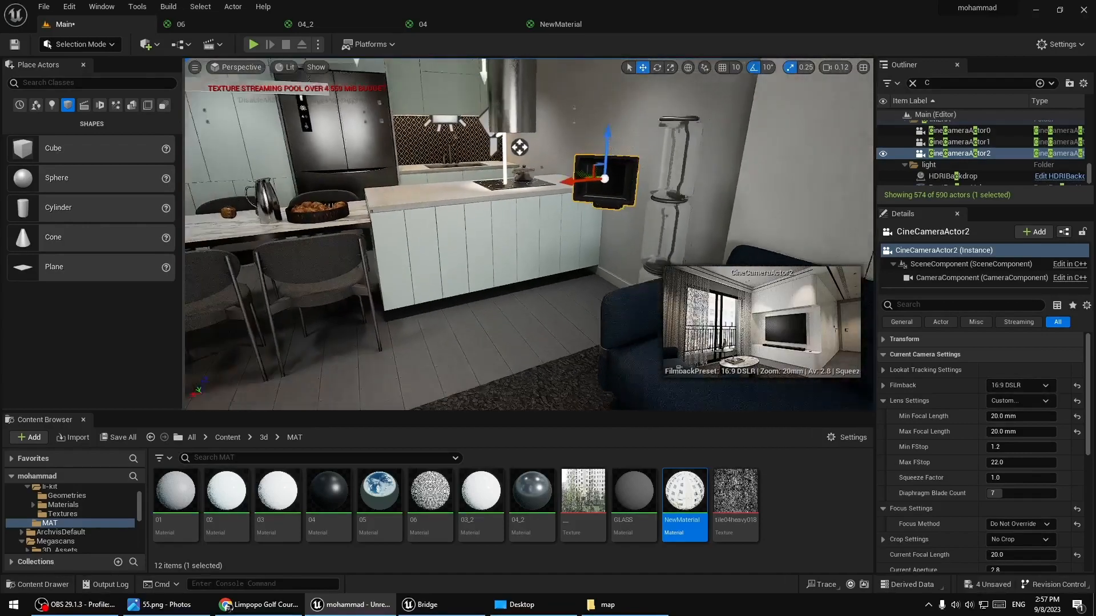
{"action": "left_click_drag", "start_coordinate": [515, 190], "coordinate": [301, 231], "text": "alt"}
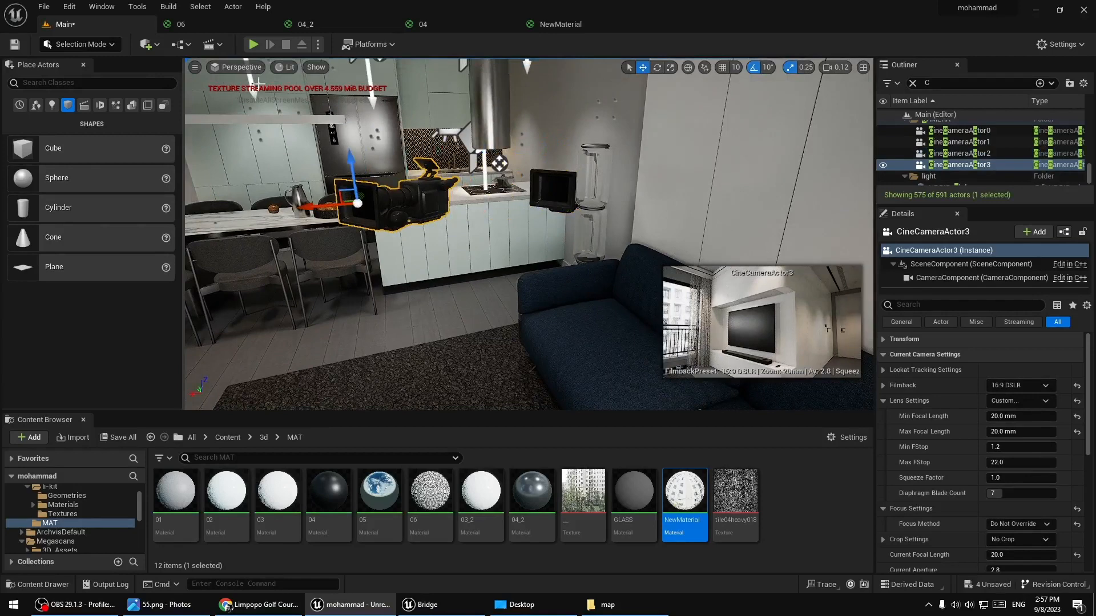
Look through CineCameraActor3 and aim it at the dining table and kitchen, checking the framing against the reference image
{"action": "left_click", "coordinate": [240, 67]}
{"action": "left_click", "coordinate": [260, 229]}
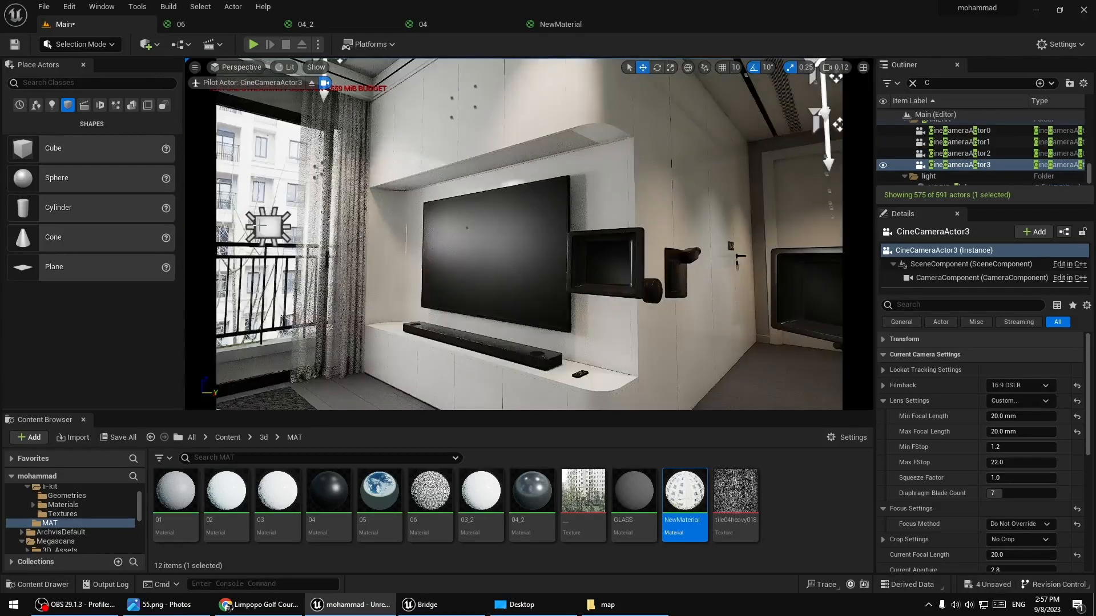
{"action": "right_click_drag", "start_coordinate": [345, 247], "coordinate": [368, 100]}
{"action": "key", "text": "alt+Tab"}
{"action": "mouse_move", "coordinate": [558, 326]}
{"action": "right_mouse_down"}
{"action": "mouse_move", "coordinate": [513, 313]}
{"action": "mouse_move", "coordinate": [572, 323]}
{"action": "mouse_move", "coordinate": [542, 320]}
{"action": "right_mouse_up"}
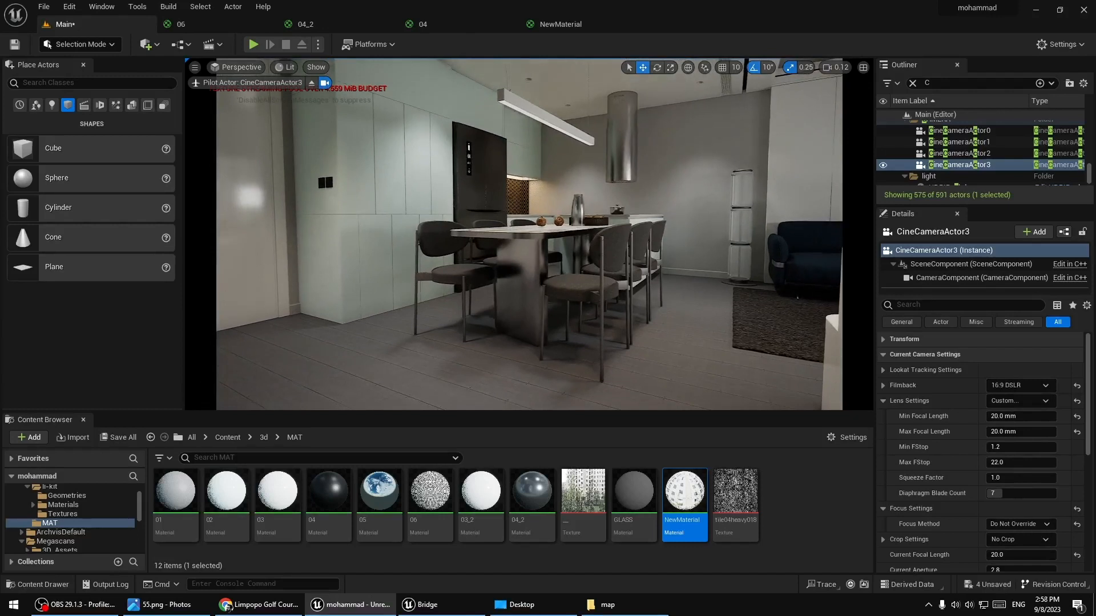
{"action": "mouse_move", "coordinate": [542, 321]}
{"action": "right_mouse_down"}
{"action": "mouse_move", "coordinate": [522, 328]}
{"action": "mouse_move", "coordinate": [534, 327]}
{"action": "right_mouse_up"}
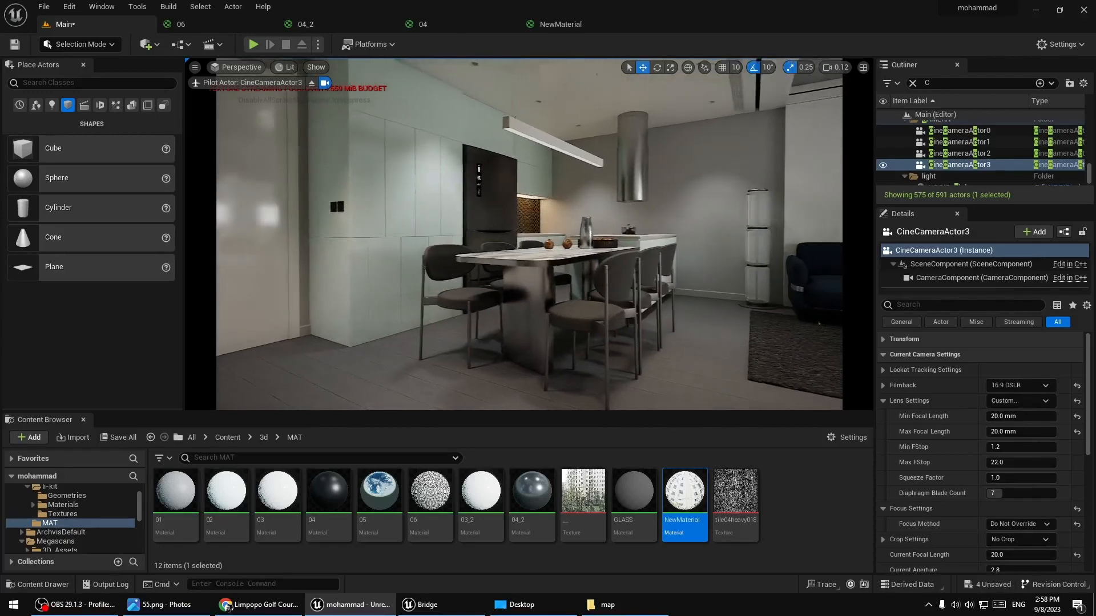
Raise CineCameraActor3's minimum focal length to about 25.4 mm and shift its view slightly sideways
{"action": "left_click_drag", "start_coordinate": [1002, 416], "coordinate": [1019, 416]}
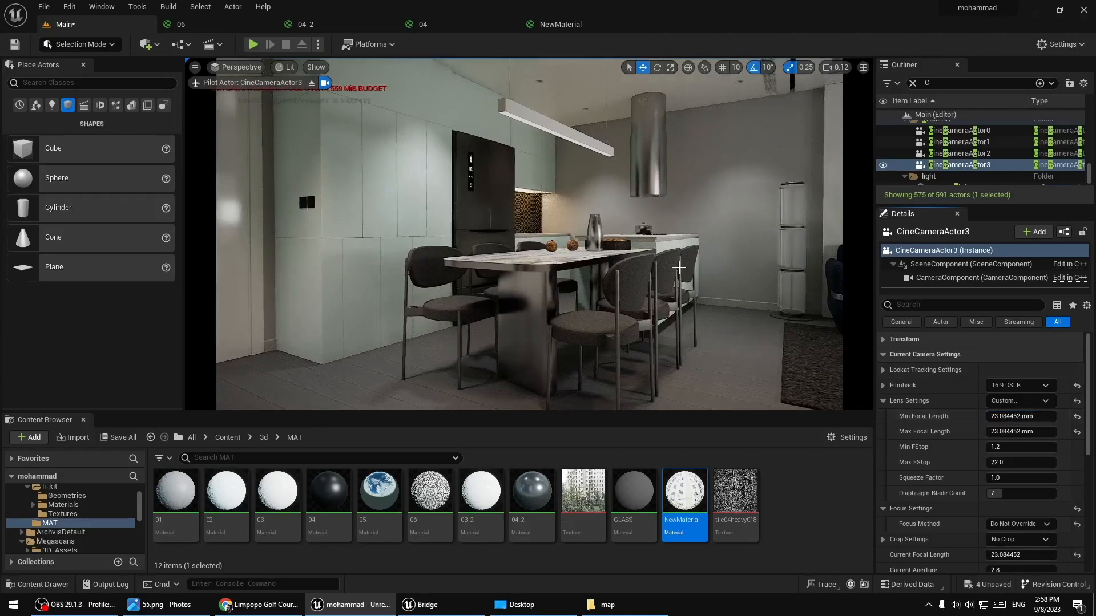
{"action": "left_click_drag", "start_coordinate": [1007, 416], "coordinate": [1019, 416]}
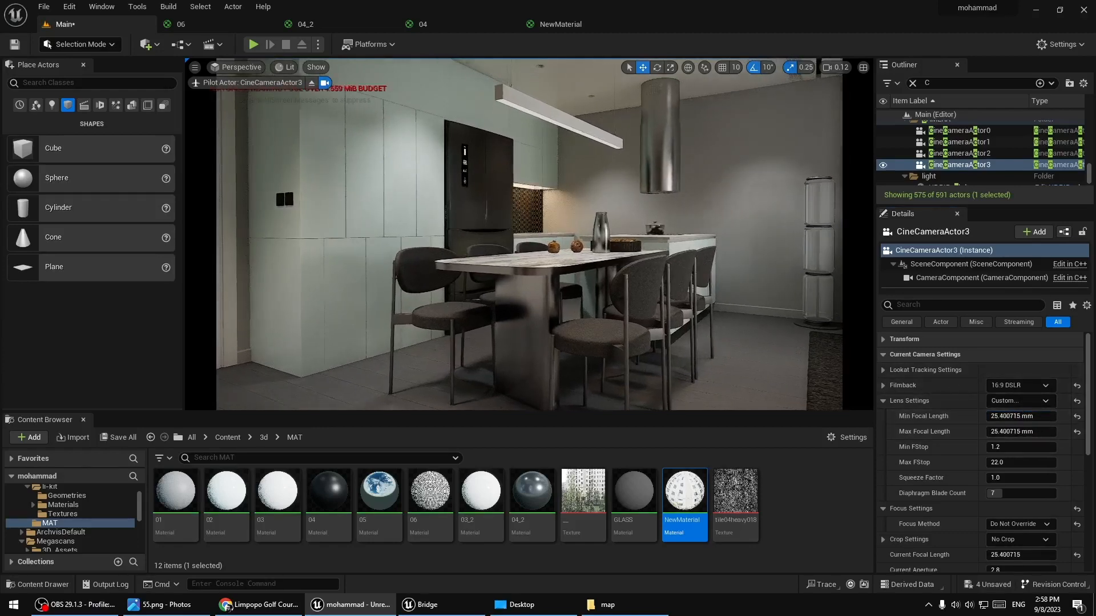
{"action": "middle_click_drag", "start_coordinate": [282, 180], "coordinate": [304, 182]}
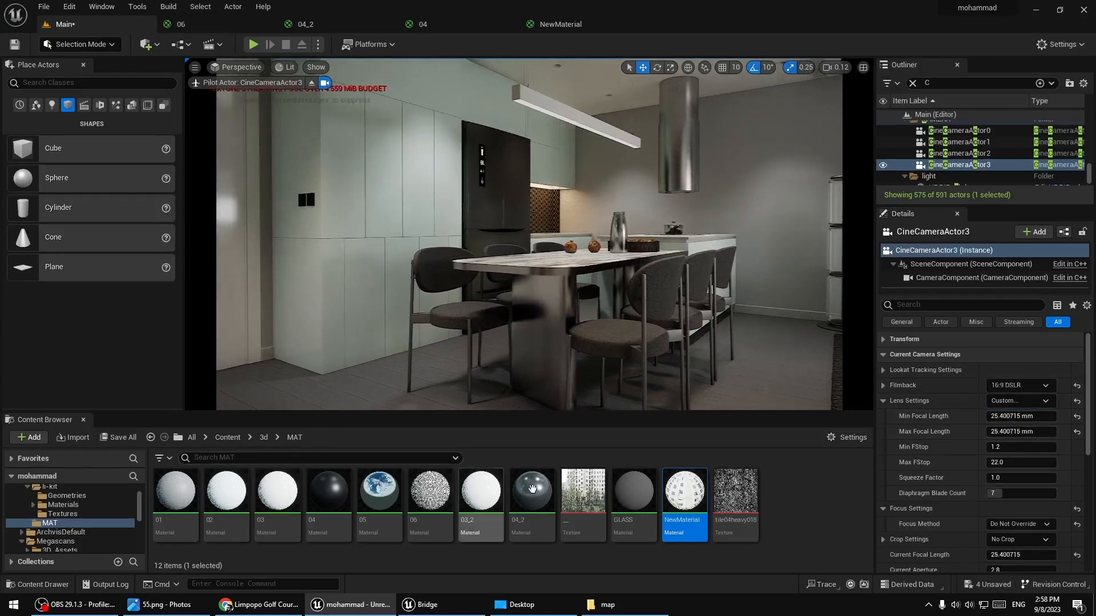
Apply material 04_2 to the parts of the wall switch plate on the cabinet side
{"action": "left_click_drag", "start_coordinate": [530, 492], "coordinate": [307, 200]}
{"action": "left_click_drag", "start_coordinate": [541, 495], "coordinate": [312, 203]}
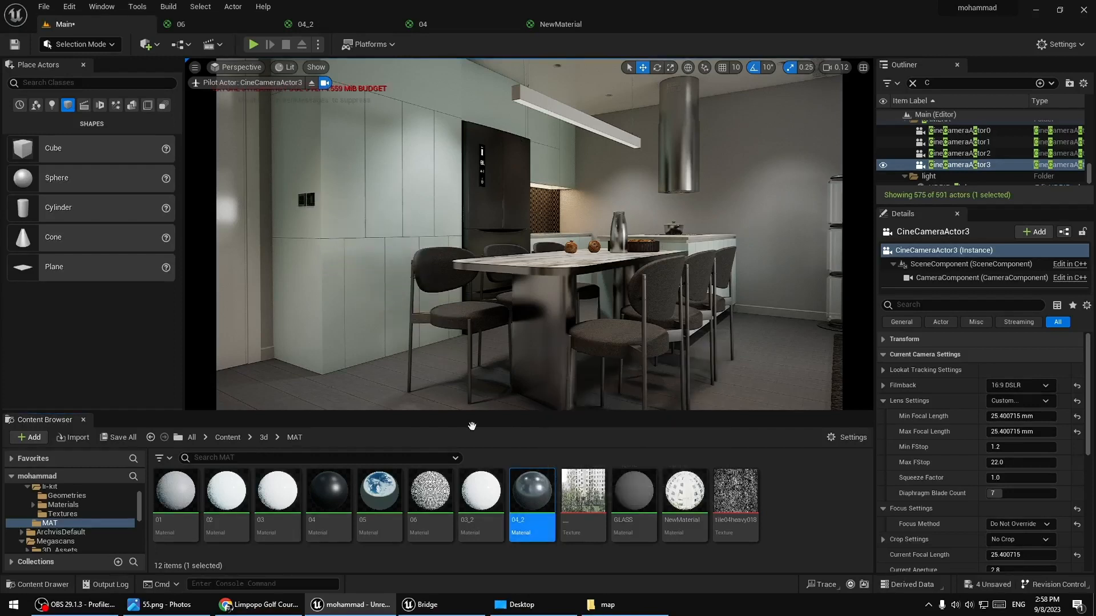
{"action": "left_click_drag", "start_coordinate": [531, 492], "coordinate": [307, 199]}
{"action": "left_click_drag", "start_coordinate": [512, 472], "coordinate": [302, 199]}
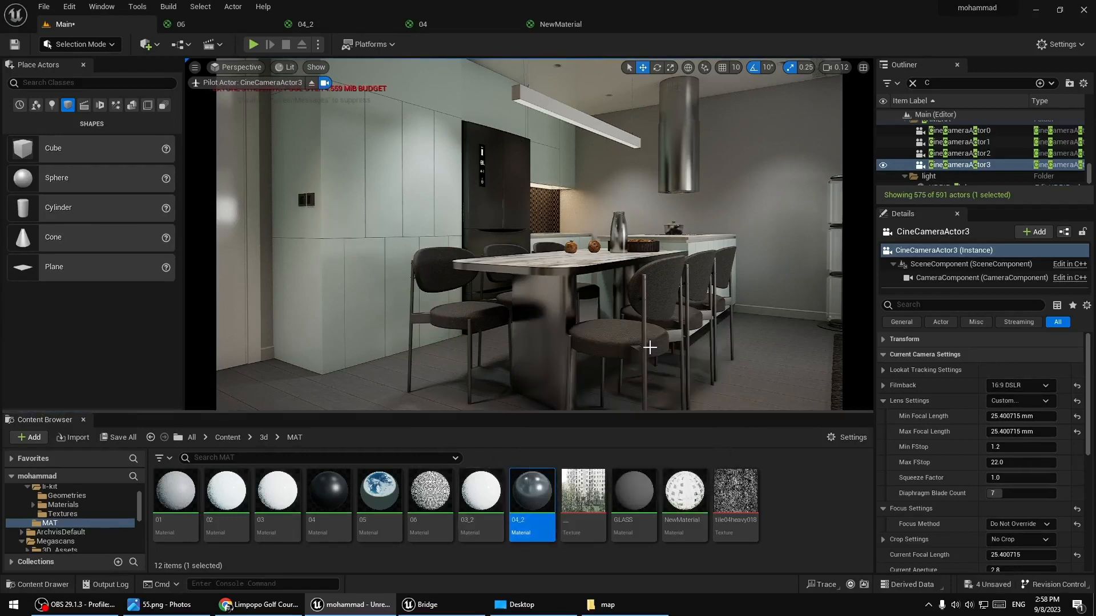
Refine CineCameraActor3's position and angle to frame the dining table, chairs, fridge and range hood from slightly above the tabletop
{"action": "right_click_drag", "start_coordinate": [659, 341], "coordinate": [637, 340]}
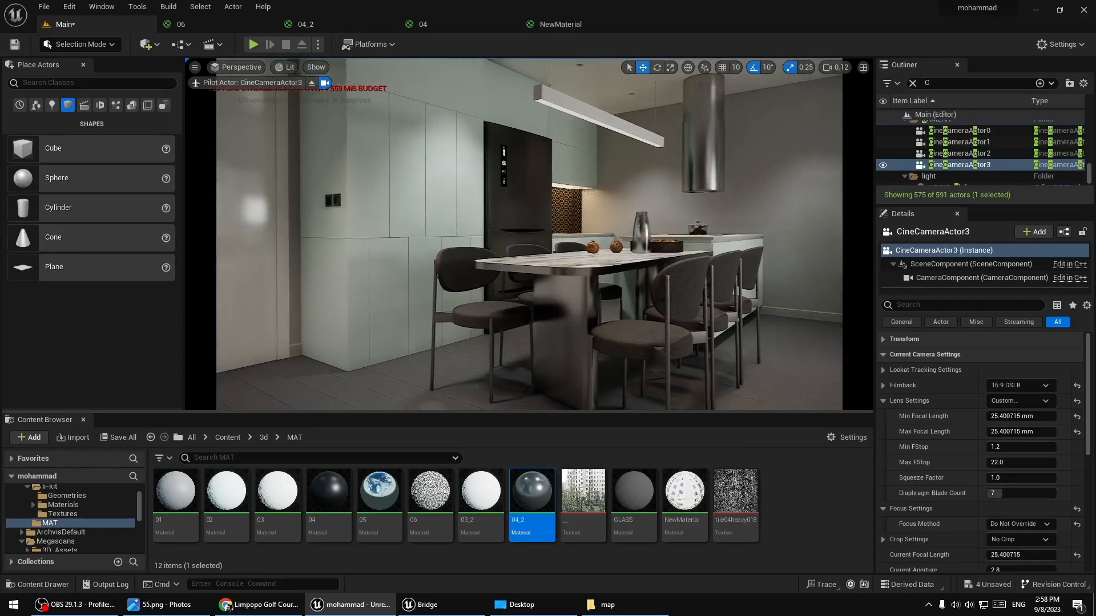
{"action": "right_click_drag", "start_coordinate": [637, 340], "coordinate": [636, 331]}
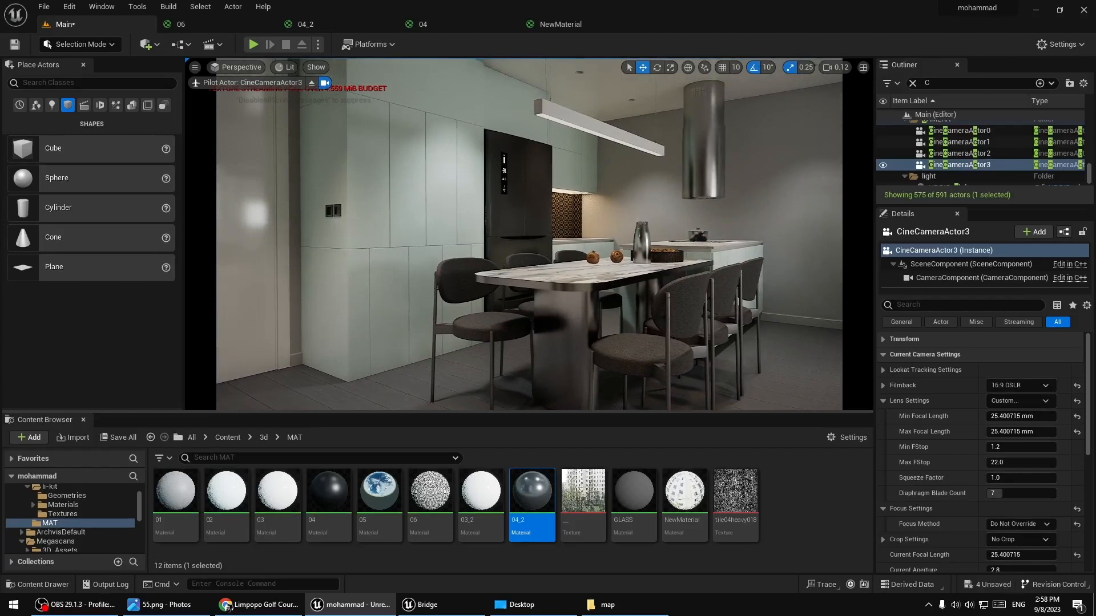
{"action": "key", "text": "s"}
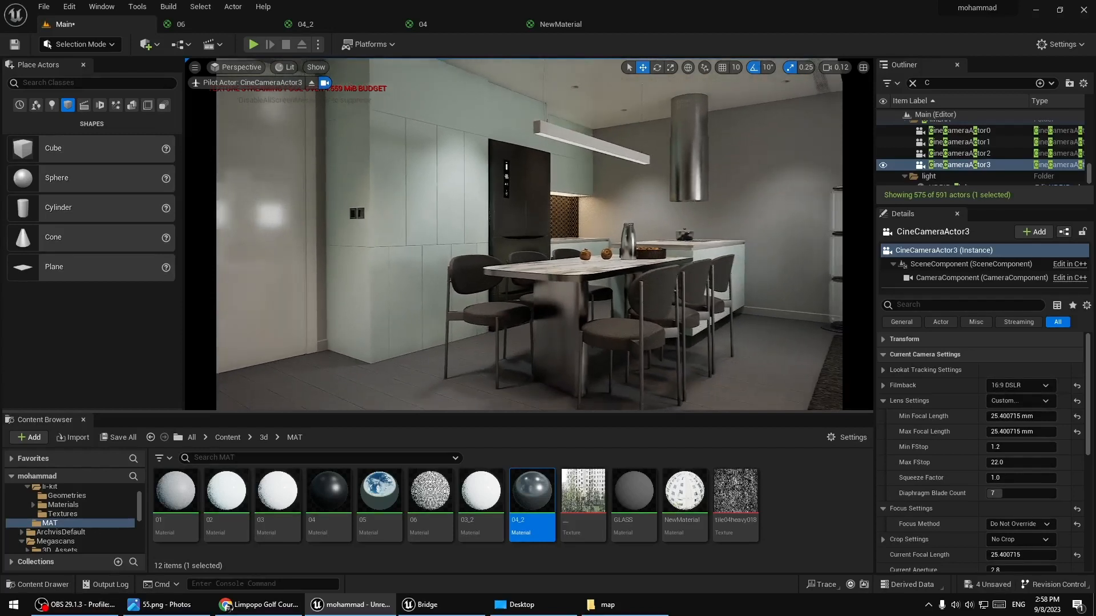
{"action": "key", "text": "w"}
{"action": "right_click_drag", "start_coordinate": [636, 331], "coordinate": [618, 325]}
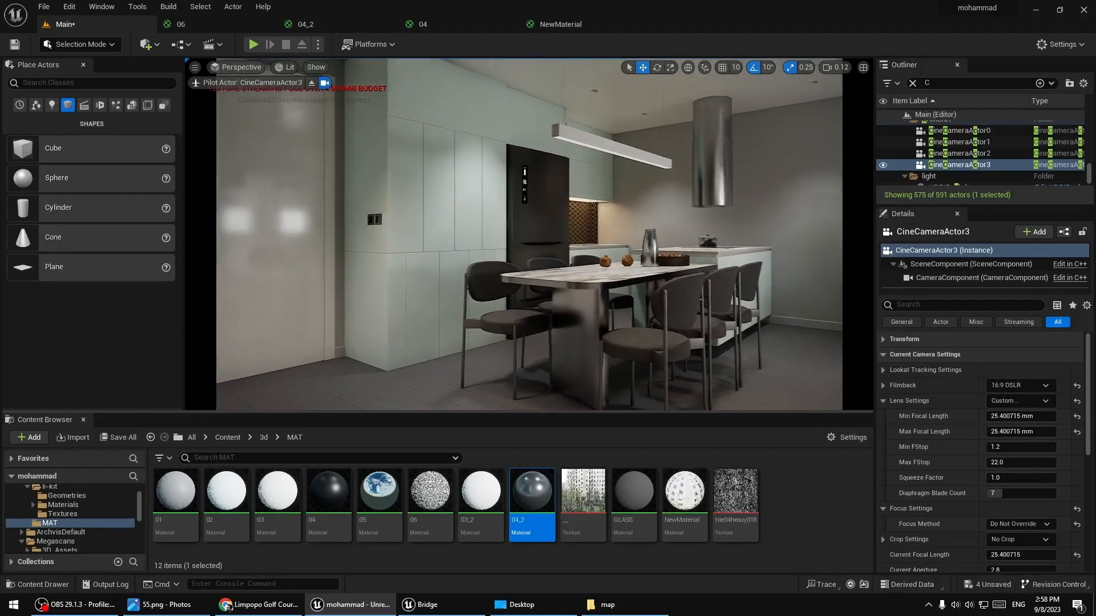
{"action": "right_click_drag", "start_coordinate": [287, 200], "coordinate": [308, 200]}
{"action": "key", "text": "w"}
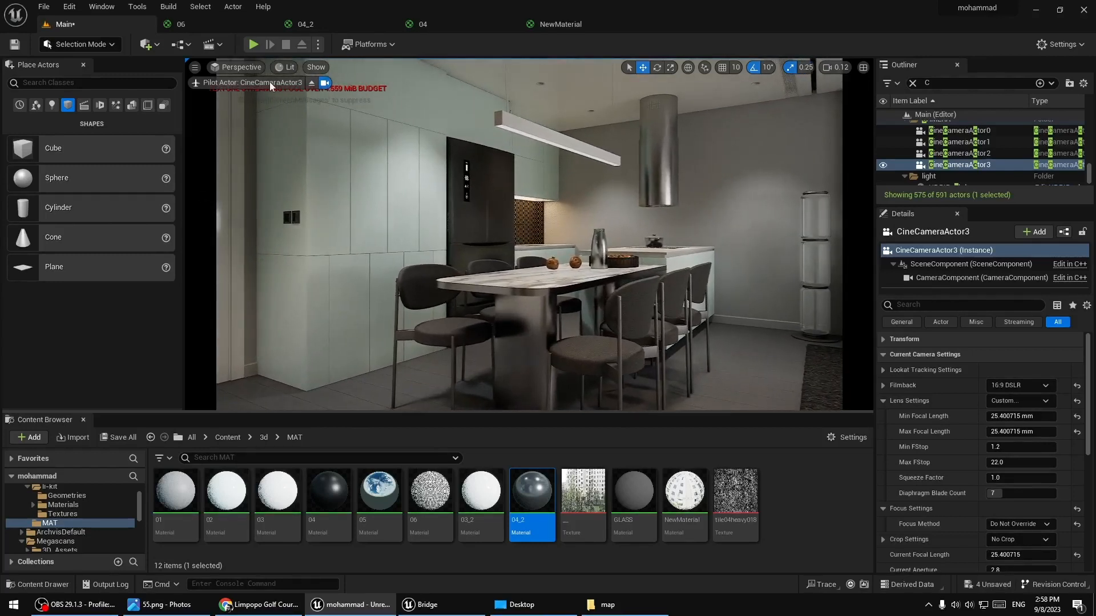
Stop piloting CineCameraActor3 and move it sideways along the Y axis near the hallway doors
{"action": "left_click", "coordinate": [311, 83]}
{"action": "right_click_drag", "start_coordinate": [315, 99], "coordinate": [285, 103]}
{"action": "key", "text": "s"}
{"action": "key", "text": "s"}
{"action": "key", "text": "d"}
{"action": "right_click_drag", "start_coordinate": [604, 267], "coordinate": [606, 249]}
{"action": "key", "text": "e"}
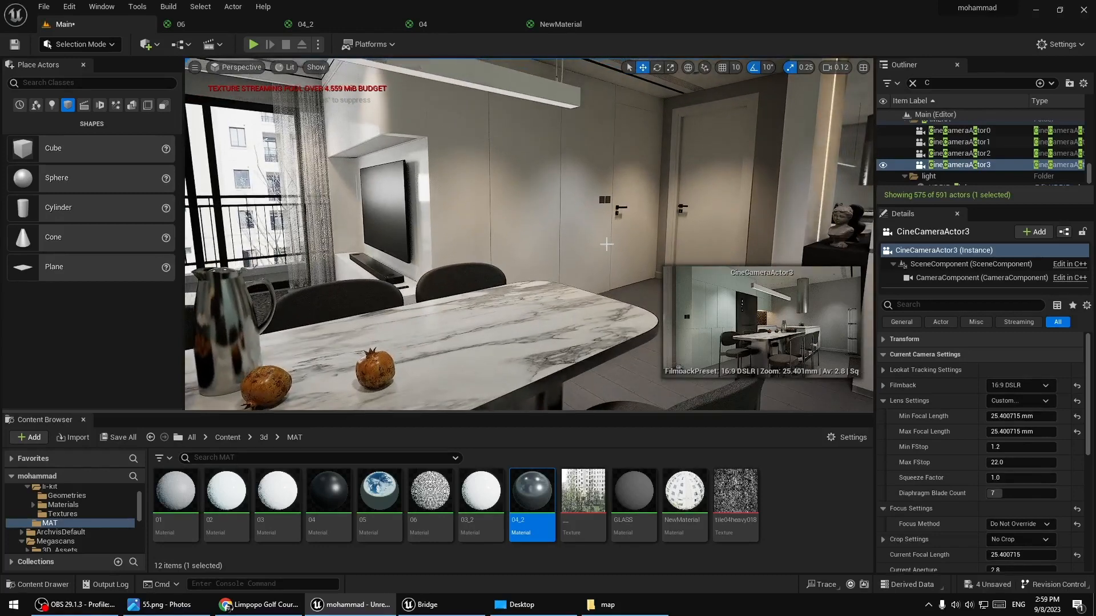
{"action": "right_click_drag", "start_coordinate": [628, 264], "coordinate": [634, 264]}
{"action": "right_click_drag", "start_coordinate": [587, 224], "coordinate": [587, 224]}
{"action": "key", "text": "w"}
{"action": "left_click_drag", "start_coordinate": [530, 233], "coordinate": [636, 236]}
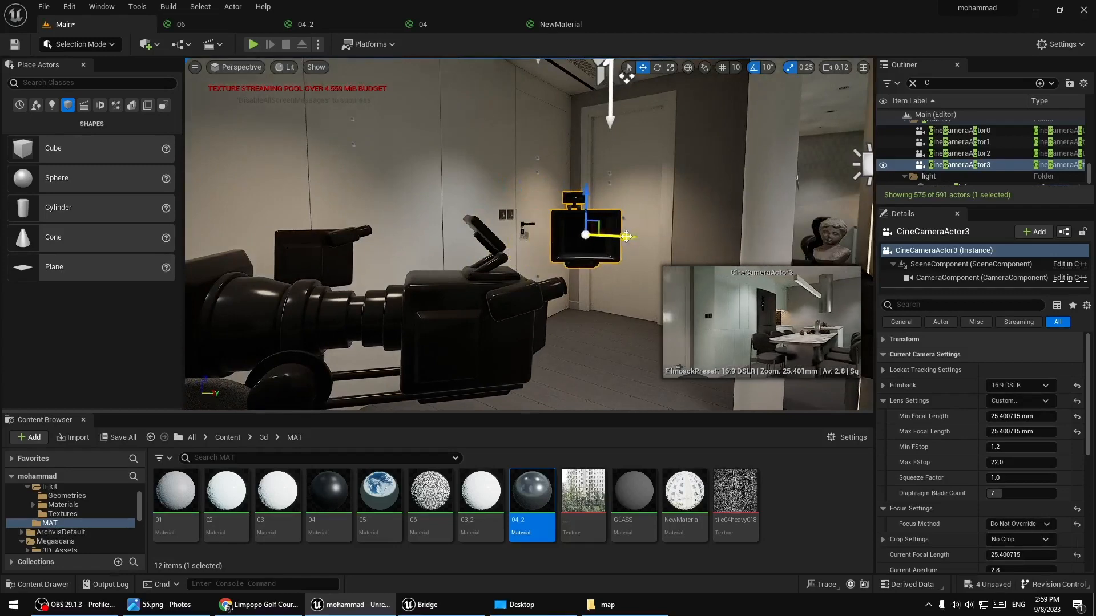
Undo the last move of CineCameraActor3, duplicate it sideways toward the door instead, and look through the copy
{"action": "key", "text": "ctrl+z"}
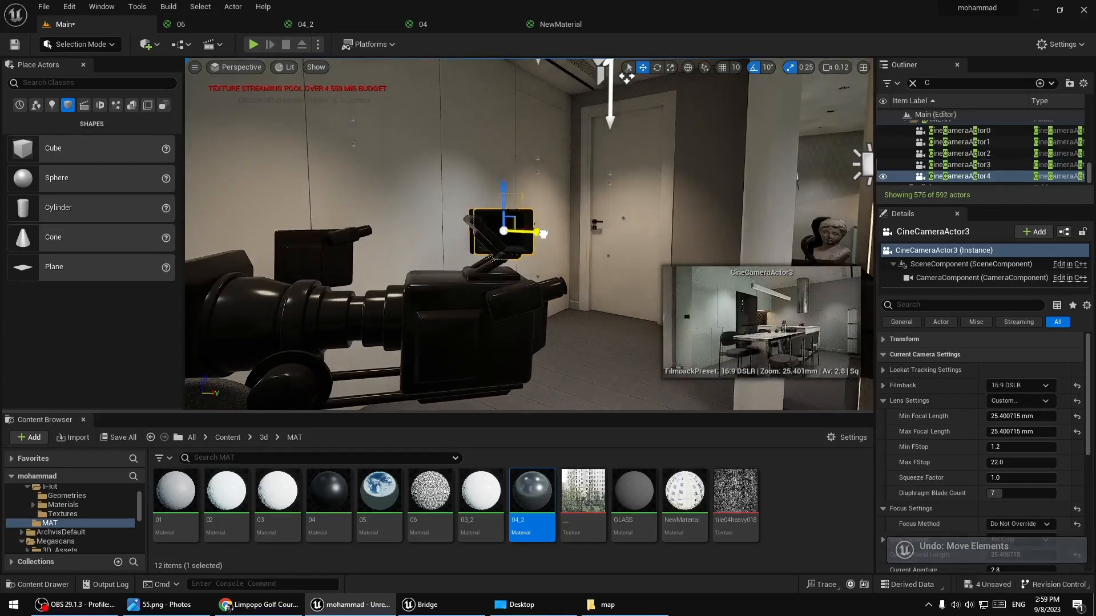
{"action": "left_click_drag", "start_coordinate": [533, 232], "coordinate": [624, 235], "text": "alt"}
{"action": "left_click", "coordinate": [245, 67]}
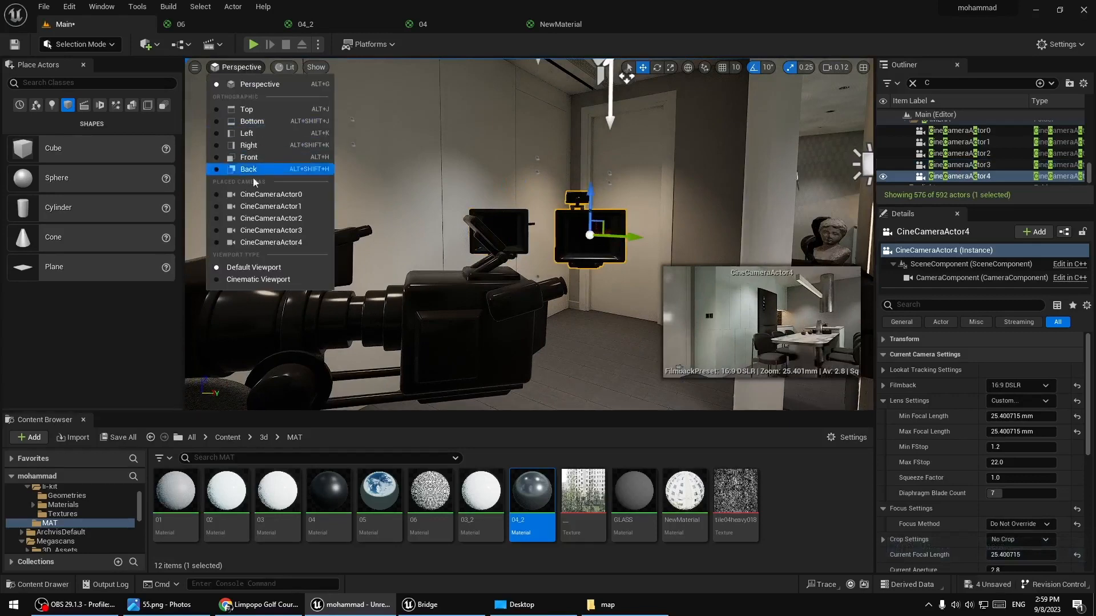
{"action": "left_click", "coordinate": [274, 245]}
Reposition the piloted camera to frame the doors, white wardrobe and end of the marble table, using 55.png in Photos as reference
{"action": "left_click_drag", "start_coordinate": [564, 229], "coordinate": [525, 183]}
{"action": "right_click_drag", "start_coordinate": [525, 183], "coordinate": [422, 169]}
{"action": "key", "text": "s"}
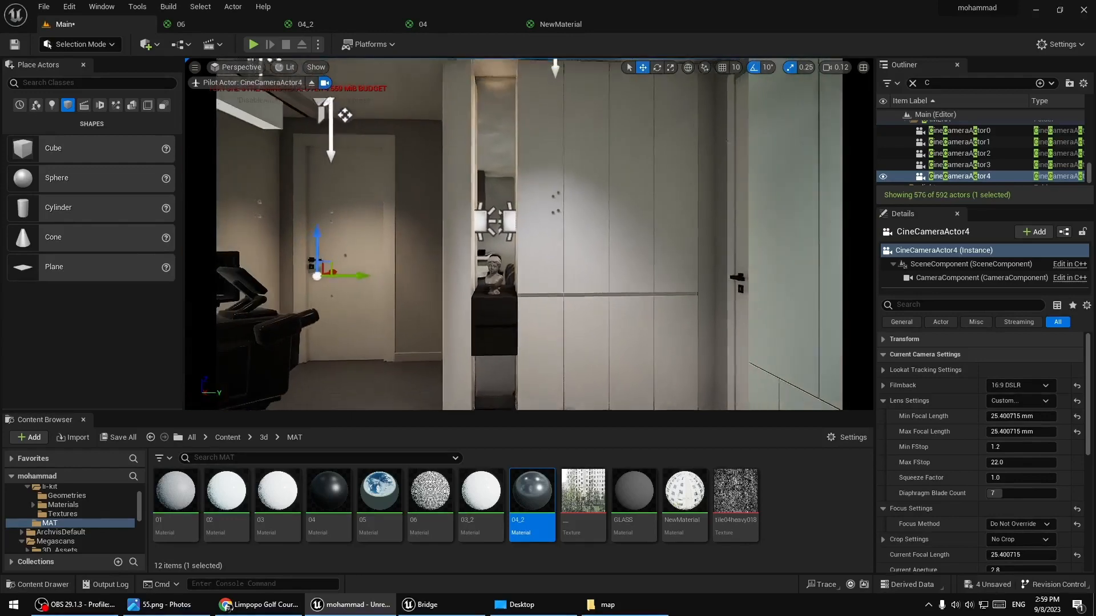
{"action": "key", "text": "alt+Tab"}
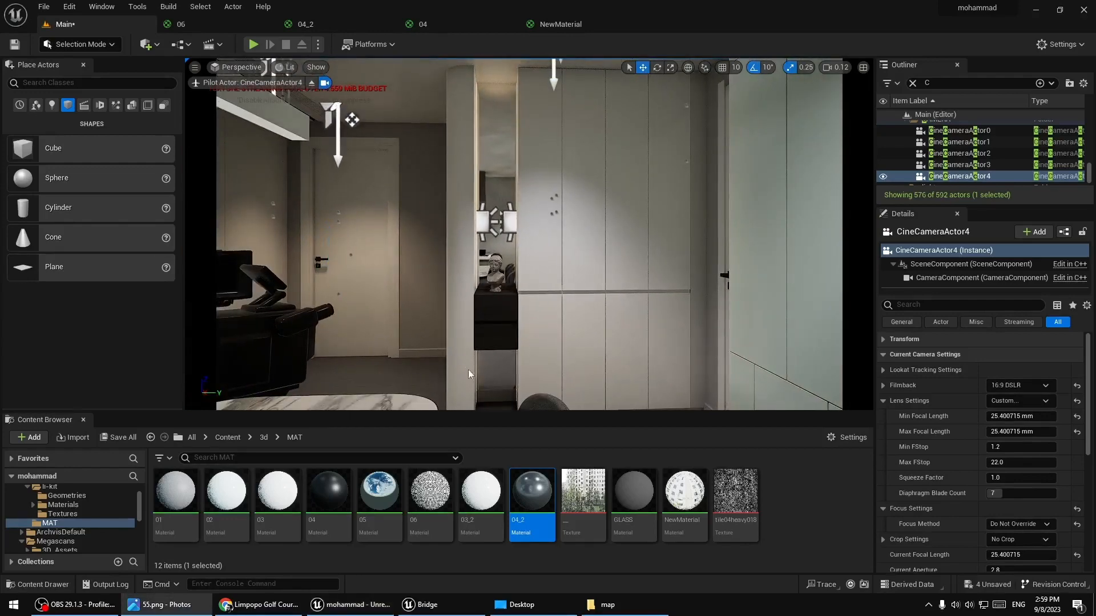
{"action": "right_click_drag", "start_coordinate": [529, 234], "coordinate": [483, 220]}
{"action": "key", "text": "s"}
{"action": "key", "text": "s"}
{"action": "key", "text": "g"}
{"action": "key", "text": "s"}
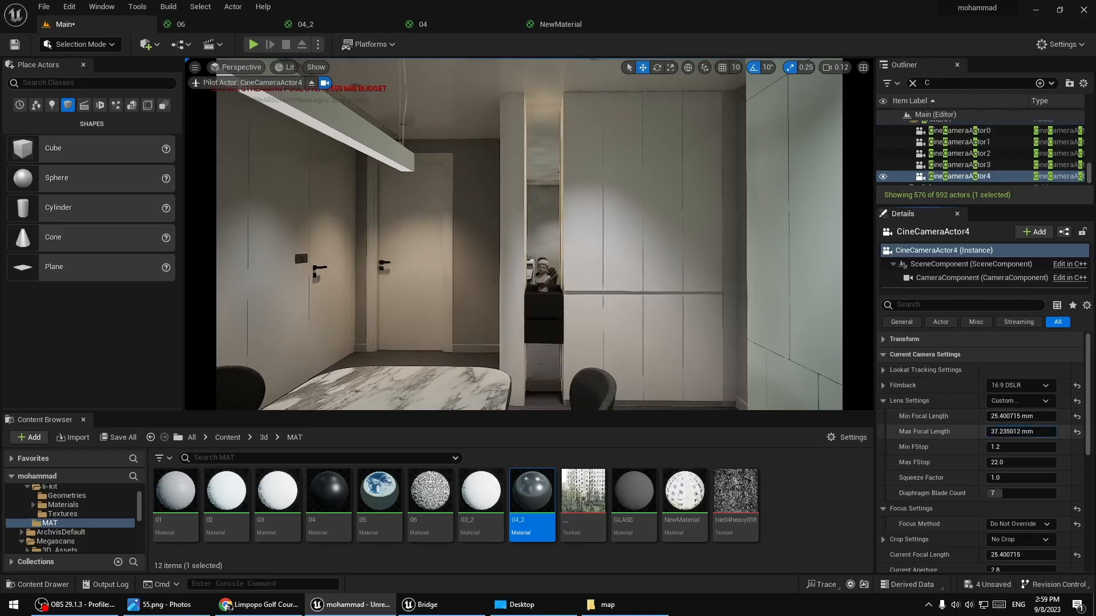
Set the camera's minimum and maximum focal length to 21.626883 mm and fine-tune its framing of the doors and wardrobe
{"action": "left_click_drag", "start_coordinate": [1013, 433], "coordinate": [1067, 417]}
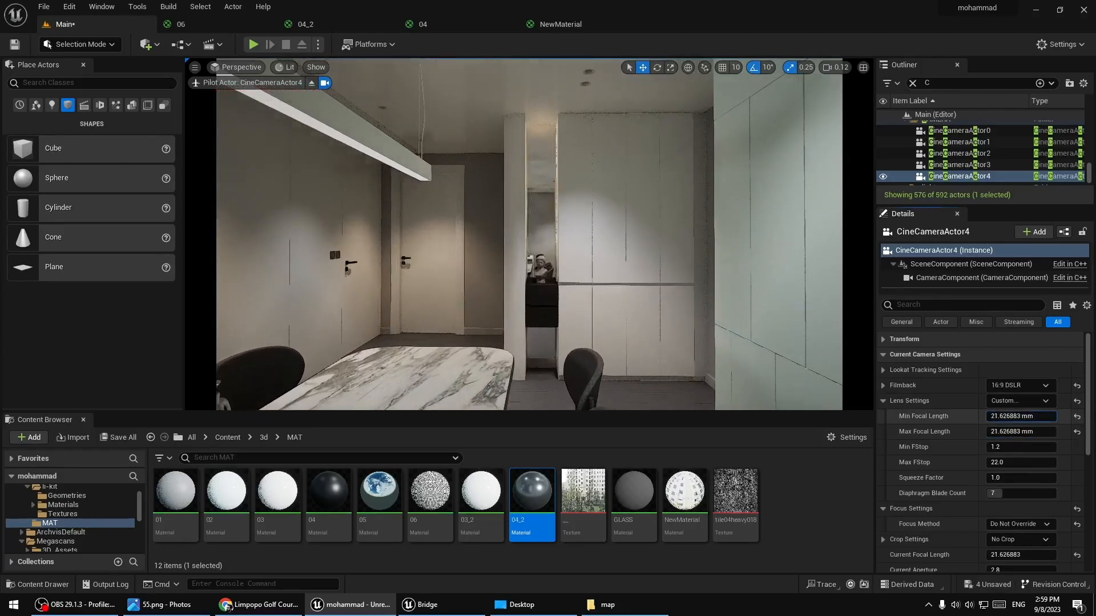
{"action": "middle_click_drag", "start_coordinate": [529, 234], "coordinate": [506, 238]}
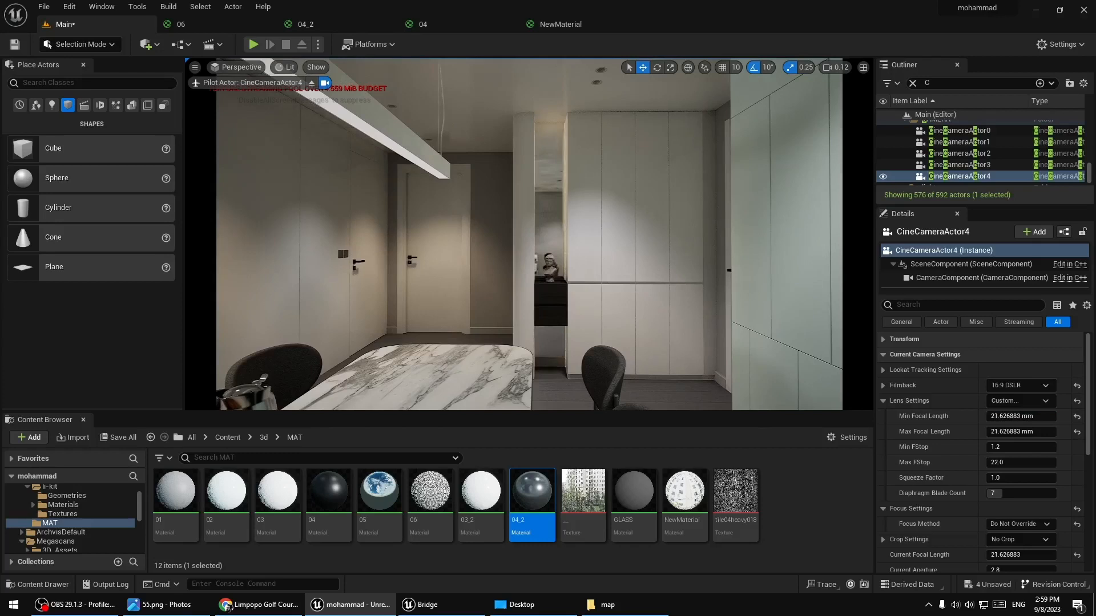
{"action": "right_click_drag", "start_coordinate": [506, 238], "coordinate": [505, 238]}
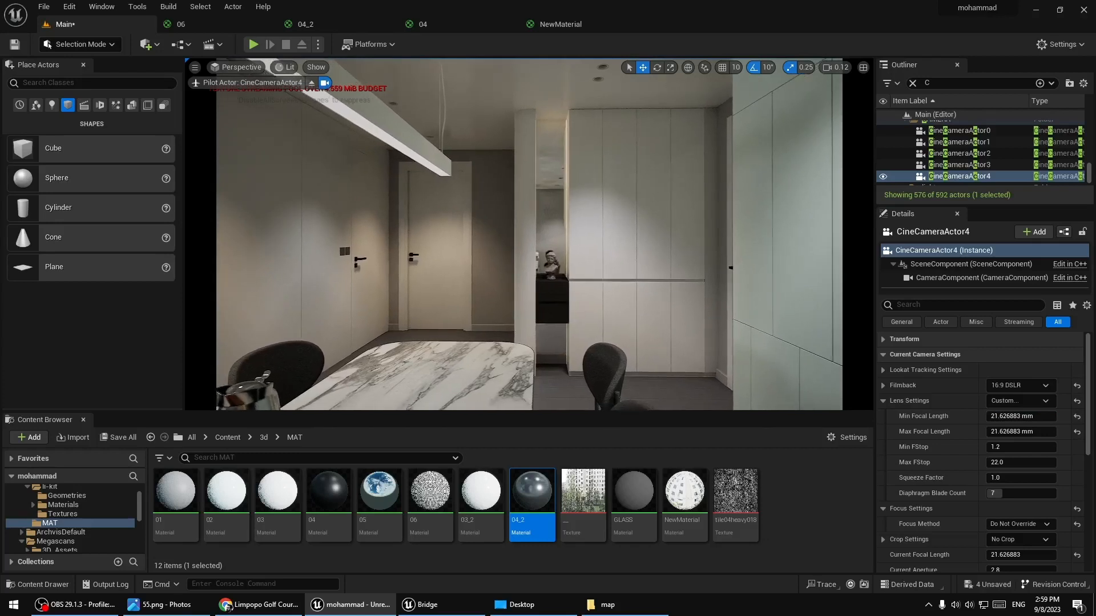
Check the materials assigned to the linear pendant light, the wardrobe doors and the wall panels, and the shot without editor icons
{"action": "left_click", "coordinate": [422, 152]}
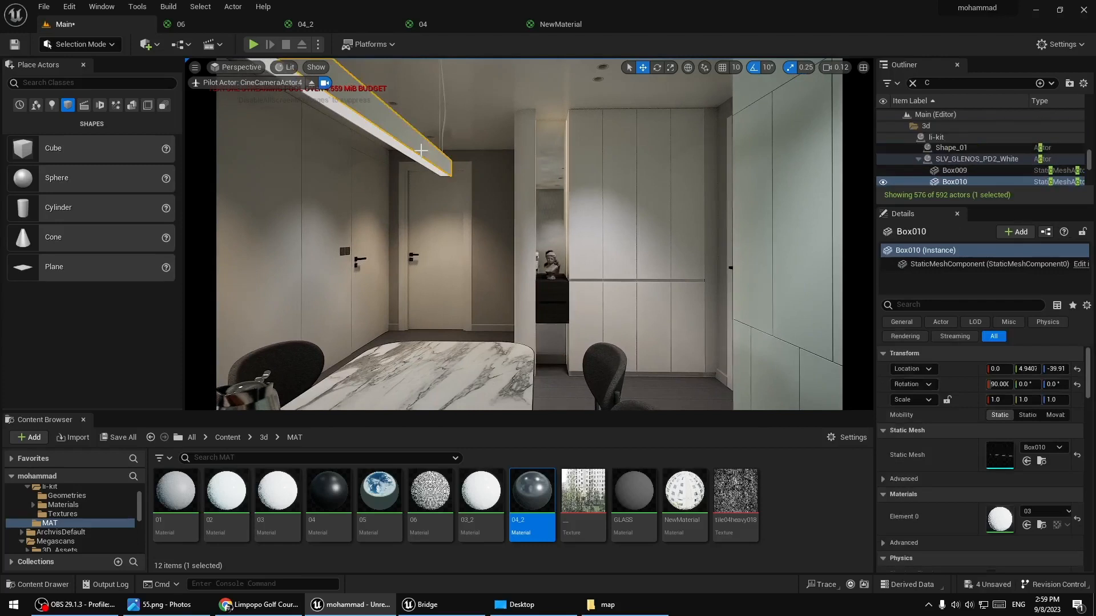
{"action": "left_click", "coordinate": [1041, 525]}
{"action": "left_click_drag", "start_coordinate": [329, 505], "coordinate": [428, 396]}
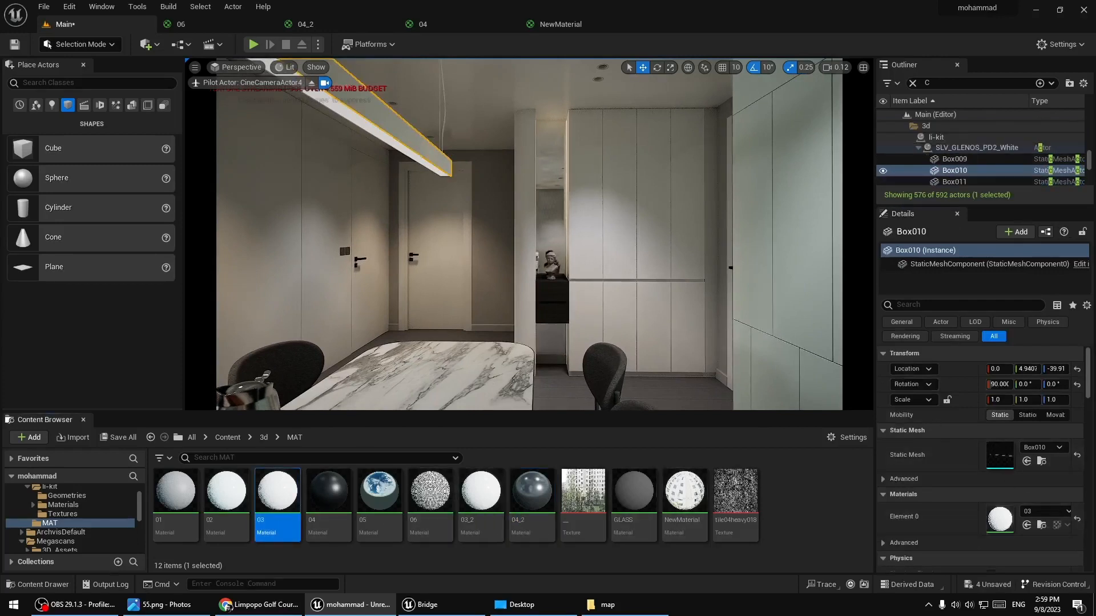
{"action": "left_click", "coordinate": [627, 217]}
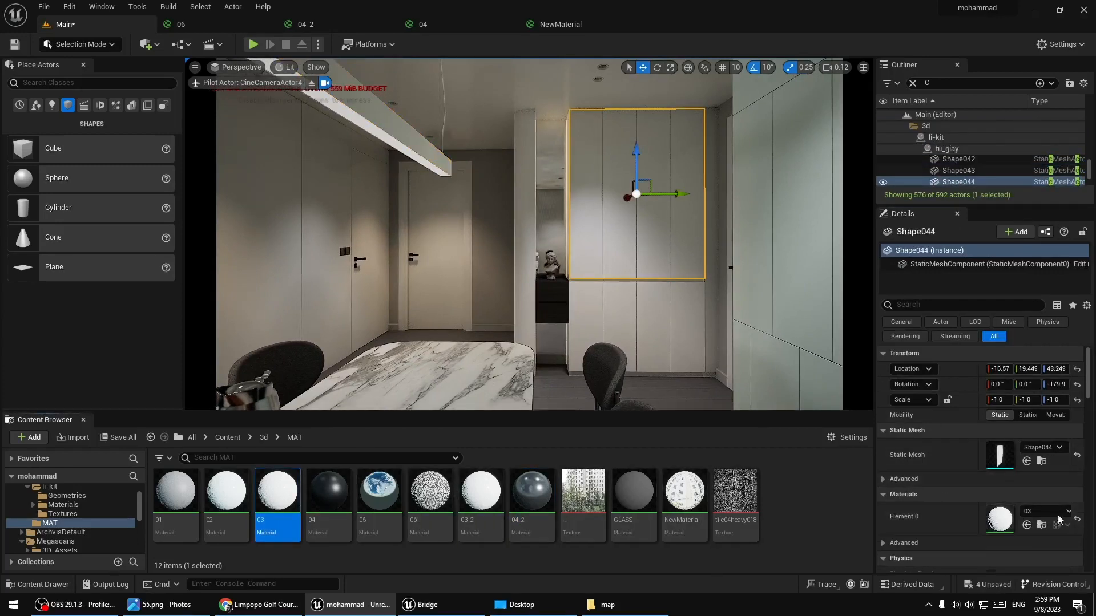
{"action": "left_click", "coordinate": [290, 291]}
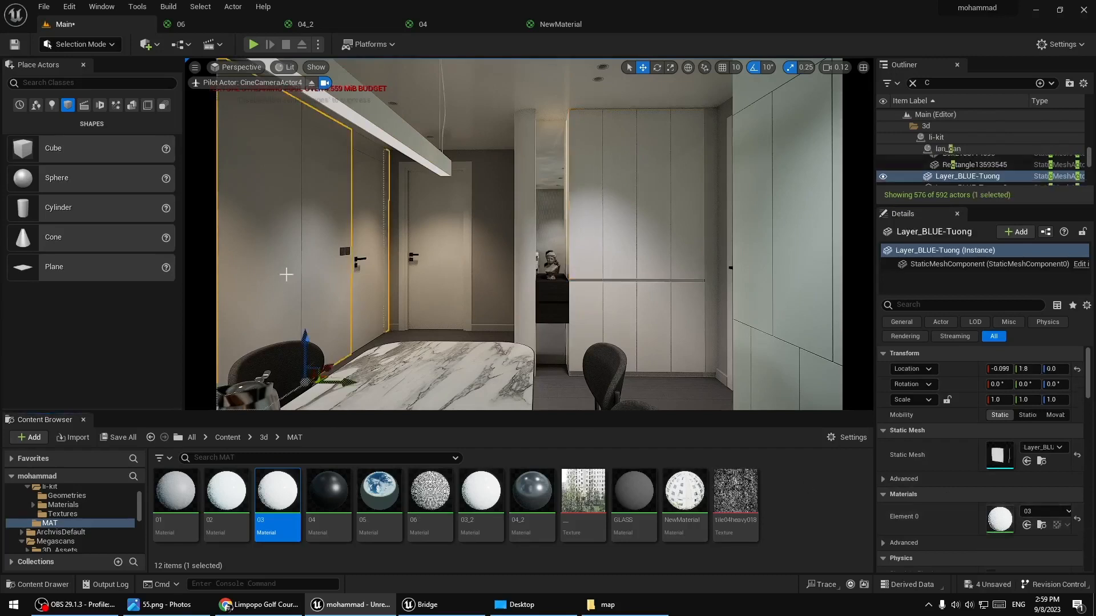
{"action": "key", "text": "Escape"}
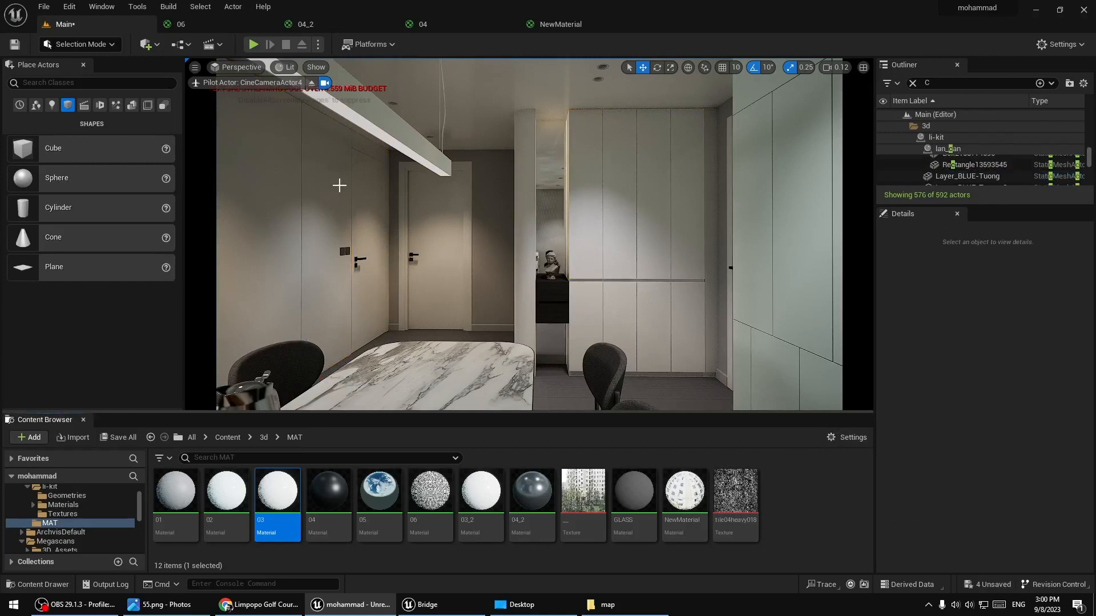
{"action": "key", "text": "g"}
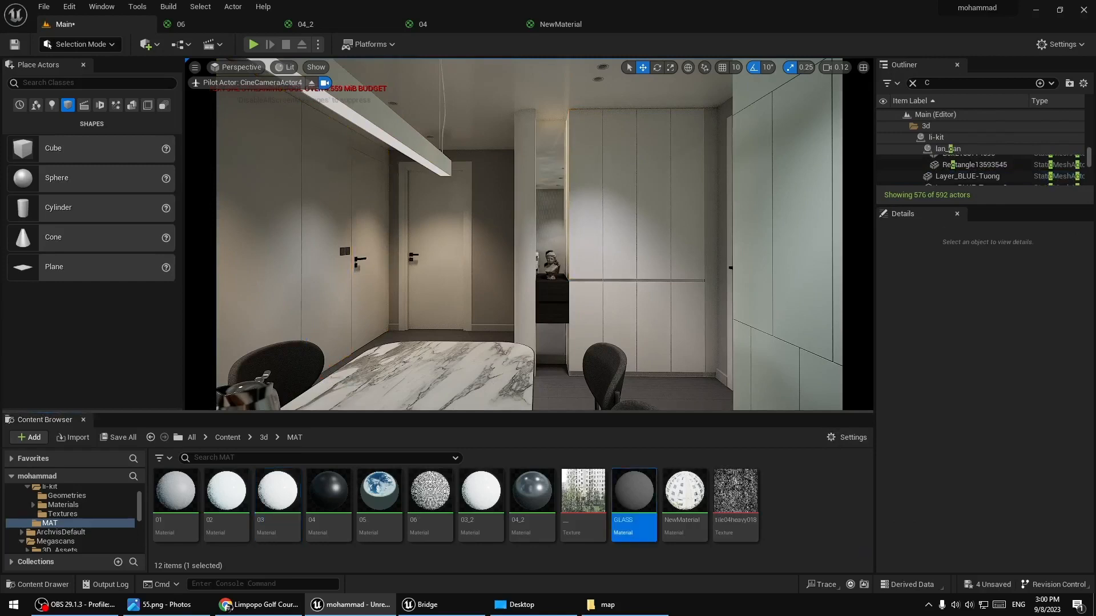
{"action": "right_click", "coordinate": [522, 245]}
{"action": "type", "text": "g"}
{"action": "left_click", "coordinate": [524, 220]}
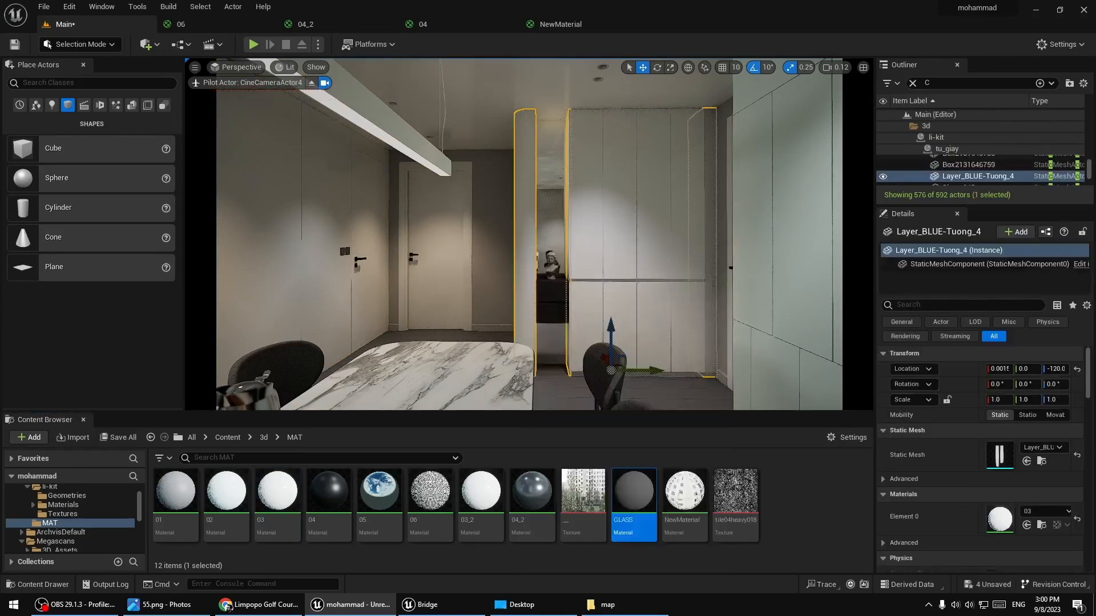
{"action": "key", "text": "g"}
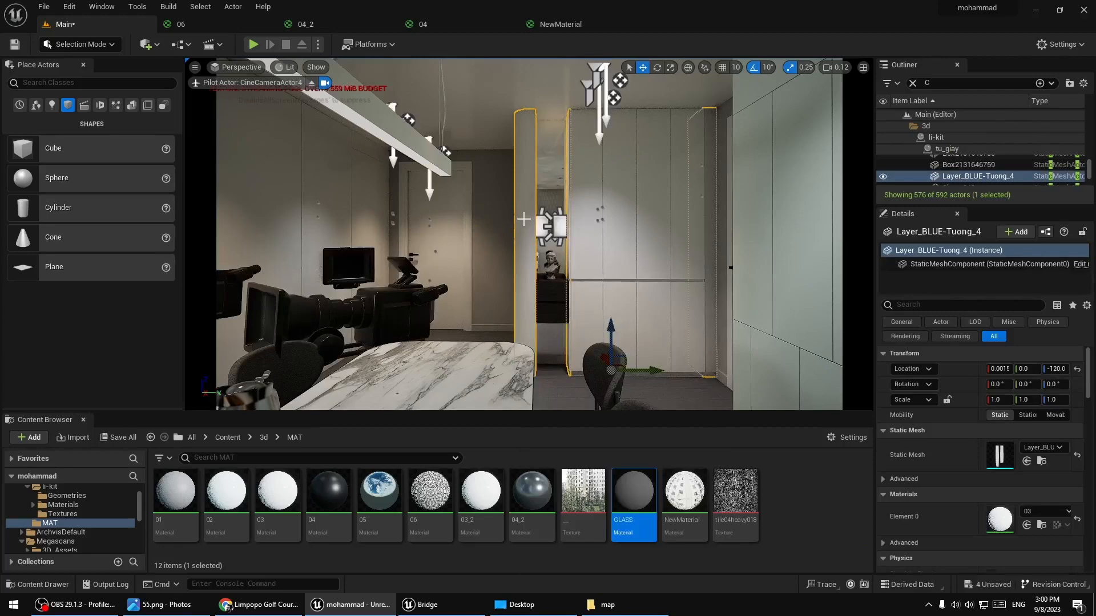
Stop piloting the camera and duplicate CineCameraActor4 sideways above the dining table toward the sofa side
{"action": "left_click", "coordinate": [312, 83]}
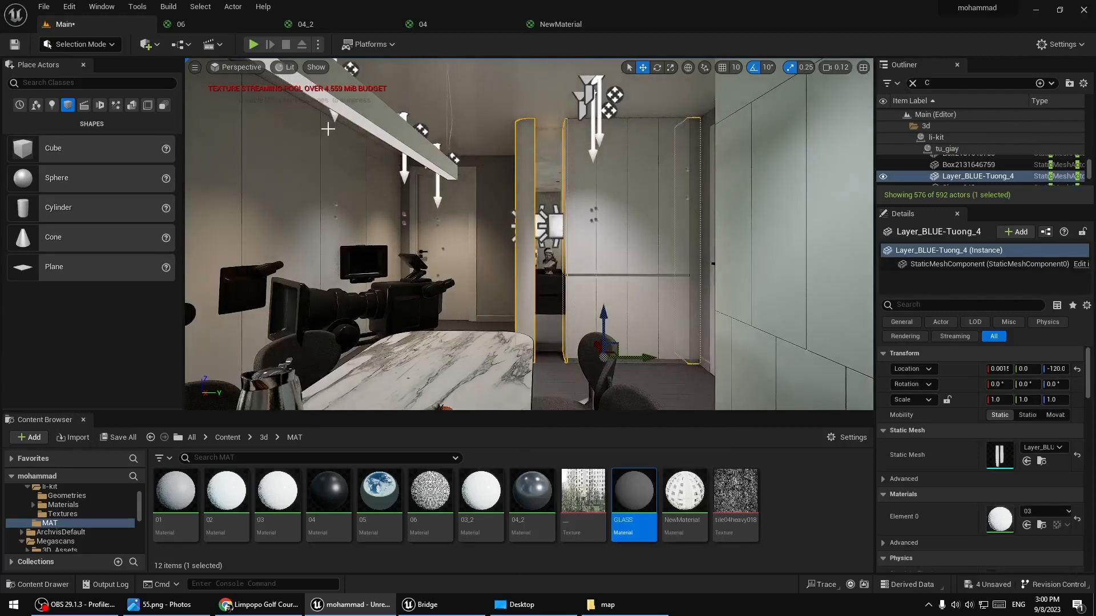
{"action": "right_click_drag", "start_coordinate": [529, 243], "coordinate": [229, 262]}
{"action": "right_click_drag", "start_coordinate": [427, 171], "coordinate": [408, 171]}
{"action": "left_click", "coordinate": [433, 165]}
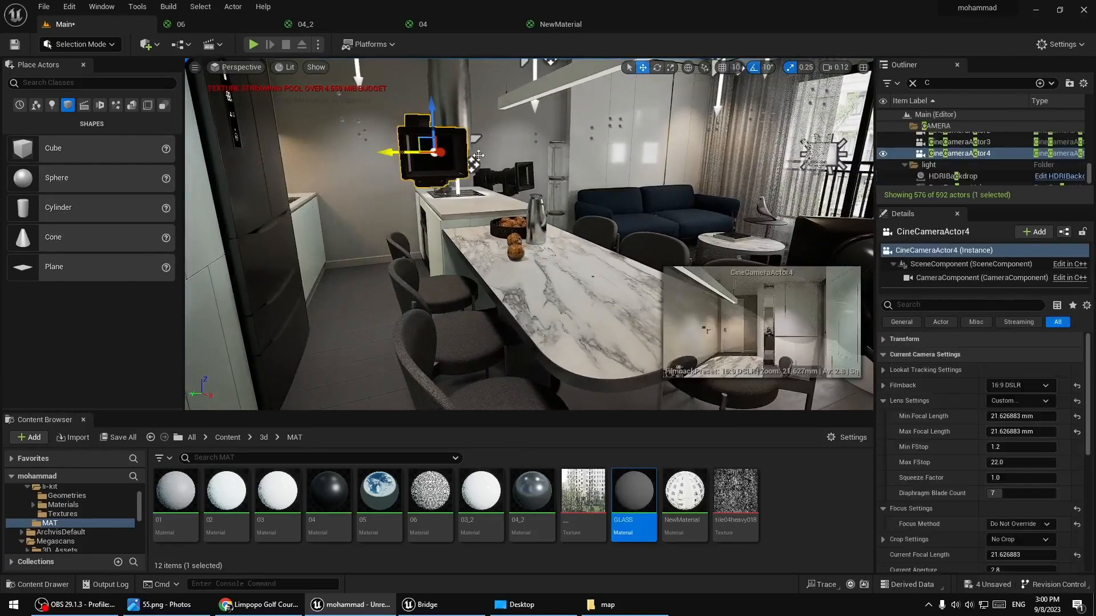
{"action": "left_click_drag", "start_coordinate": [399, 152], "coordinate": [527, 156]}
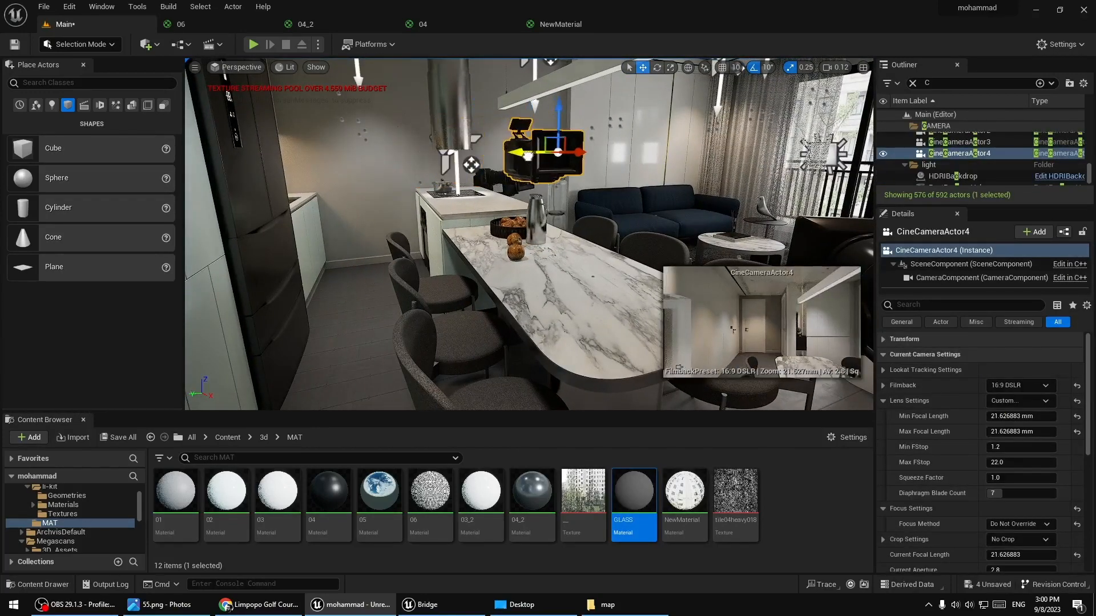
{"action": "key", "text": "ctrl+z"}
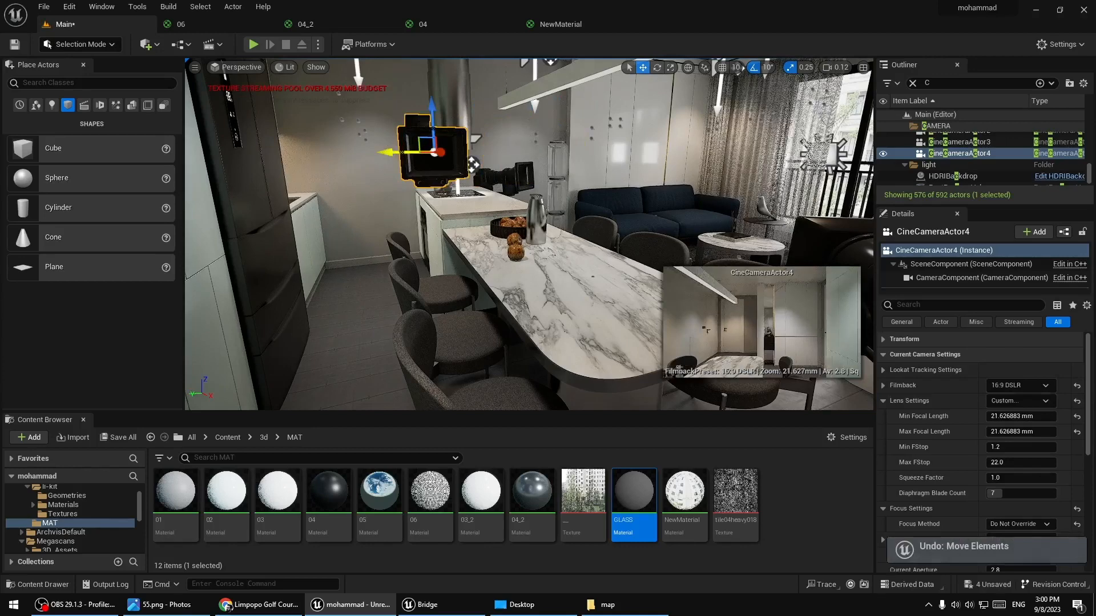
{"action": "left_click_drag", "start_coordinate": [388, 152], "coordinate": [499, 153], "text": "alt"}
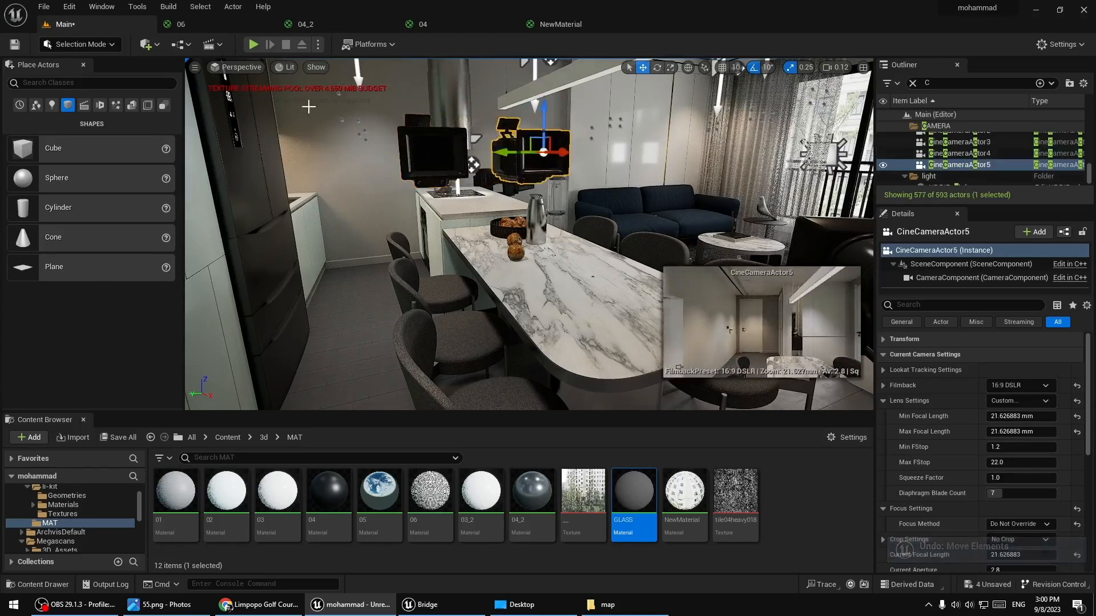
Look through the duplicated camera, CineCameraActor5, and turn it around toward the marble dining table and fridge
{"action": "left_click", "coordinate": [239, 67]}
{"action": "left_click", "coordinate": [303, 252]}
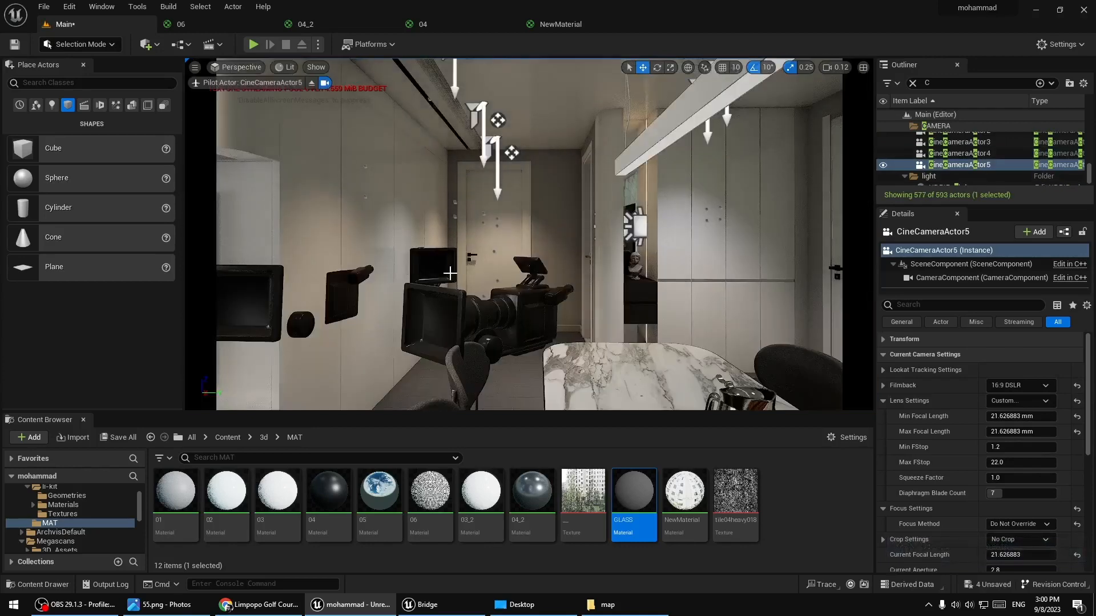
{"action": "key", "text": "d"}
{"action": "right_click_drag", "start_coordinate": [604, 290], "coordinate": [673, 290]}
{"action": "key", "text": "w"}
{"action": "key", "text": "w"}
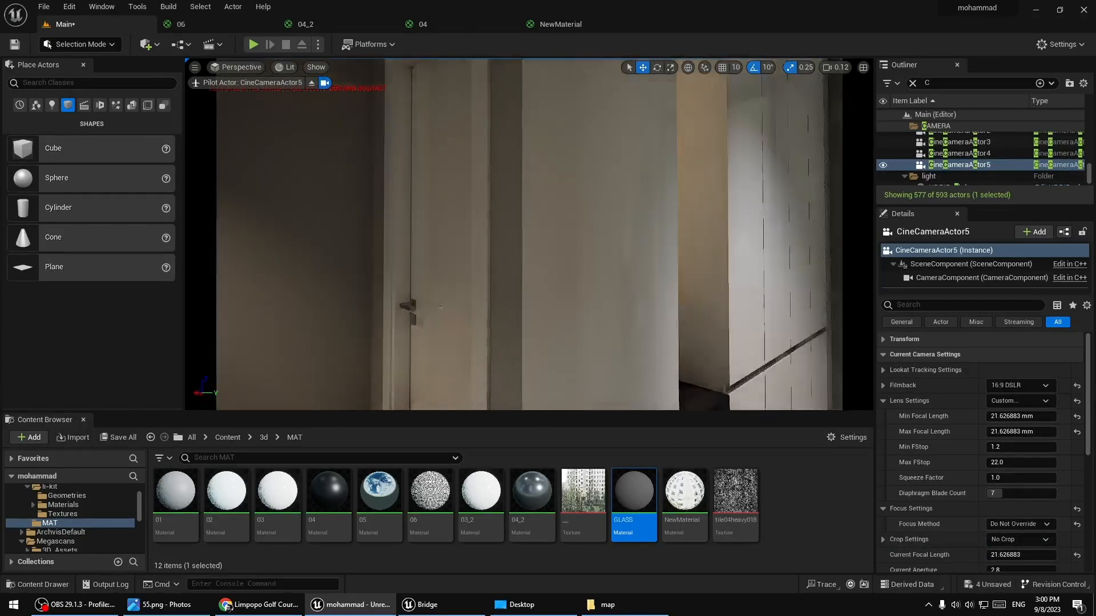
{"action": "right_click_drag", "start_coordinate": [534, 257], "coordinate": [771, 256]}
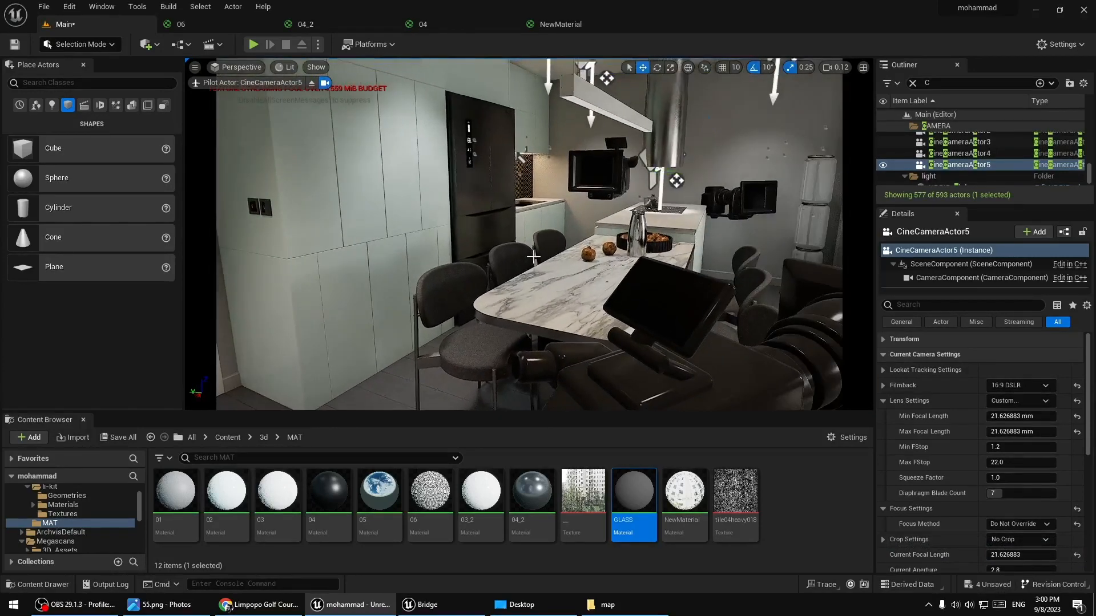
{"action": "left_click", "coordinate": [221, 94]}
{"action": "left_click", "coordinate": [197, 86]}
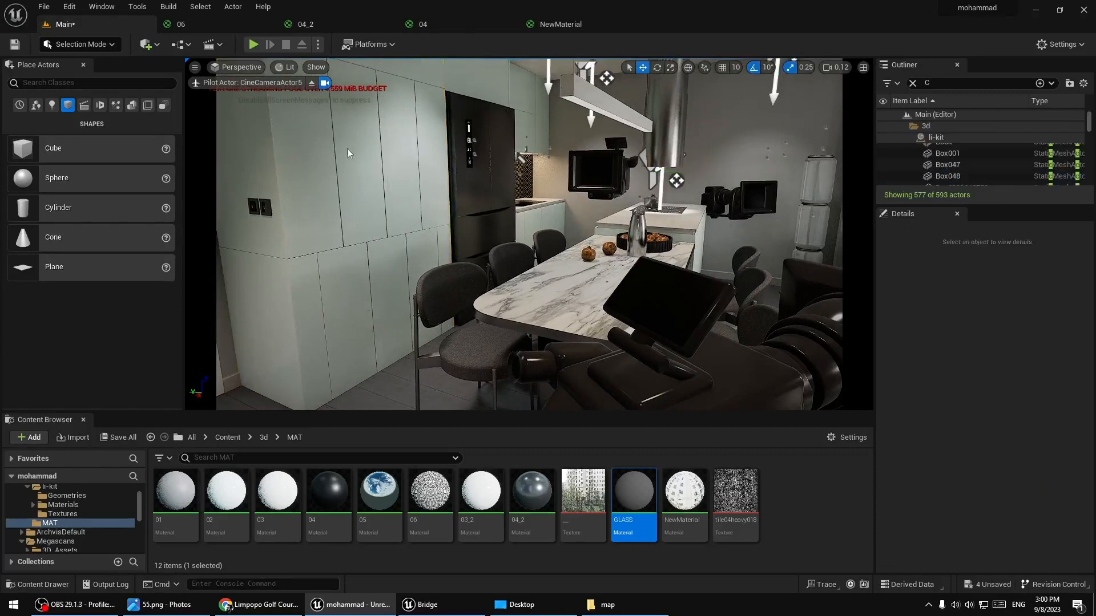
Move CineCameraActor5 back into the living room to face the kitchen island and dining chairs frontally, comparing with 55.png in Photos
{"action": "right_click_drag", "start_coordinate": [348, 150], "coordinate": [423, 142]}
{"action": "key", "text": "alt+Tab"}
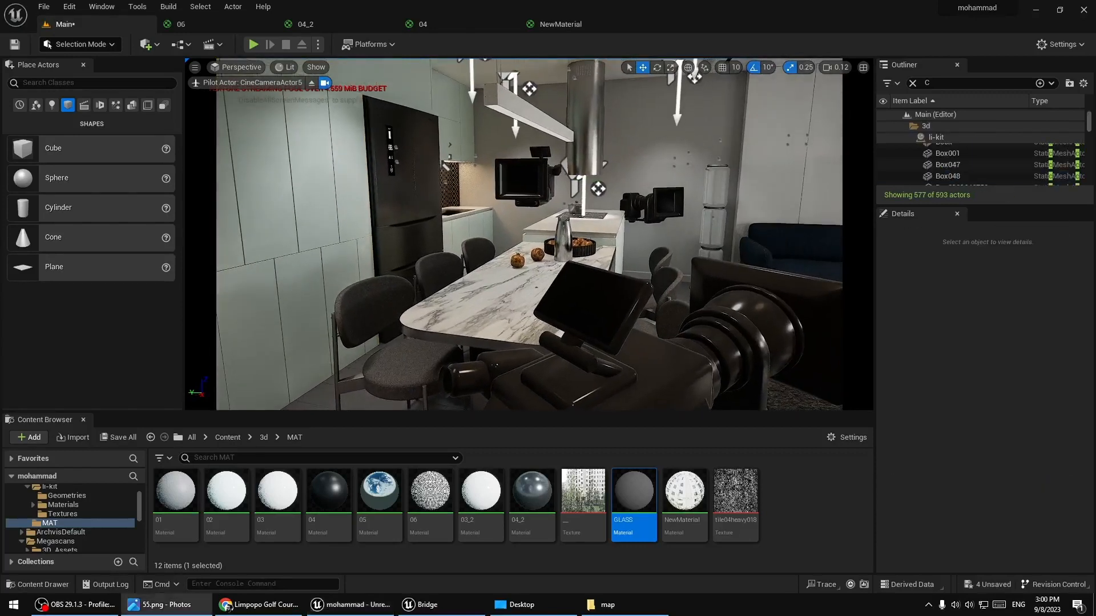
{"action": "right_click_drag", "start_coordinate": [471, 301], "coordinate": [565, 260]}
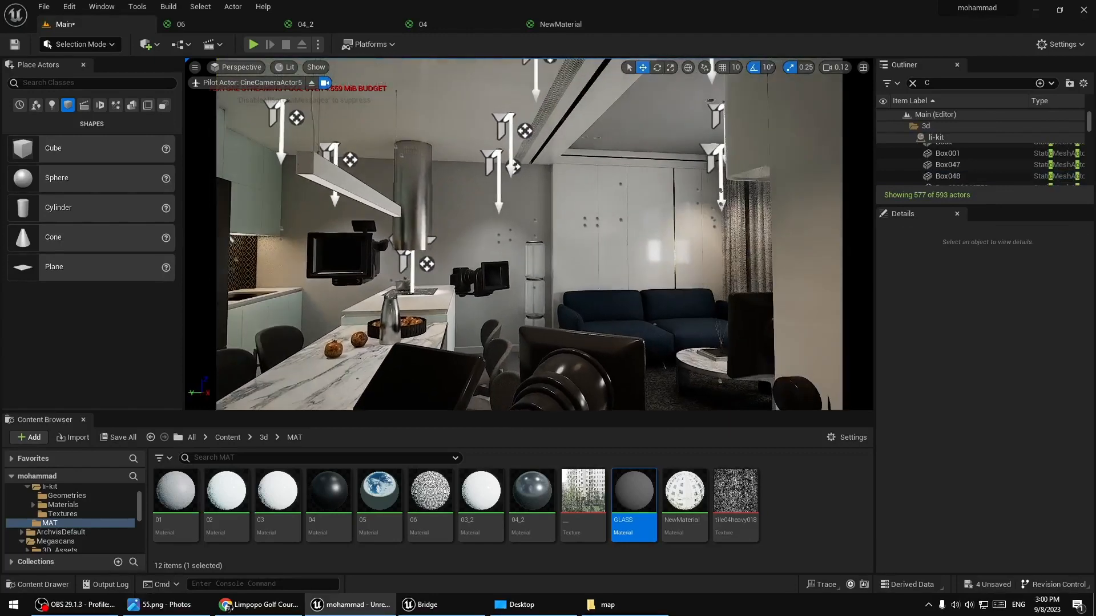
{"action": "key", "text": "alt+Tab"}
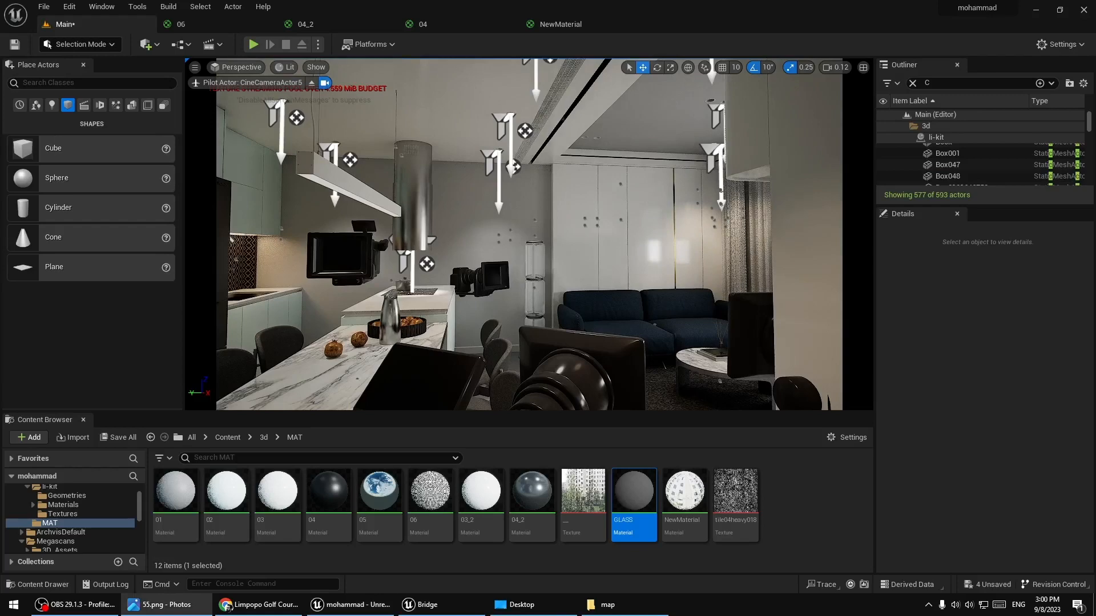
{"action": "right_click_drag", "start_coordinate": [630, 320], "coordinate": [673, 322]}
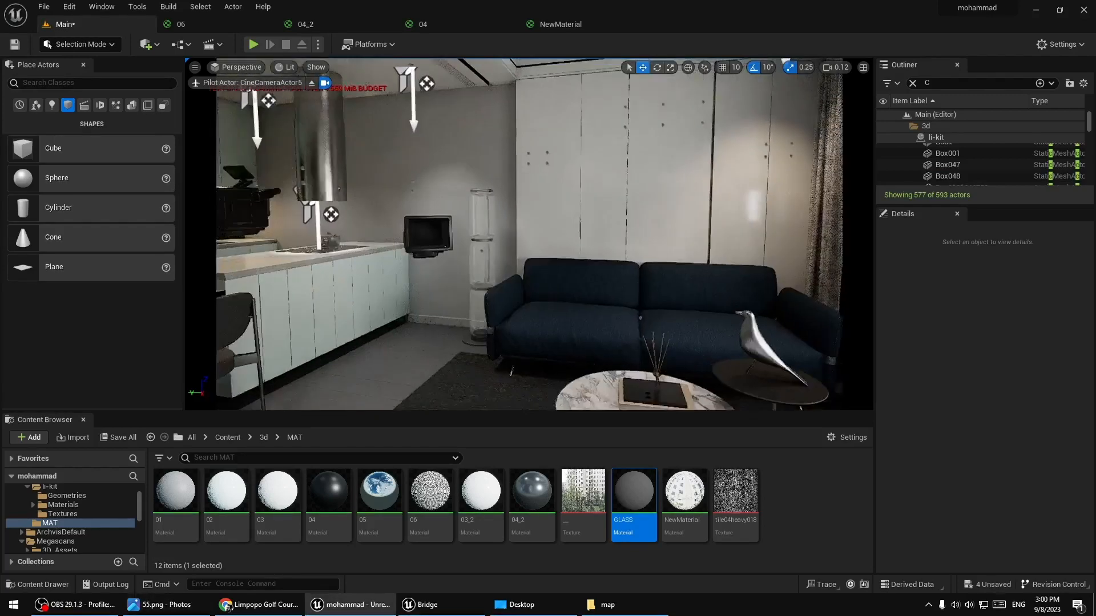
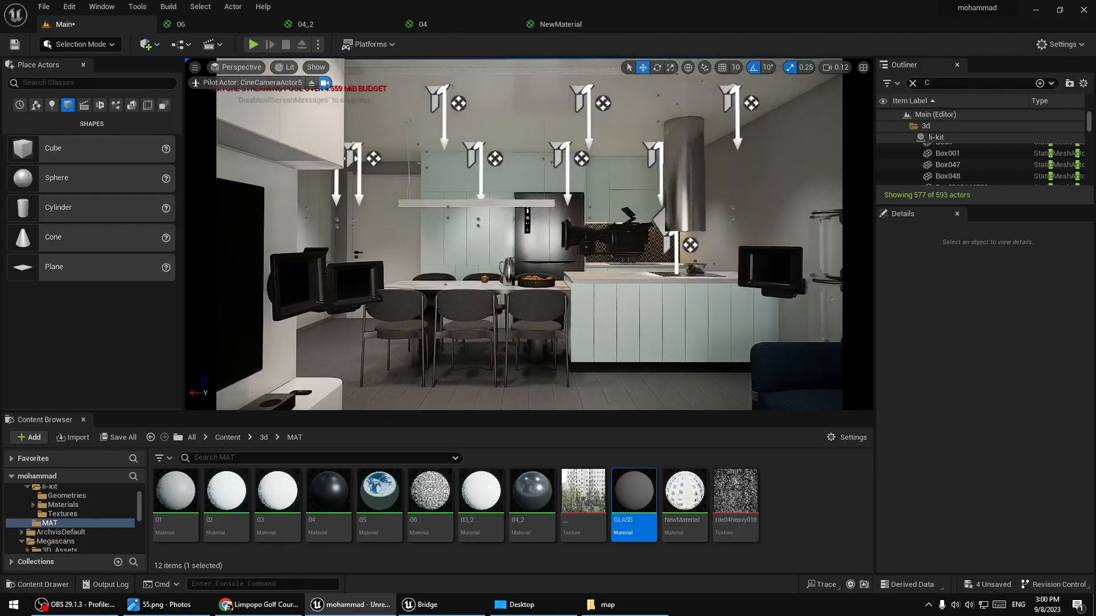
{"action": "key", "text": "alt+Tab"}
{"action": "key", "text": "alt+Tab"}
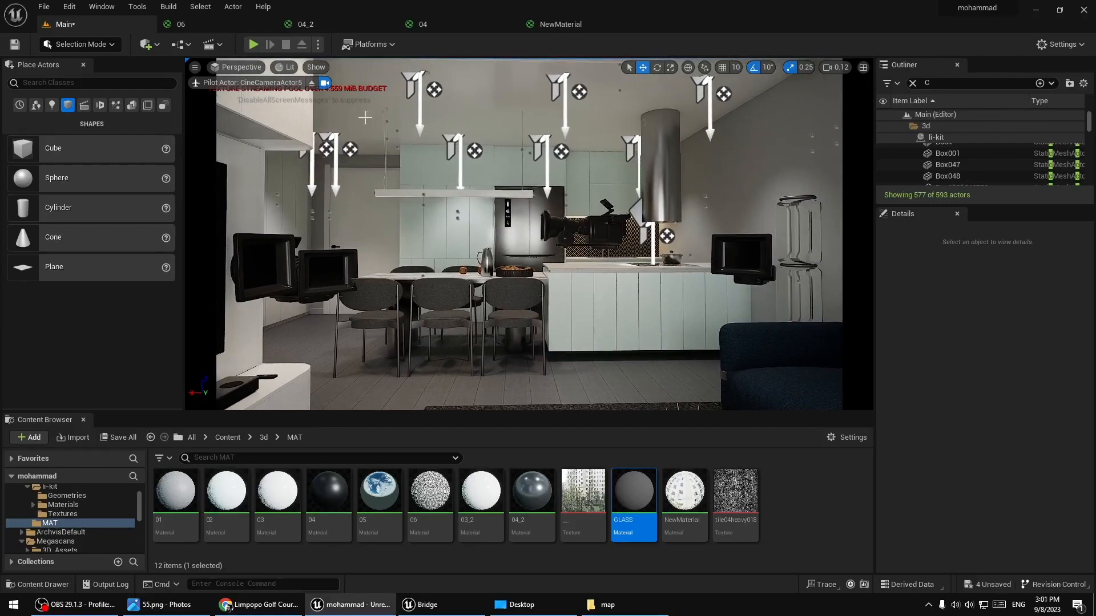
Stop piloting, duplicate CineCameraActor5 sideways toward the TV wall, and look through the copy
{"action": "left_click", "coordinate": [324, 83]}
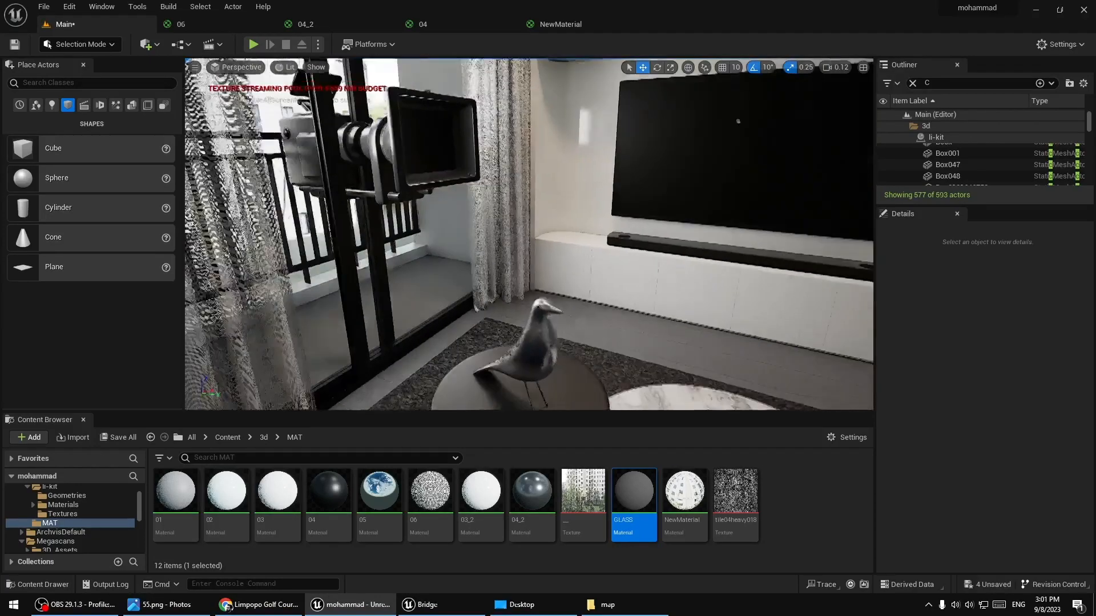
{"action": "left_click", "coordinate": [380, 145]}
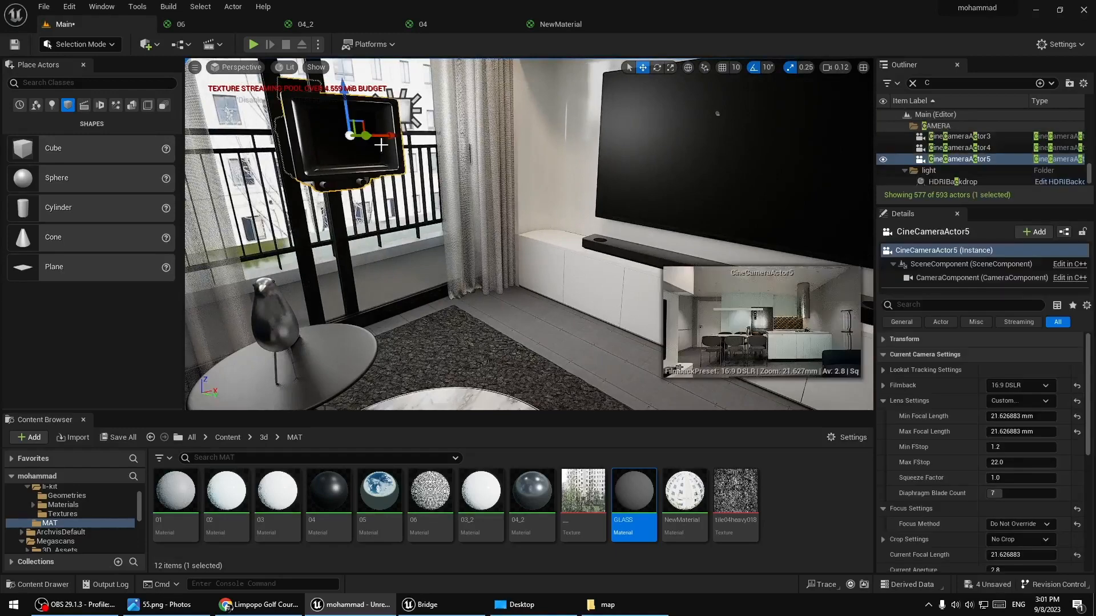
{"action": "left_click_drag", "start_coordinate": [365, 137], "coordinate": [558, 173], "text": "alt"}
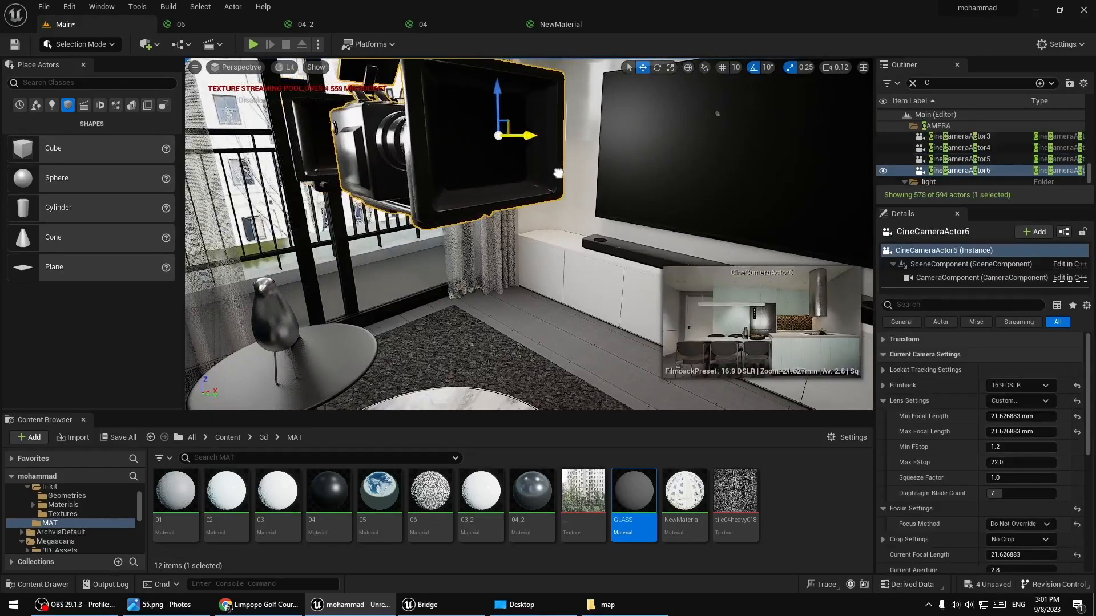
{"action": "left_click", "coordinate": [252, 68]}
{"action": "left_click", "coordinate": [249, 269]}
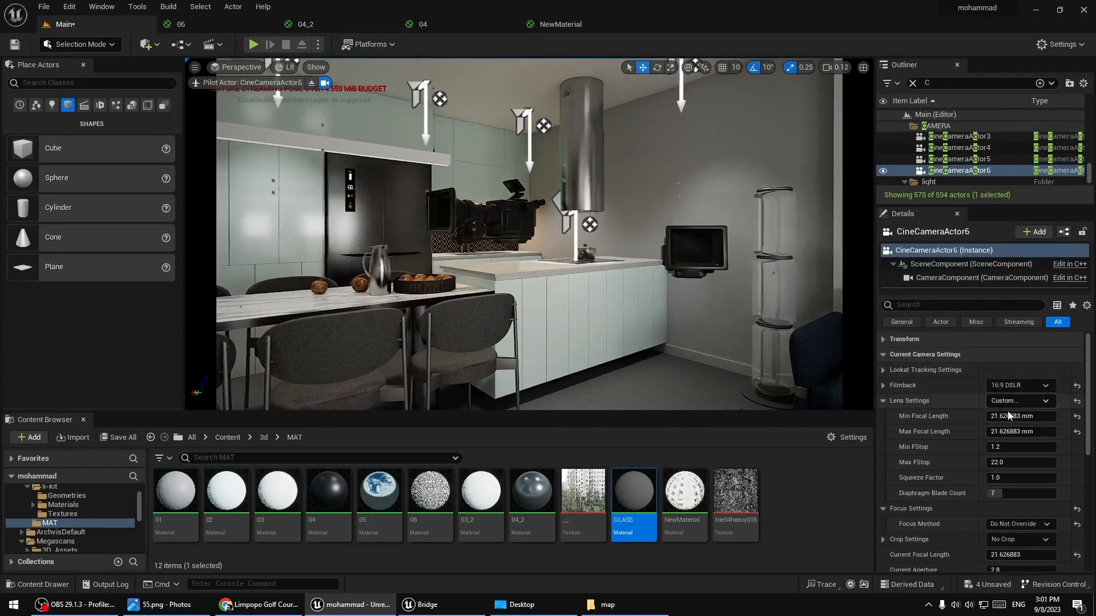
Set CineCameraActor6's minimum and maximum focal lengths to about 35 mm and hide the editor icons in the viewport
{"action": "left_click_drag", "start_coordinate": [1009, 416], "coordinate": [1014, 416]}
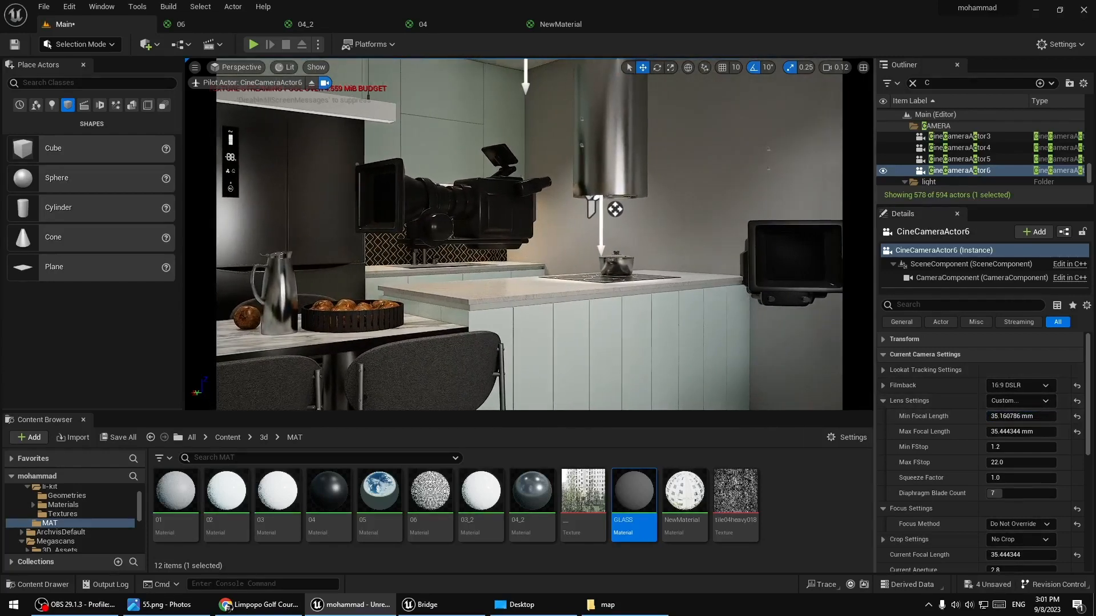
{"action": "key", "text": "g"}
{"action": "key", "text": "Left"}
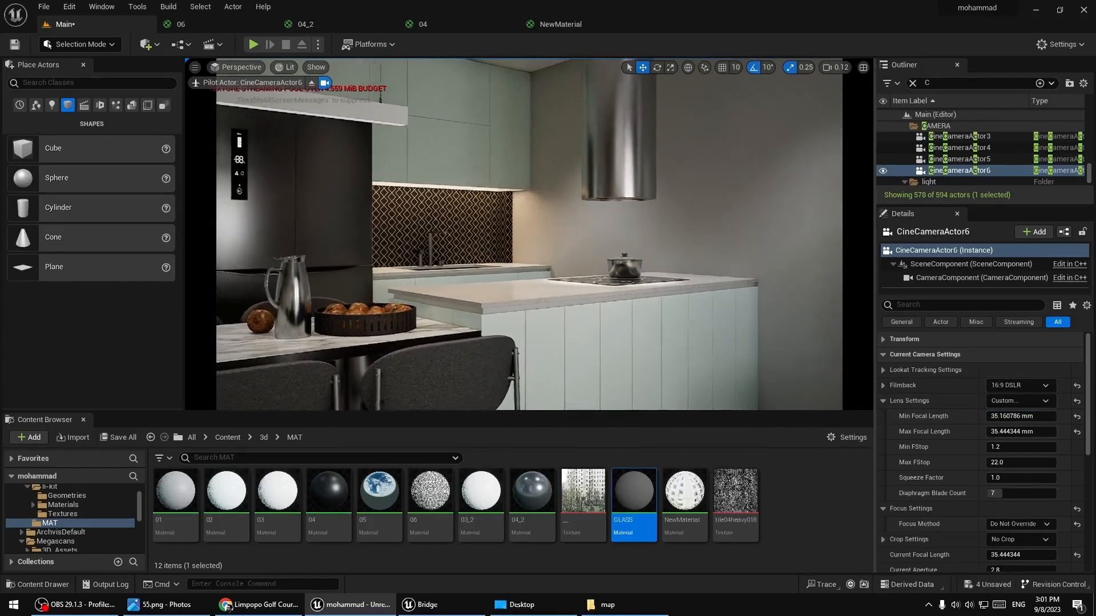
Reframe CineCameraActor6 on the kitchen island with the metal jug and dining table in the foreground, comparing with 55.png in Photos
{"action": "key", "text": "alt+Tab"}
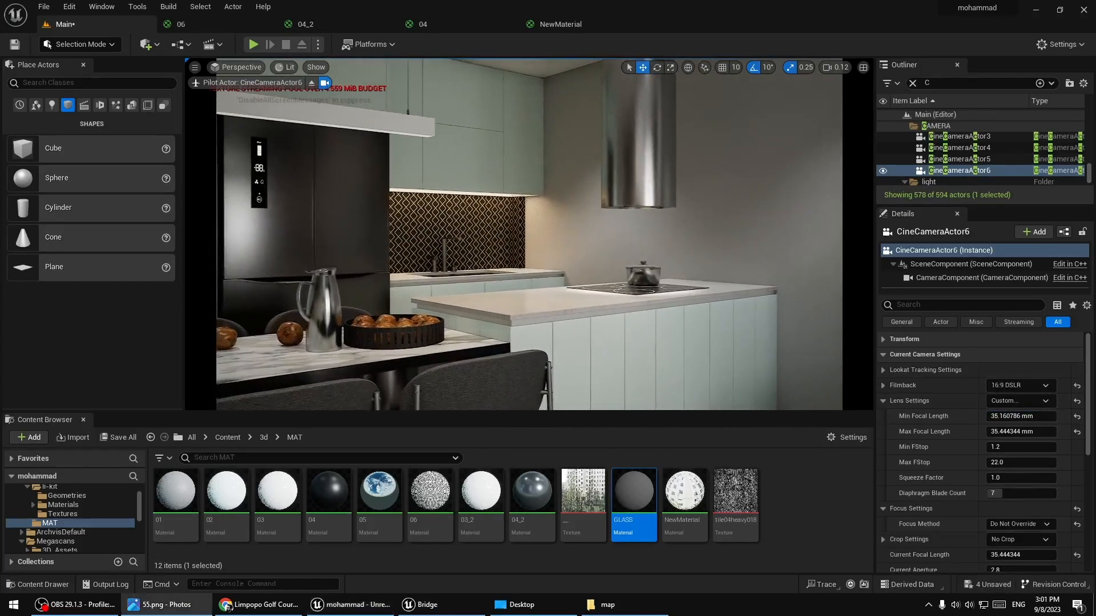
{"action": "key", "text": "Up"}
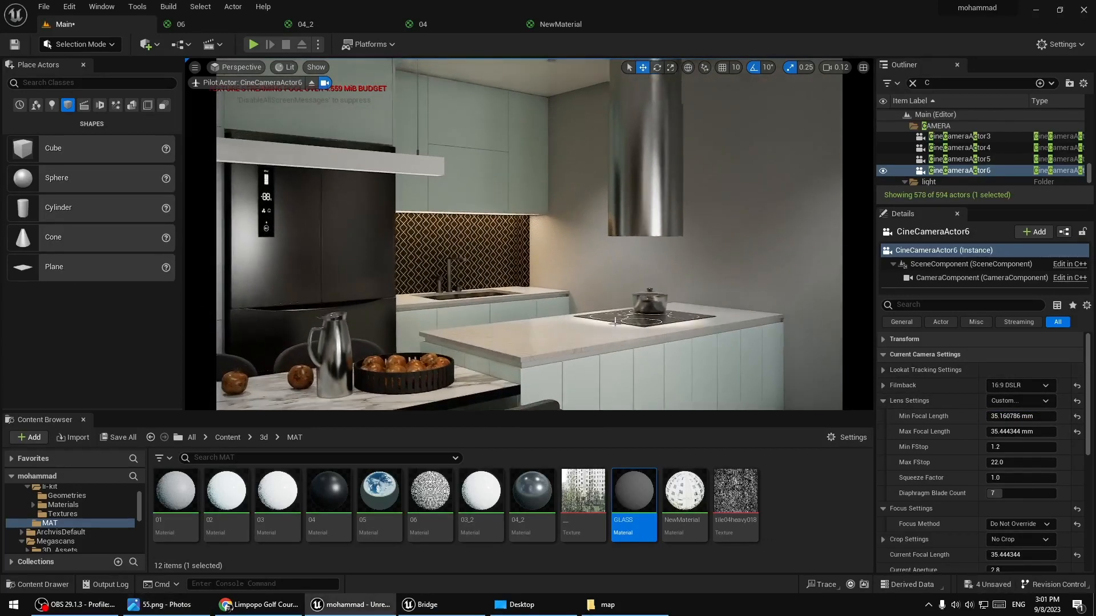
{"action": "key", "text": "Left"}
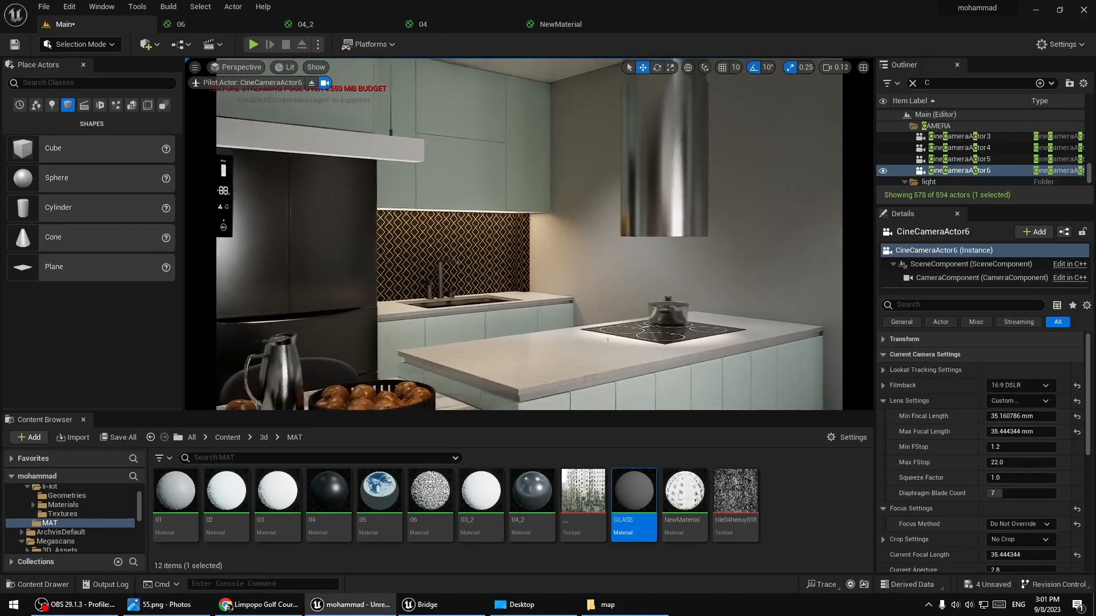
{"action": "key", "text": "Down"}
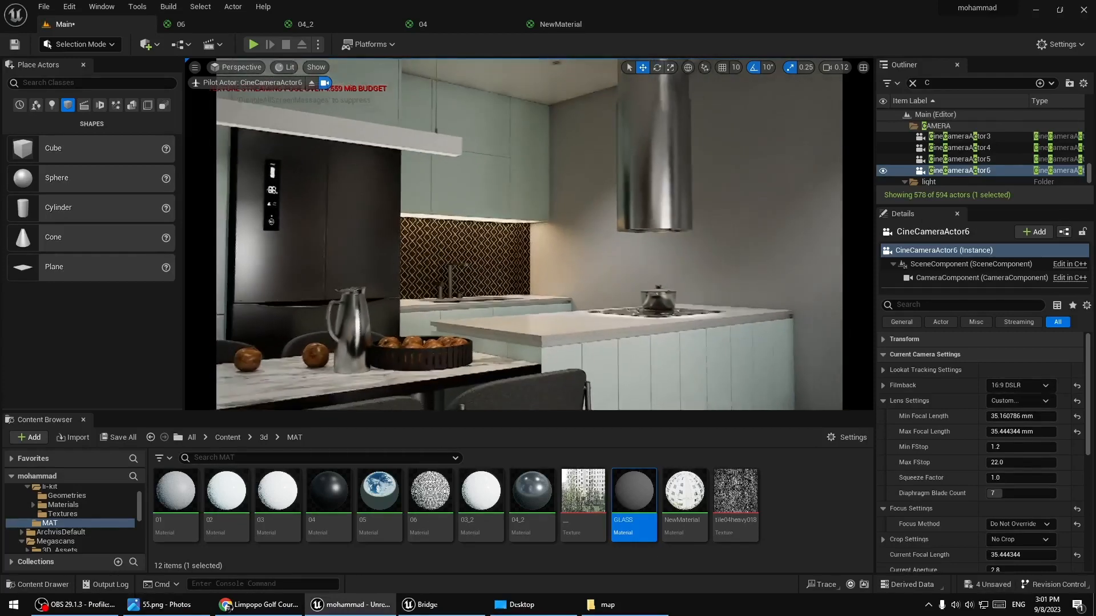
{"action": "right_click_drag", "start_coordinate": [529, 234], "coordinate": [534, 261]}
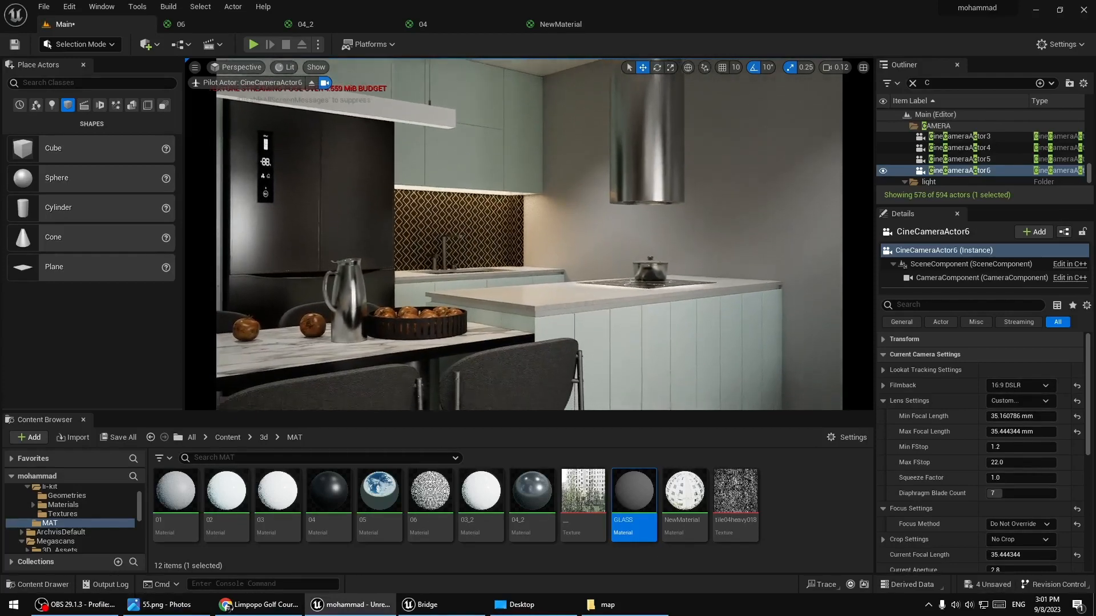
Change the base color of material 02 on the kitchen island's front panel to pure white (1, 1, 1) and apply it
{"action": "left_click", "coordinate": [278, 496]}
{"action": "left_click", "coordinate": [679, 351]}
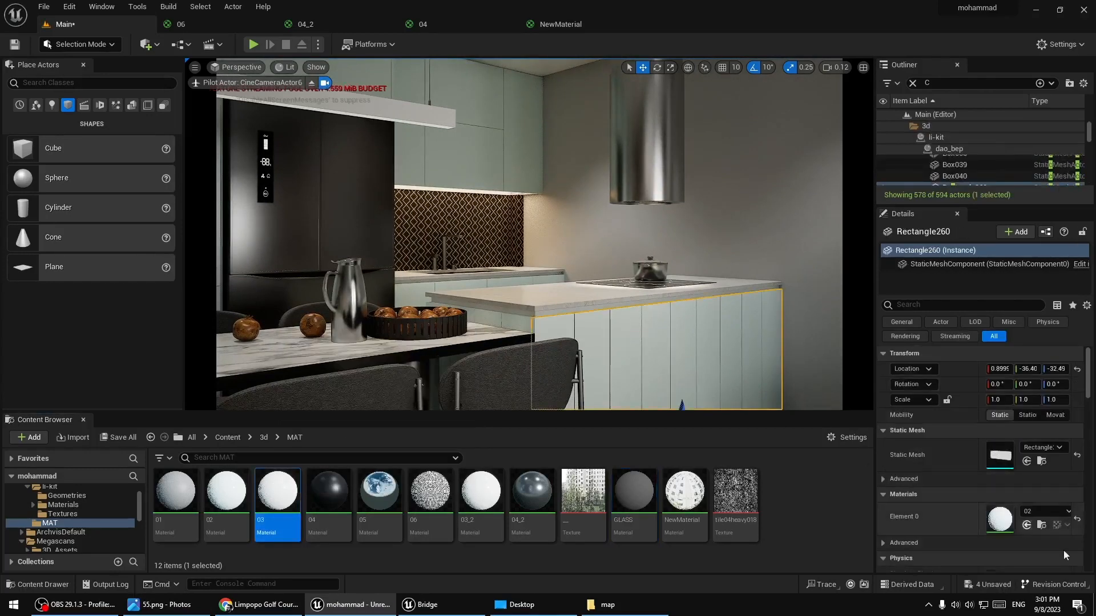
{"action": "left_click", "coordinate": [1042, 525]}
{"action": "double_click", "coordinate": [226, 495]}
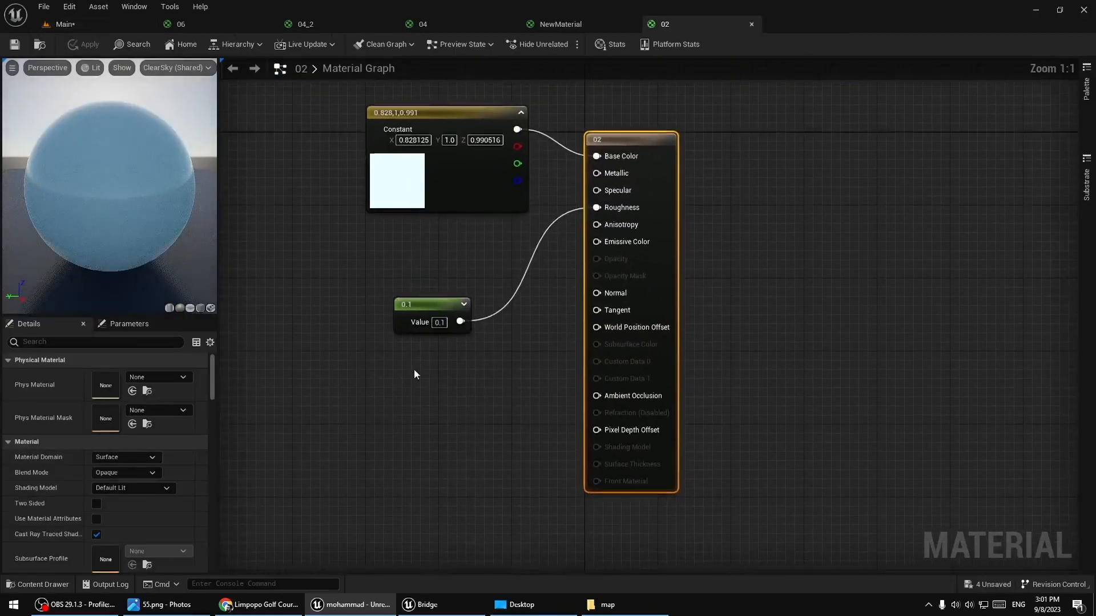
{"action": "double_click", "coordinate": [414, 182]}
{"action": "left_click_drag", "start_coordinate": [565, 305], "coordinate": [565, 341]}
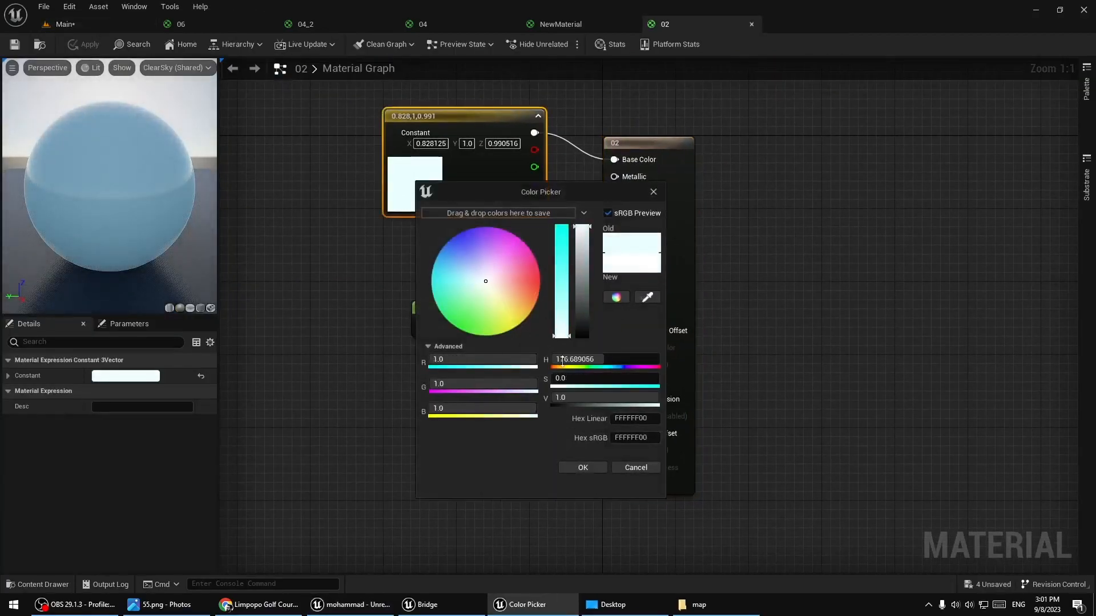
{"action": "left_click", "coordinate": [582, 467]}
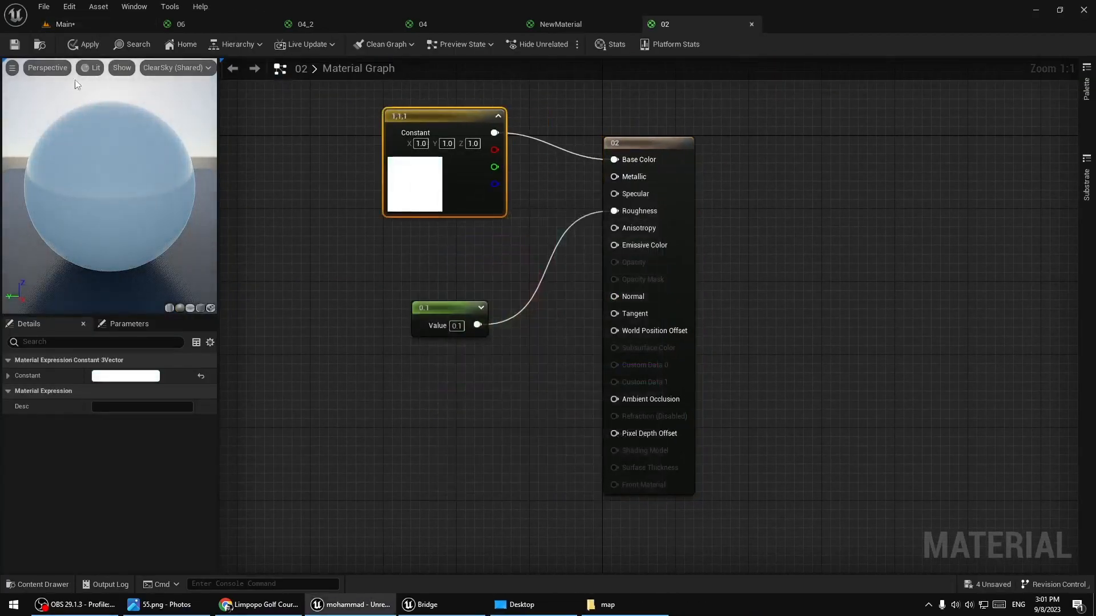
{"action": "left_click", "coordinate": [85, 43]}
{"action": "left_click", "coordinate": [77, 22]}
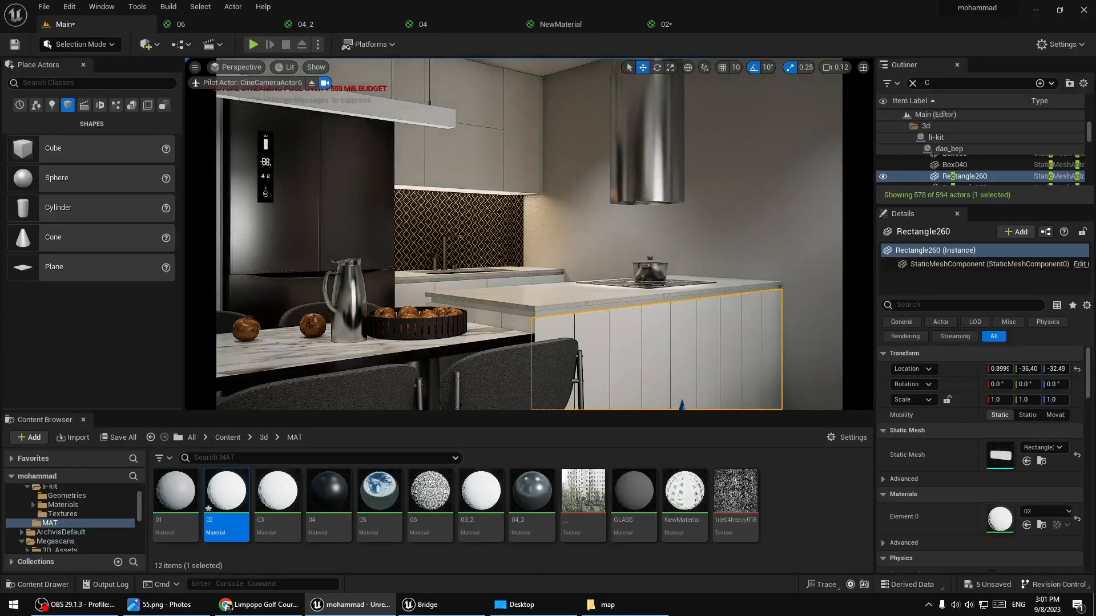
Clear the selection to inspect the recolored kitchen, and select the gold-patterned backsplash behind the sink to check its material
{"action": "left_click", "coordinate": [765, 211]}
{"action": "key", "text": "Escape"}
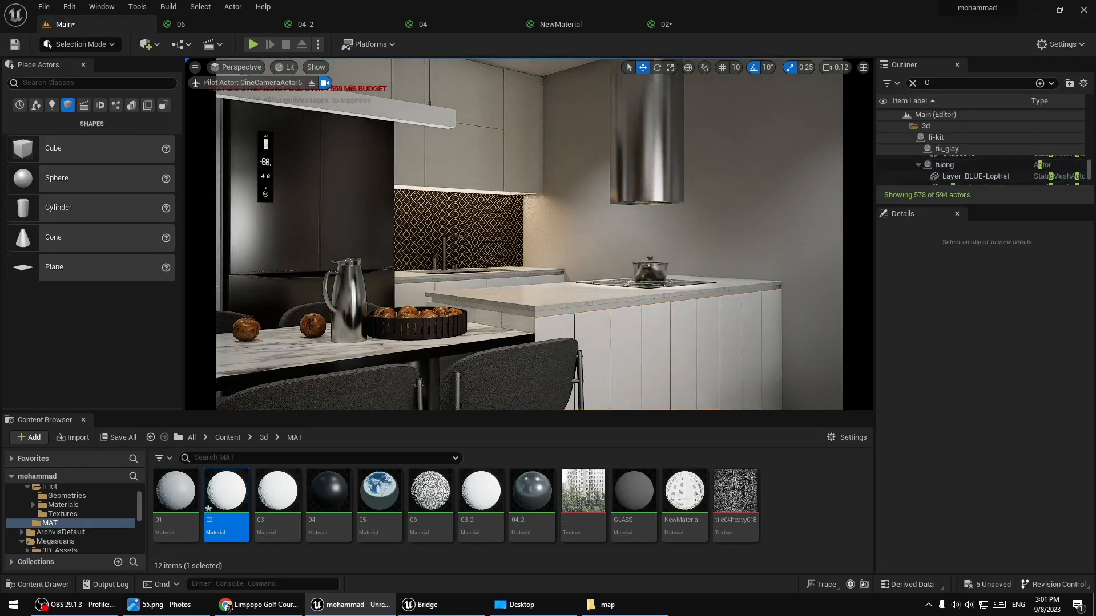
{"action": "right_click", "coordinate": [618, 260]}
{"action": "left_click", "coordinate": [601, 247]}
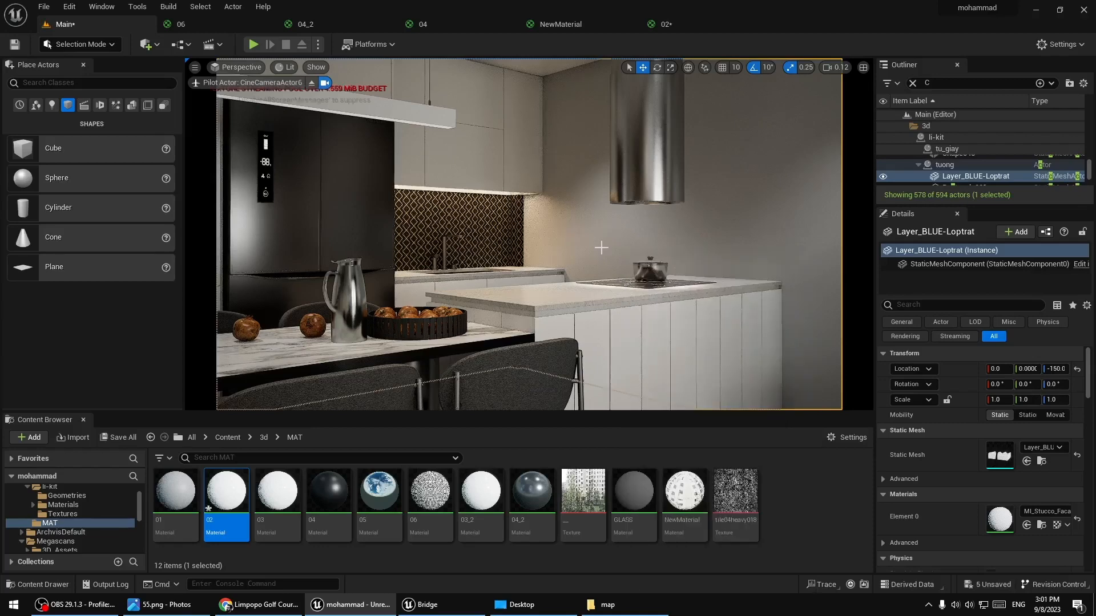
{"action": "left_click", "coordinate": [494, 221]}
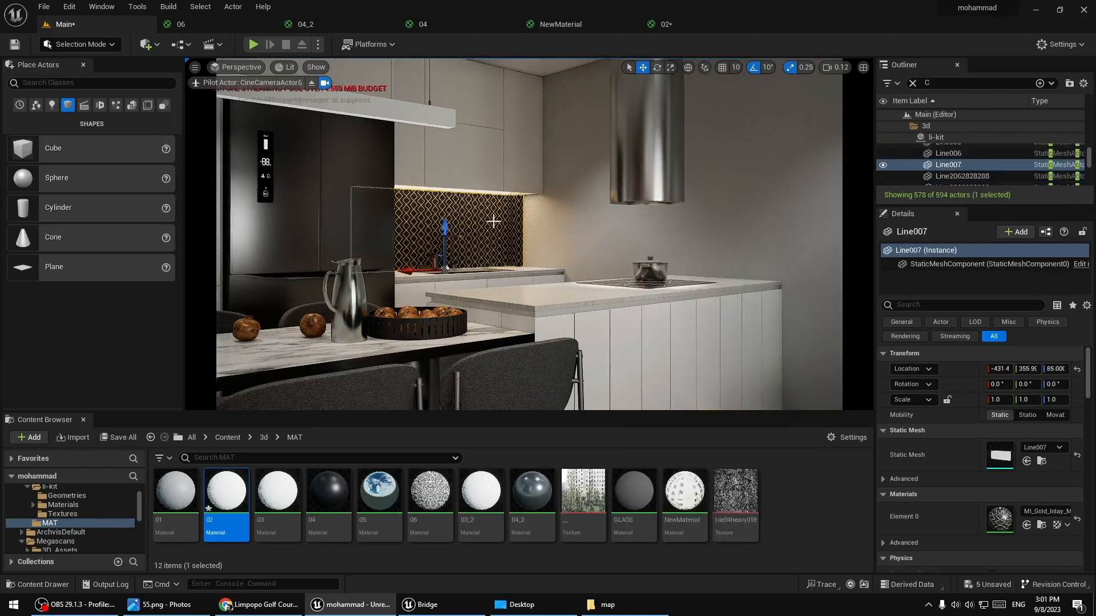
Switch to Quixel Bridge and open the Marble category of the Surfaces library
{"action": "left_click", "coordinate": [412, 605]}
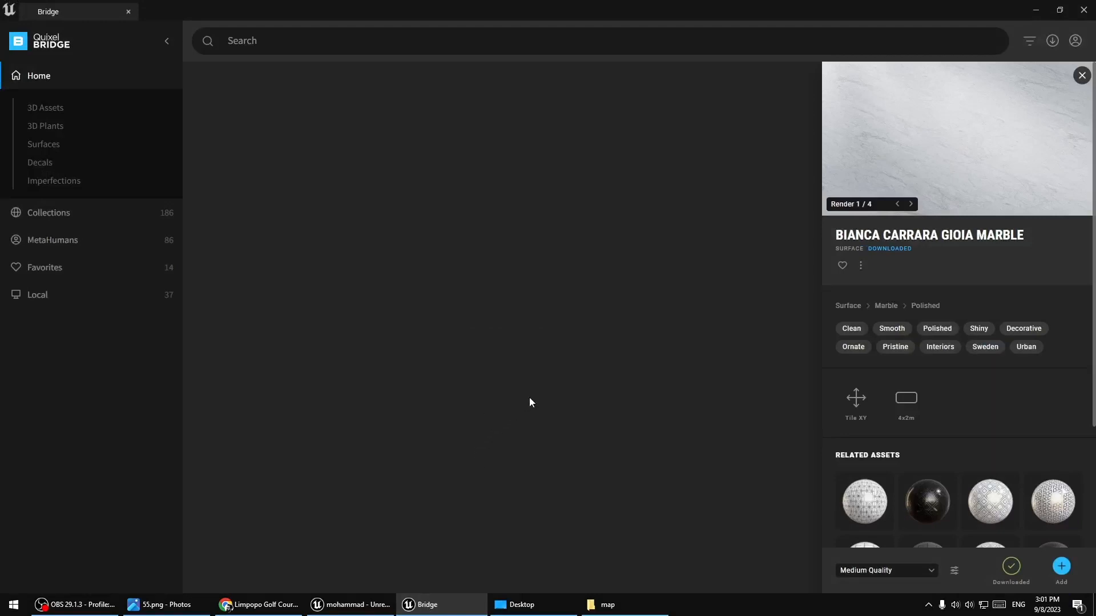
{"action": "left_click", "coordinate": [867, 501]}
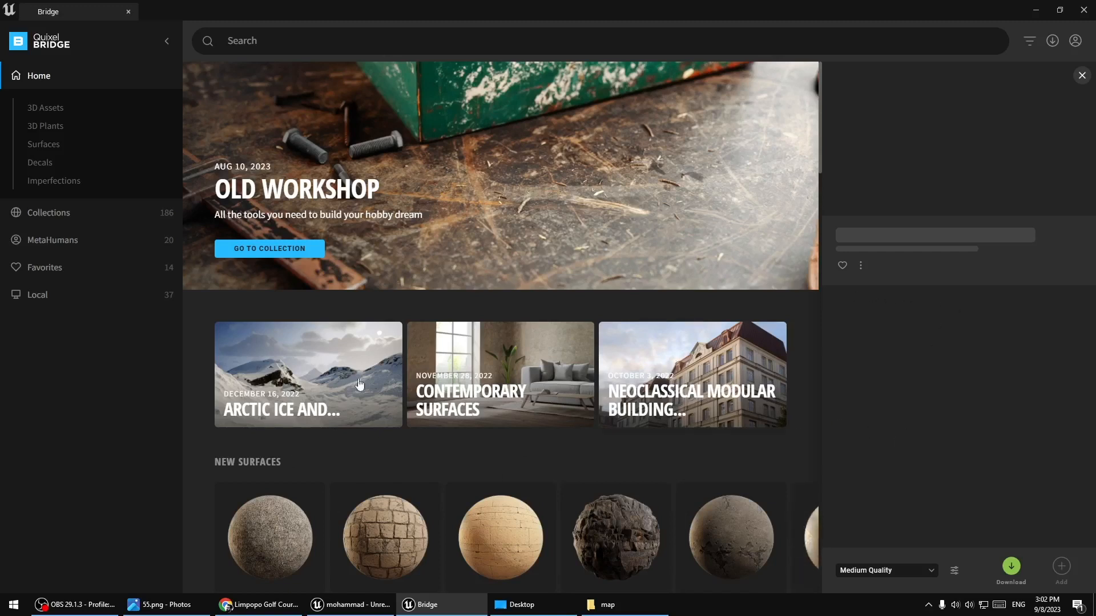
{"action": "left_click", "coordinate": [45, 108]}
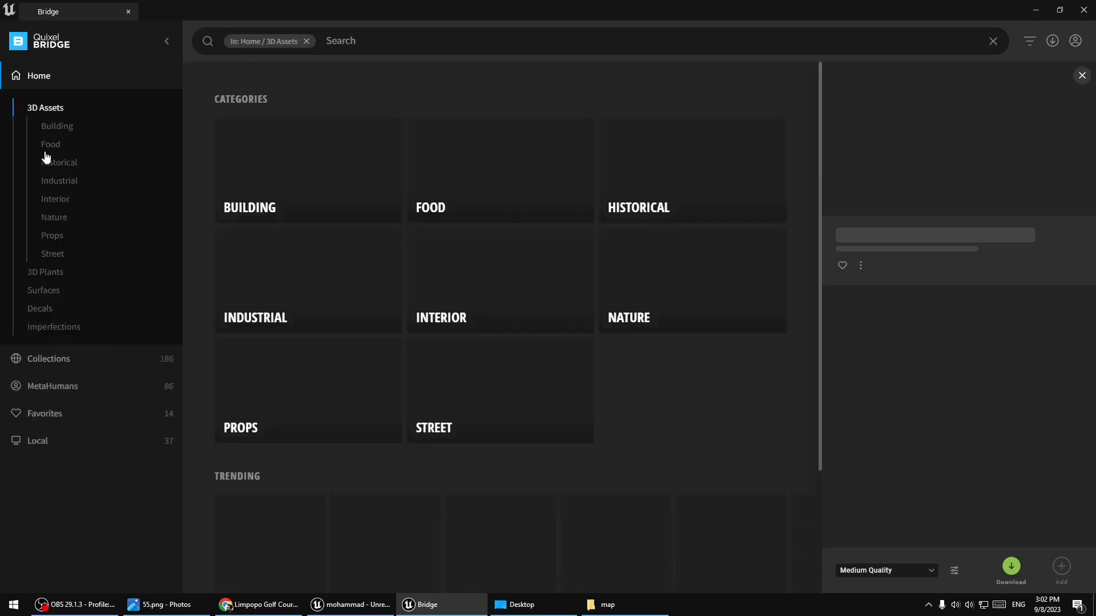
{"action": "left_click", "coordinate": [44, 290]}
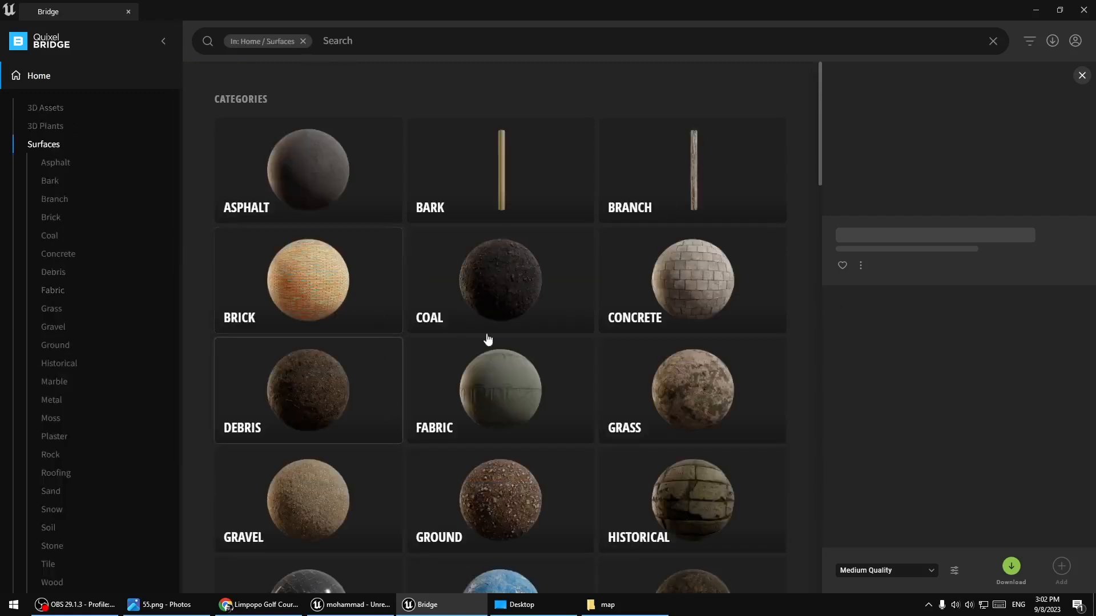
{"action": "scroll", "coordinate": [512, 321], "scroll_direction": "down", "scroll_amount": 9}
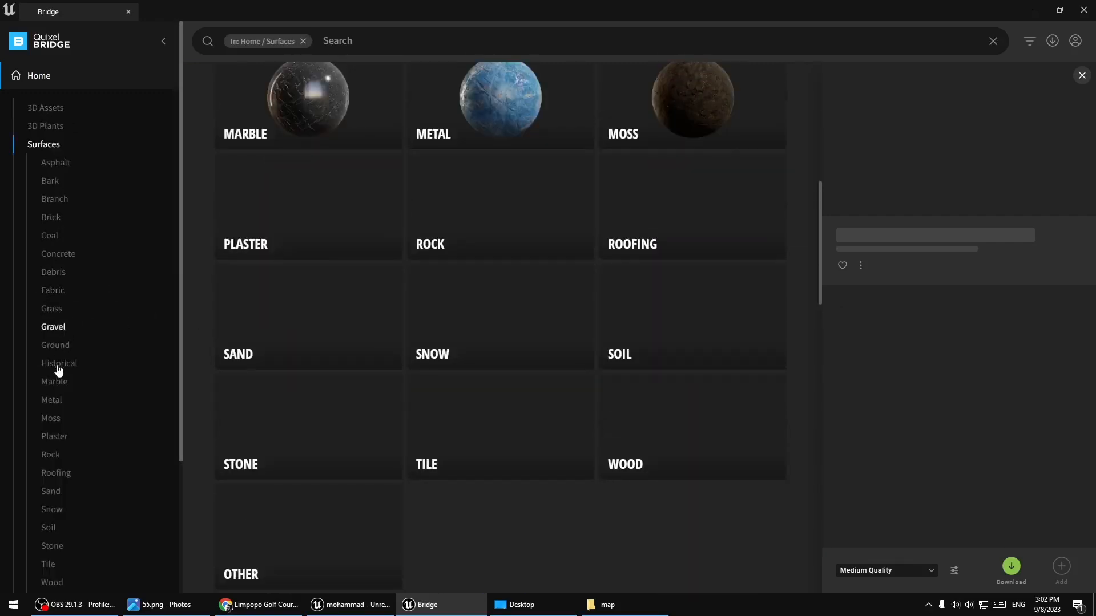
{"action": "scroll", "coordinate": [34, 371], "scroll_direction": "down", "scroll_amount": 3}
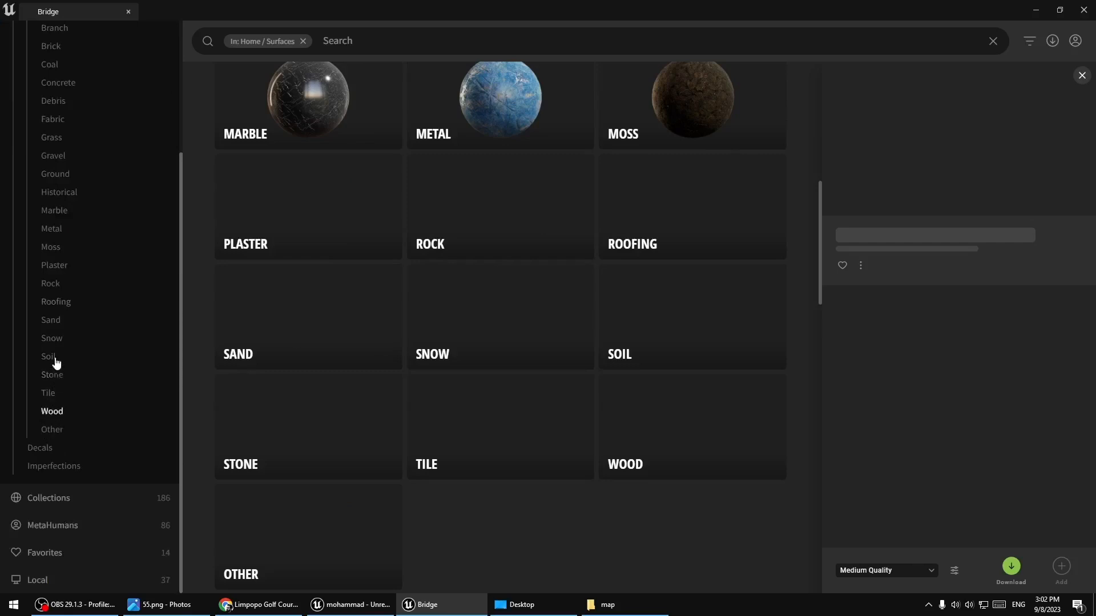
{"action": "left_click", "coordinate": [54, 211]}
Find an Unpolished Marble surface in the Marble category, start downloading it, and switch back to the level in Unreal Editor
{"action": "scroll", "coordinate": [518, 351], "scroll_direction": "down", "scroll_amount": 13}
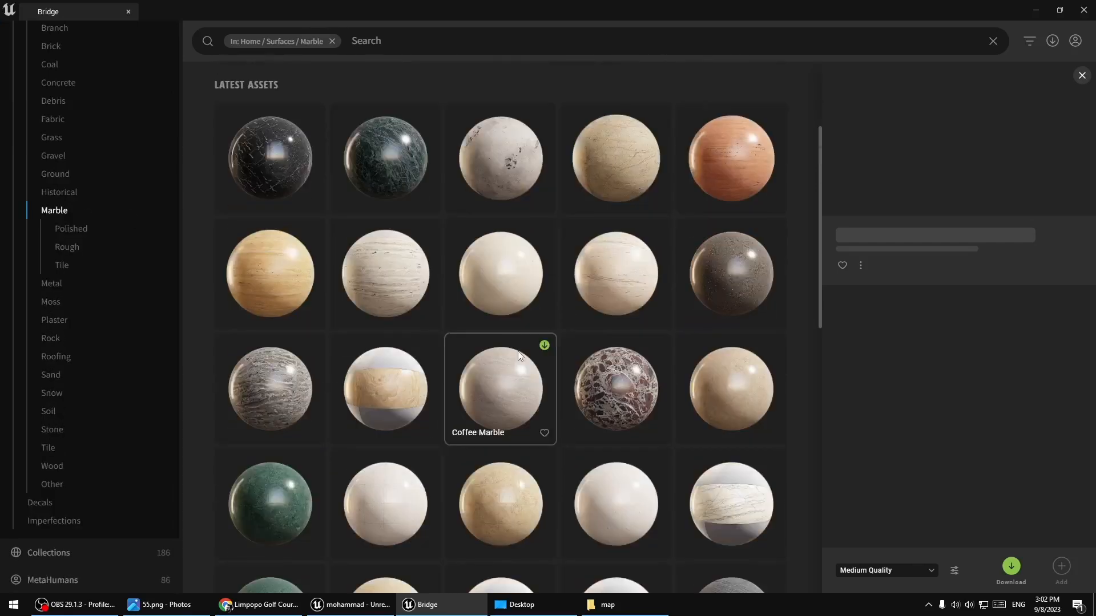
{"action": "scroll", "coordinate": [518, 354], "scroll_direction": "down", "scroll_amount": 3}
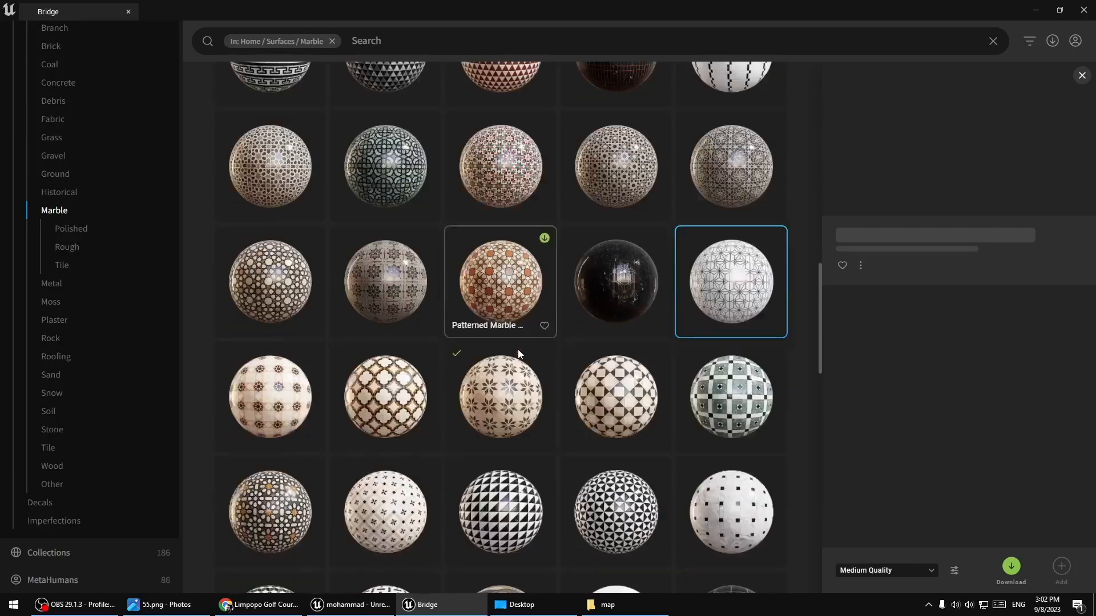
{"action": "scroll", "coordinate": [518, 353], "scroll_direction": "down", "scroll_amount": 2}
{"action": "scroll", "coordinate": [518, 349], "scroll_direction": "down", "scroll_amount": 3}
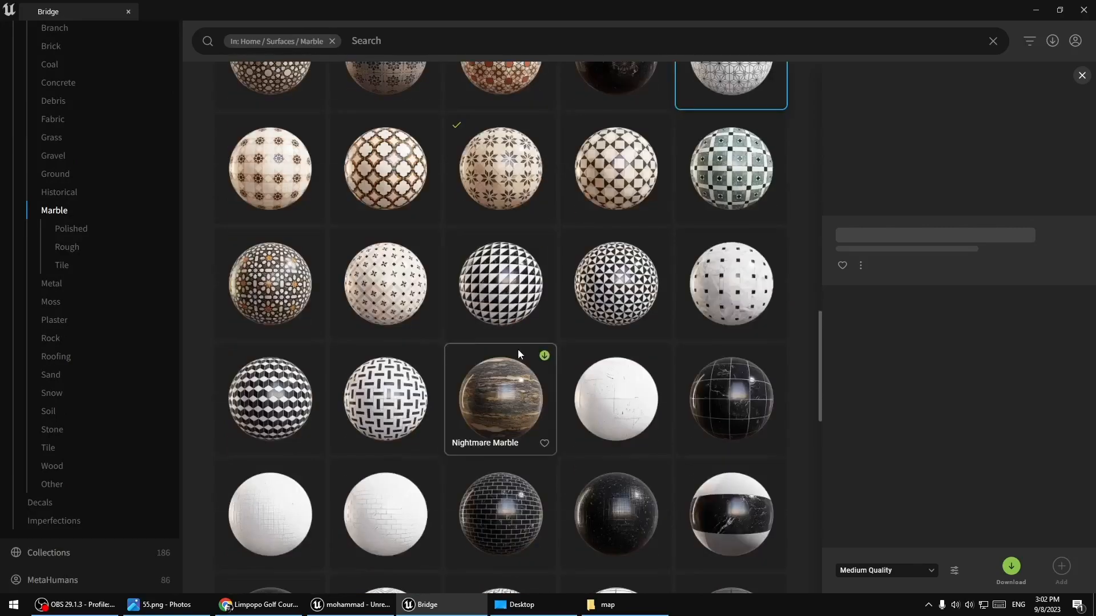
{"action": "scroll", "coordinate": [622, 396], "scroll_direction": "down", "scroll_amount": 2}
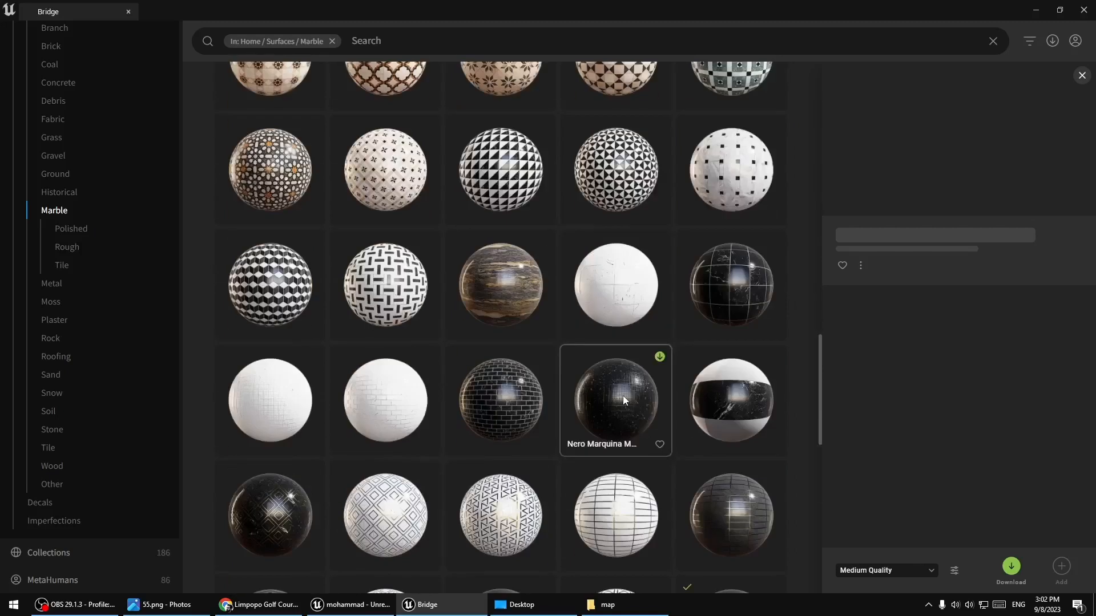
{"action": "scroll", "coordinate": [622, 396], "scroll_direction": "down", "scroll_amount": 3}
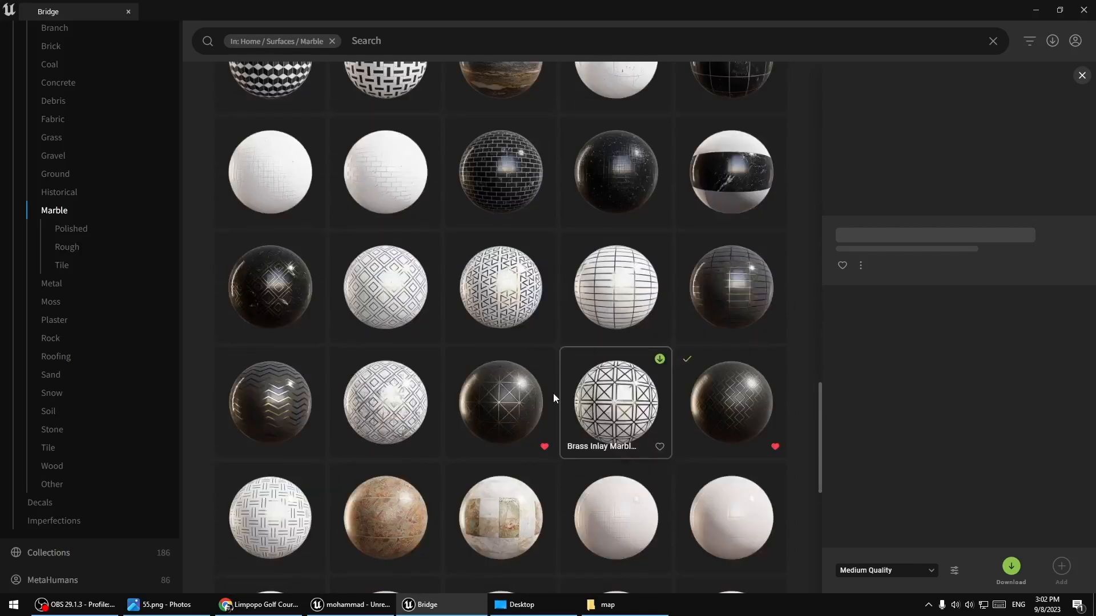
{"action": "scroll", "coordinate": [514, 393], "scroll_direction": "down", "scroll_amount": 2}
{"action": "scroll", "coordinate": [457, 398], "scroll_direction": "down", "scroll_amount": 8}
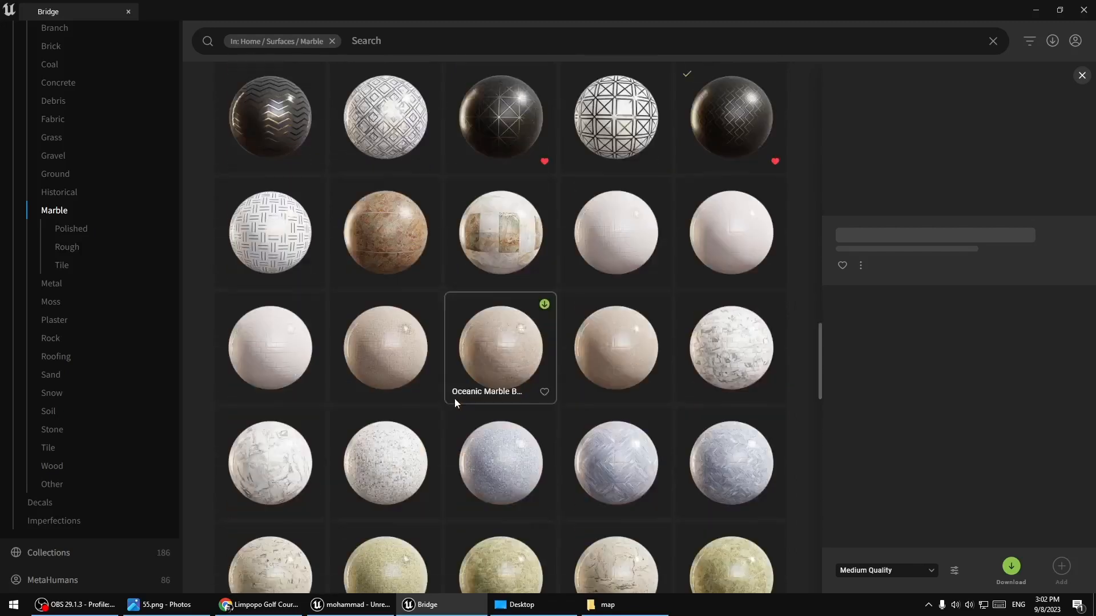
{"action": "scroll", "coordinate": [455, 402], "scroll_direction": "down", "scroll_amount": 10}
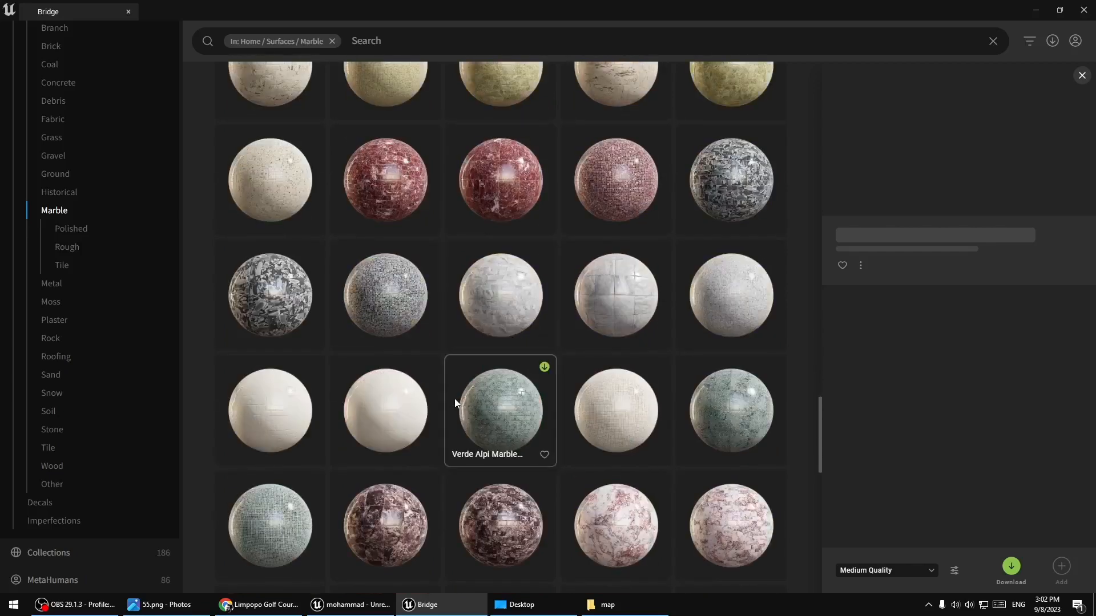
{"action": "scroll", "coordinate": [456, 401], "scroll_direction": "down", "scroll_amount": 3}
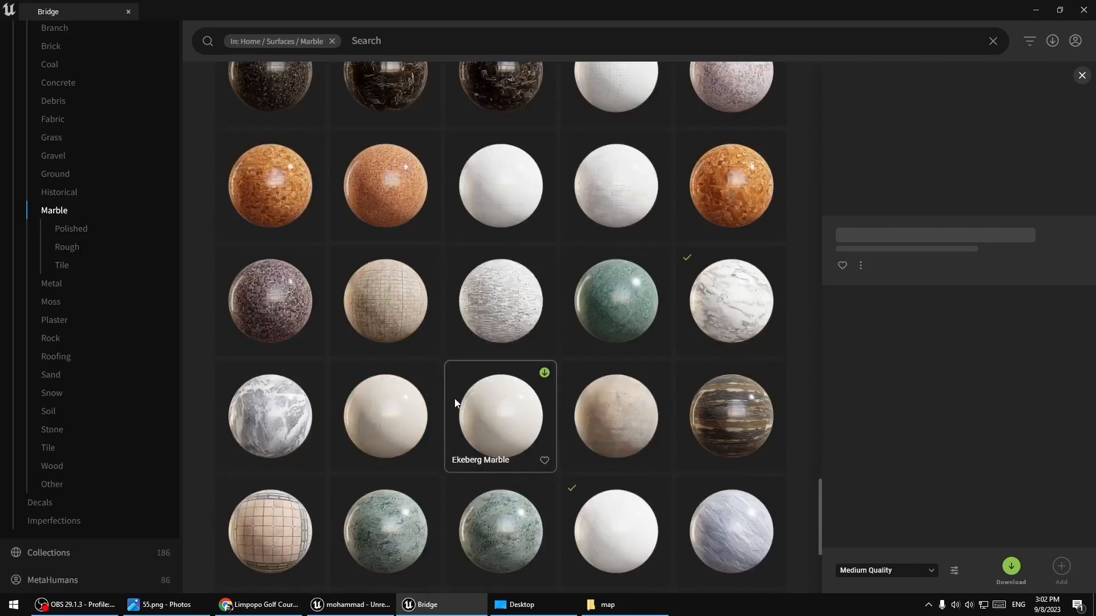
{"action": "scroll", "coordinate": [455, 403], "scroll_direction": "down", "scroll_amount": 2}
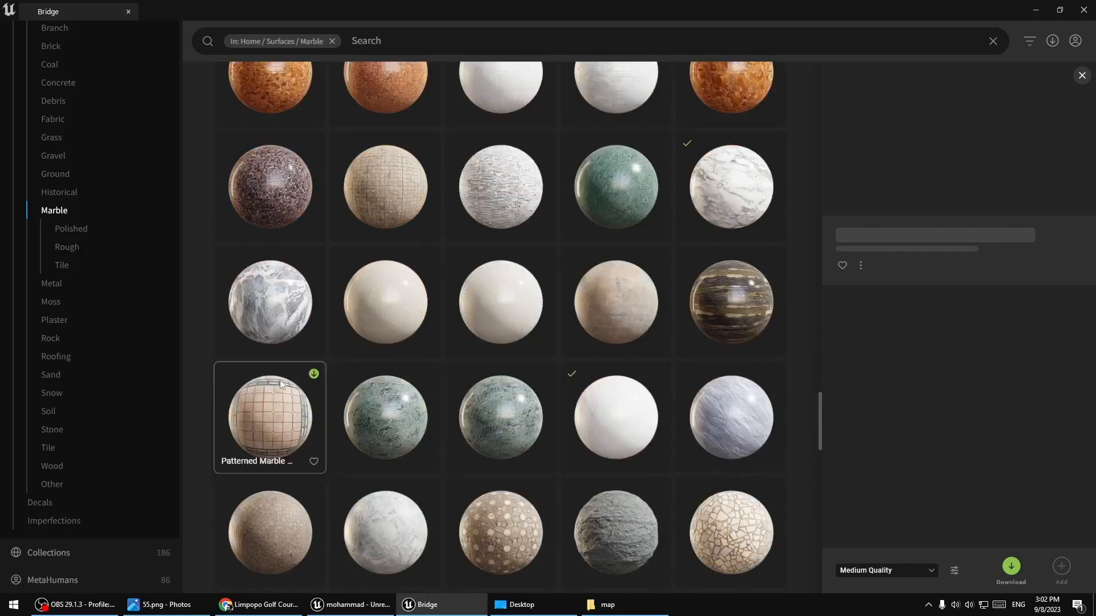
{"action": "scroll", "coordinate": [604, 387], "scroll_direction": "down", "scroll_amount": 2}
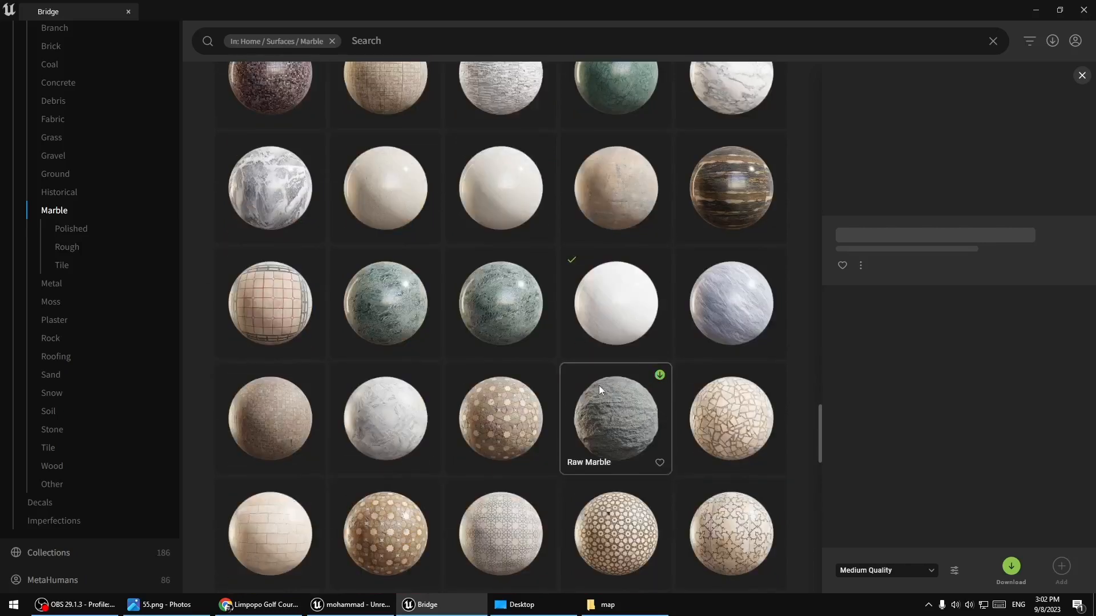
{"action": "scroll", "coordinate": [594, 384], "scroll_direction": "down", "scroll_amount": 2}
{"action": "scroll", "coordinate": [569, 382], "scroll_direction": "down", "scroll_amount": 2}
{"action": "scroll", "coordinate": [542, 381], "scroll_direction": "down", "scroll_amount": 3}
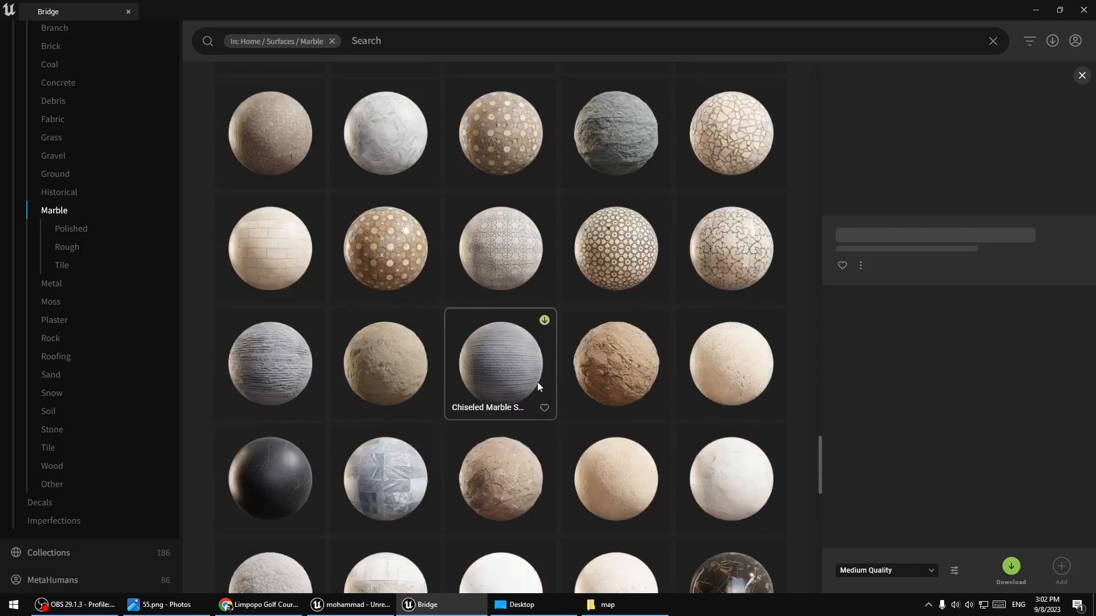
{"action": "scroll", "coordinate": [504, 395], "scroll_direction": "down", "scroll_amount": 3}
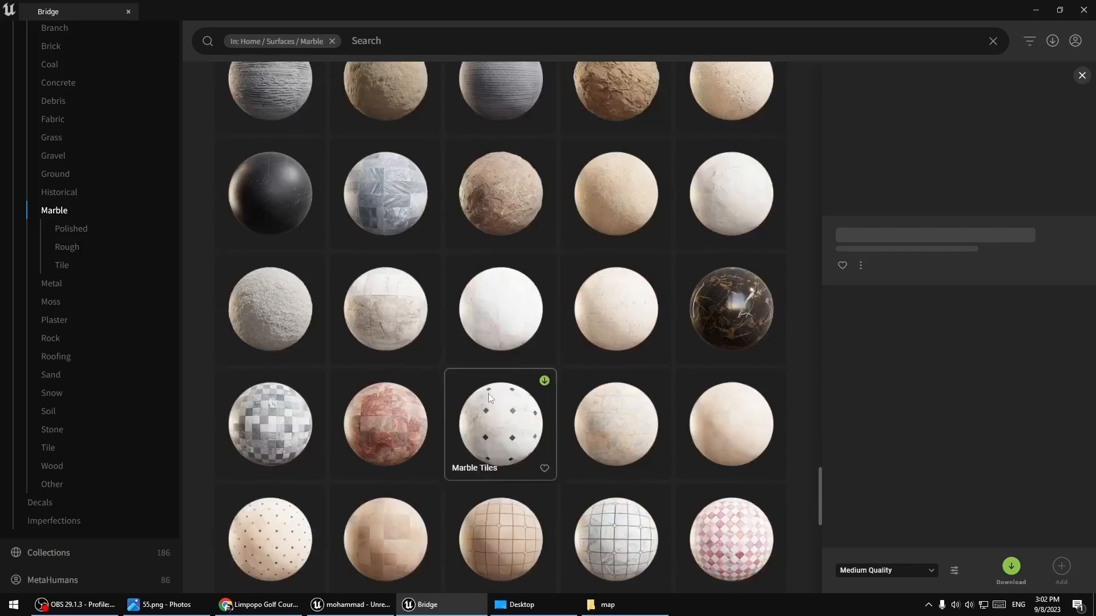
{"action": "scroll", "coordinate": [495, 413], "scroll_direction": "down", "scroll_amount": 3}
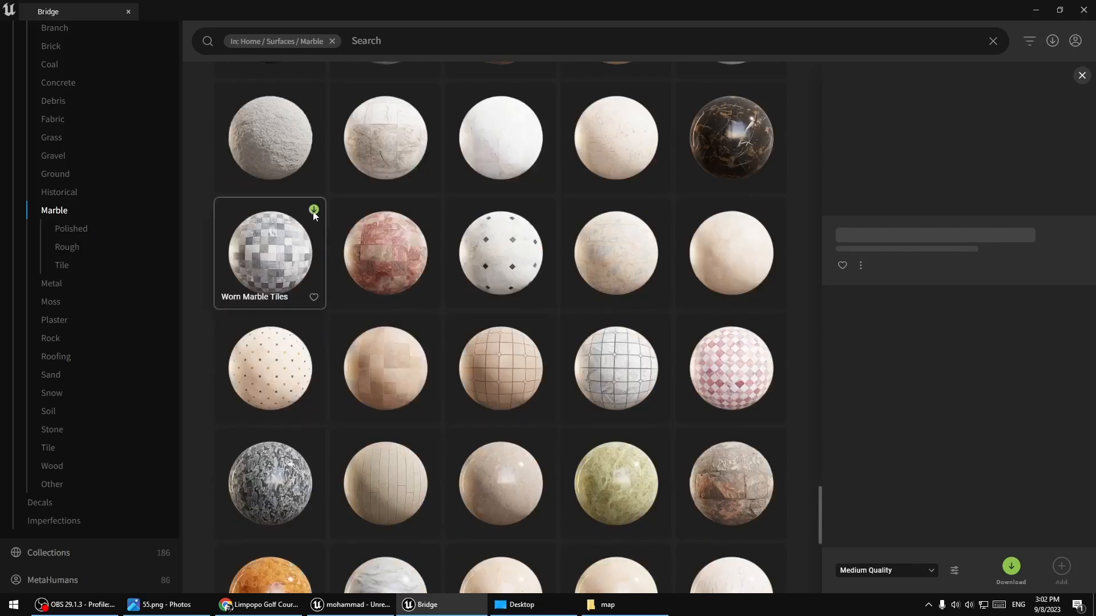
{"action": "scroll", "coordinate": [558, 361], "scroll_direction": "down", "scroll_amount": 4}
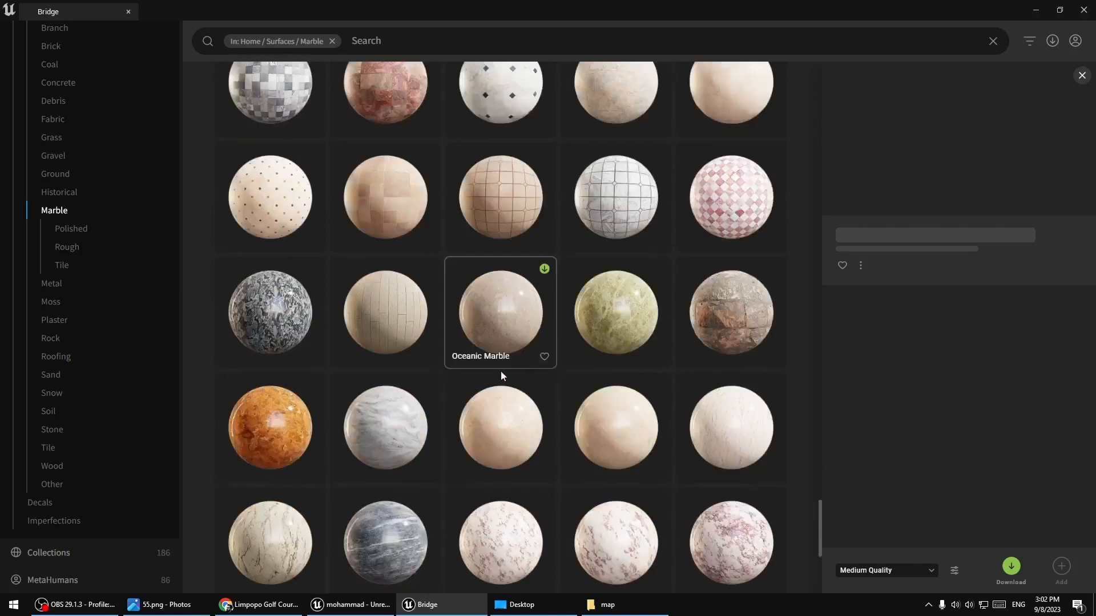
{"action": "scroll", "coordinate": [465, 374], "scroll_direction": "down", "scroll_amount": 12}
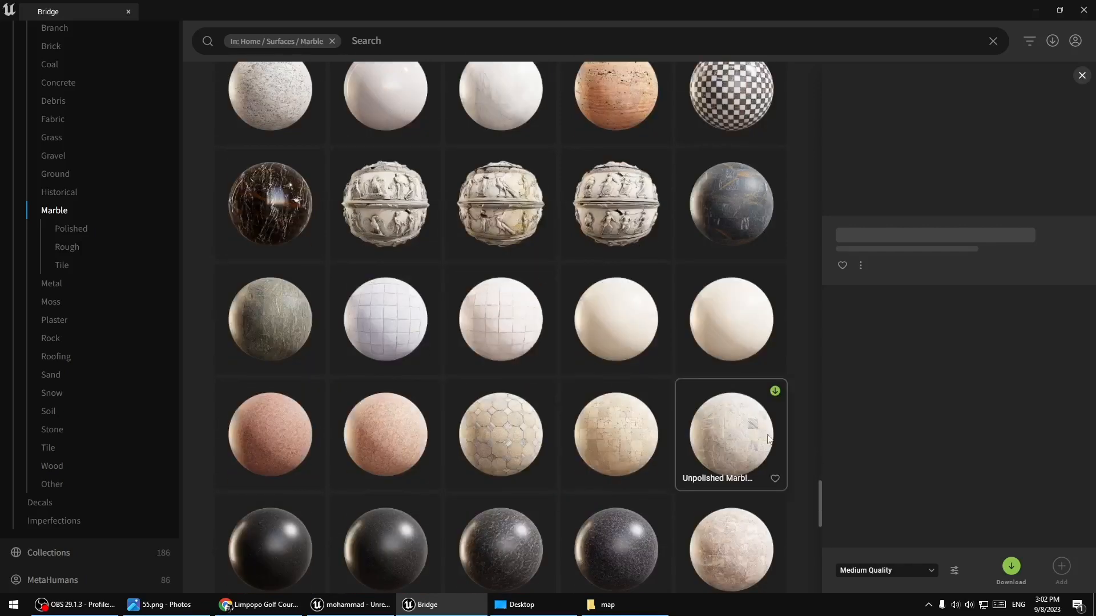
{"action": "left_click", "coordinate": [775, 391]}
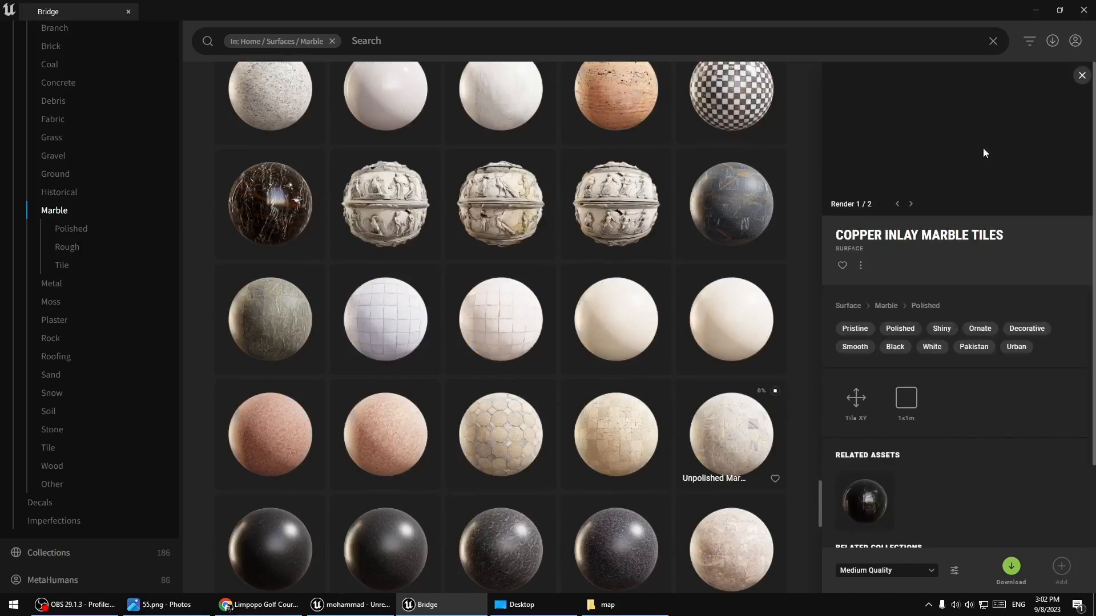
{"action": "left_click", "coordinate": [1033, 12]}
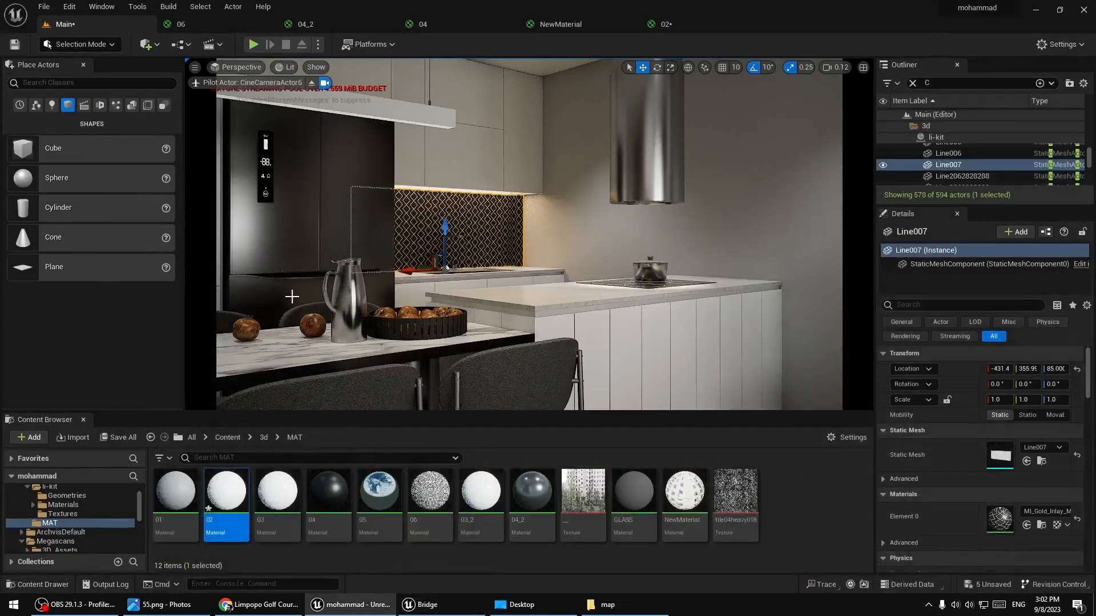
Stop piloting CineCameraActor6 and frame CineCameraActor7 on the living room and kitchen with a focal length of about 9.55 mm
{"action": "left_click", "coordinate": [312, 83]}
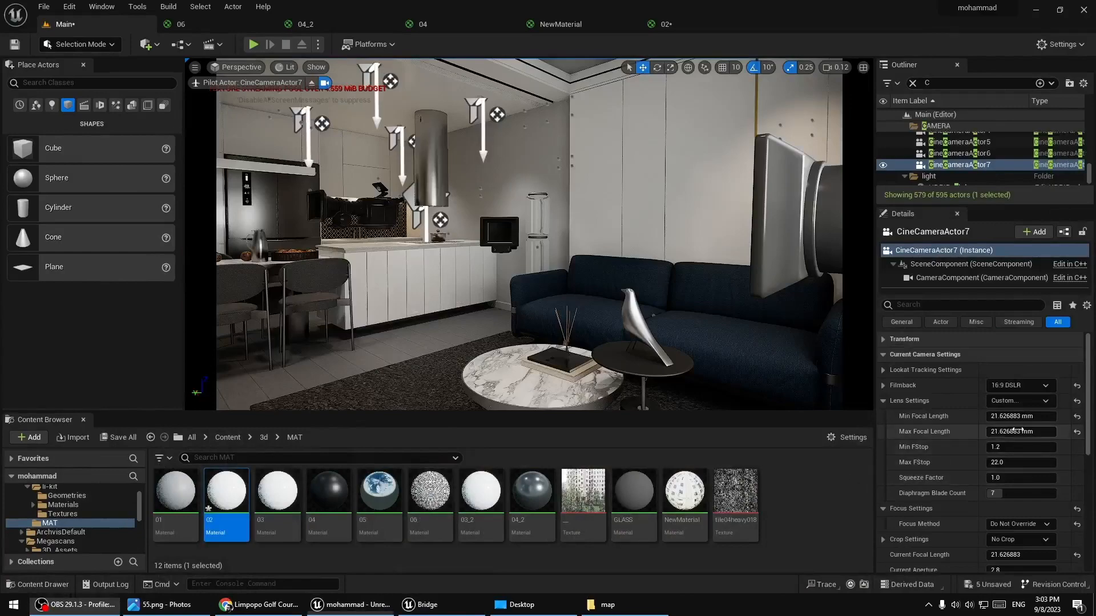
{"action": "mouse_move", "coordinate": [1026, 431]}
{"action": "left_mouse_down"}
{"action": "mouse_move", "coordinate": [991, 432]}
{"action": "mouse_move", "coordinate": [1010, 431]}
{"action": "left_mouse_up"}
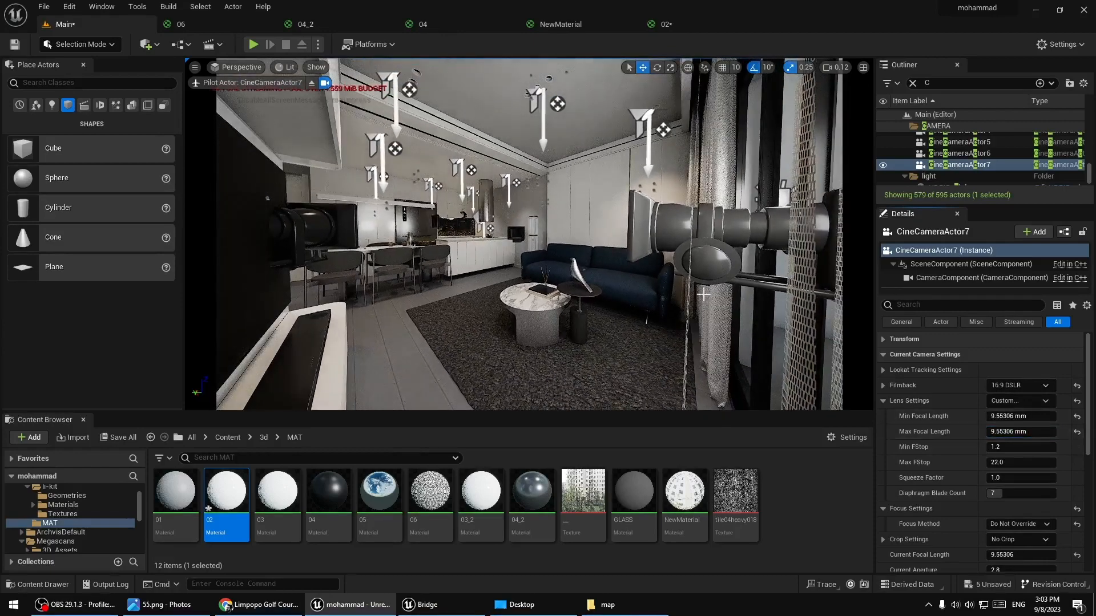
{"action": "right_click_drag", "start_coordinate": [529, 234], "coordinate": [502, 229]}
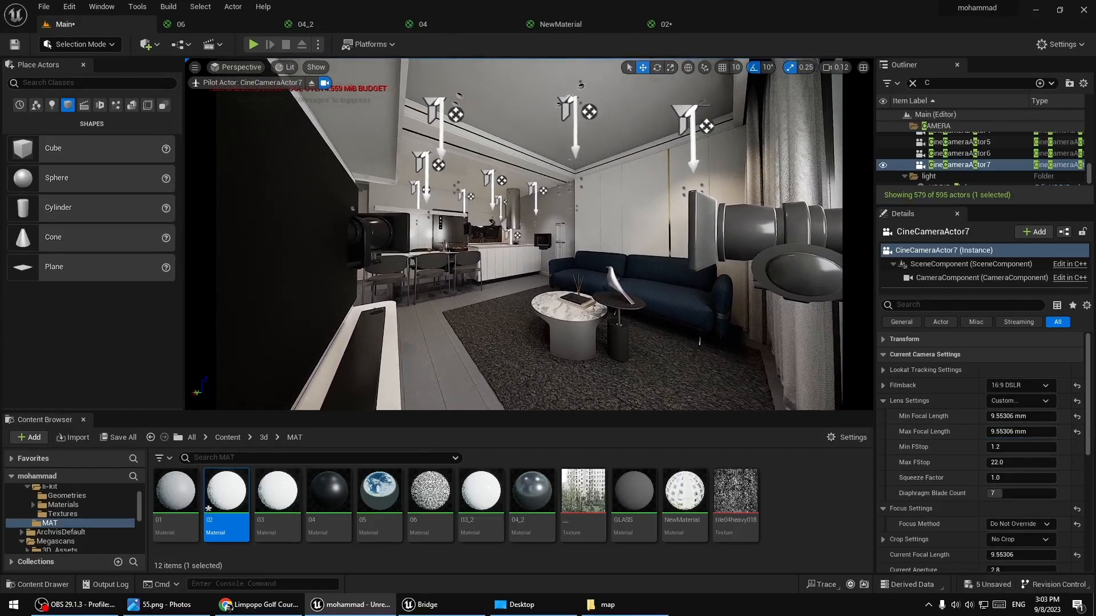
{"action": "key", "text": "g"}
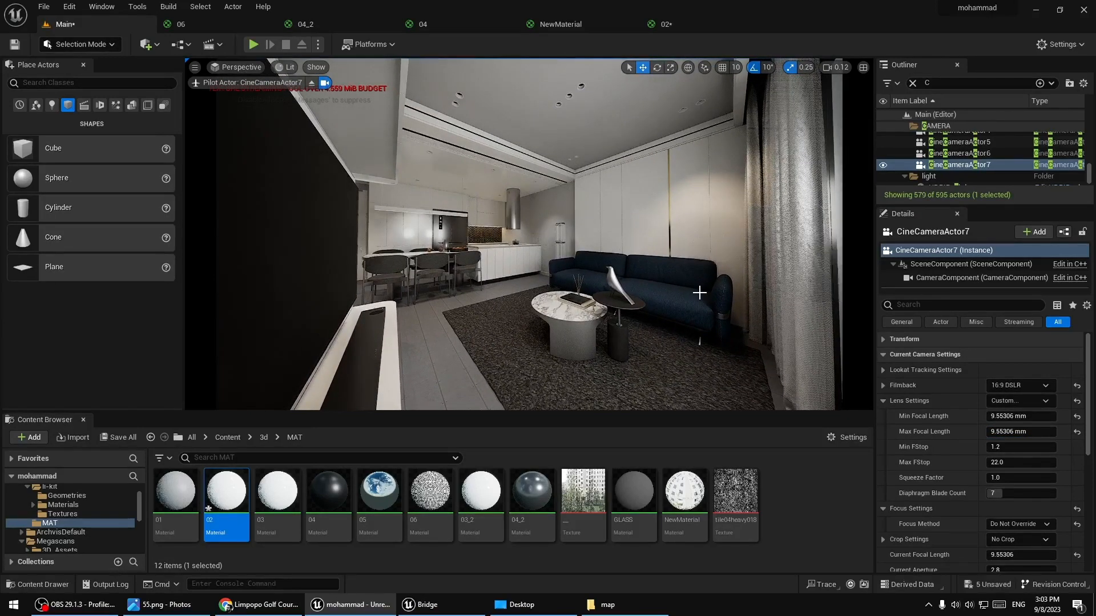
{"action": "key", "text": "g"}
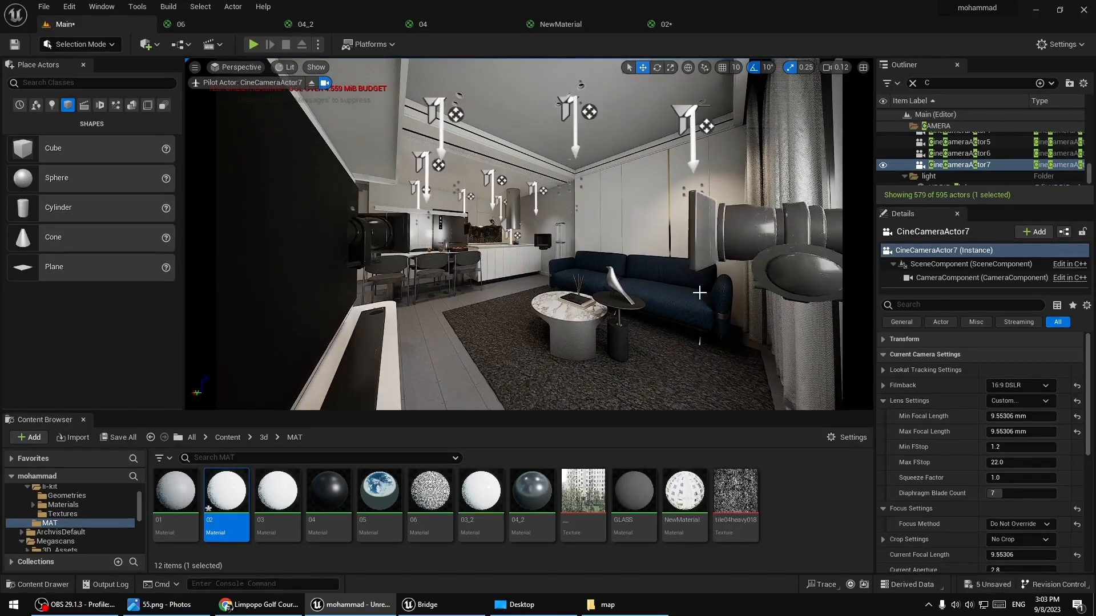
Set Tiling X and Tiling Y to 25 in the floor's MI_Wooden_Facade_Panels material instance, save it, and check the floor in the level
{"action": "left_click", "coordinate": [447, 368]}
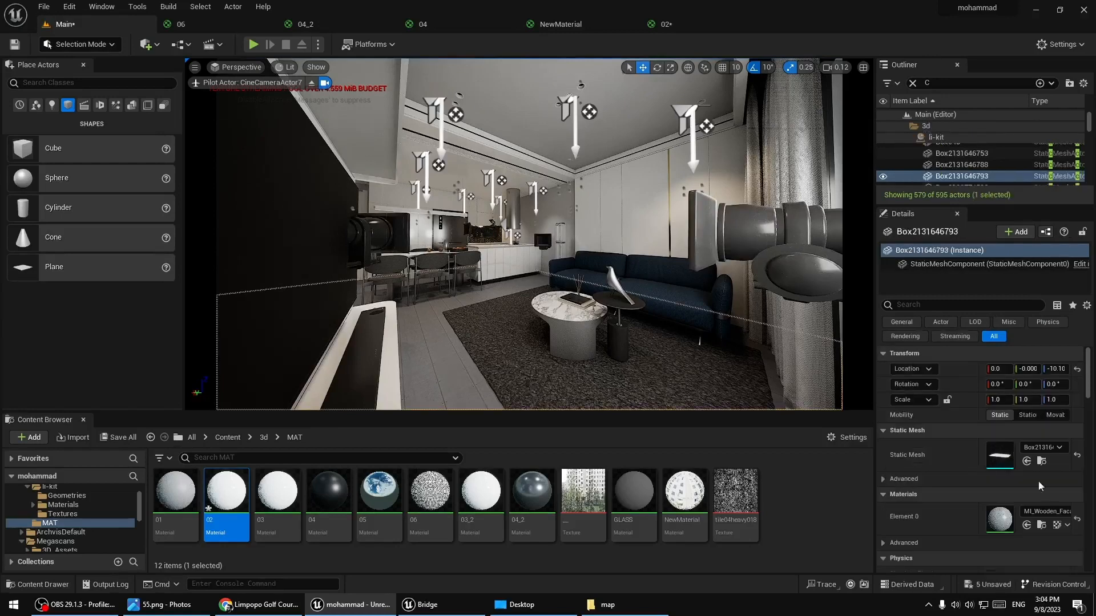
{"action": "left_click", "coordinate": [1041, 525]}
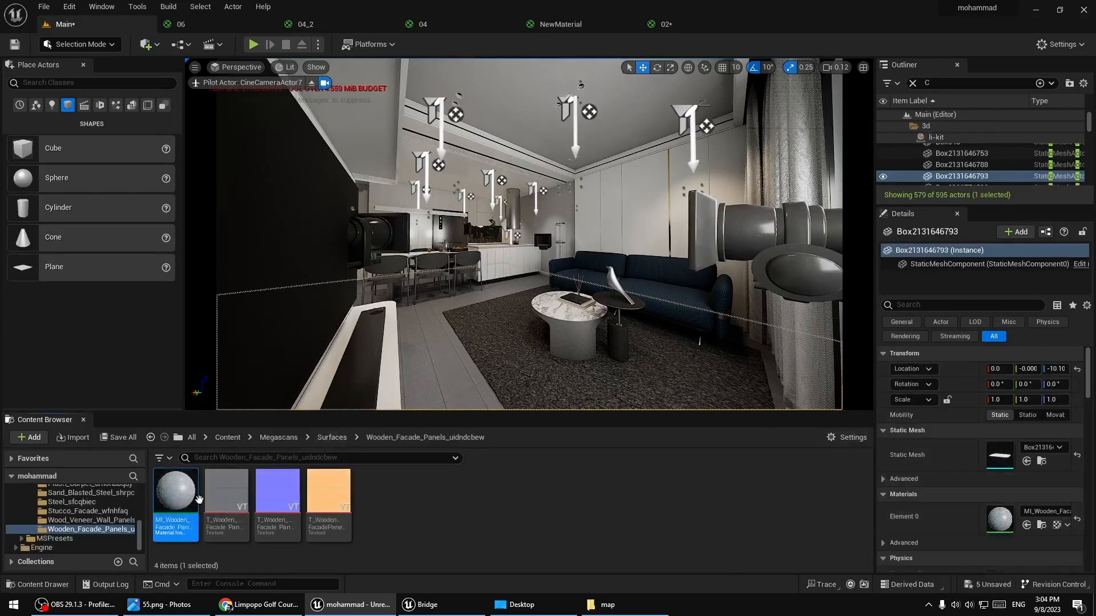
{"action": "double_click", "coordinate": [194, 502]}
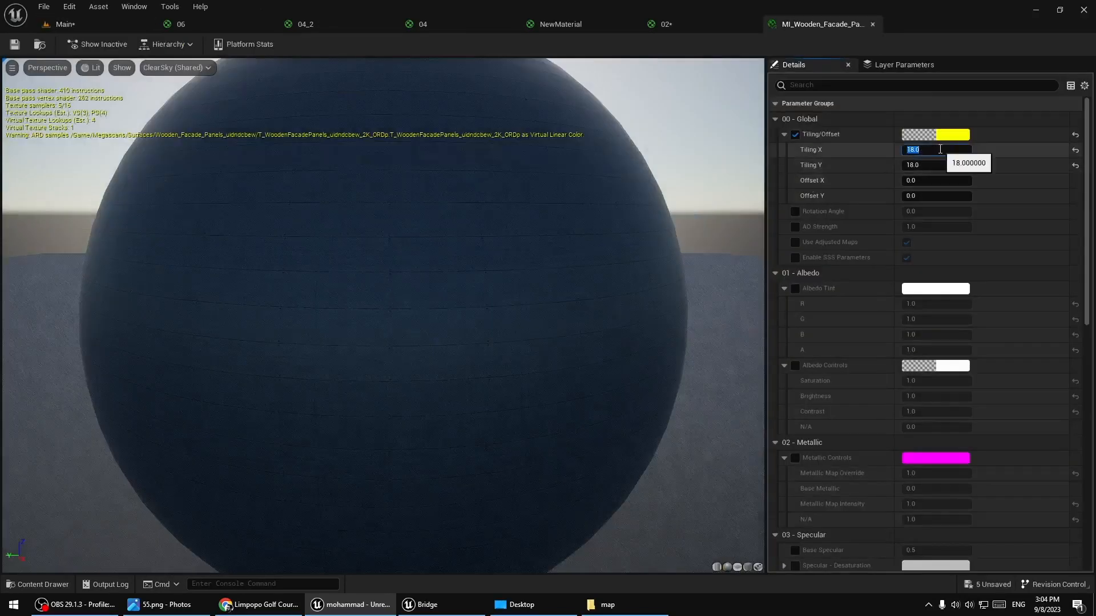
{"action": "left_click", "coordinate": [927, 166]}
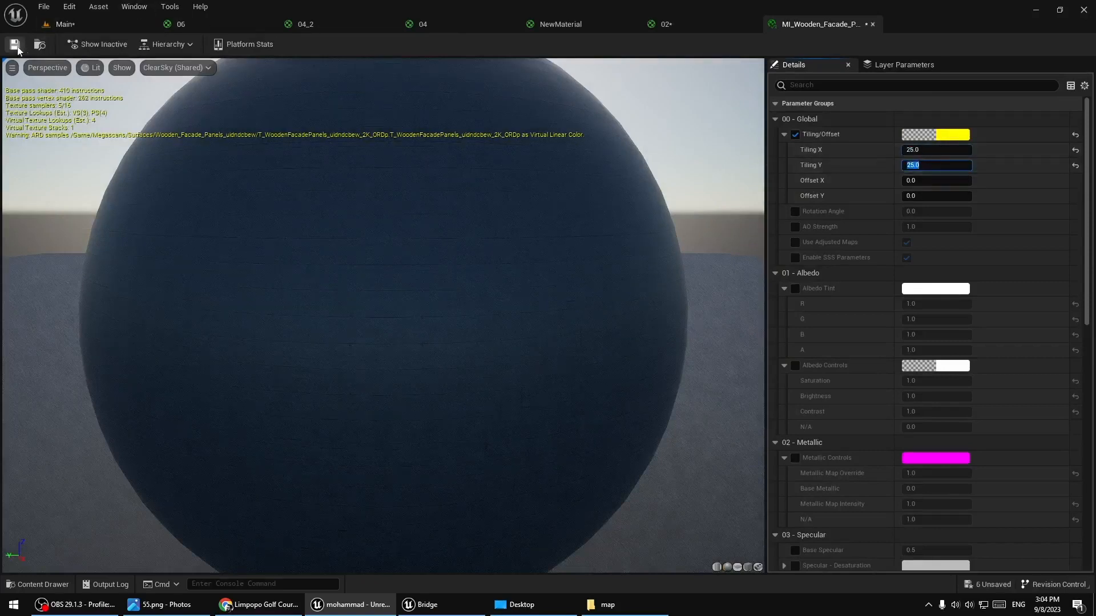
{"action": "left_click", "coordinate": [64, 24]}
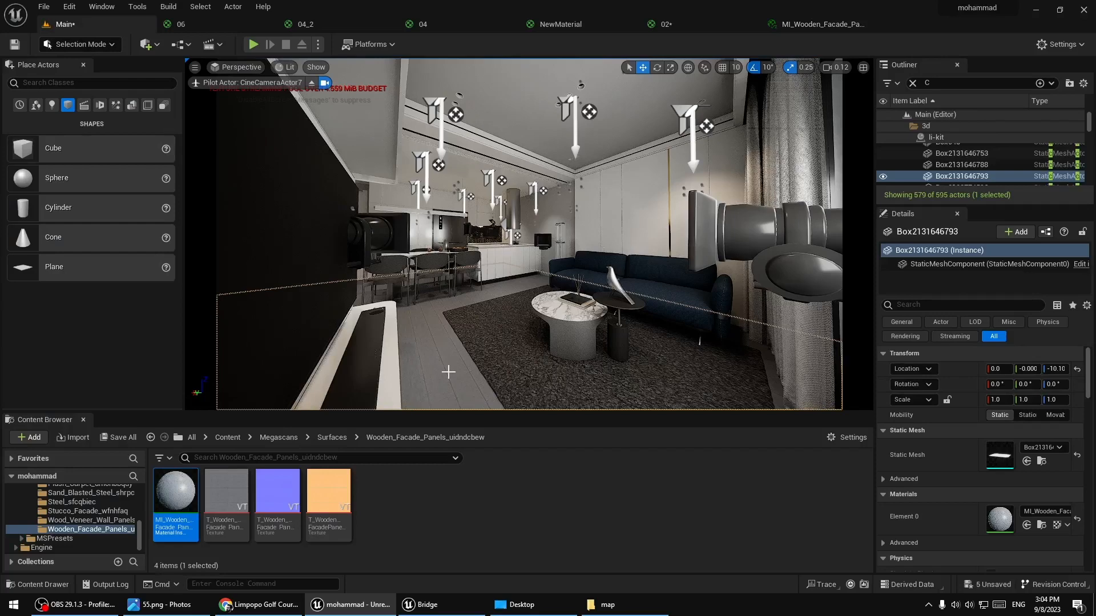
Set Tiling X and Tiling Y to 30 in the floor's wooden facade panel material, save it, and return to the level
{"action": "left_click", "coordinate": [822, 24]}
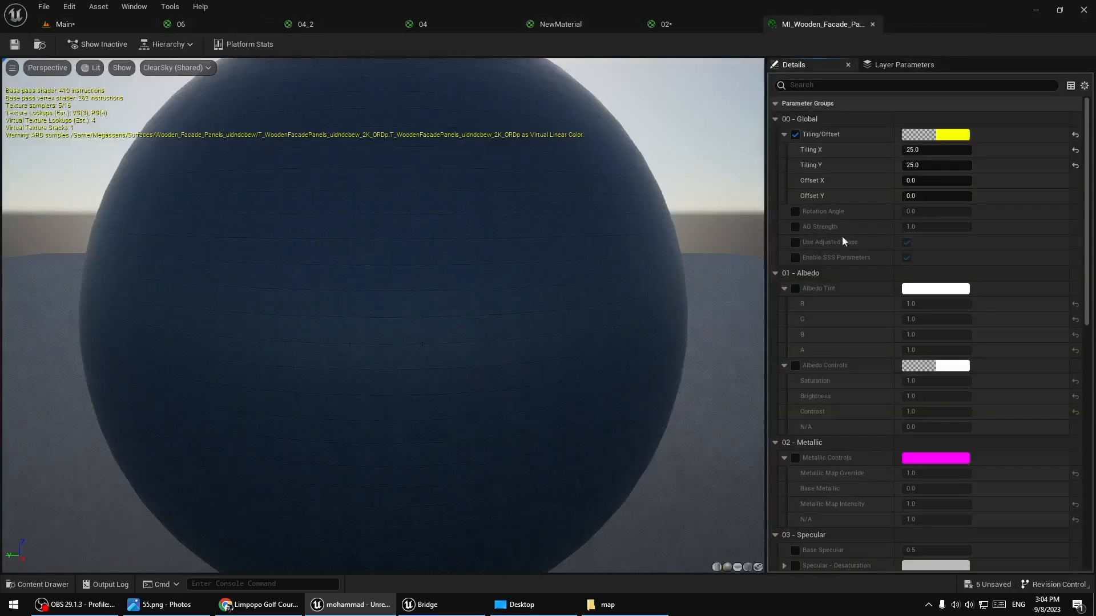
{"action": "left_click", "coordinate": [933, 150]}
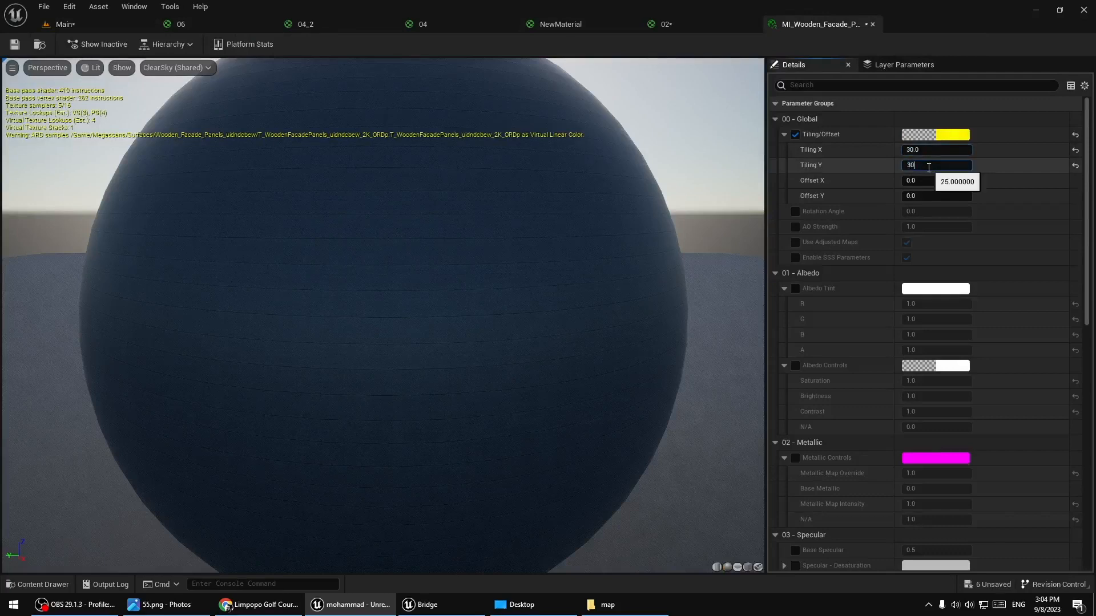
{"action": "key", "text": "Return"}
{"action": "key", "text": "ctrl+s"}
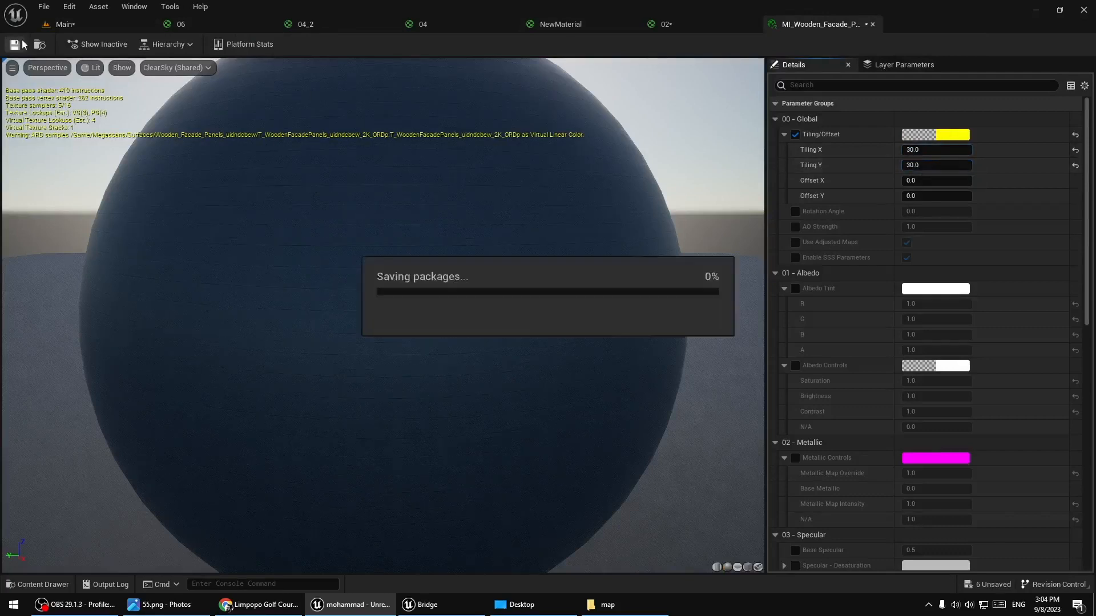
{"action": "left_click_drag", "start_coordinate": [240, 200], "coordinate": [468, 257]}
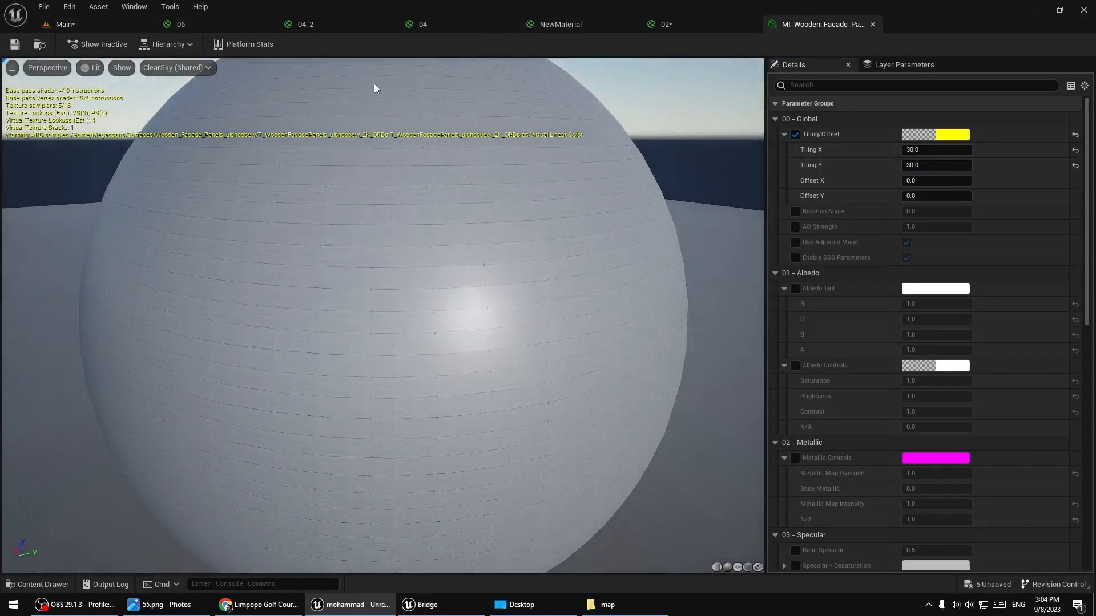
{"action": "left_click", "coordinate": [65, 24]}
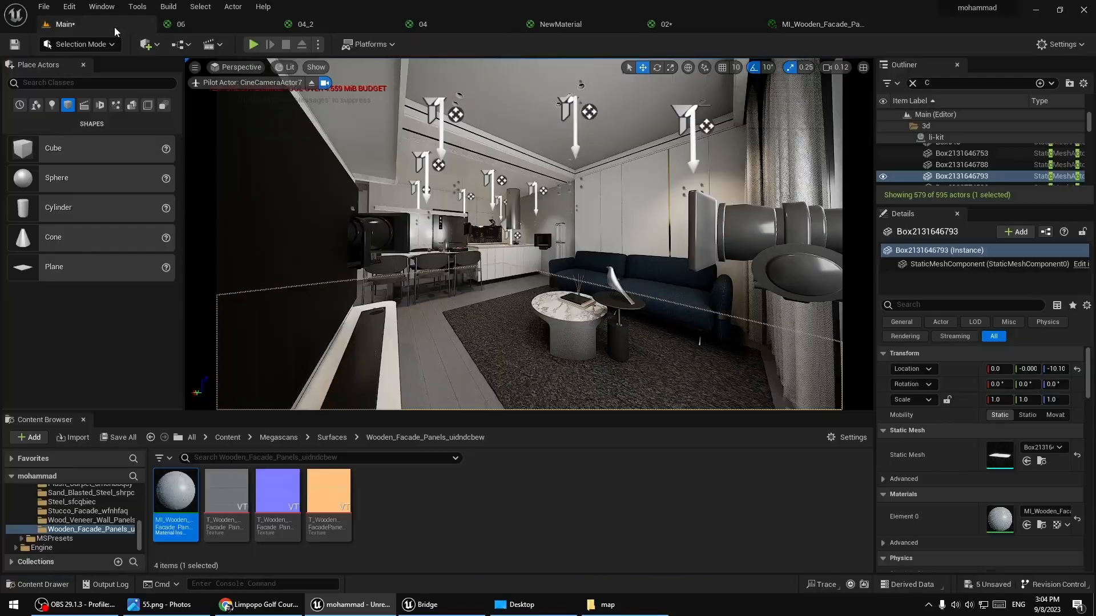
Set Max Roughness to 0.3 in the floor's wooden facade panel material instance and return to the level
{"action": "left_click", "coordinate": [772, 26]}
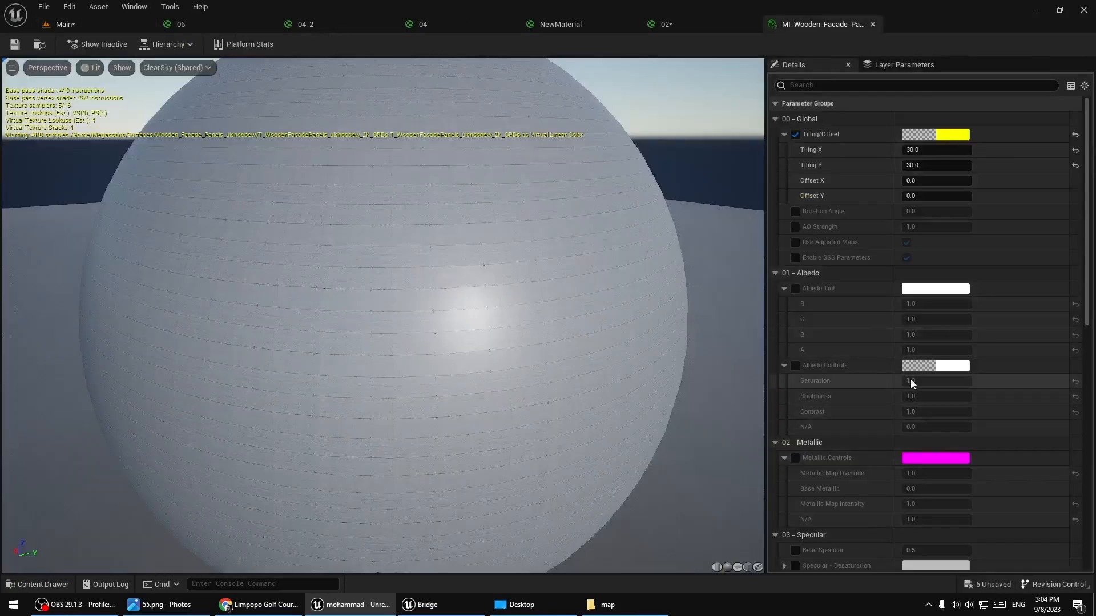
{"action": "scroll", "coordinate": [849, 330], "scroll_direction": "down", "scroll_amount": 4}
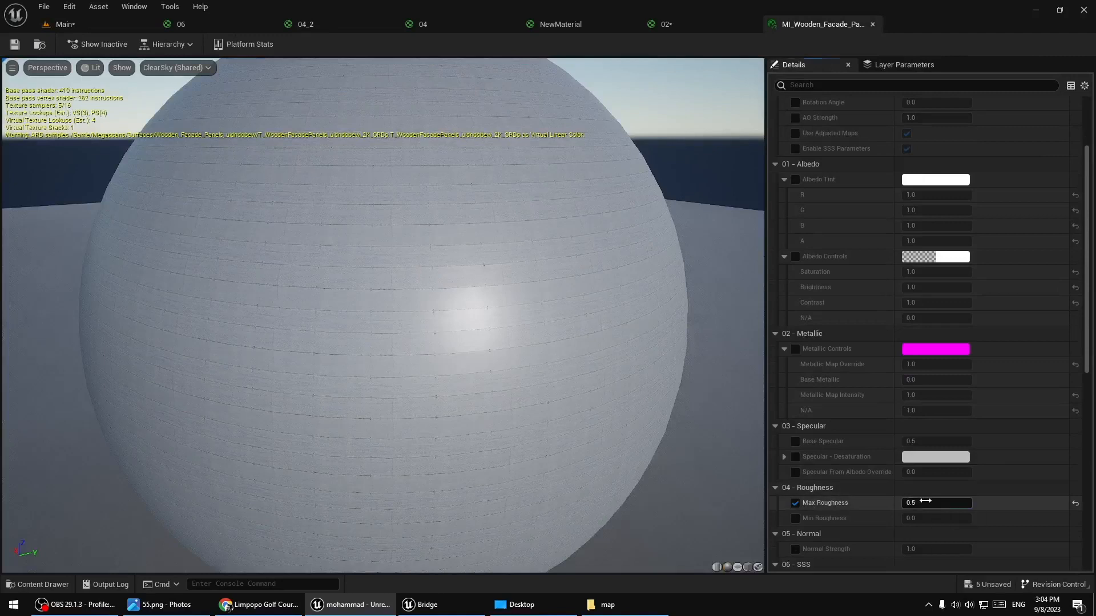
{"action": "left_click", "coordinate": [925, 501]}
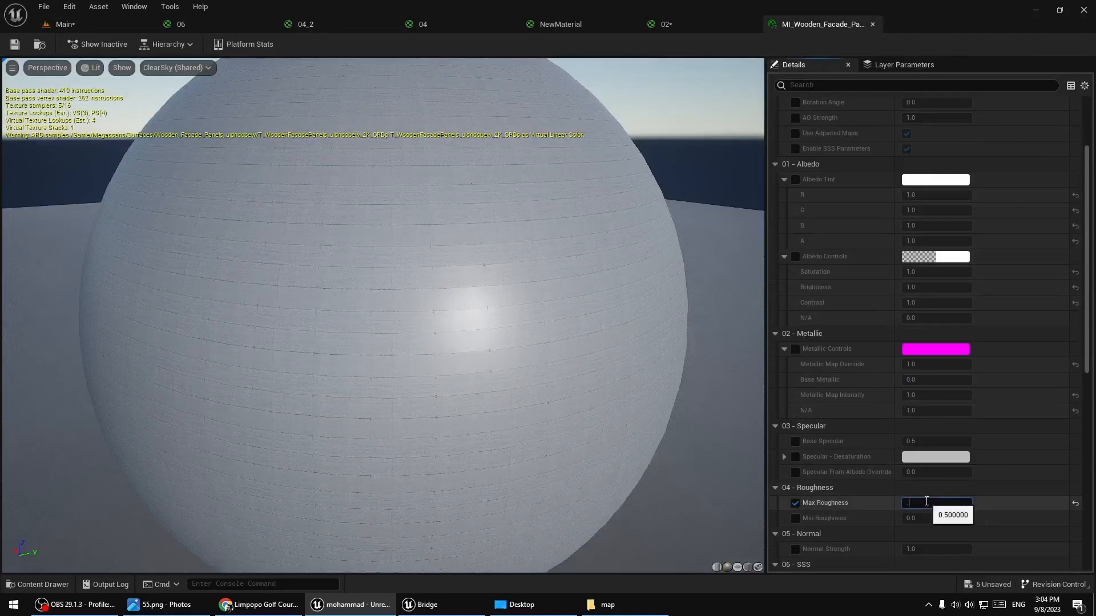
{"action": "type", "text": ".3"}
{"action": "key", "text": "Return"}
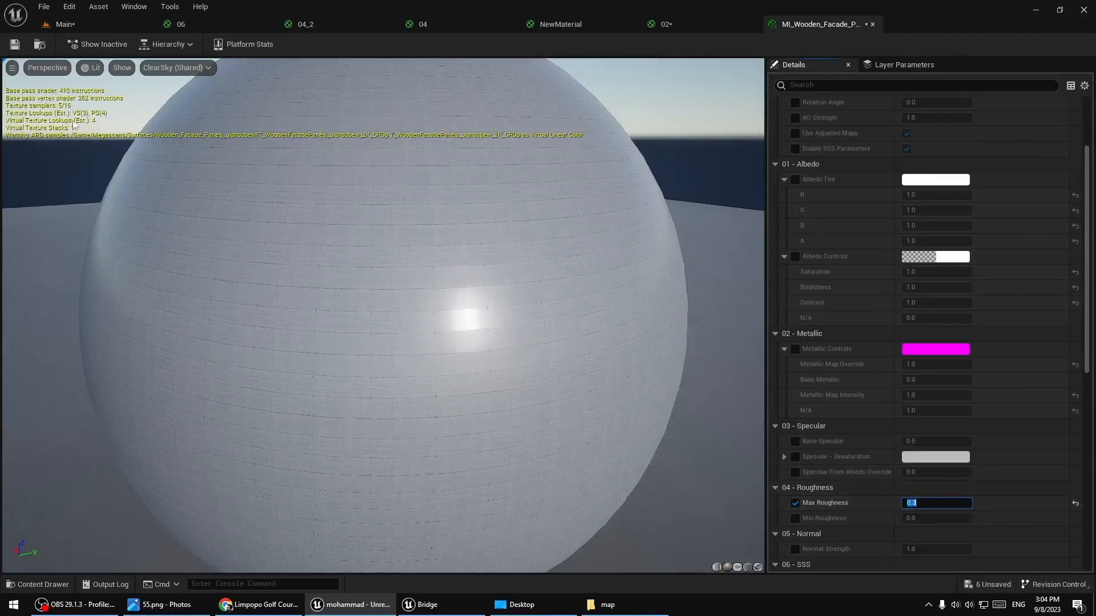
{"action": "left_click", "coordinate": [22, 47]}
{"action": "left_click", "coordinate": [97, 25]}
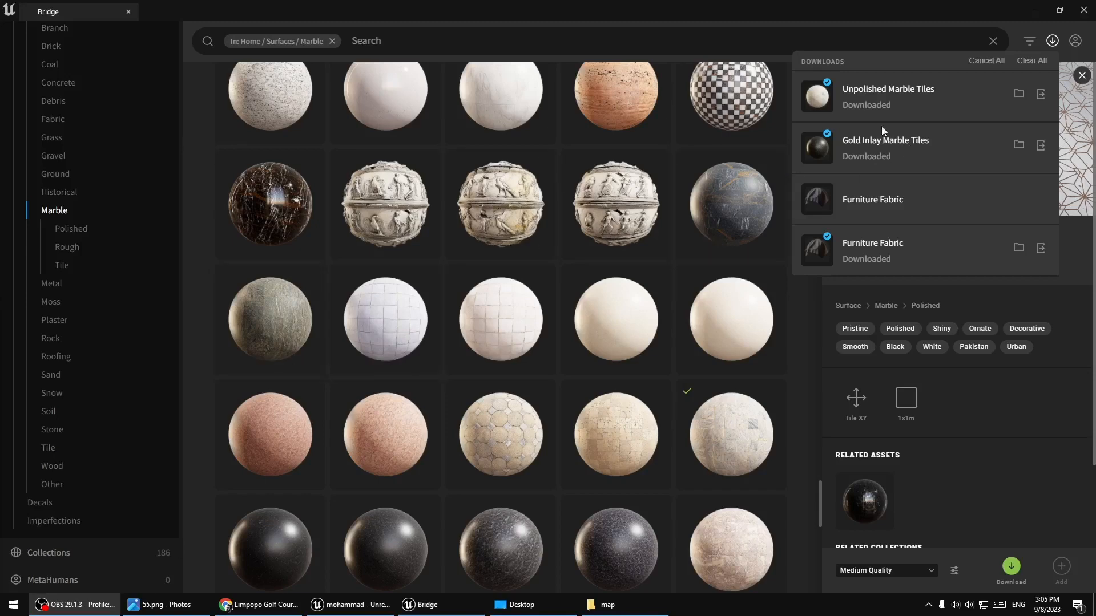
Add the downloaded Unpolished Marble Tiles from Bridge to the project and apply their material to the kitchen backsplash
{"action": "left_click", "coordinate": [1041, 94]}
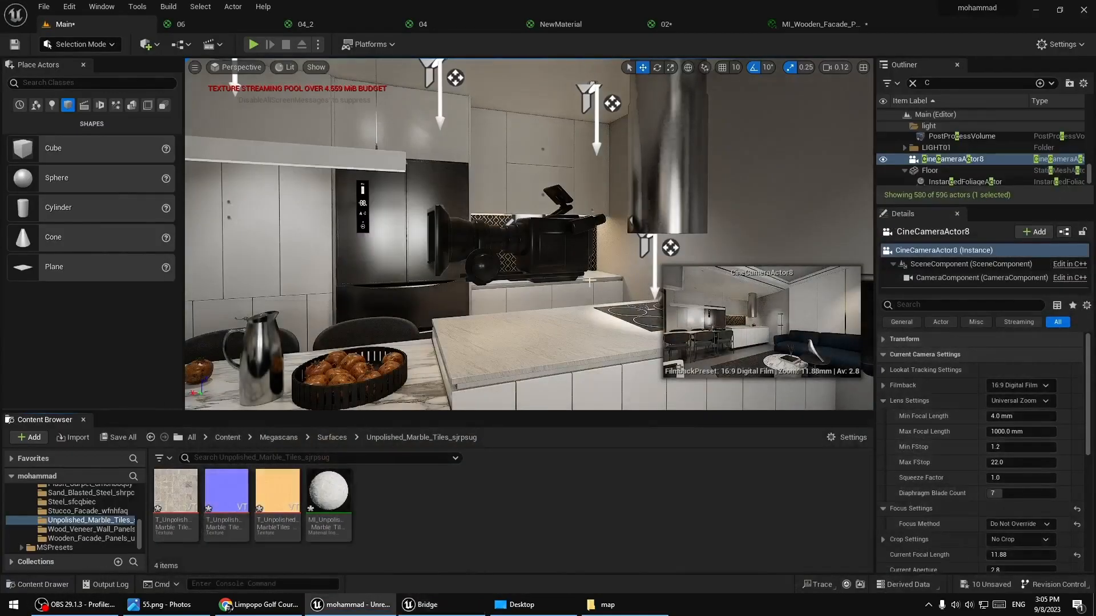
{"action": "key", "text": "w"}
{"action": "right_click_drag", "start_coordinate": [589, 280], "coordinate": [594, 274]}
{"action": "left_click_drag", "start_coordinate": [328, 491], "coordinate": [485, 217]}
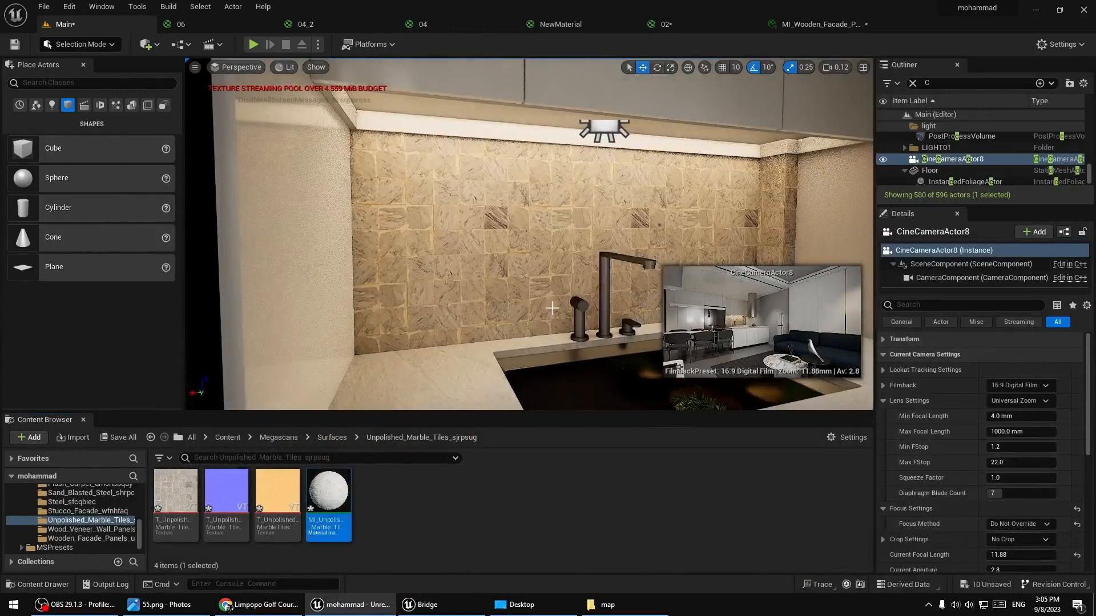
{"action": "right_click_drag", "start_coordinate": [485, 216], "coordinate": [480, 223]}
{"action": "key", "text": "s"}
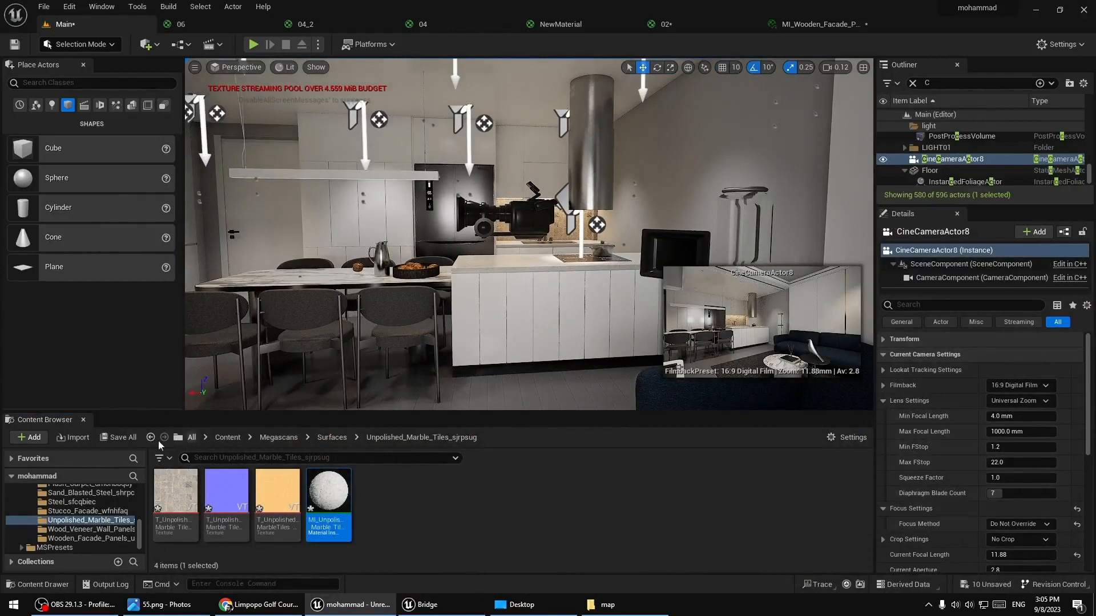
Save all modified content except the Main_Auto autosave levels, and clear the Outliner search filter
{"action": "left_click", "coordinate": [118, 437]}
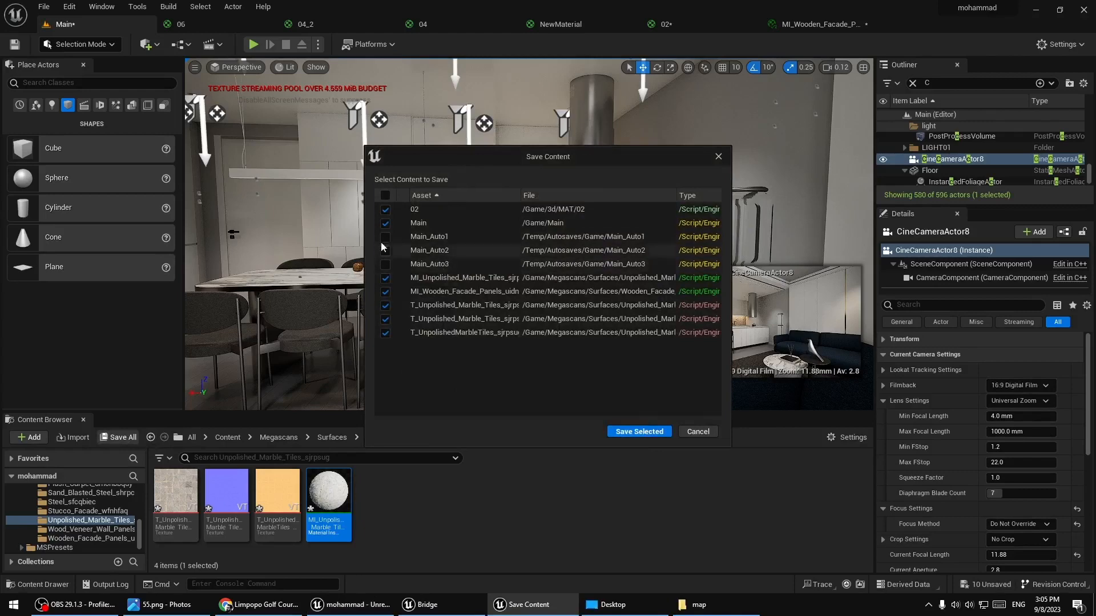
{"action": "left_click", "coordinate": [617, 432]}
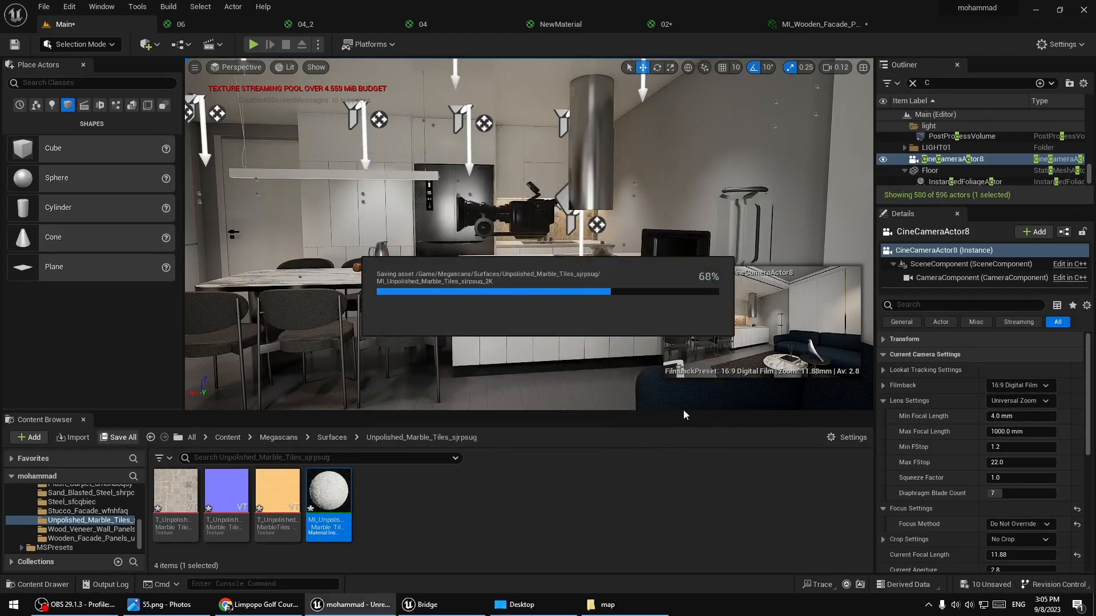
{"action": "left_click", "coordinate": [912, 83]}
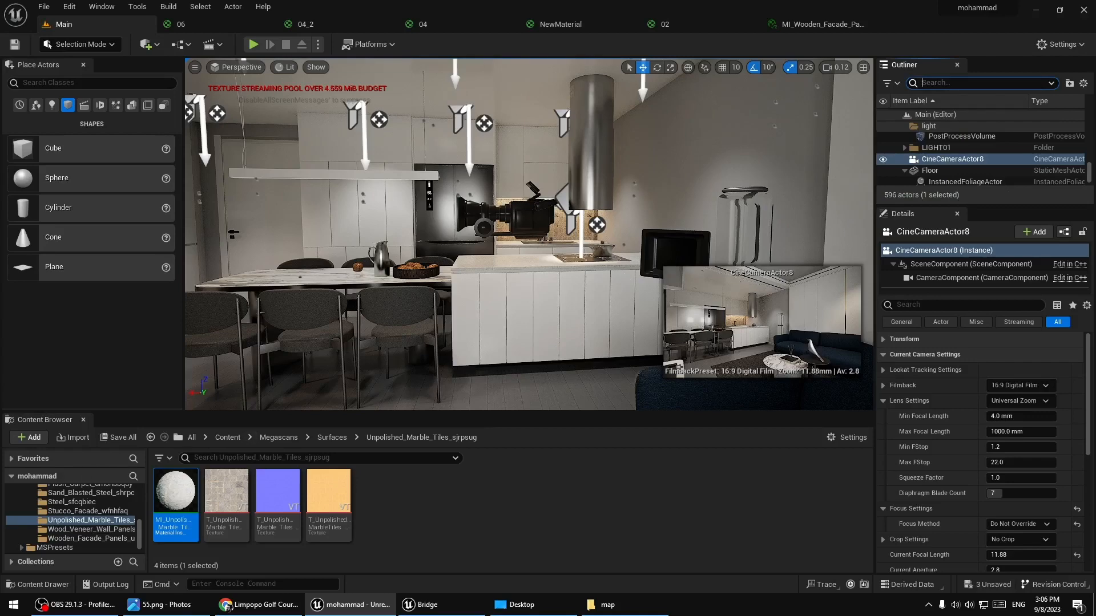
Create a folder named RENDER inside the project's 3d content folder
{"action": "left_click", "coordinate": [43, 500]}
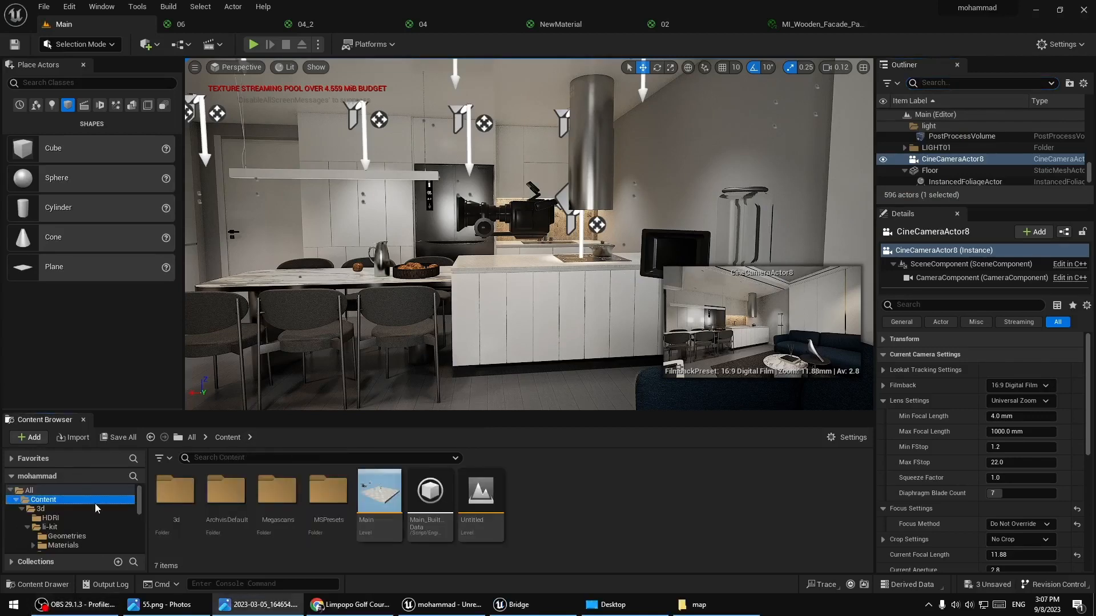
{"action": "double_click", "coordinate": [175, 492]}
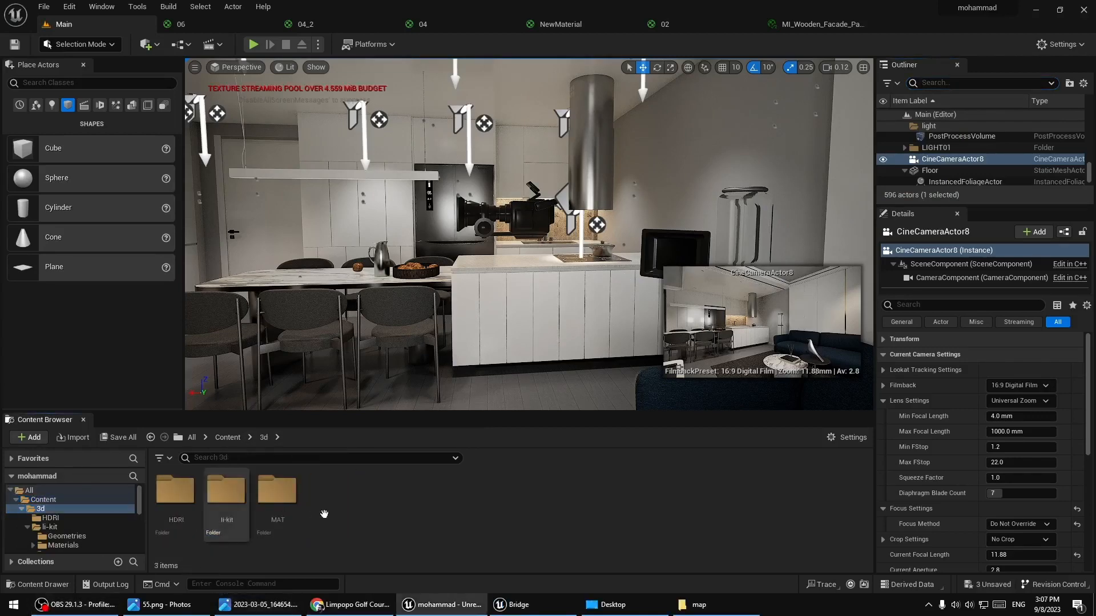
{"action": "right_click", "coordinate": [408, 502]}
{"action": "mouse_move", "coordinate": [457, 253]}
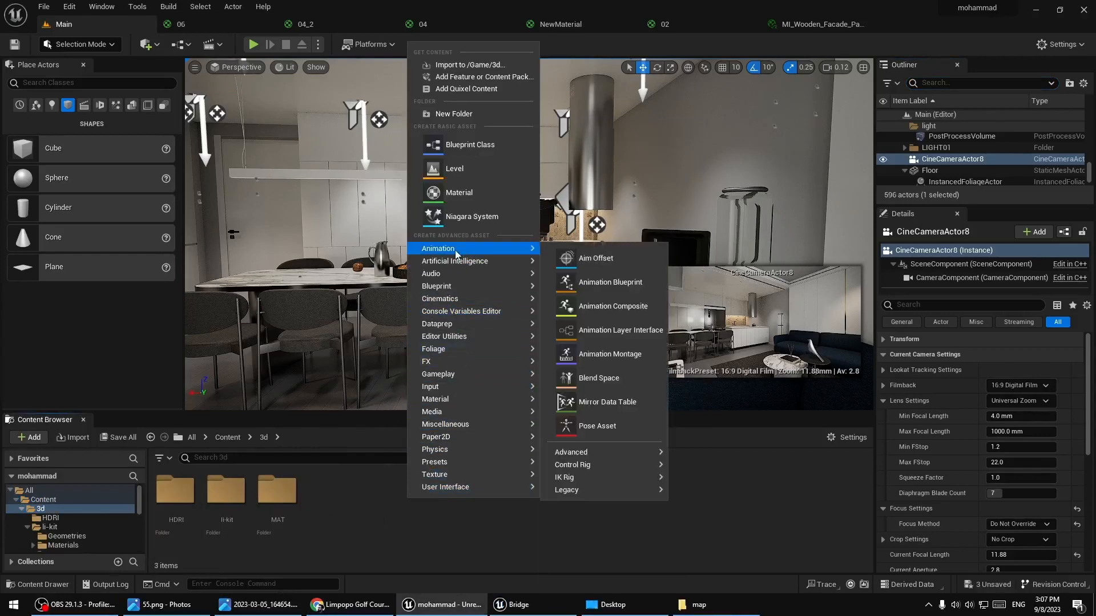
{"action": "left_click", "coordinate": [456, 113]}
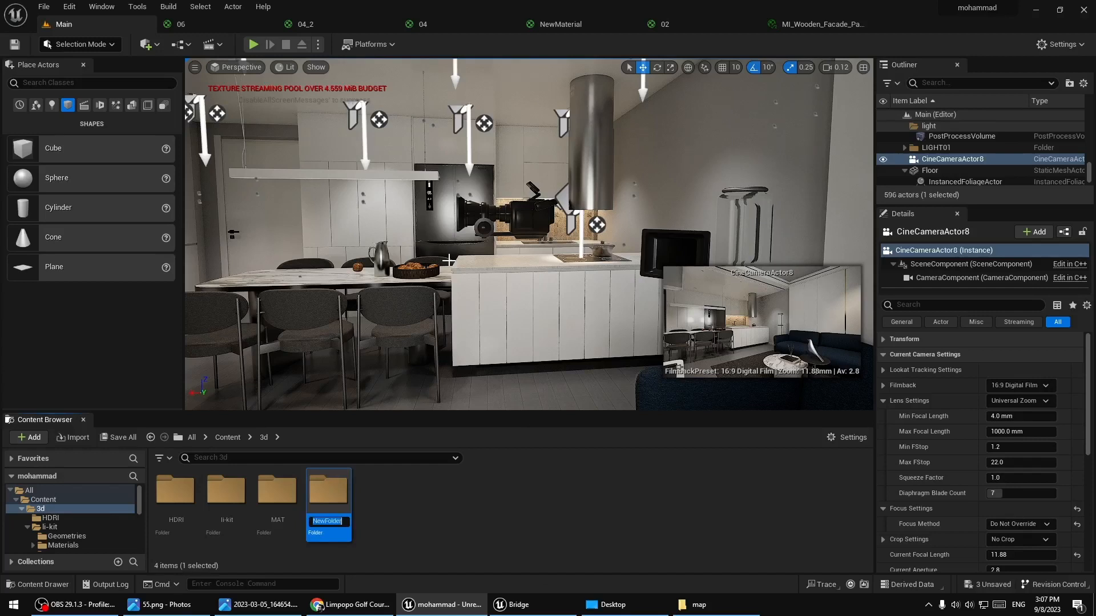
{"action": "type", "text": "RENDER"}
{"action": "key", "text": "Return"}
Create a Level Sequence named 01 in the RENDER folder and open it in Sequencer
{"action": "double_click", "coordinate": [328, 485]}
{"action": "right_click", "coordinate": [331, 494]}
{"action": "mouse_move", "coordinate": [392, 279]}
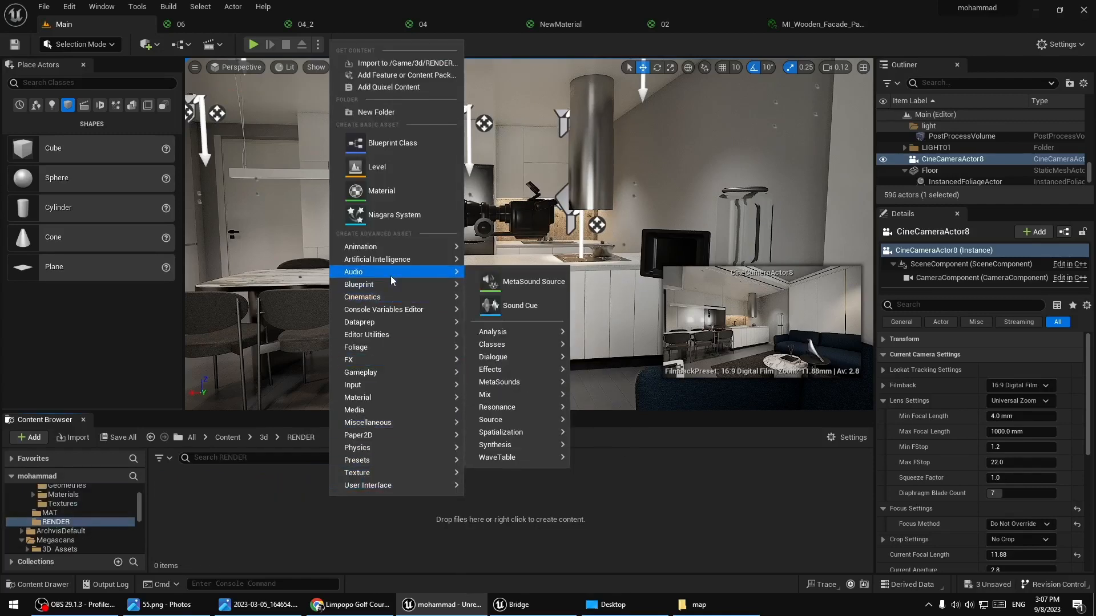
{"action": "mouse_move", "coordinate": [397, 248]}
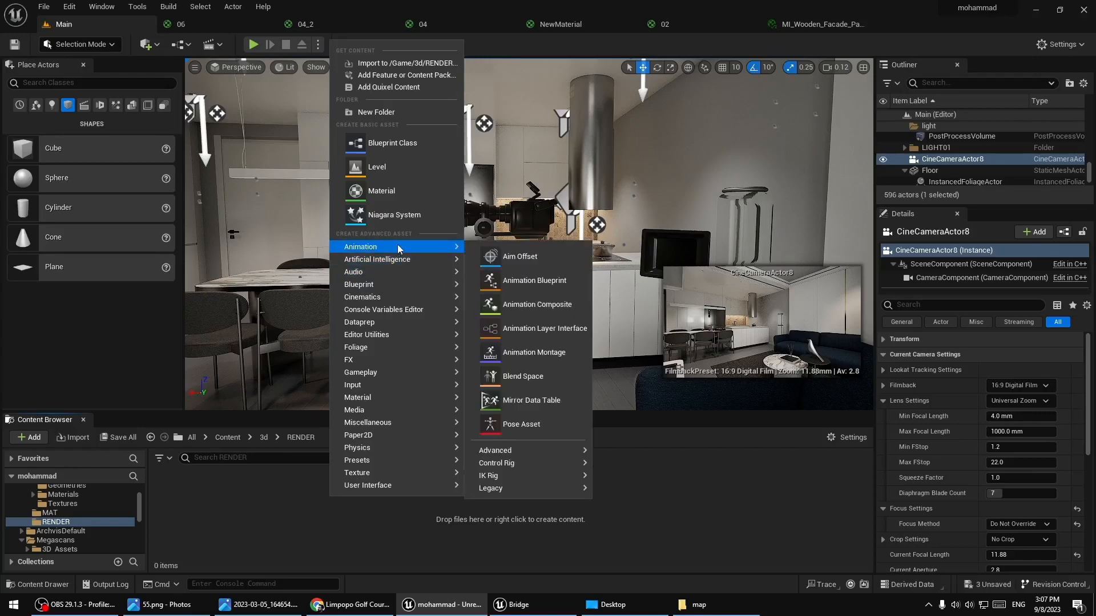
{"action": "mouse_move", "coordinate": [383, 301]}
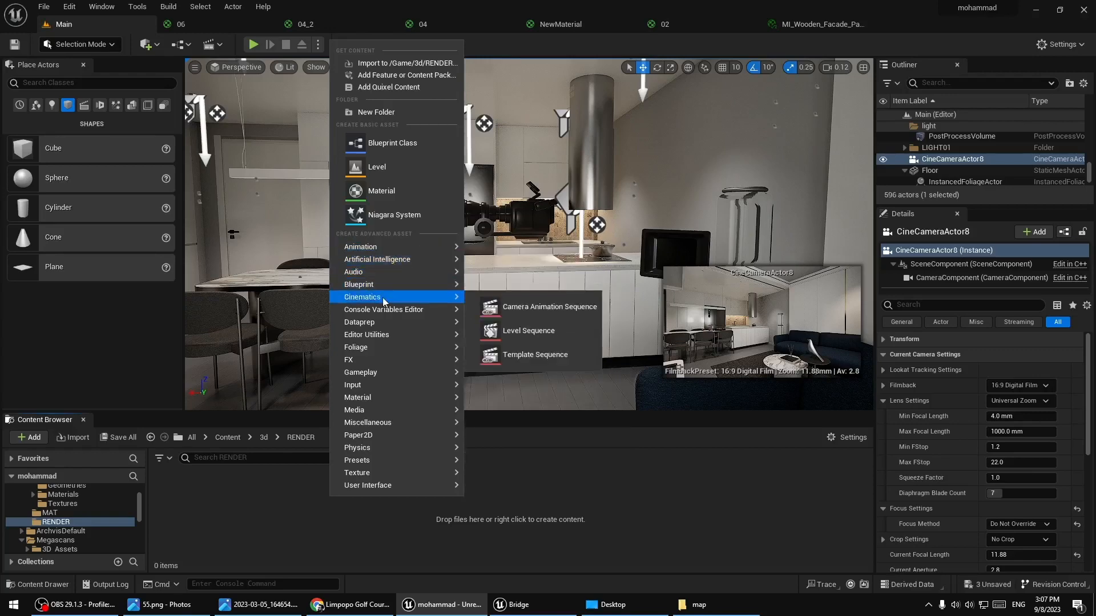
{"action": "left_click", "coordinate": [529, 330]}
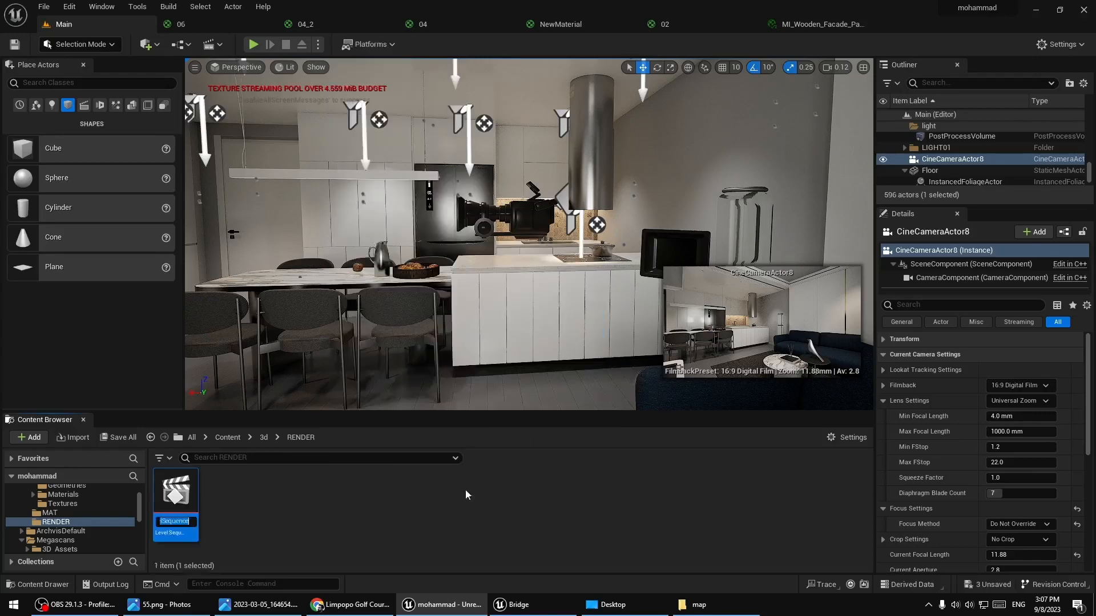
{"action": "type", "text": "01"}
{"action": "key", "text": "Return"}
{"action": "double_click", "coordinate": [174, 485]}
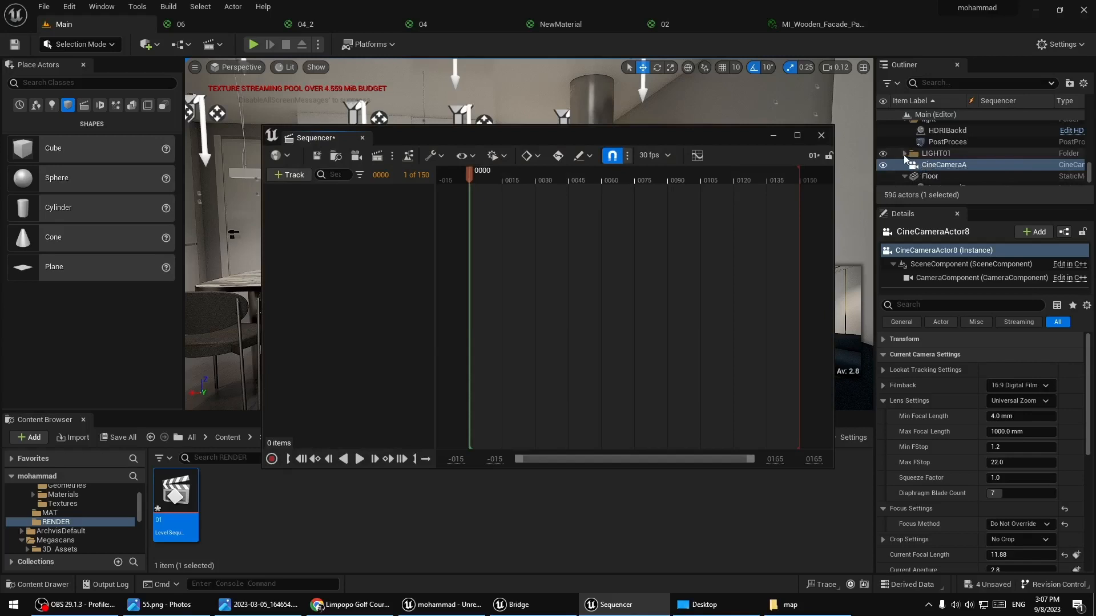
Add CineCameraActor0 to sequence 01 and dock the Sequencer beside the Content Browser
{"action": "scroll", "coordinate": [924, 164], "scroll_direction": "up", "scroll_amount": 3}
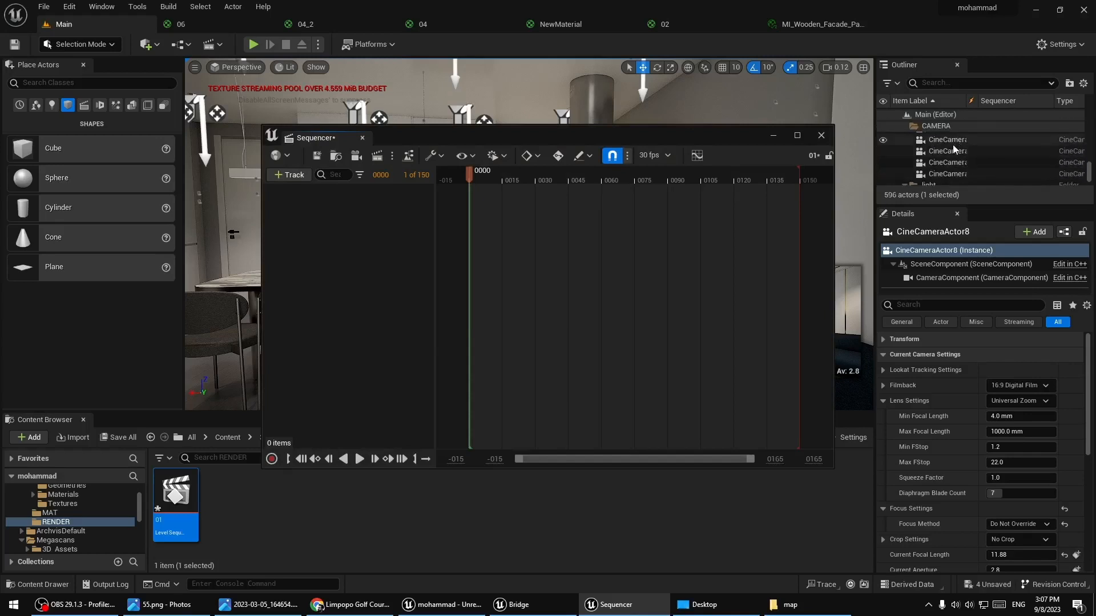
{"action": "scroll", "coordinate": [953, 145], "scroll_direction": "up", "scroll_amount": 3}
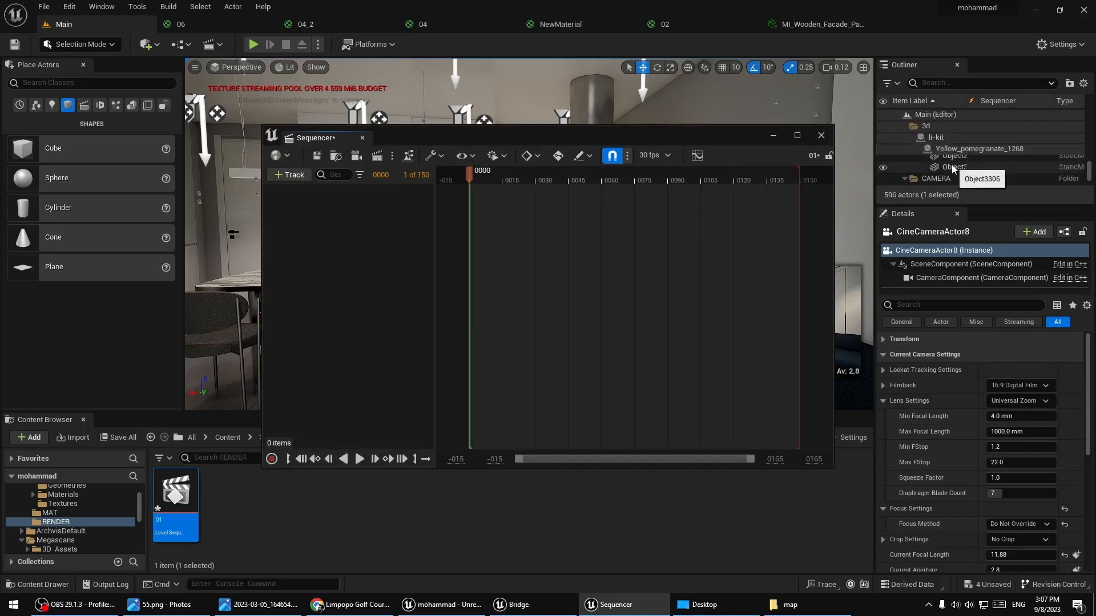
{"action": "scroll", "coordinate": [951, 165], "scroll_direction": "down", "scroll_amount": 3}
{"action": "left_click", "coordinate": [953, 139]}
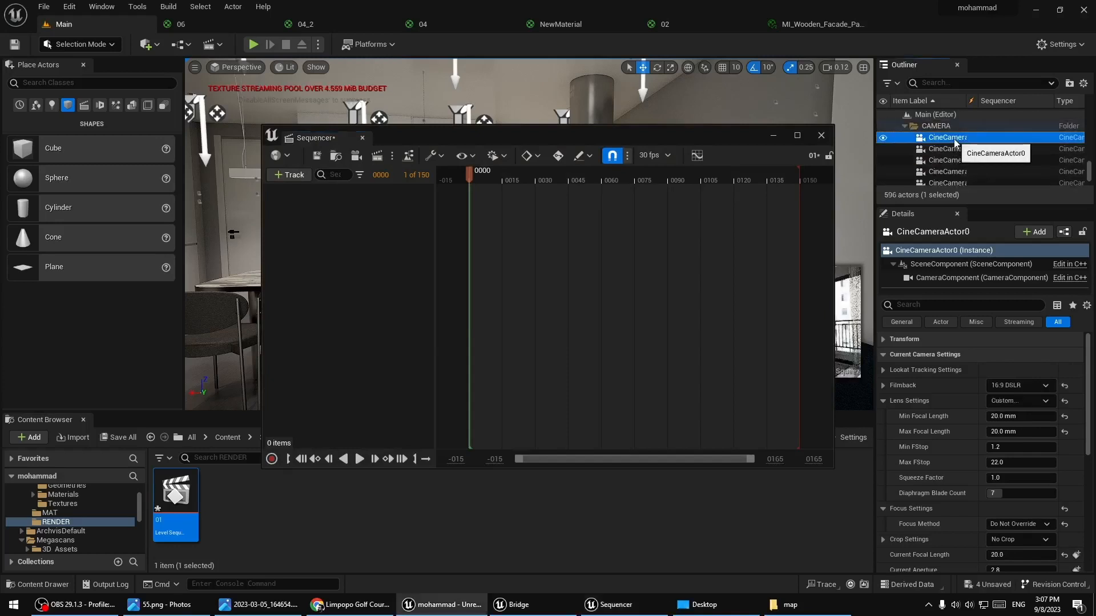
{"action": "left_click_drag", "start_coordinate": [953, 138], "coordinate": [548, 301]}
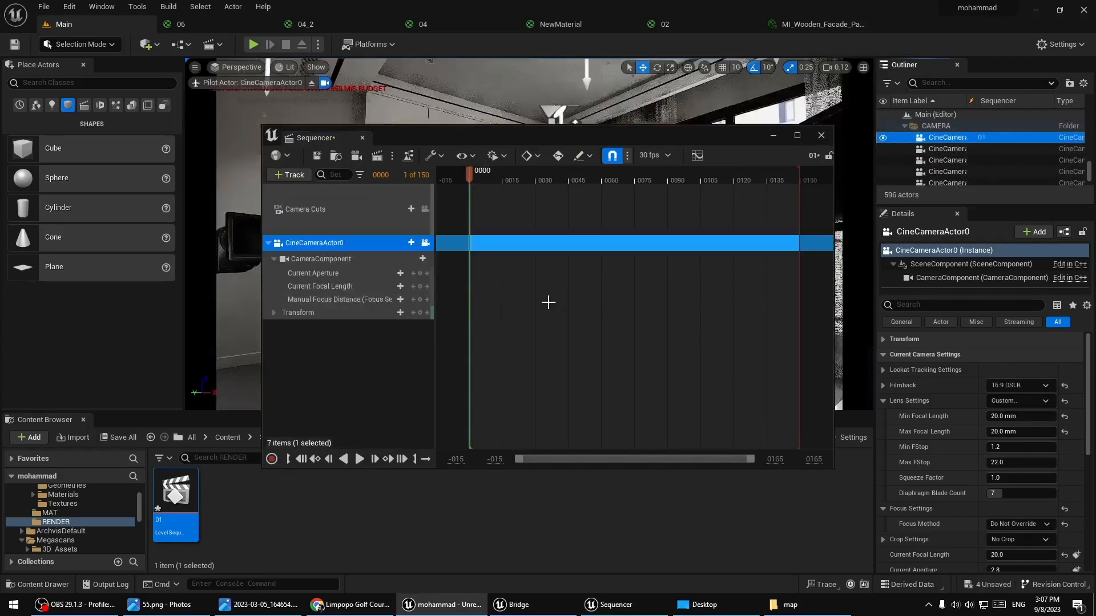
{"action": "left_click_drag", "start_coordinate": [316, 138], "coordinate": [100, 420]}
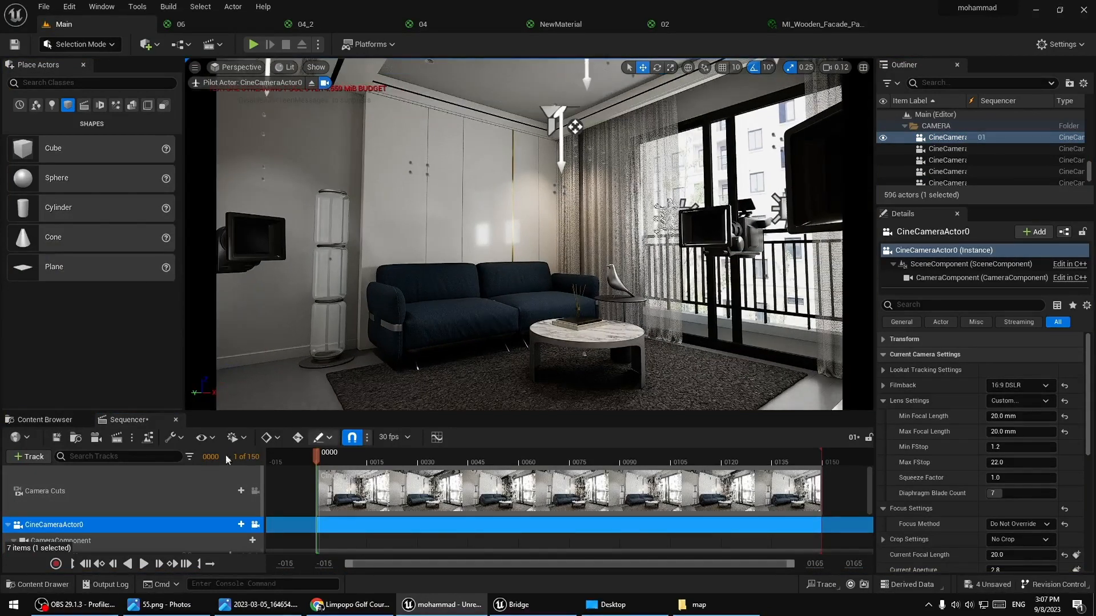
Choose Movie Render Queue as the render method and send sequence 01 to it as a render job
{"action": "left_click", "coordinate": [133, 438]}
{"action": "left_click", "coordinate": [117, 437]}
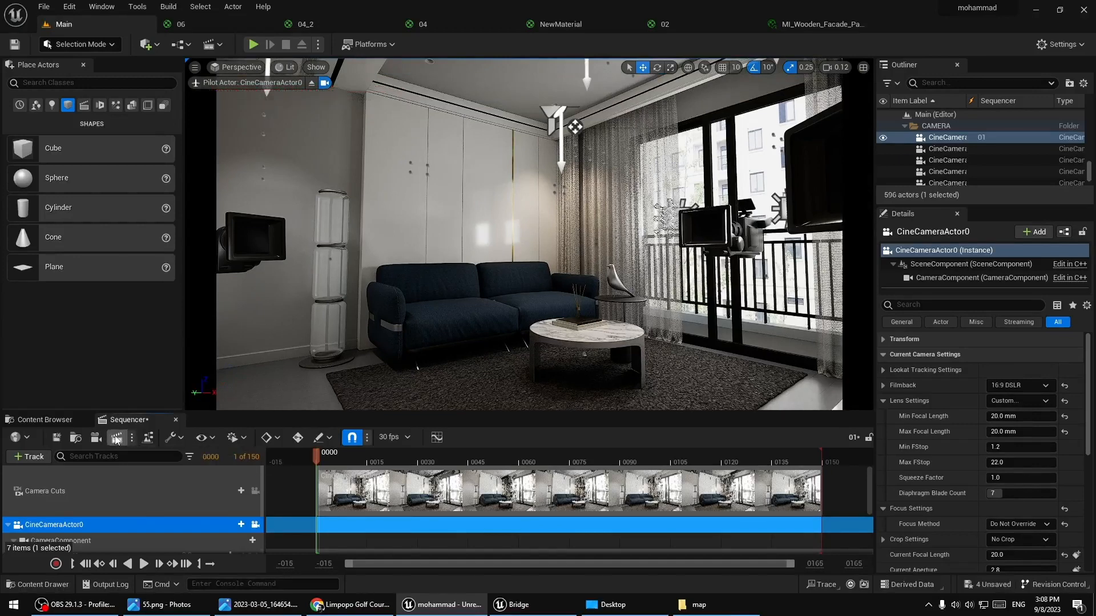
{"action": "left_click", "coordinate": [678, 97]}
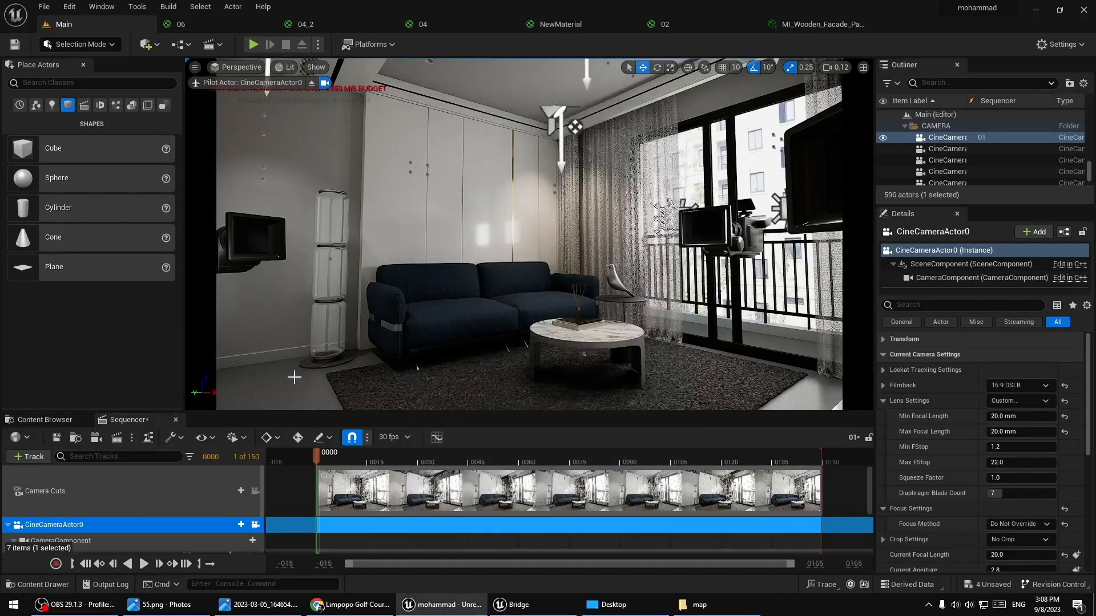
{"action": "left_click", "coordinate": [133, 438]}
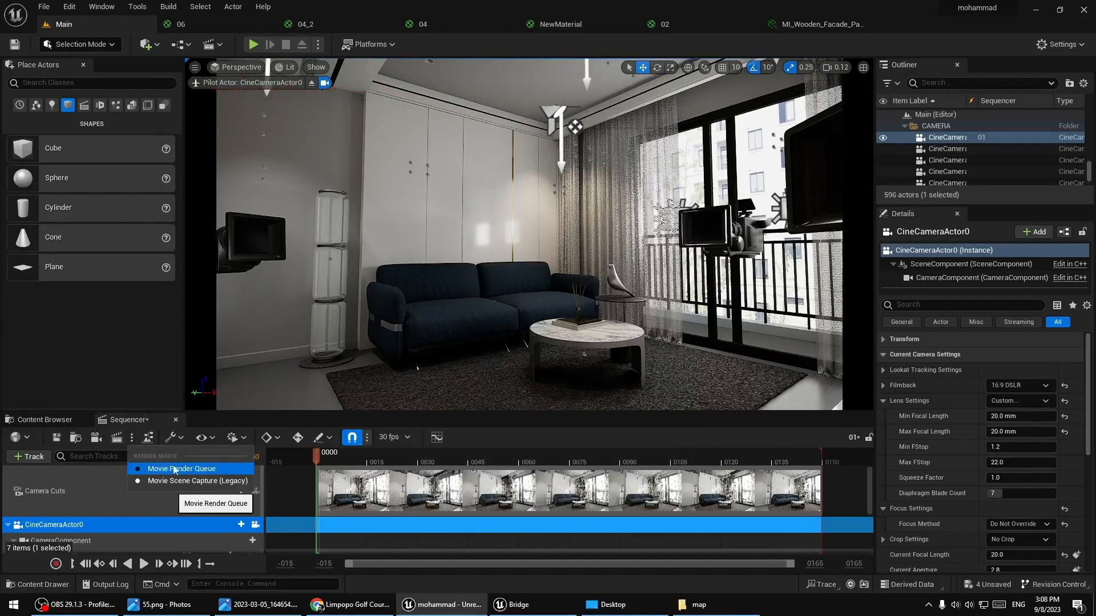
{"action": "left_click", "coordinate": [194, 468]}
{"action": "left_click", "coordinate": [110, 443]}
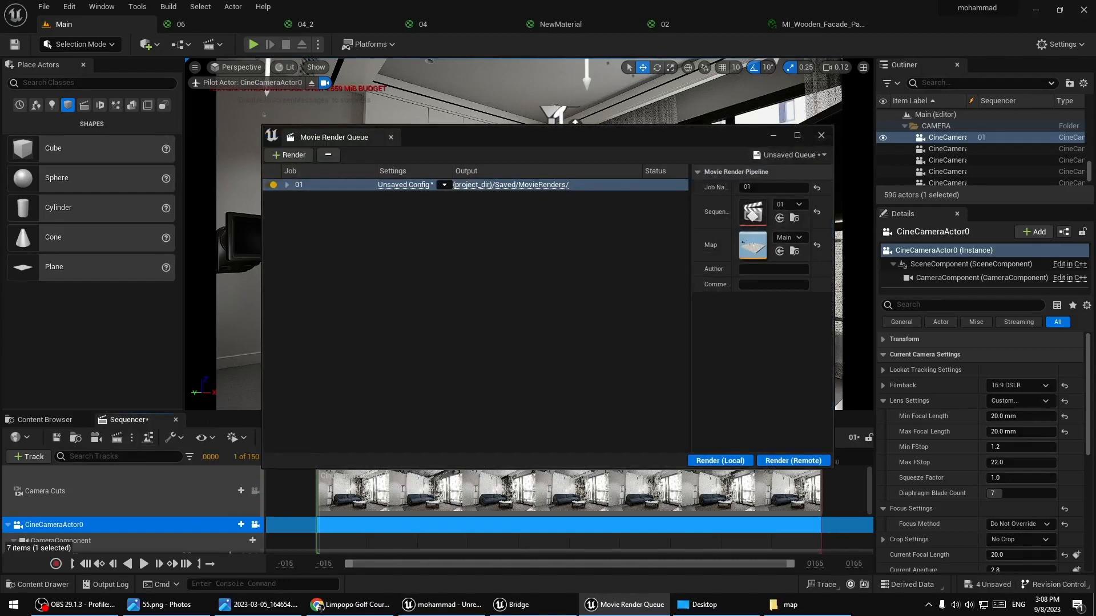
{"action": "left_click", "coordinate": [431, 280]}
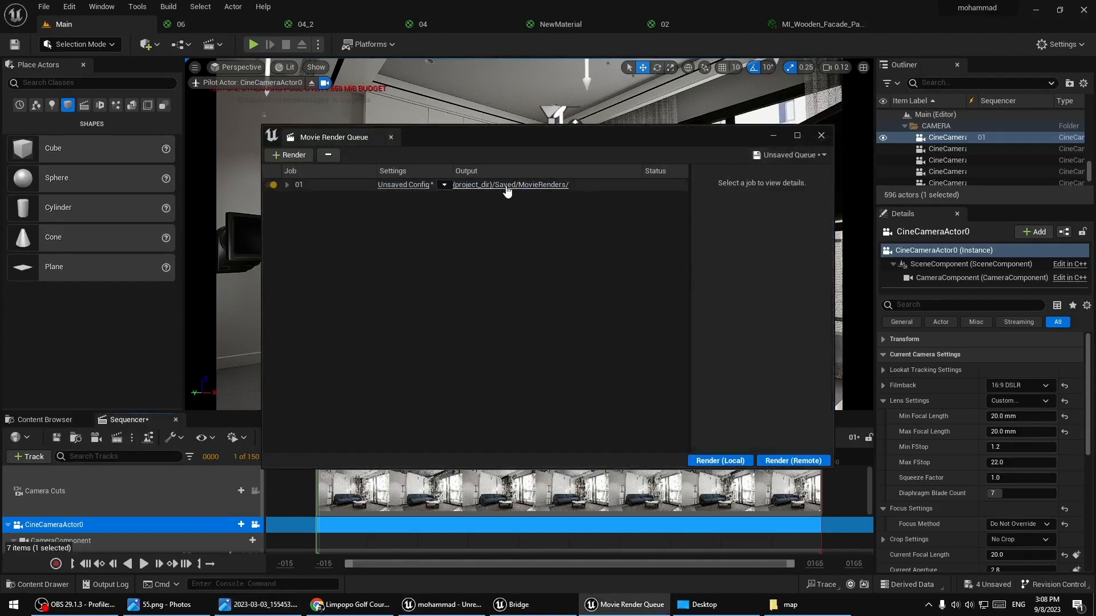
Create a folder named RENDER inside the Desktop folder جلسه 26 and set it as the output directory of render job 01
{"action": "left_click", "coordinate": [403, 184]}
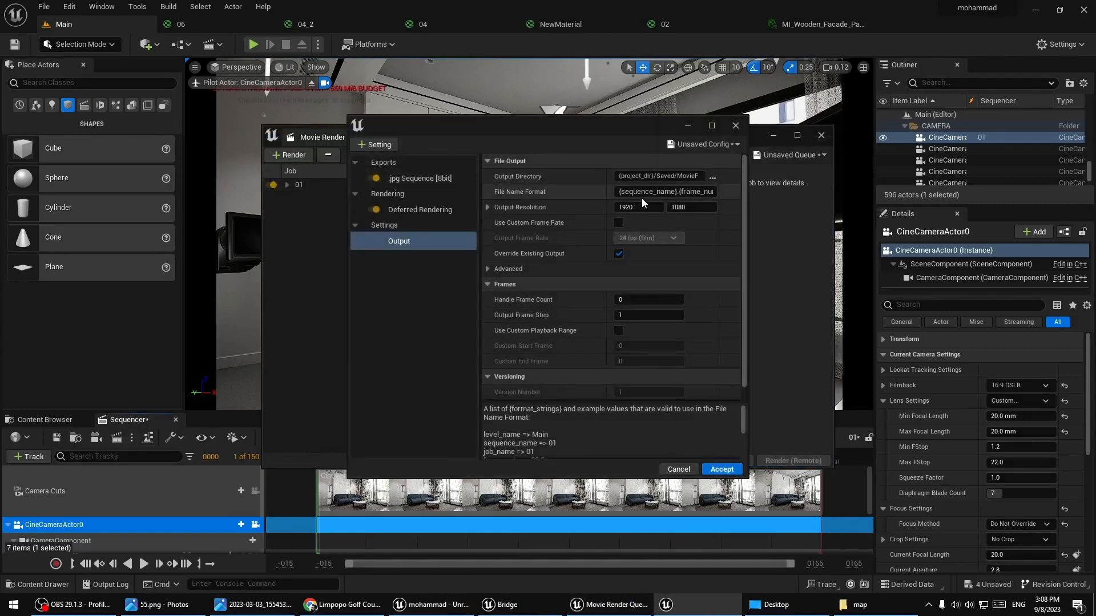
{"action": "left_click", "coordinate": [713, 178]}
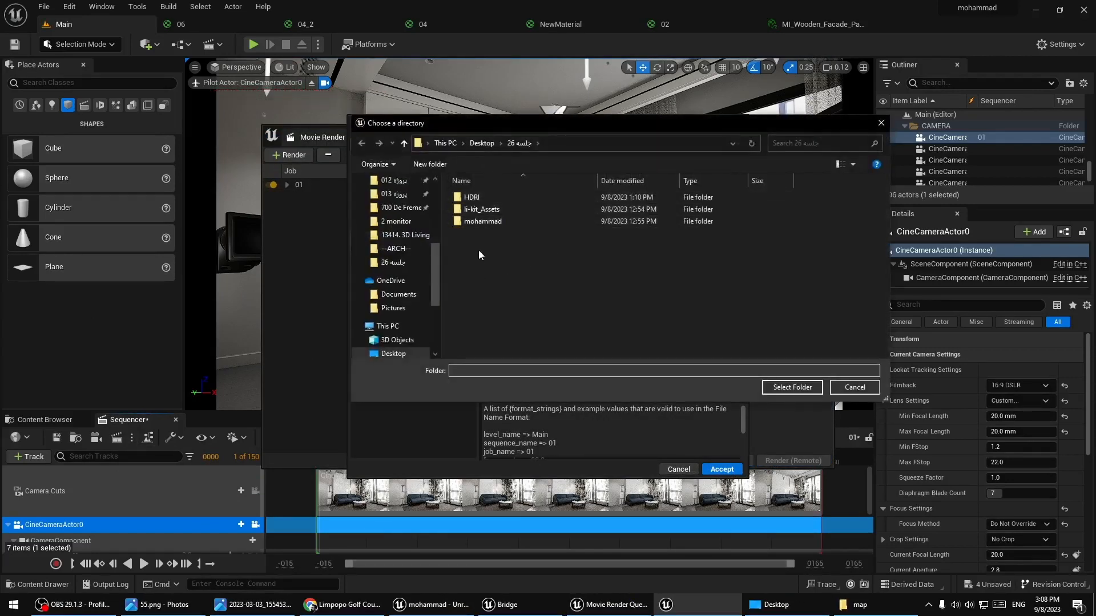
{"action": "right_click", "coordinate": [499, 304]}
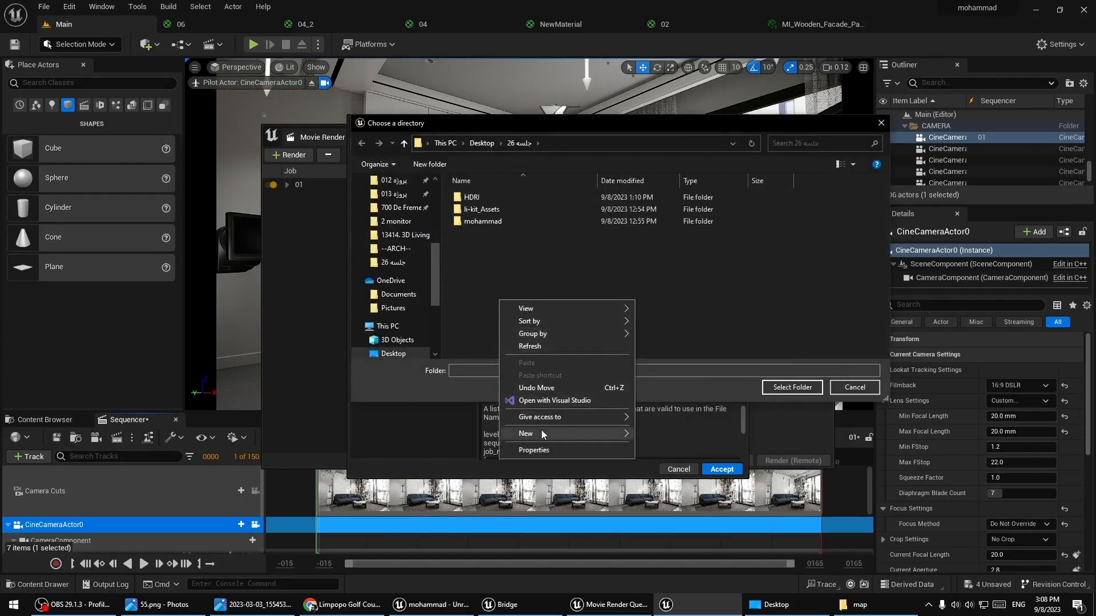
{"action": "left_click", "coordinate": [682, 253]}
{"action": "type", "text": "RE"}
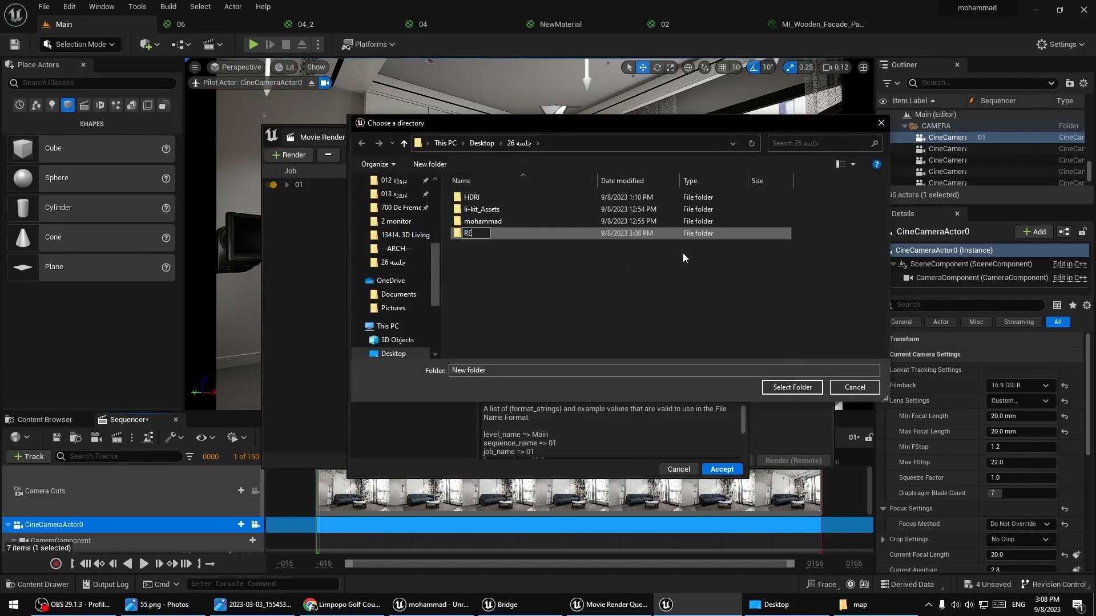
{"action": "type", "text": "NDER"}
{"action": "key", "text": "Return"}
{"action": "left_click", "coordinate": [501, 234]}
{"action": "double_click", "coordinate": [501, 234]}
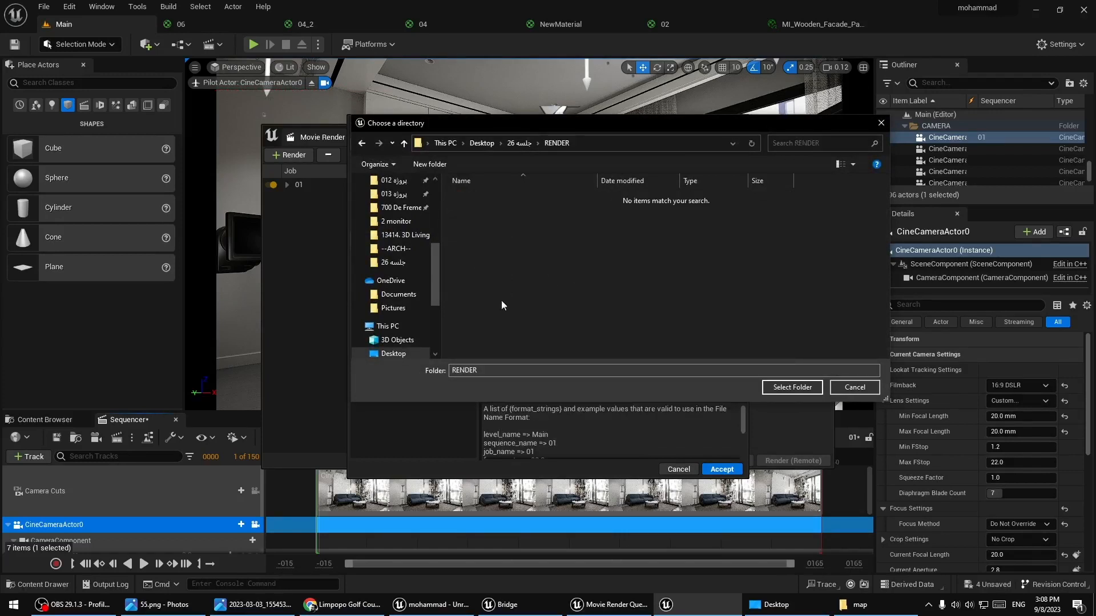
{"action": "left_click", "coordinate": [791, 387]}
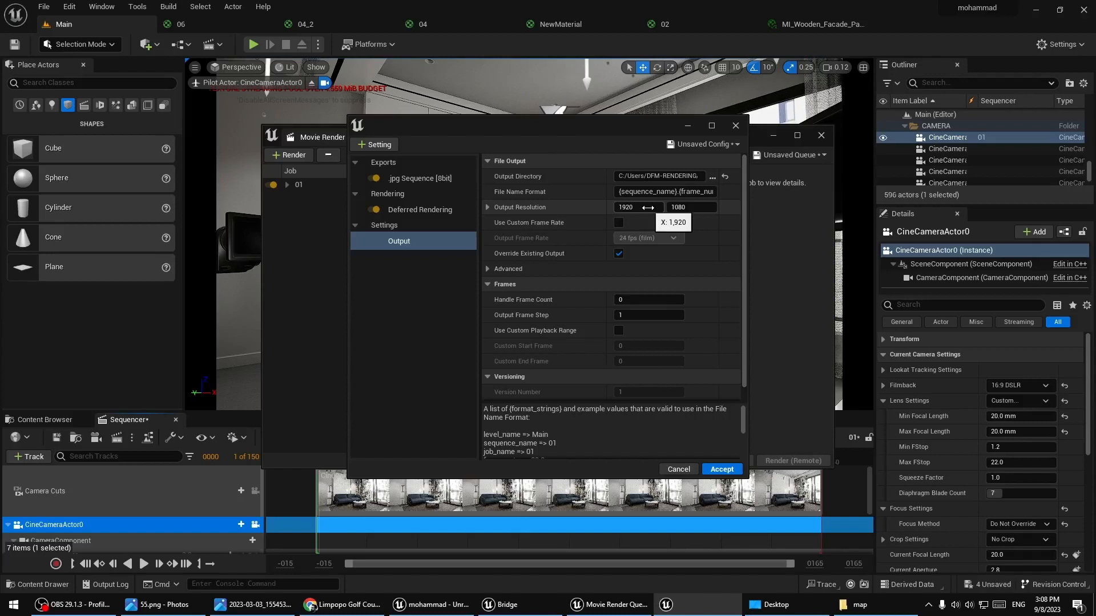
Set the output resolution to 2160 × 3840 and enable a custom playback range from frame 1 to frame 2
{"action": "left_click", "coordinate": [648, 207]}
{"action": "key", "text": "Tab"}
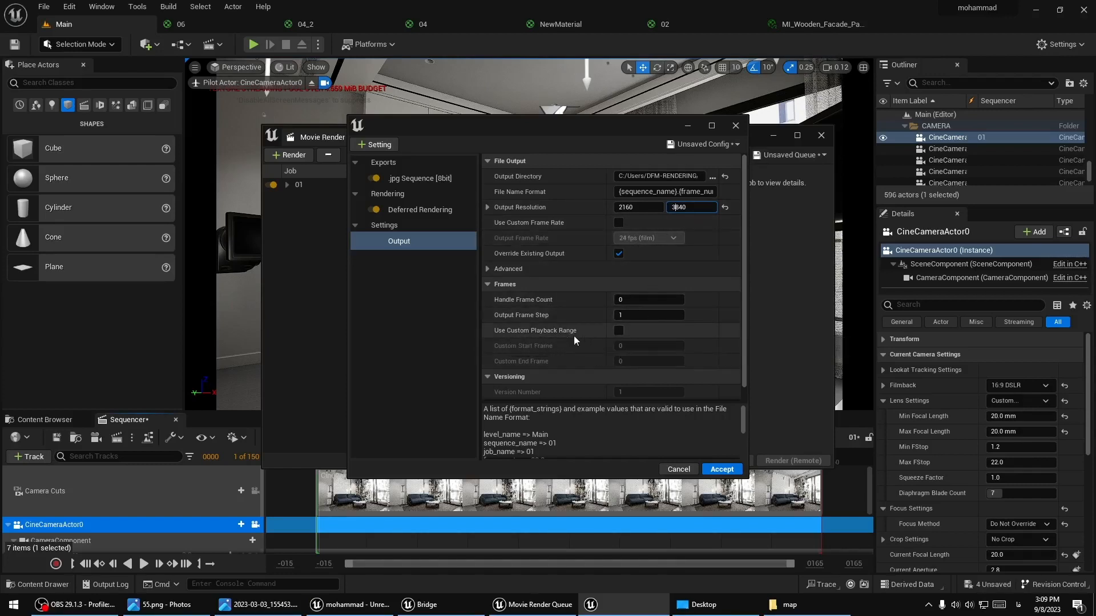
{"action": "left_click", "coordinate": [618, 331]}
{"action": "left_click", "coordinate": [648, 347]}
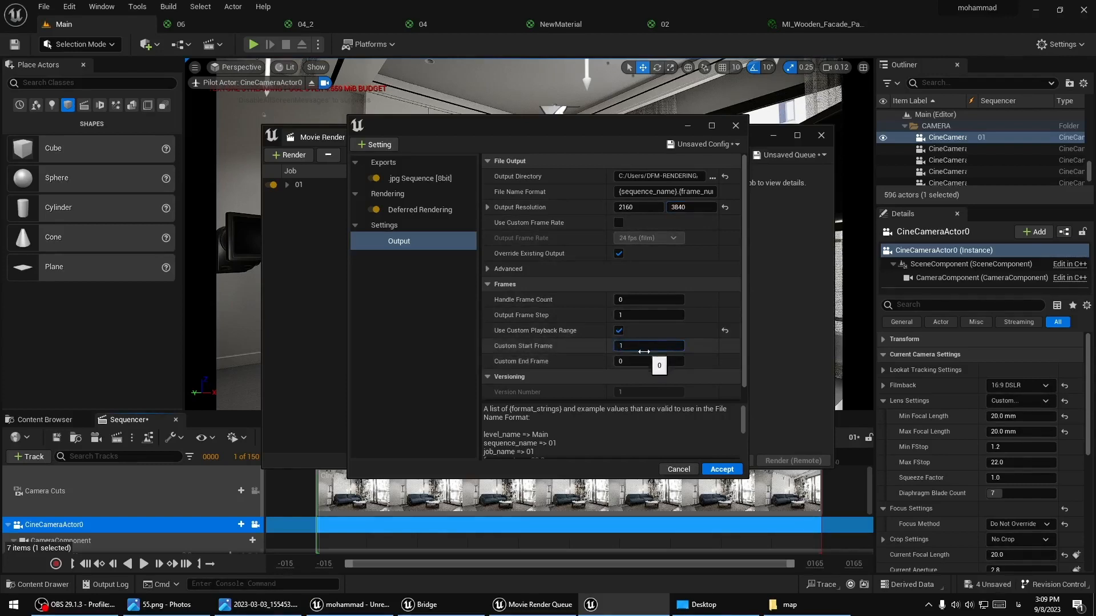
{"action": "left_click", "coordinate": [640, 362]}
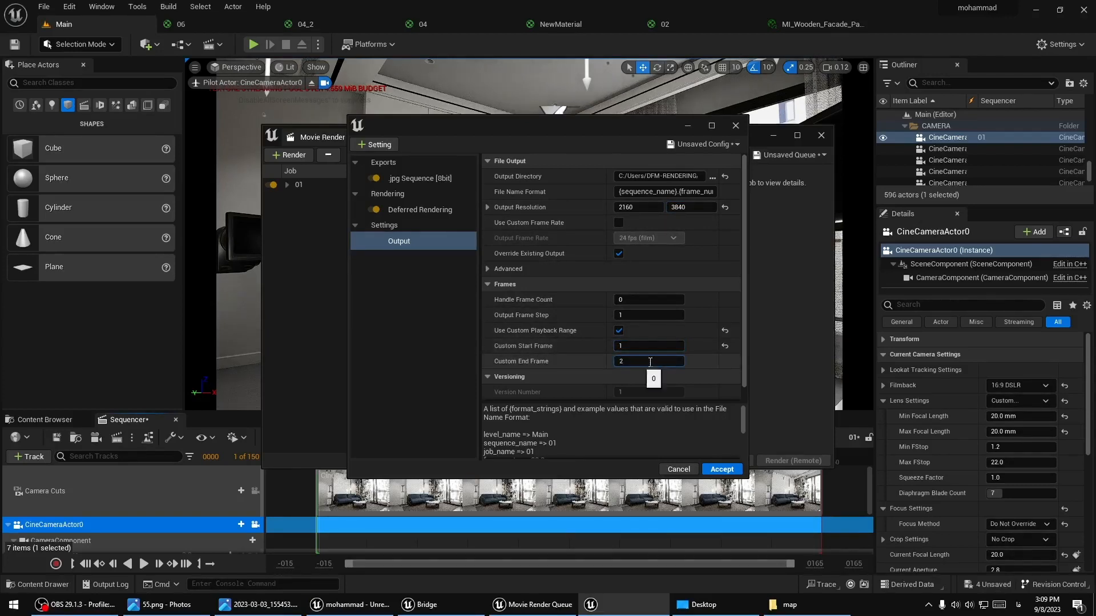
{"action": "scroll", "coordinate": [667, 347], "scroll_direction": "down", "scroll_amount": 5}
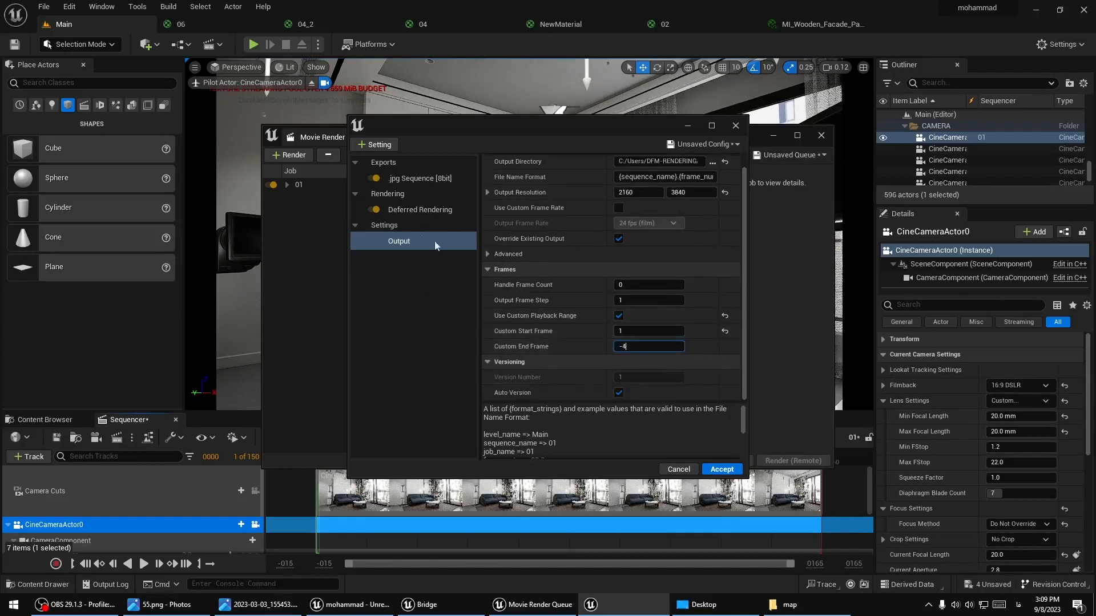
Disable the Deferred Rendering pass and the .jpg Sequence [8bit] export in the job configuration
{"action": "left_click", "coordinate": [422, 210]}
{"action": "left_click", "coordinate": [375, 209]}
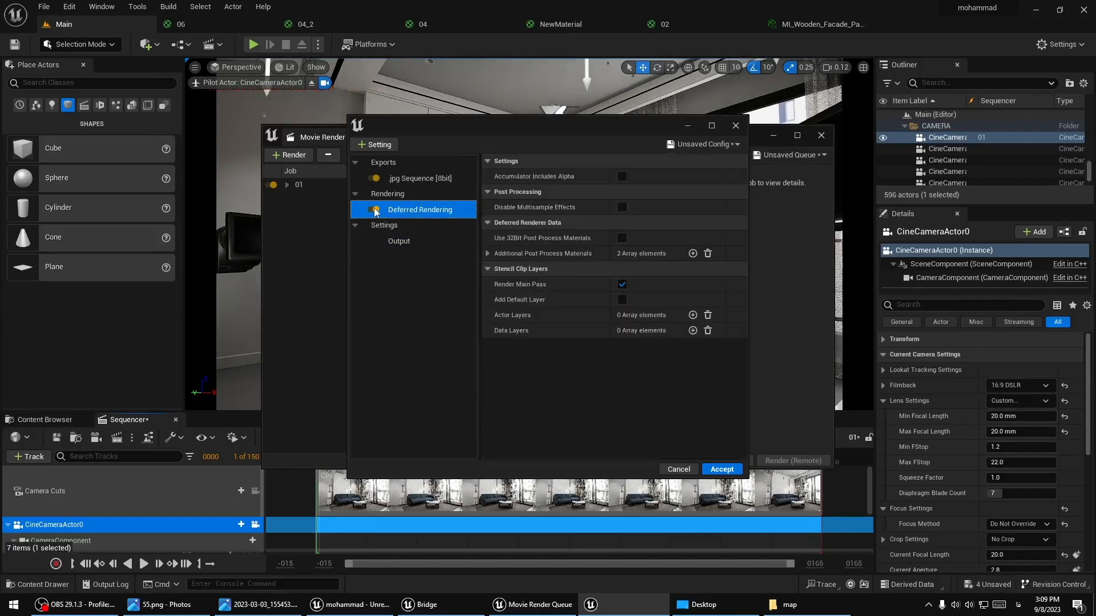
{"action": "left_click", "coordinate": [375, 179]}
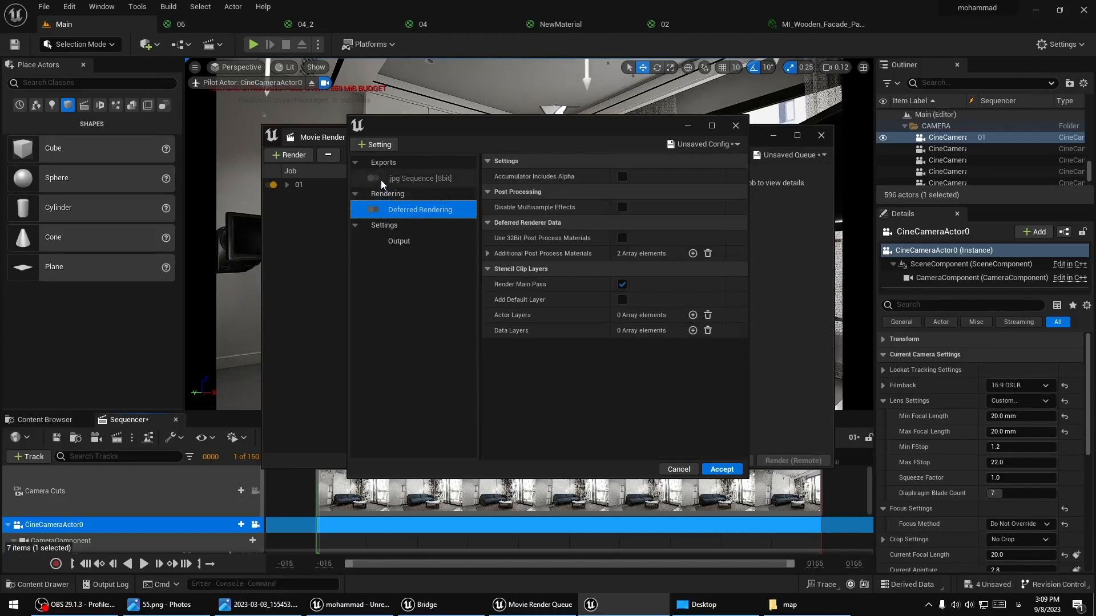
Add Anti-aliasing, High Resolution and .png Sequence [8bit] to the job configuration
{"action": "left_click", "coordinate": [374, 144]}
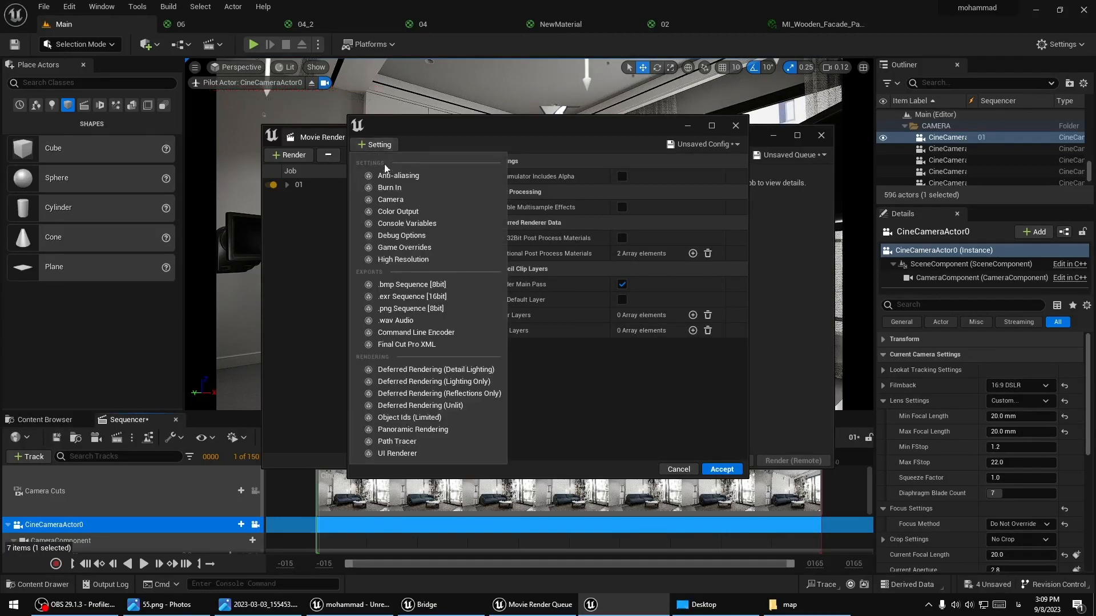
{"action": "left_click", "coordinate": [403, 176]}
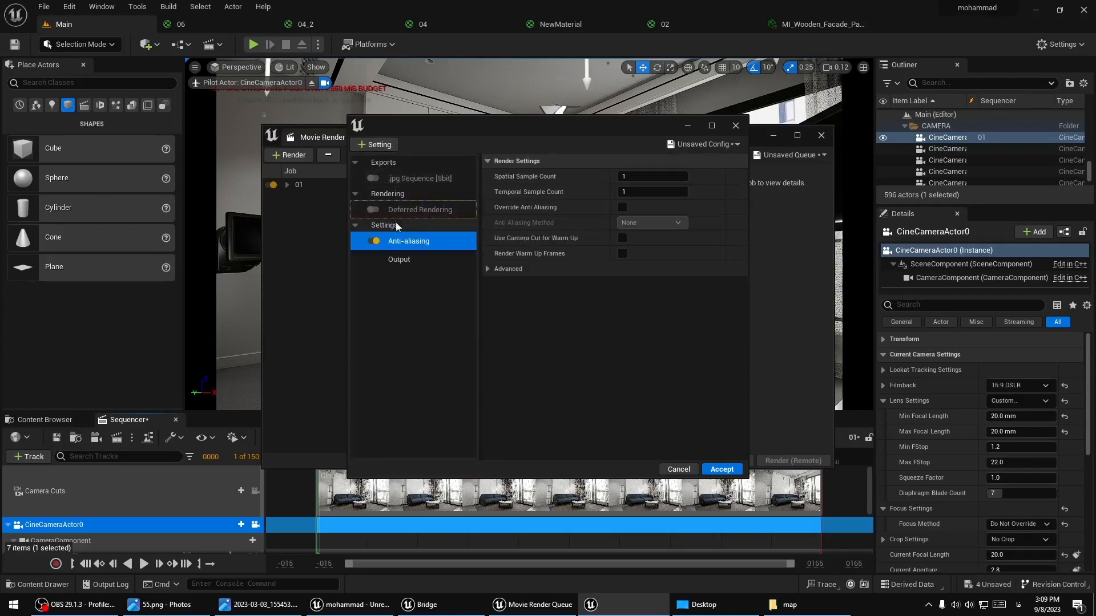
{"action": "left_click", "coordinate": [372, 144]}
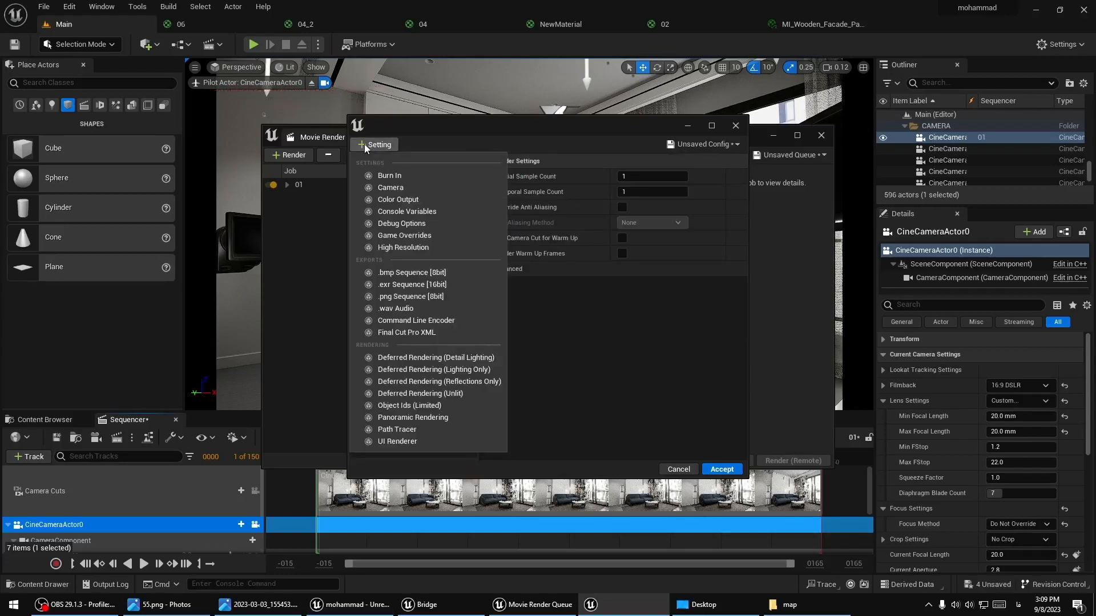
{"action": "left_click", "coordinate": [393, 247]}
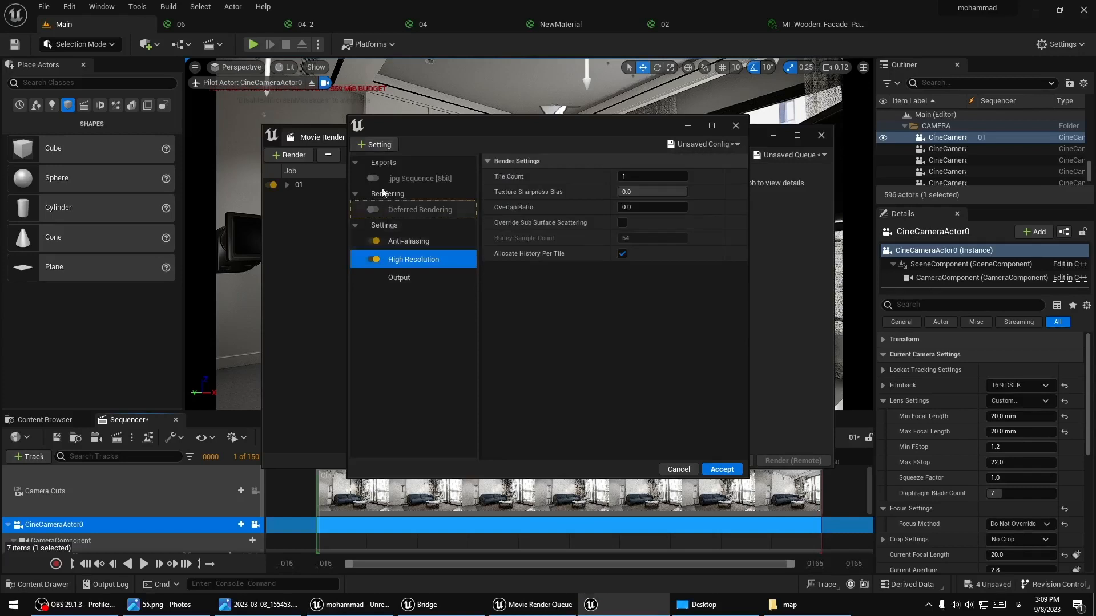
{"action": "left_click", "coordinate": [377, 145]}
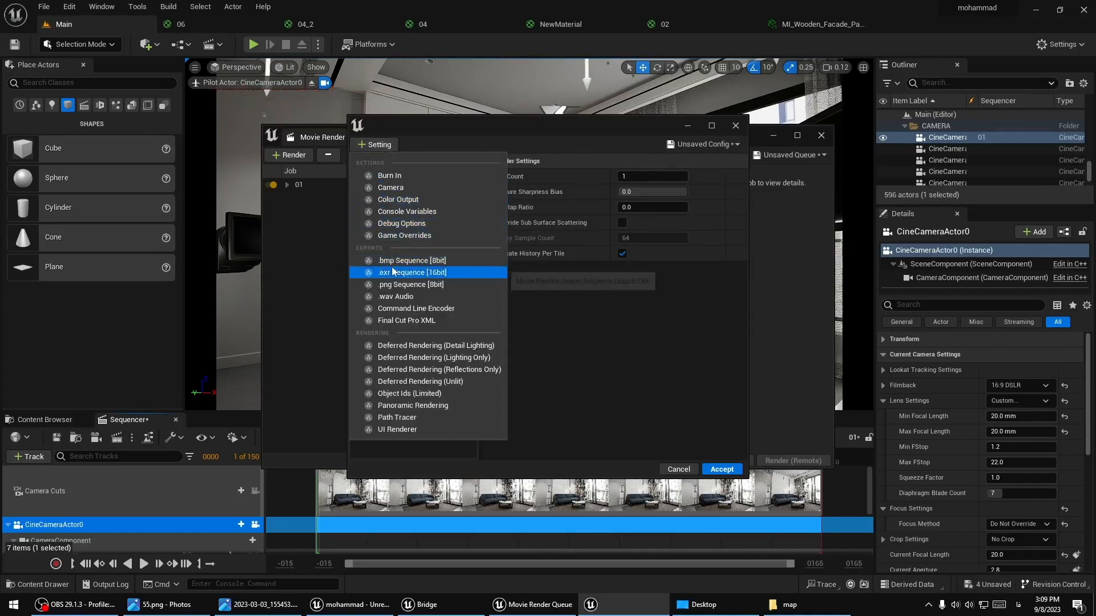
{"action": "left_click", "coordinate": [400, 284]}
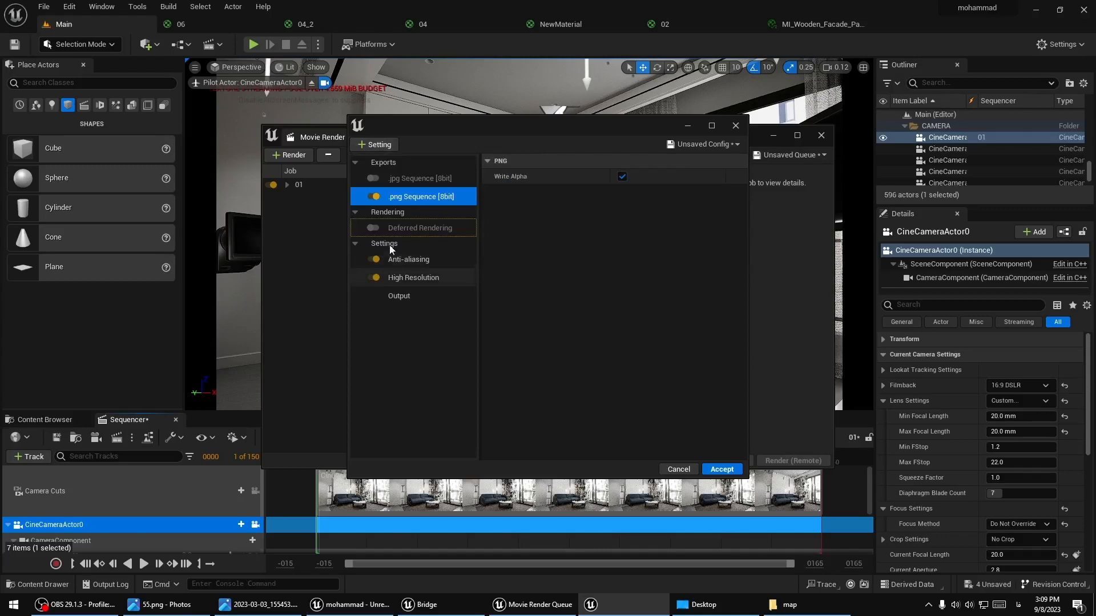
{"action": "left_click", "coordinate": [377, 144]}
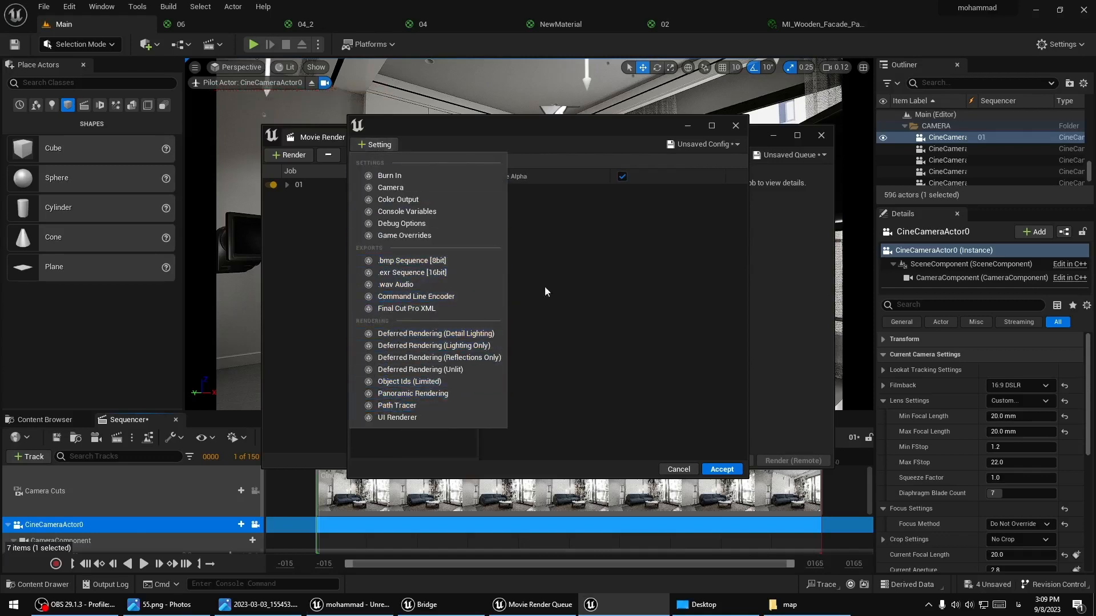
{"action": "left_click", "coordinate": [650, 244]}
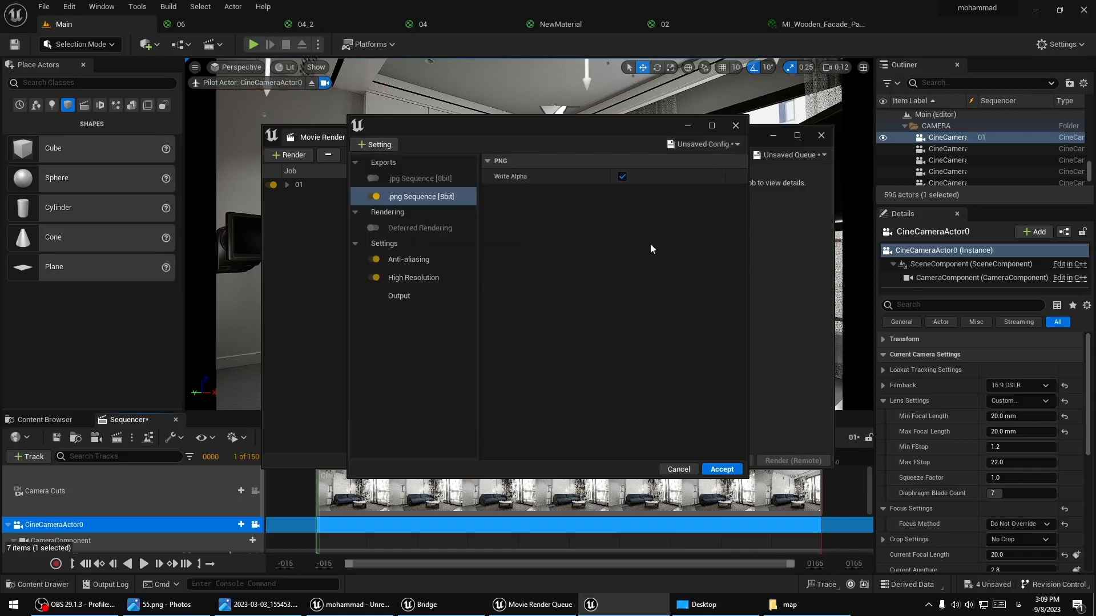
Set anti-aliasing to 2 spatial and 16 temporal samples, override anti-aliasing with method None, and accept the job configuration
{"action": "left_click", "coordinate": [405, 262]}
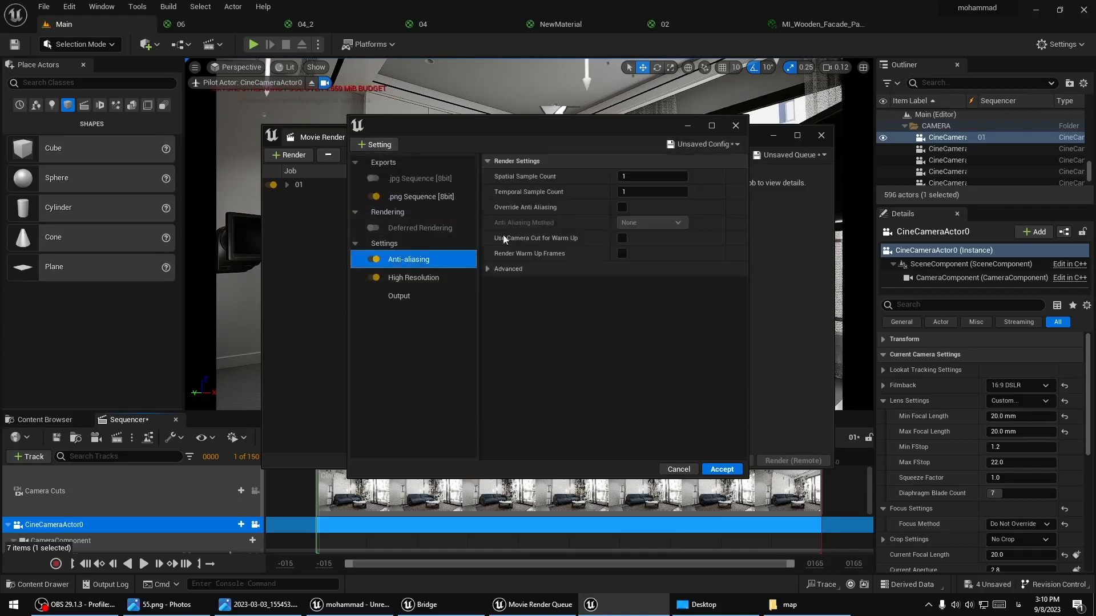
{"action": "left_click", "coordinate": [651, 176]}
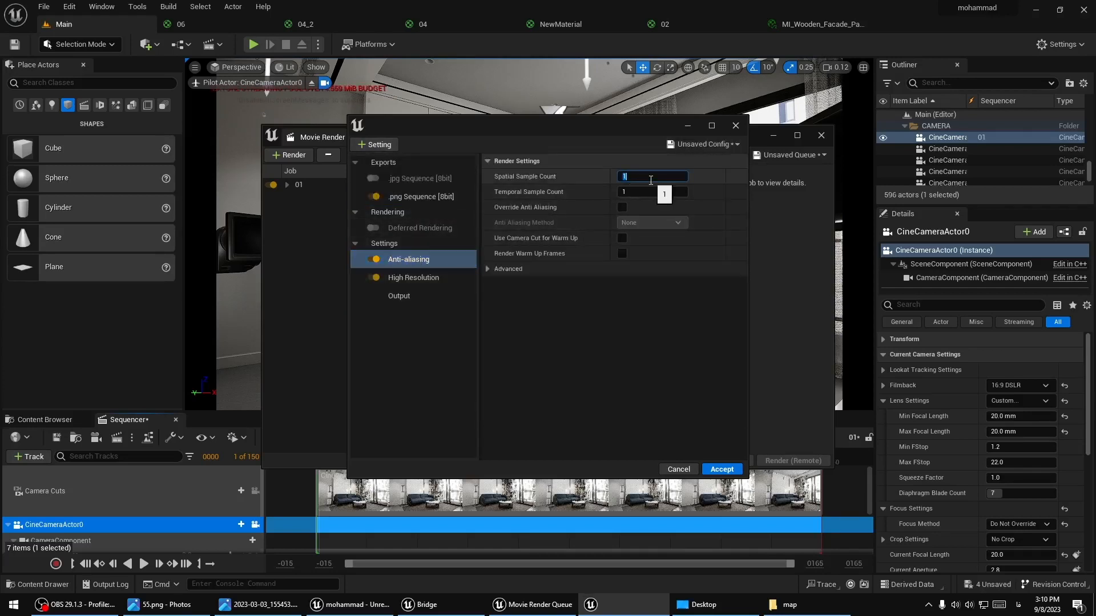
{"action": "left_click", "coordinate": [649, 191]}
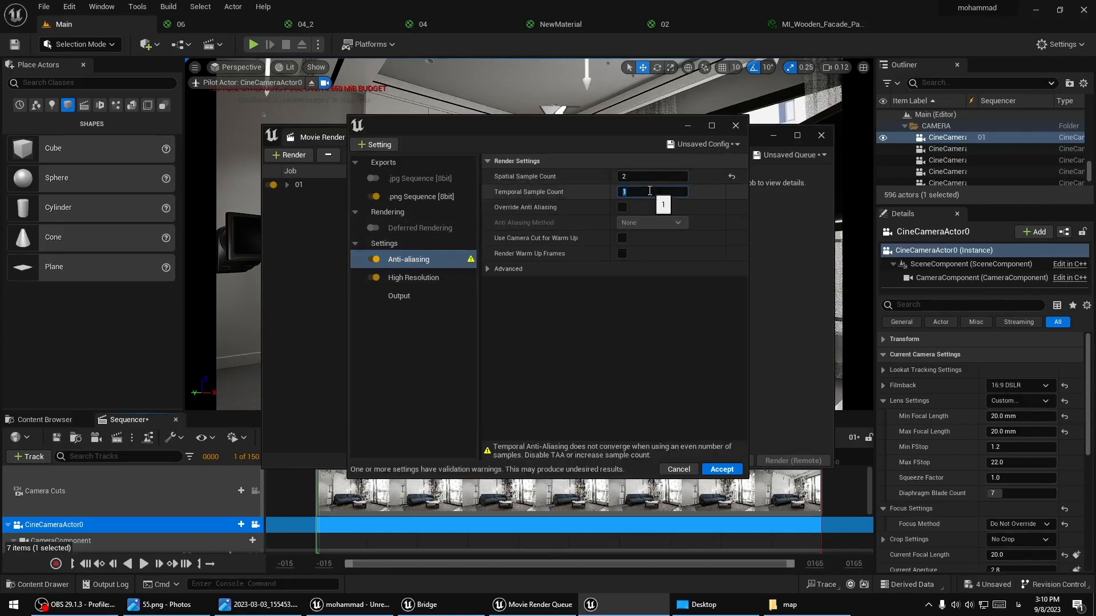
{"action": "type", "text": "16"}
{"action": "left_click", "coordinate": [622, 207]}
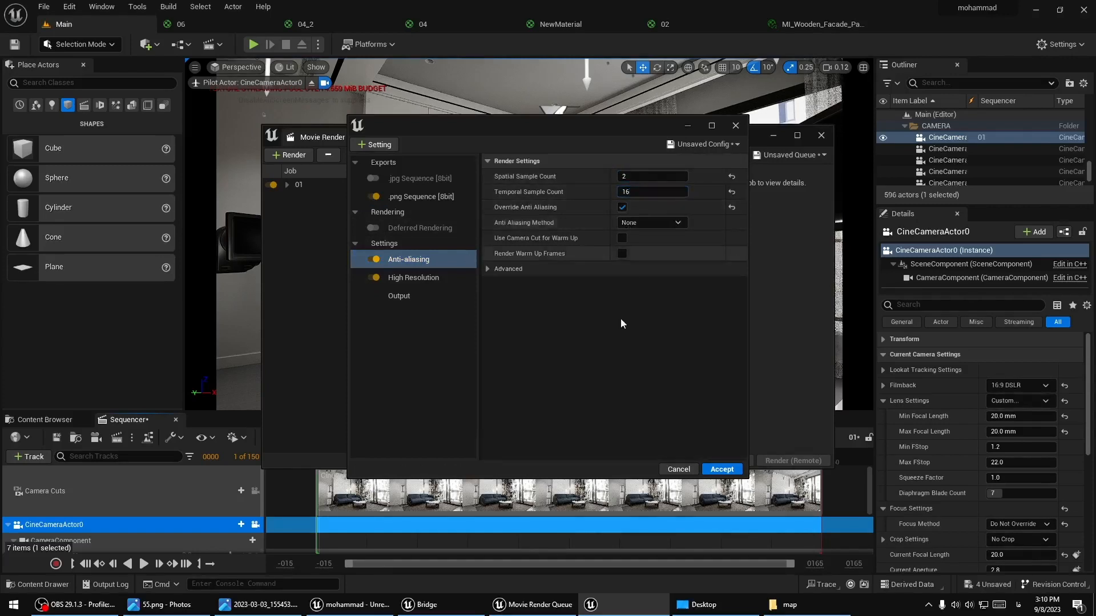
{"action": "left_click", "coordinate": [406, 277]}
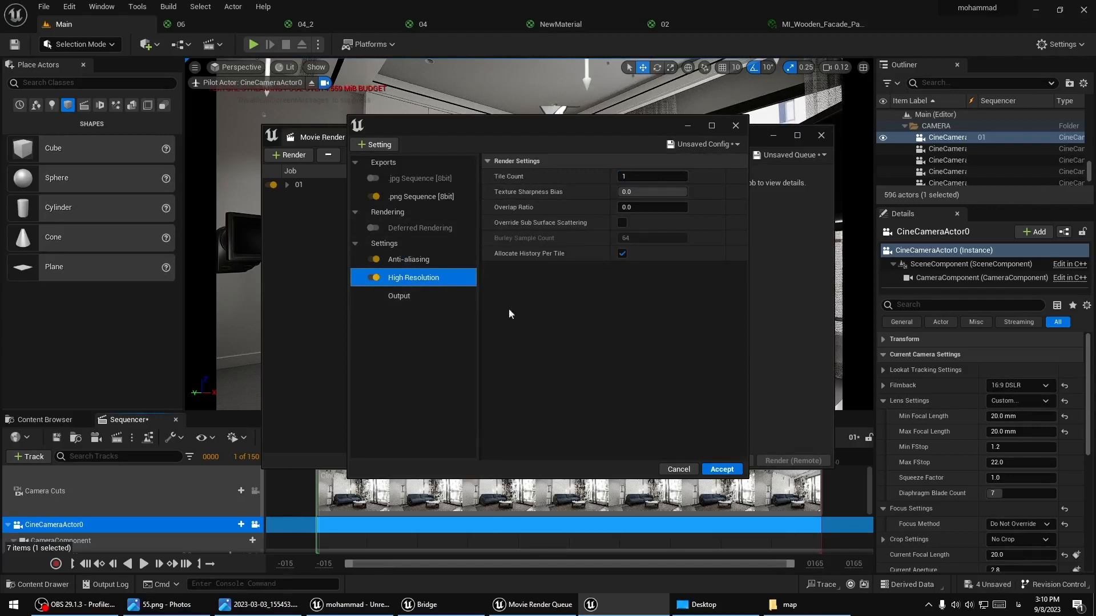
{"action": "left_click", "coordinate": [725, 472]}
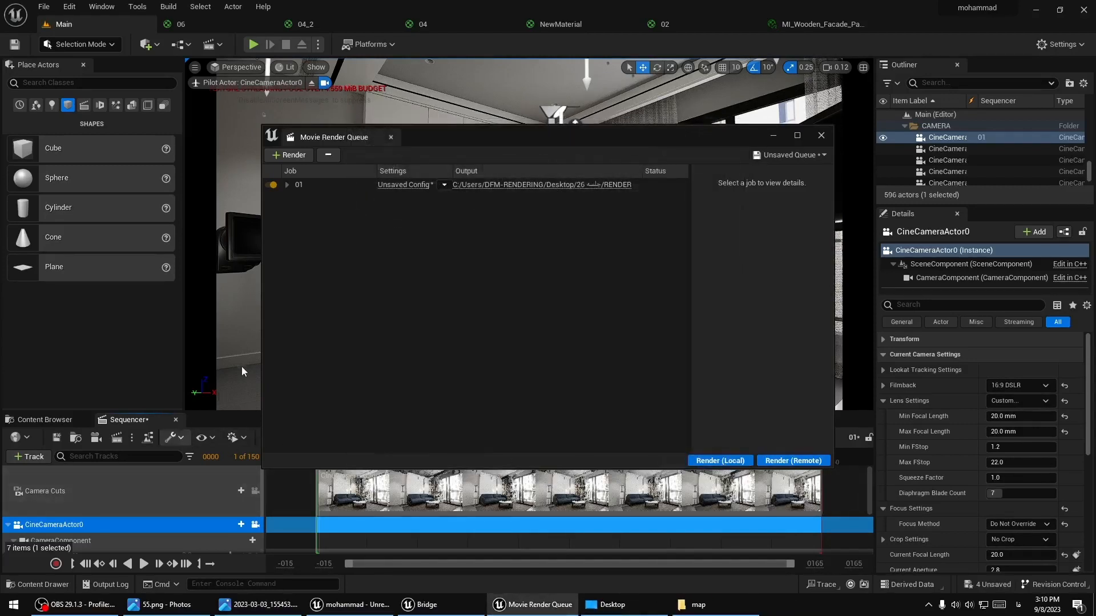
Save all modified project content, leaving the Main_Auto autosave copies unselected
{"action": "left_click", "coordinate": [29, 425]}
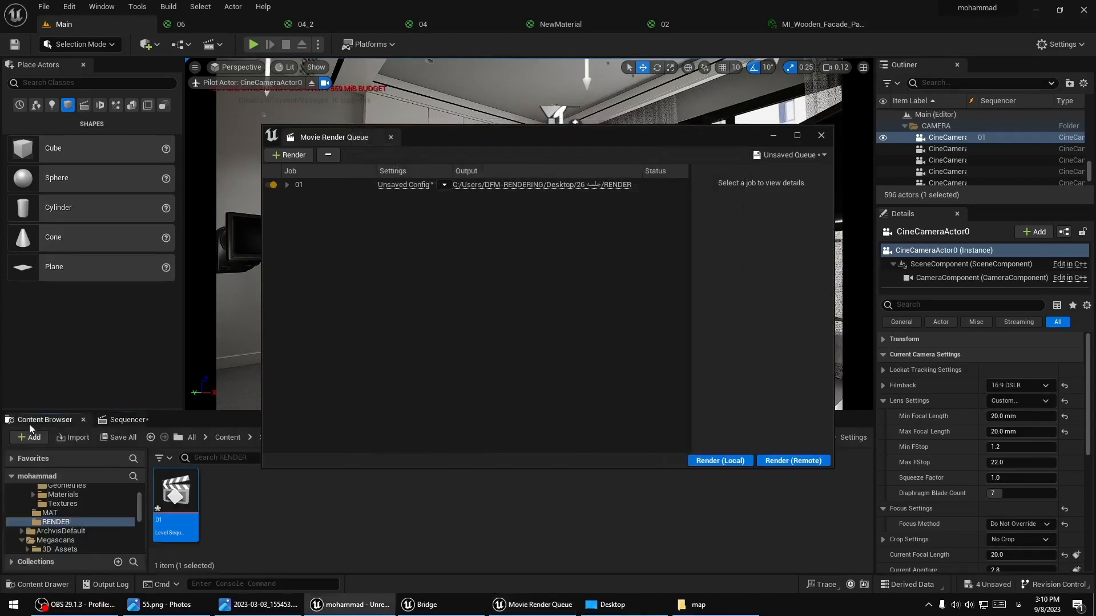
{"action": "left_click", "coordinate": [124, 437]}
{"action": "left_click", "coordinate": [644, 432]}
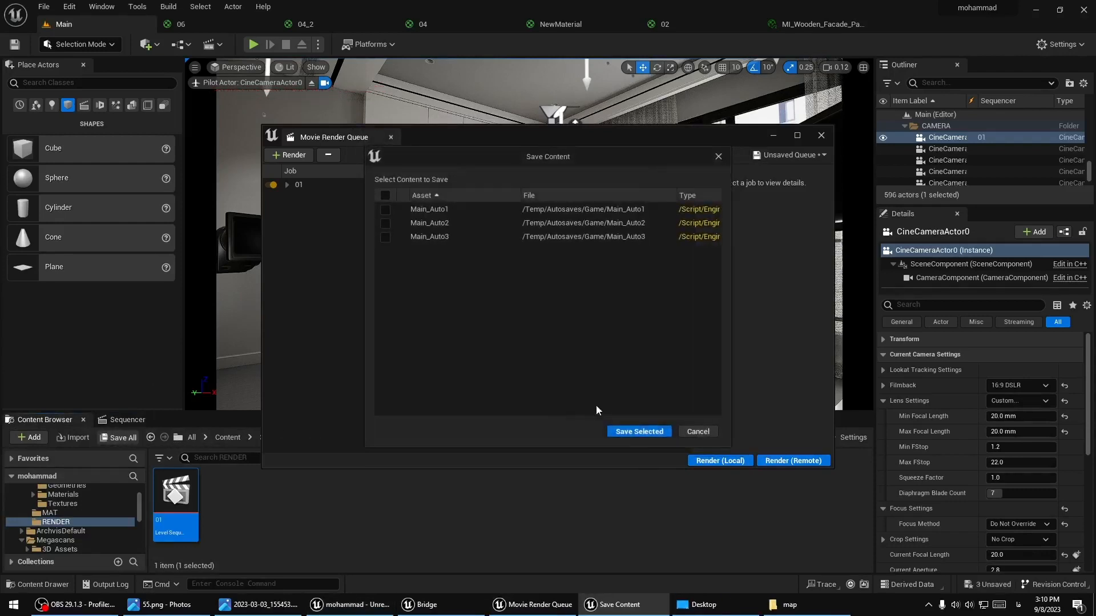
{"action": "left_click", "coordinate": [635, 432]}
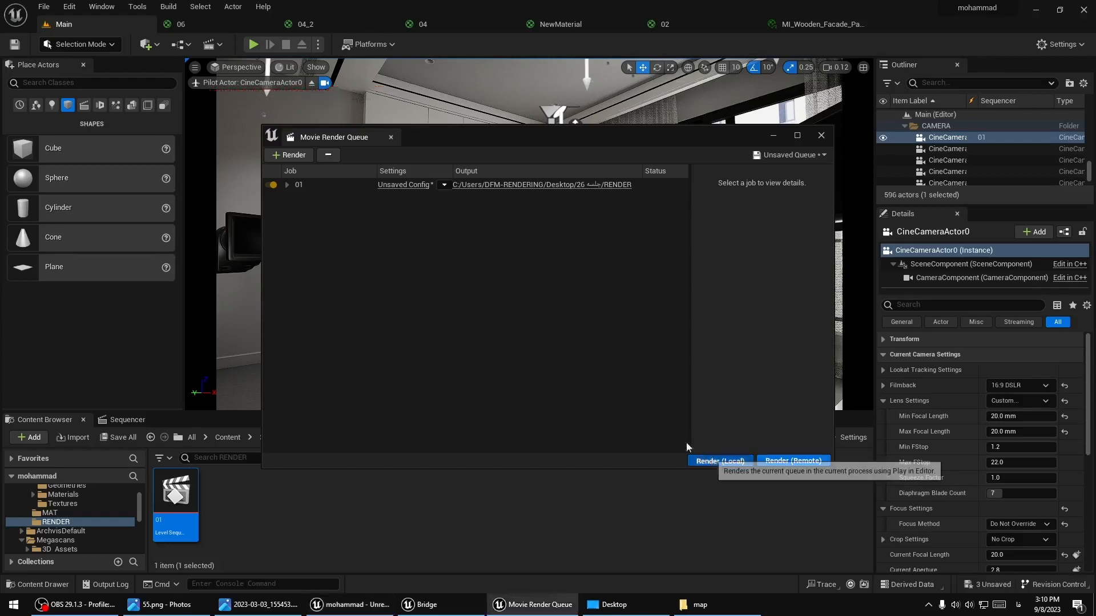
Try rendering job 01 locally and close the render preview
{"action": "left_click", "coordinate": [714, 460]}
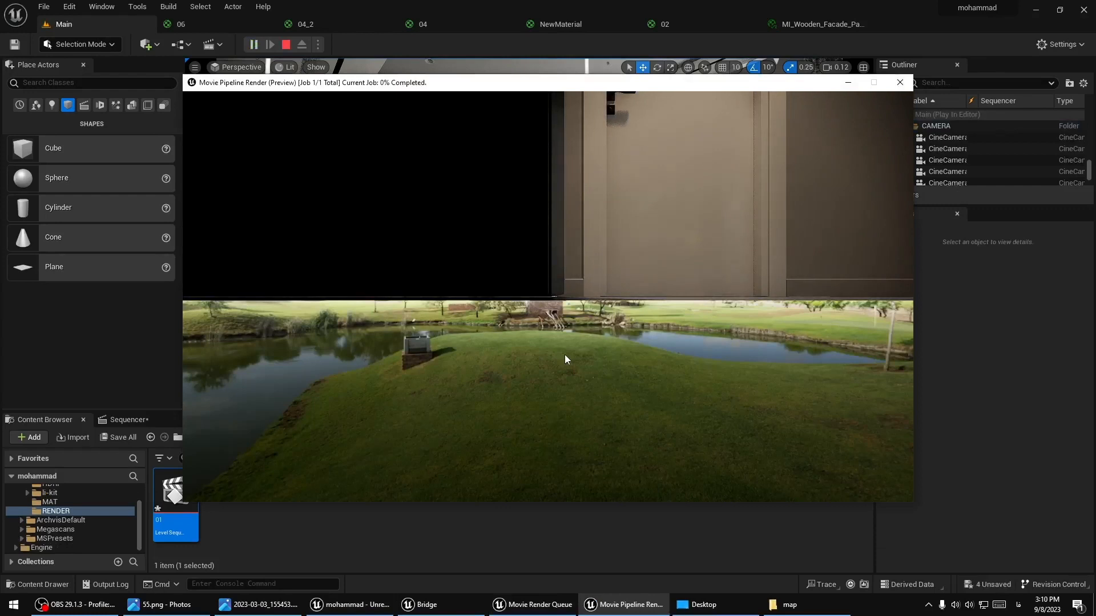
{"action": "left_click", "coordinate": [900, 82]}
{"action": "left_click", "coordinate": [821, 136]}
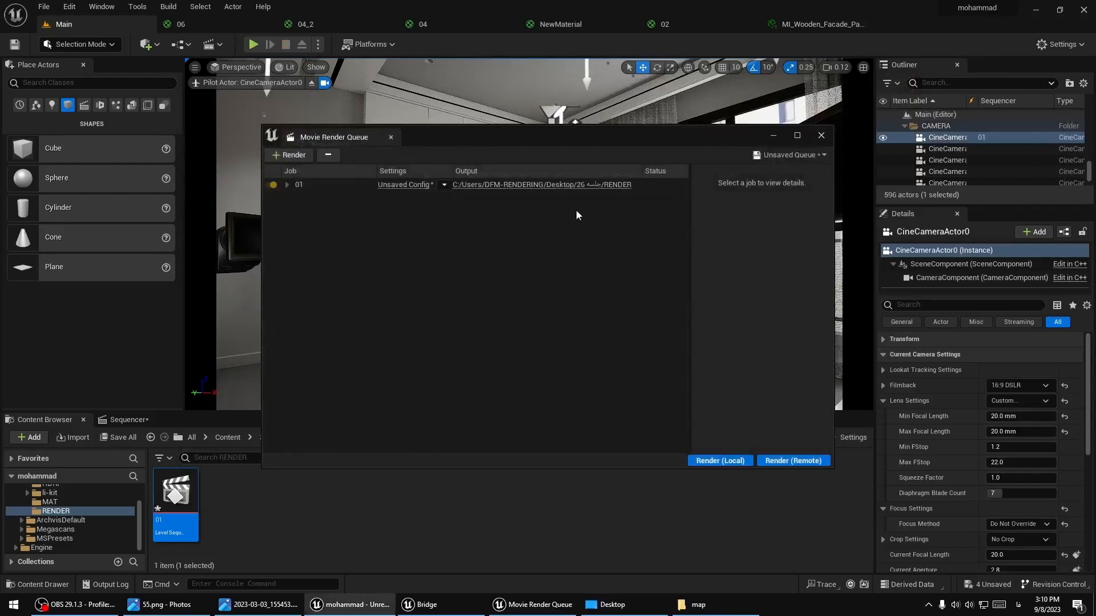
Set the custom end frame of job 01 to 2, accept the configuration and start the local render
{"action": "left_click", "coordinate": [405, 183]}
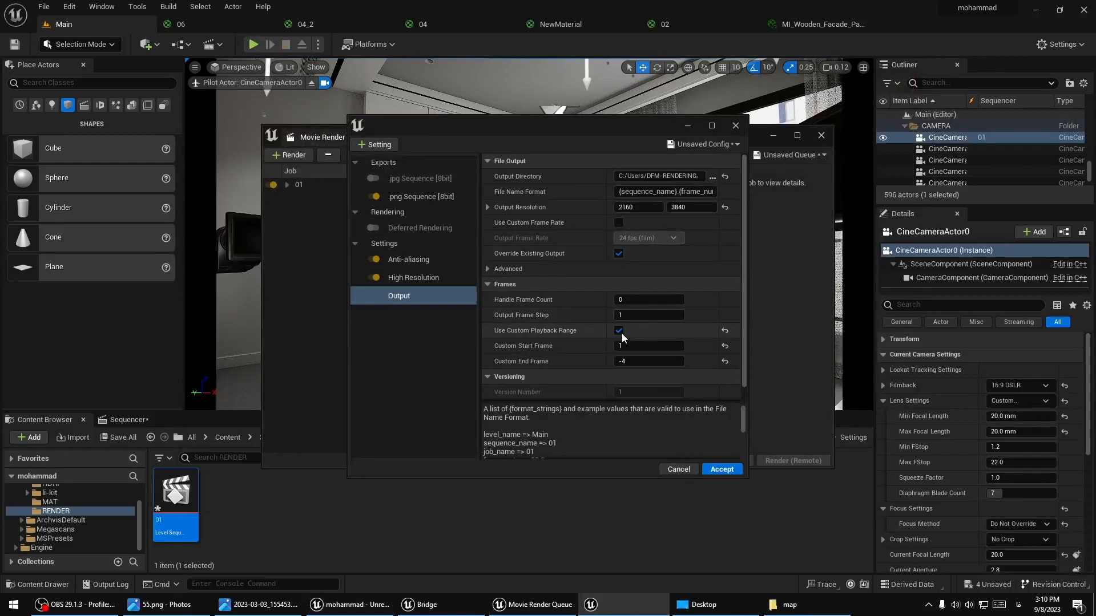
{"action": "left_click", "coordinate": [639, 361]}
{"action": "type", "text": "2"}
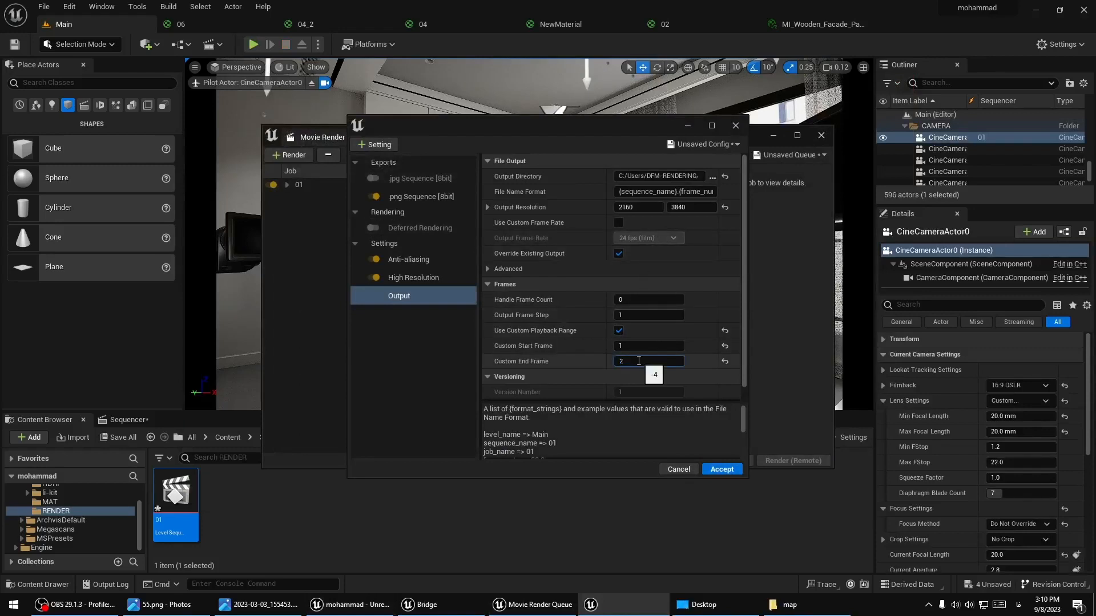
{"action": "left_click", "coordinate": [637, 347]}
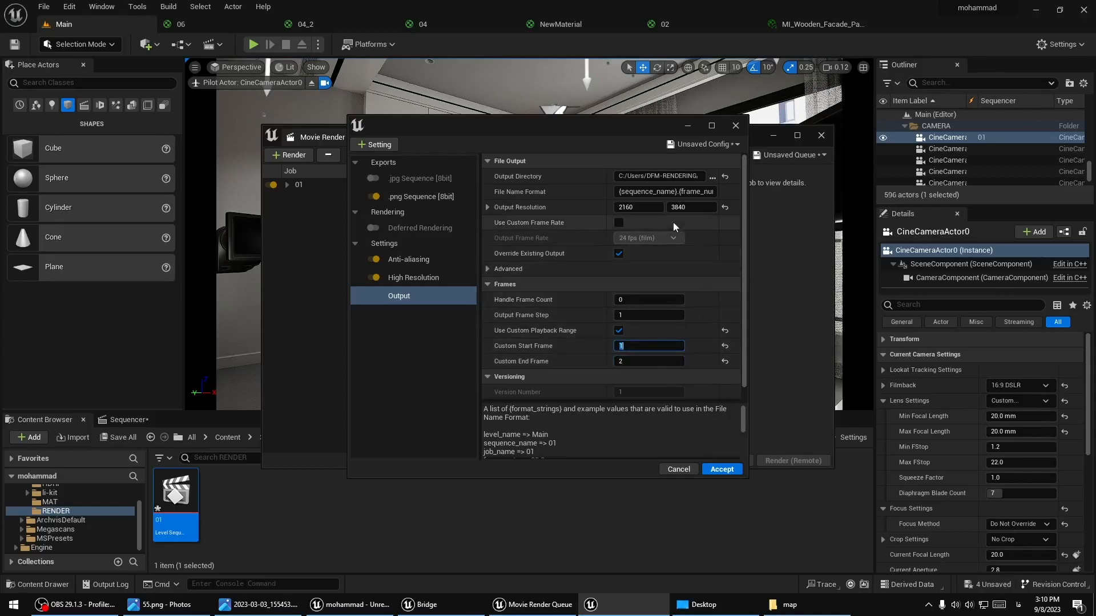
{"action": "left_click", "coordinate": [722, 469]}
{"action": "left_click", "coordinate": [729, 460]}
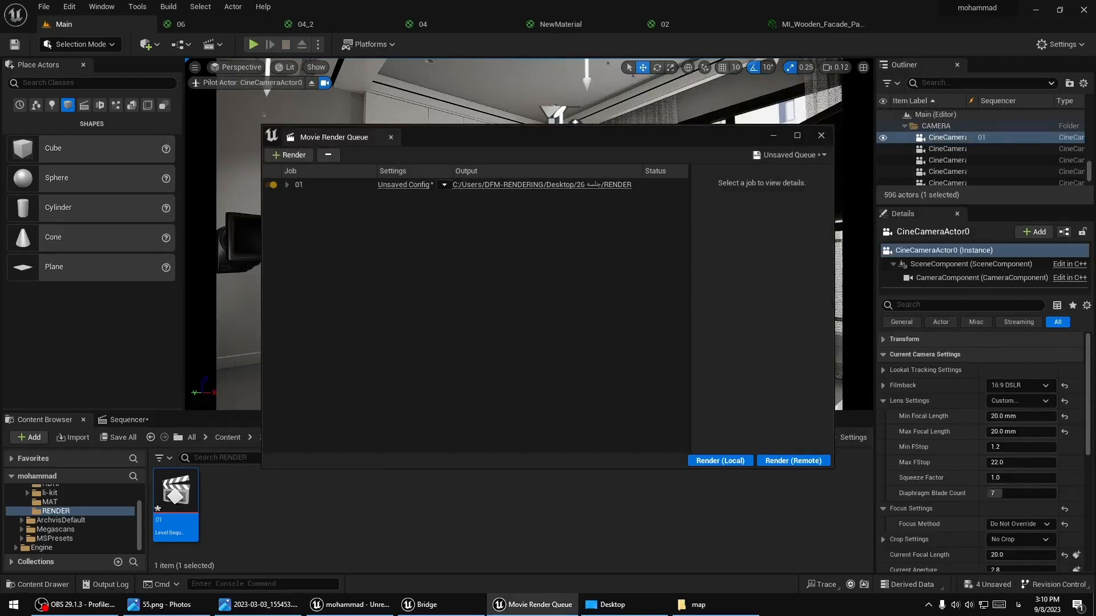
Enable a custom output frame rate of 24 fps (film) in job 01's render configuration
{"action": "left_click", "coordinate": [403, 185]}
{"action": "left_click", "coordinate": [619, 223]}
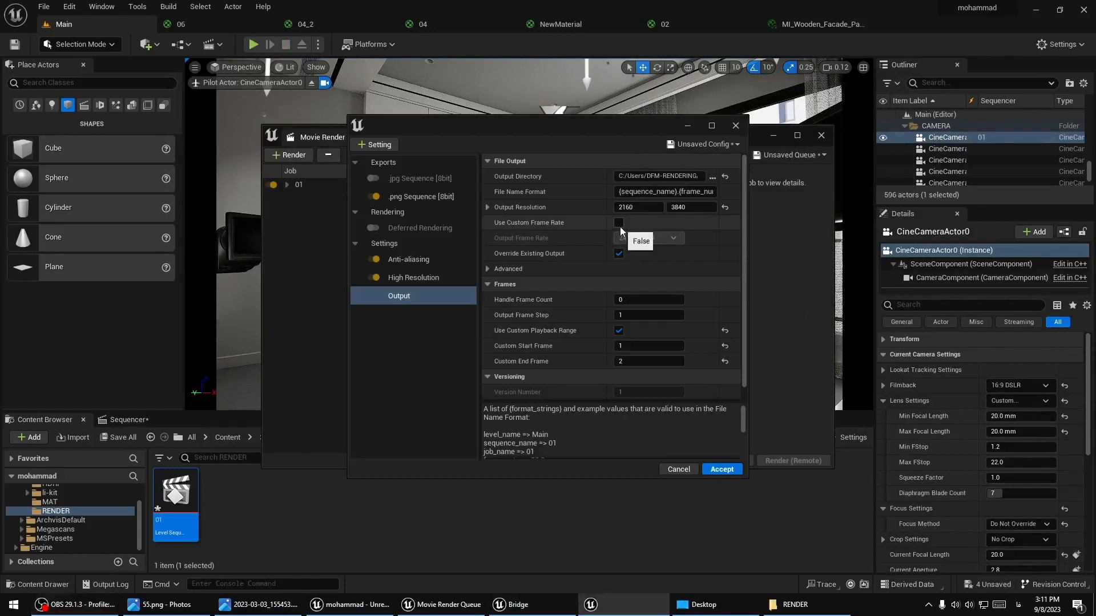
{"action": "left_click", "coordinate": [632, 234]}
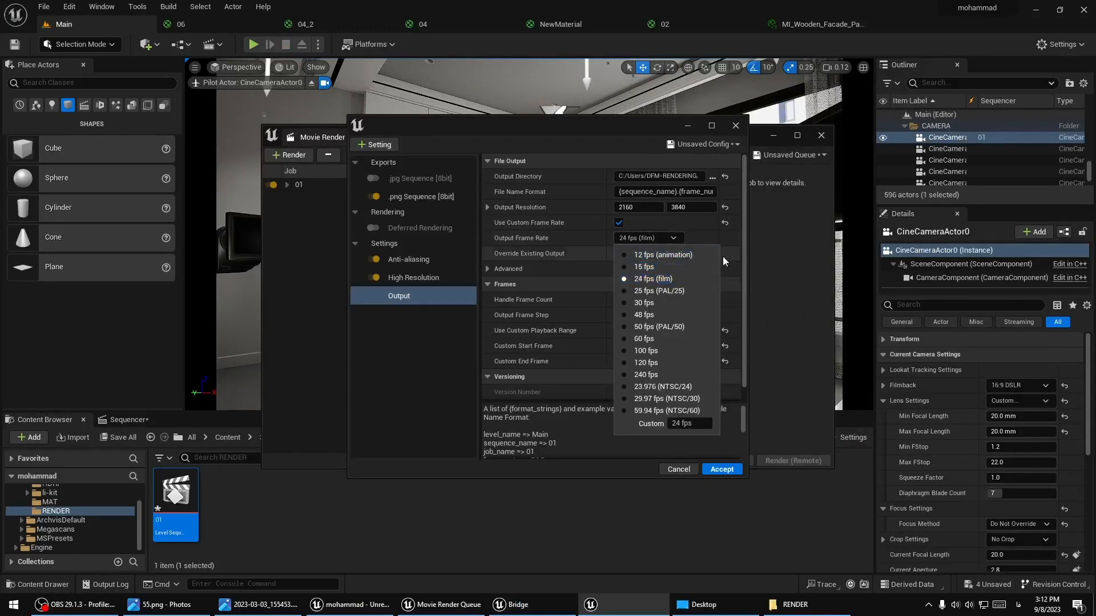
{"action": "left_click", "coordinate": [761, 238]}
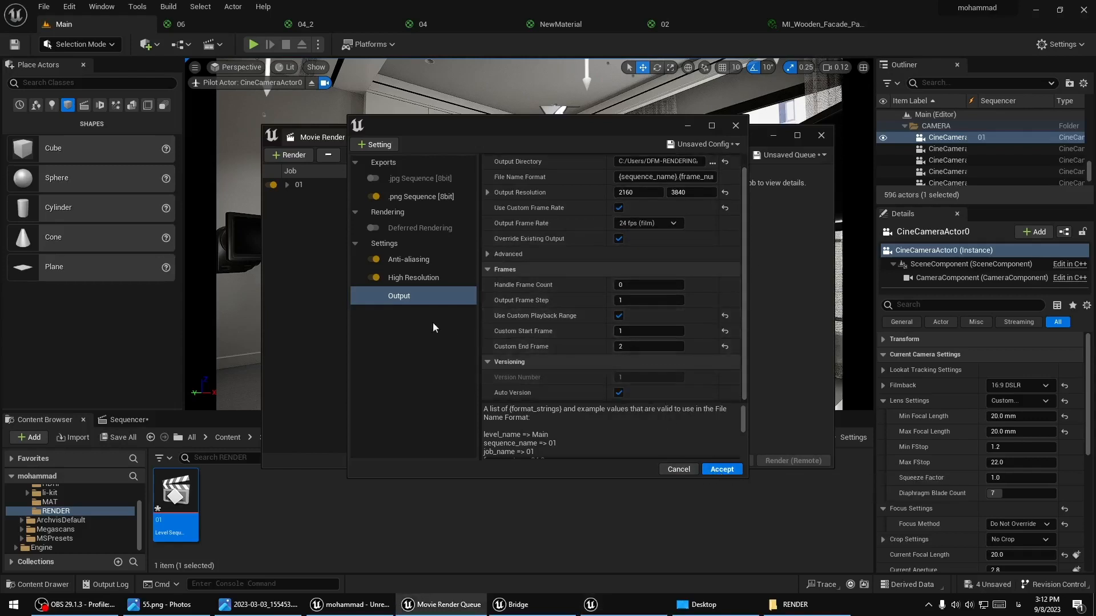
Check the High Resolution, Anti-aliasing and PNG sequence settings, then accept the configuration and try rendering job 01 locally
{"action": "left_click", "coordinate": [408, 278]}
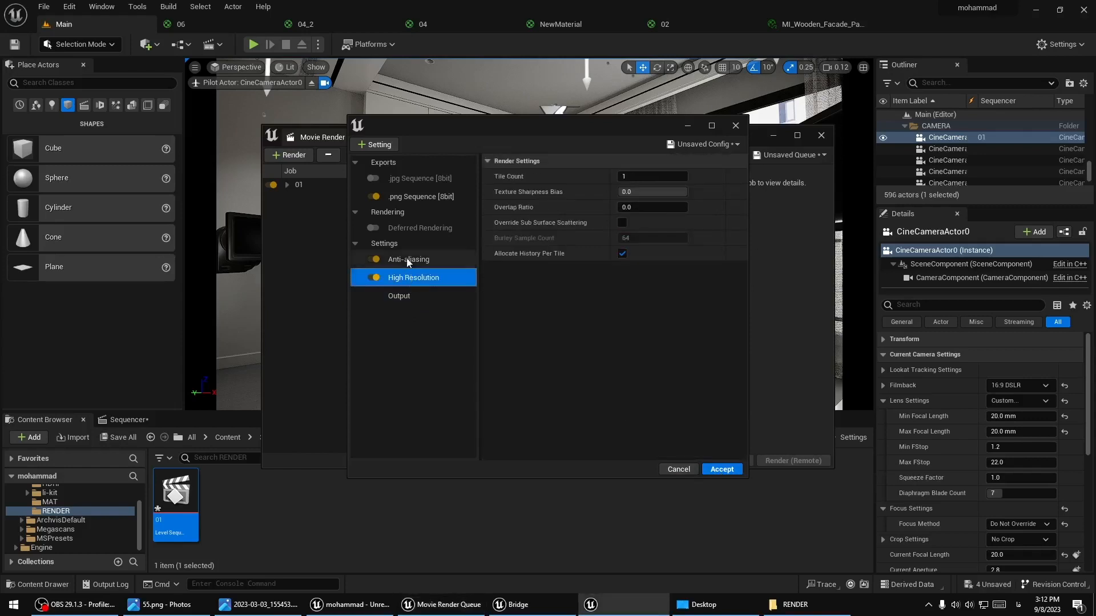
{"action": "left_click", "coordinate": [408, 259]}
{"action": "left_click", "coordinate": [488, 267]}
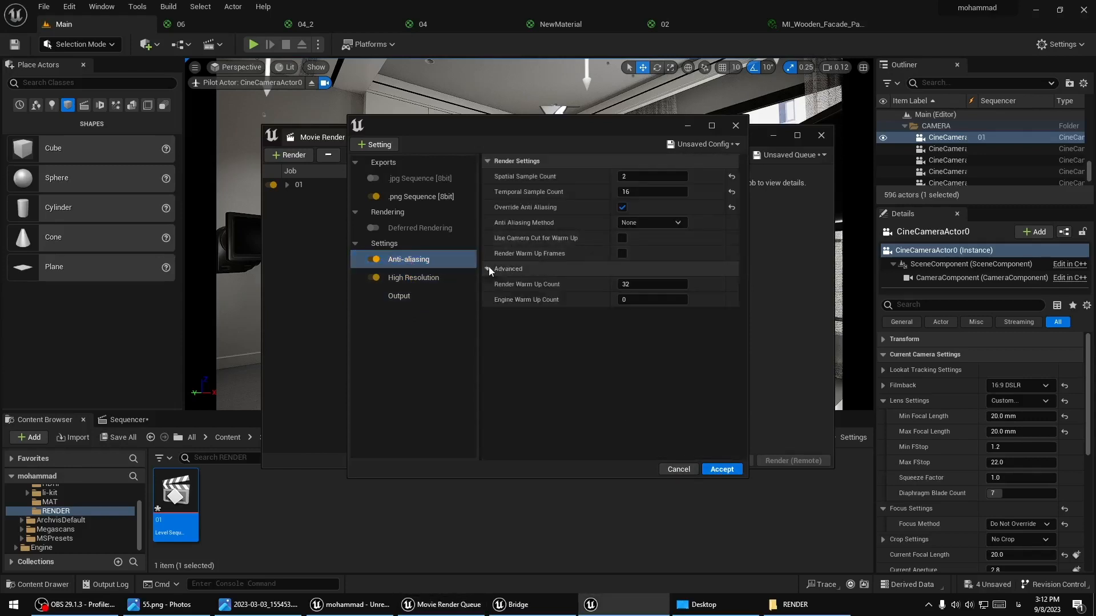
{"action": "left_click", "coordinate": [488, 270]}
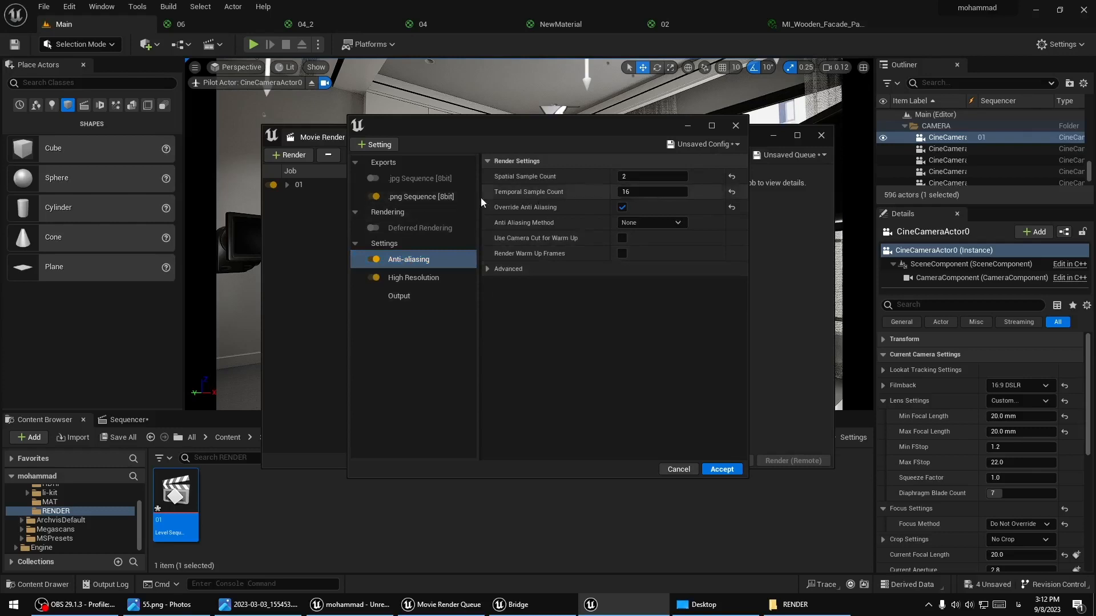
{"action": "left_click", "coordinate": [418, 197]}
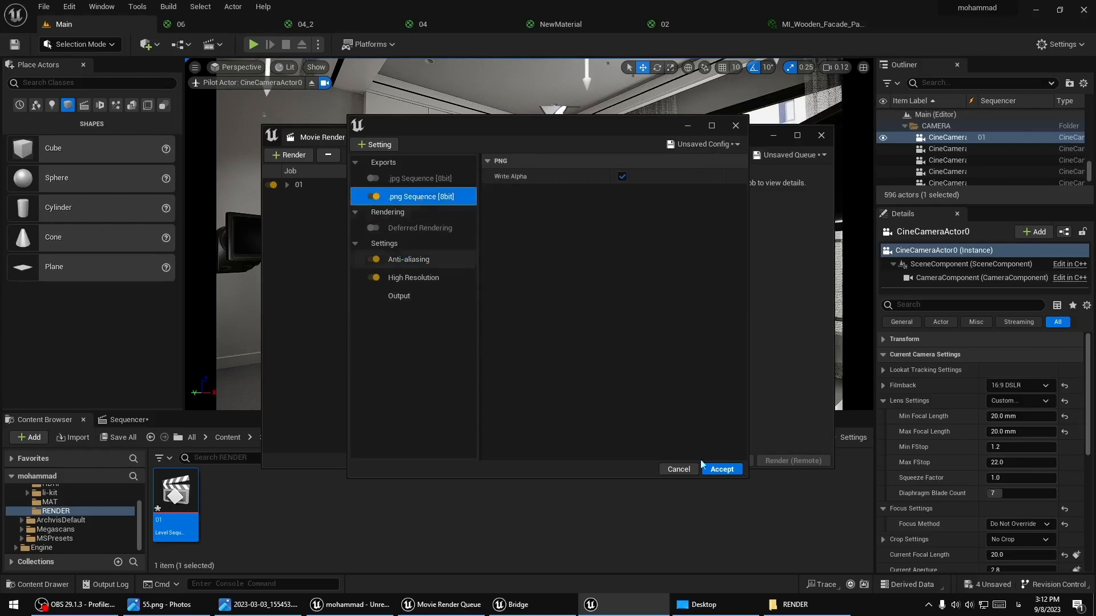
{"action": "left_click", "coordinate": [722, 469]}
{"action": "left_click", "coordinate": [725, 460]}
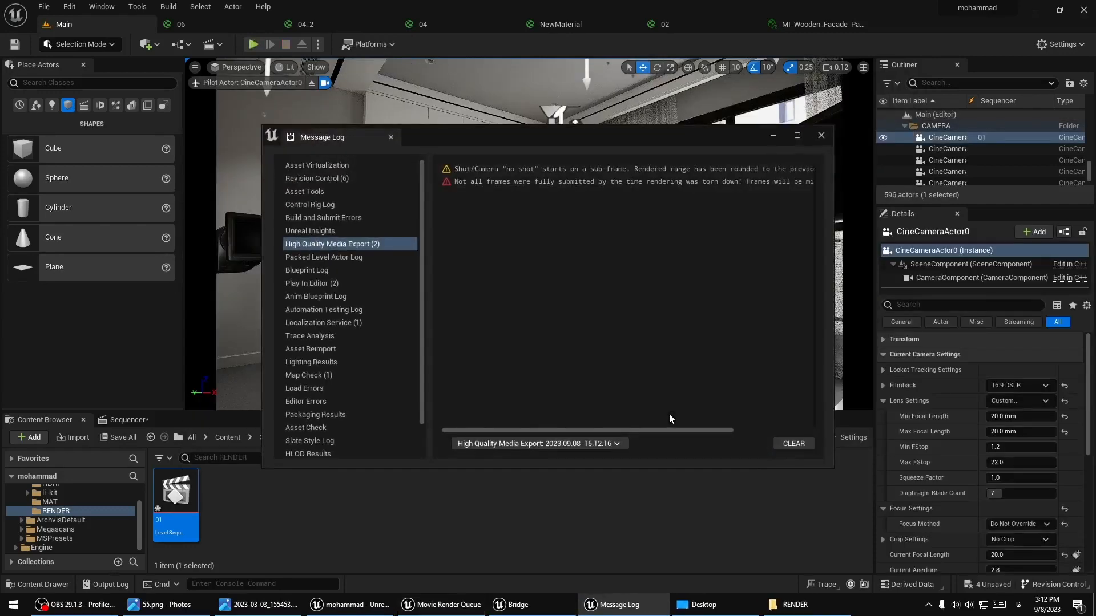
Clear the High Quality Media Export log and close both the Message Log and the Movie Render Queue
{"action": "left_click", "coordinate": [796, 443]}
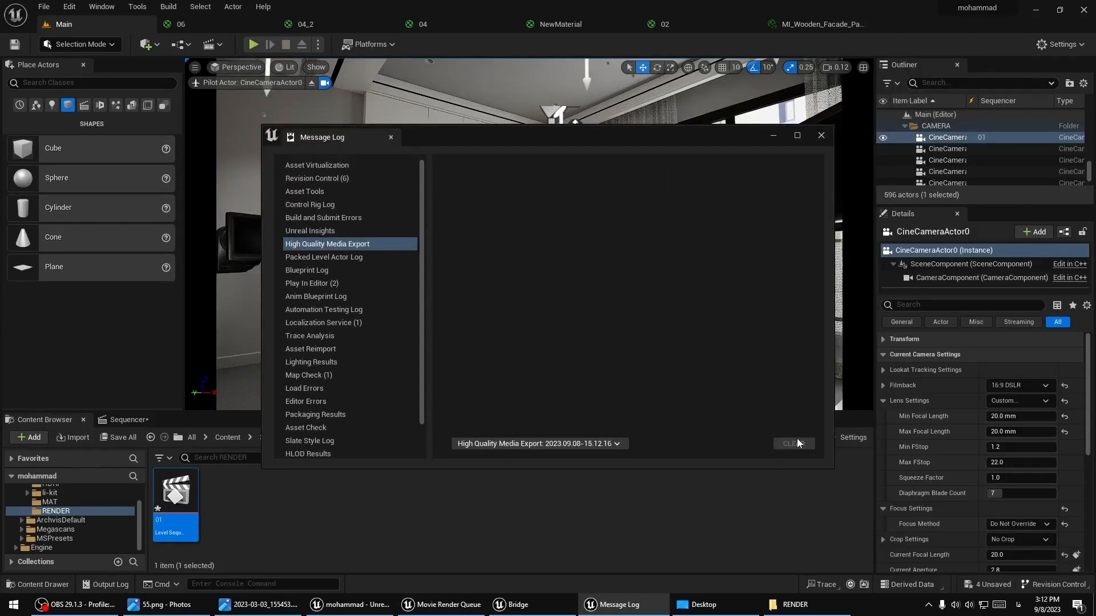
{"action": "left_click", "coordinate": [821, 136]}
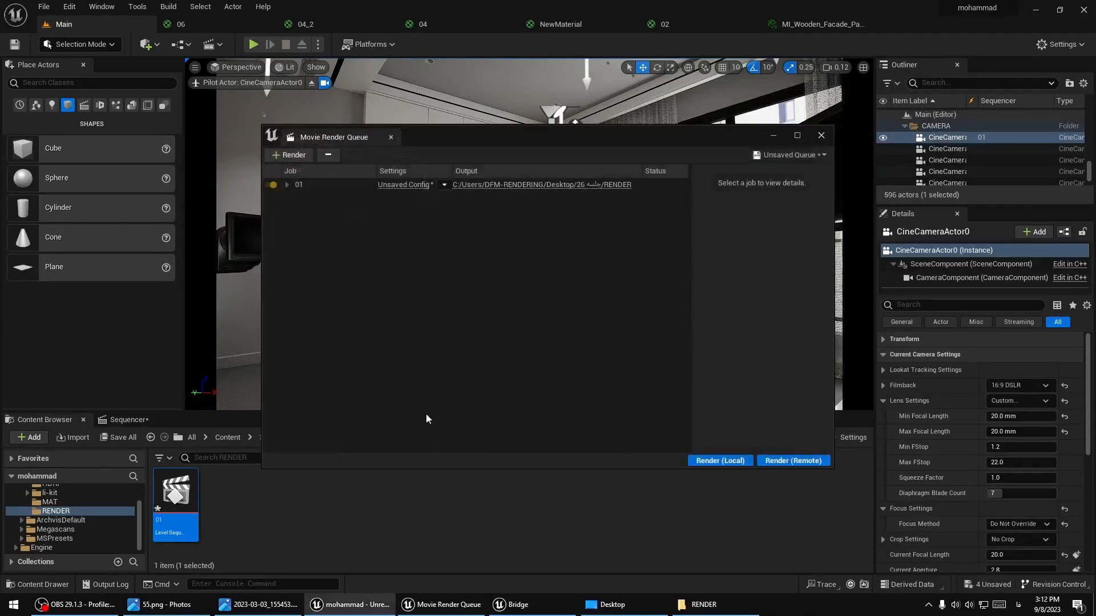
{"action": "left_click", "coordinate": [821, 135]}
Scrub sequence 01 to frame 49 in the Sequencer and lock the viewport to the Camera Cuts track
{"action": "left_click", "coordinate": [129, 420]}
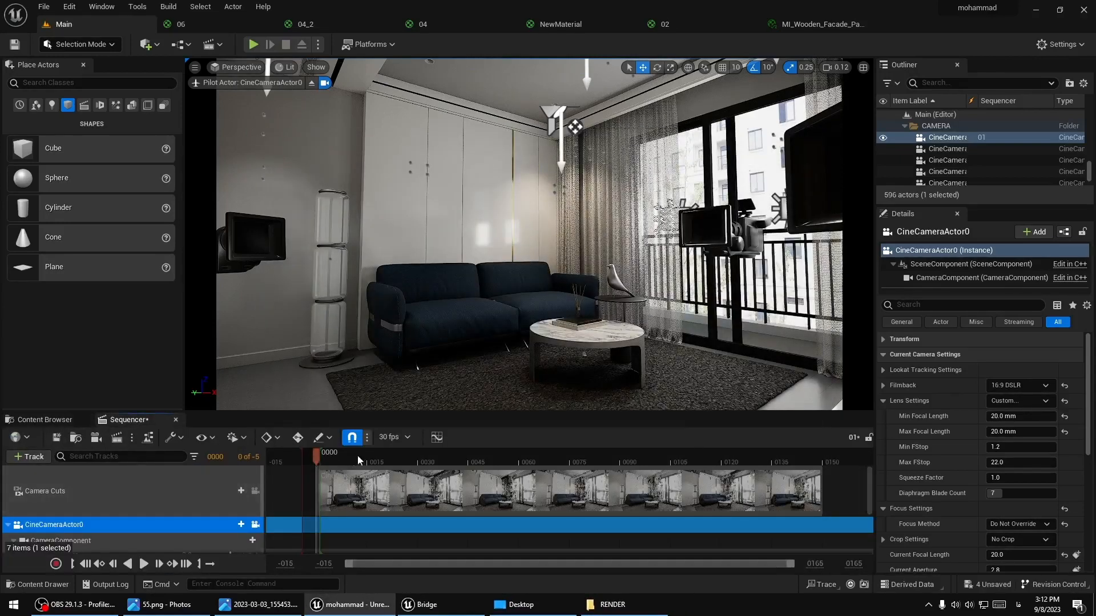
{"action": "left_click_drag", "start_coordinate": [358, 454], "coordinate": [481, 454]}
{"action": "left_click", "coordinate": [498, 498]}
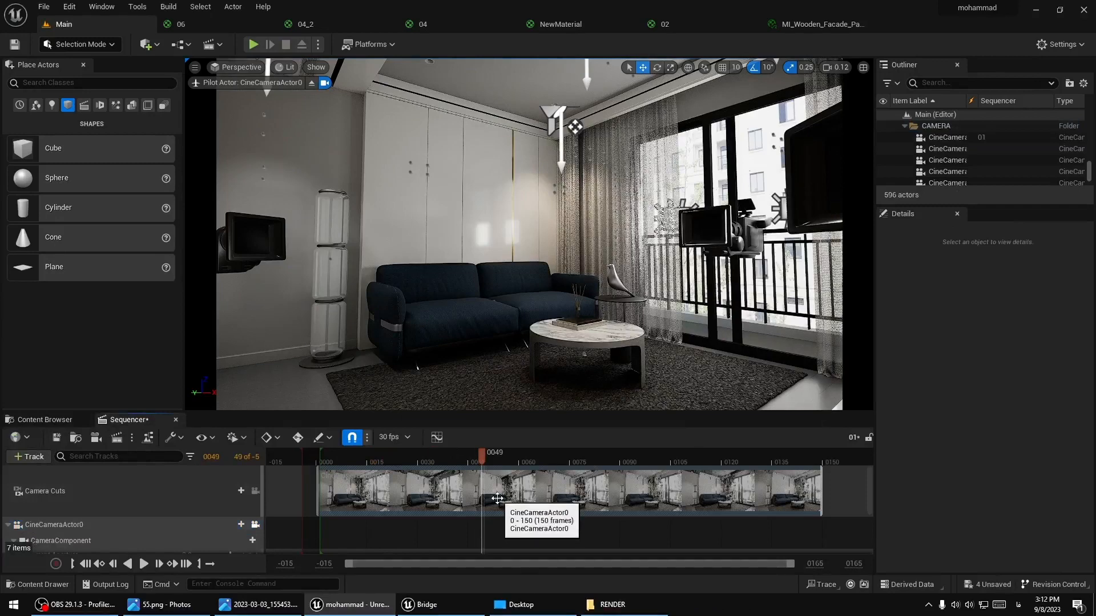
{"action": "left_click", "coordinate": [257, 492]}
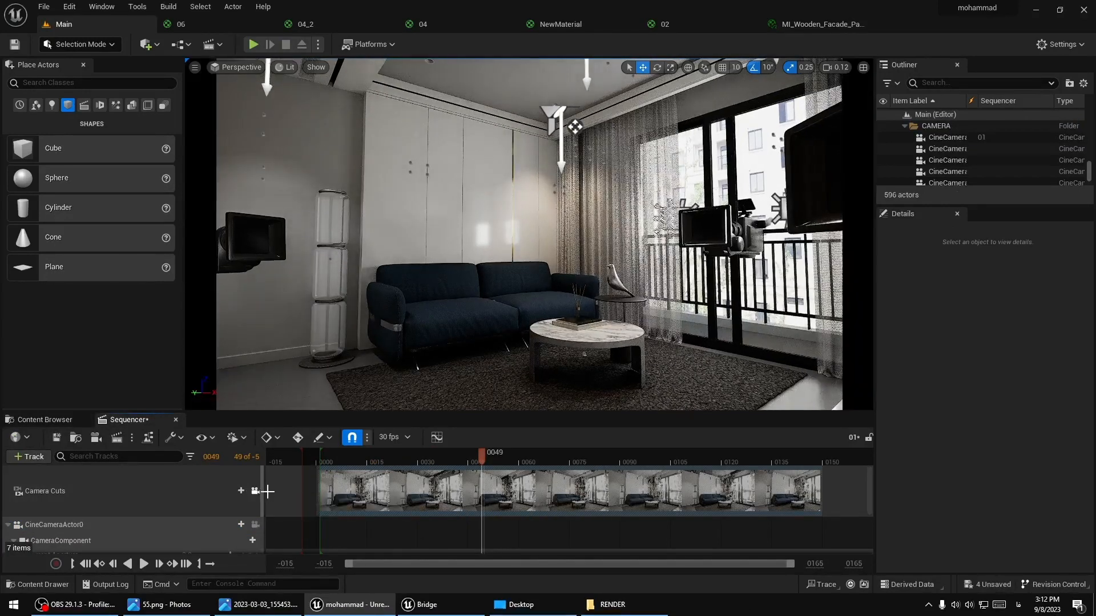
Display the sequence time in seconds and move the playhead to about 1.73 seconds
{"action": "left_click", "coordinate": [368, 437]}
{"action": "left_click", "coordinate": [399, 437]}
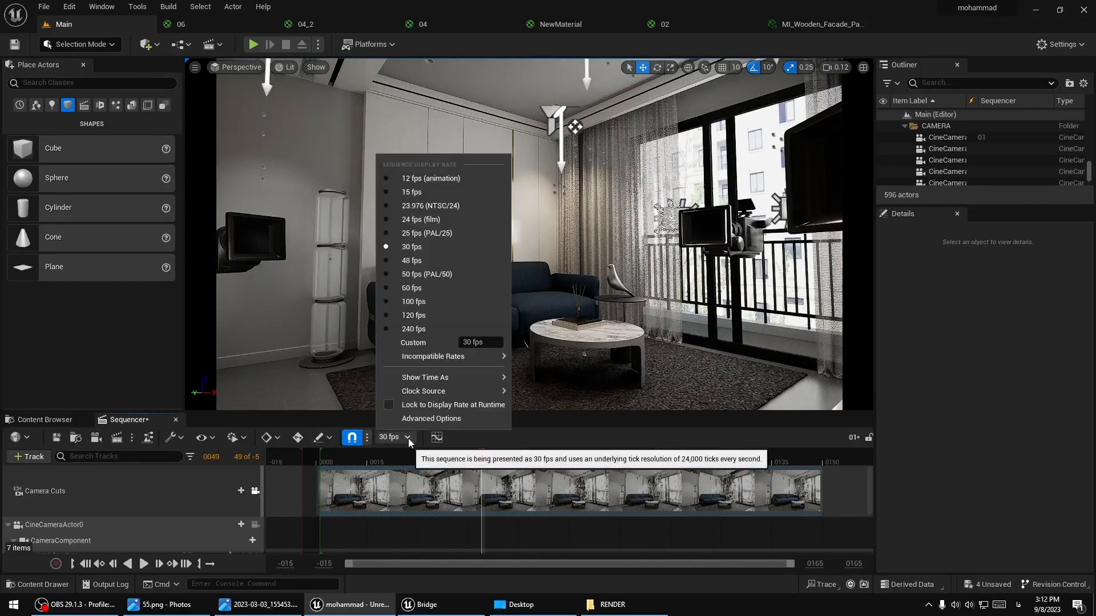
{"action": "mouse_move", "coordinate": [443, 381]}
{"action": "left_click", "coordinate": [547, 393]}
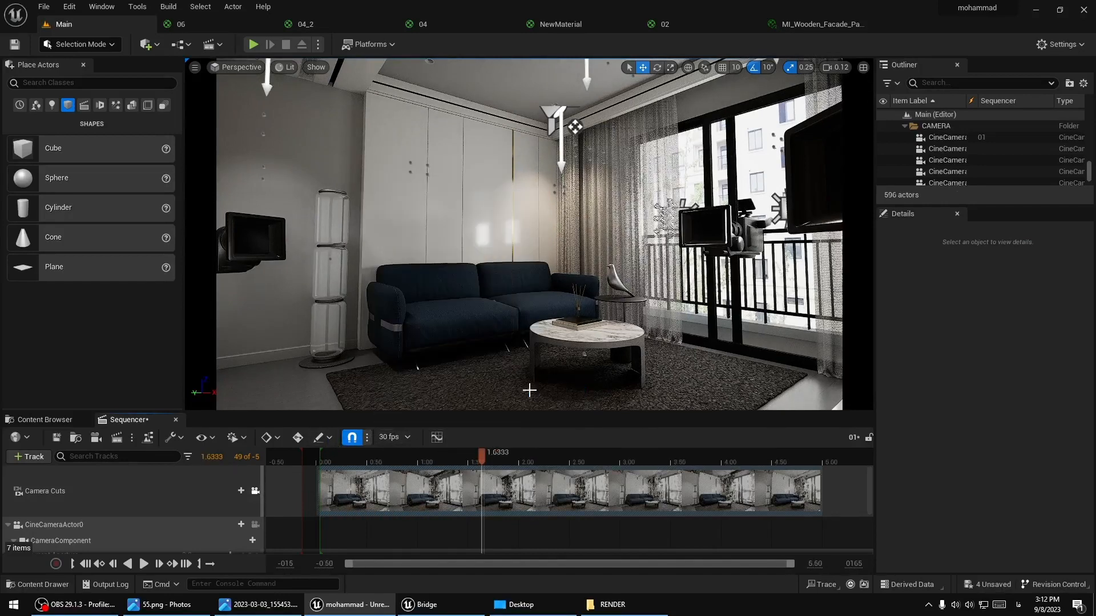
{"action": "mouse_move", "coordinate": [483, 458]}
{"action": "left_mouse_down"}
{"action": "mouse_move", "coordinate": [680, 480]}
{"action": "mouse_move", "coordinate": [501, 478]}
{"action": "mouse_move", "coordinate": [492, 460]}
{"action": "left_mouse_up"}
Reopen the Movie Render Queue, try rendering job 01 locally again, and clear and close the Message Log
{"action": "left_click", "coordinate": [117, 437]}
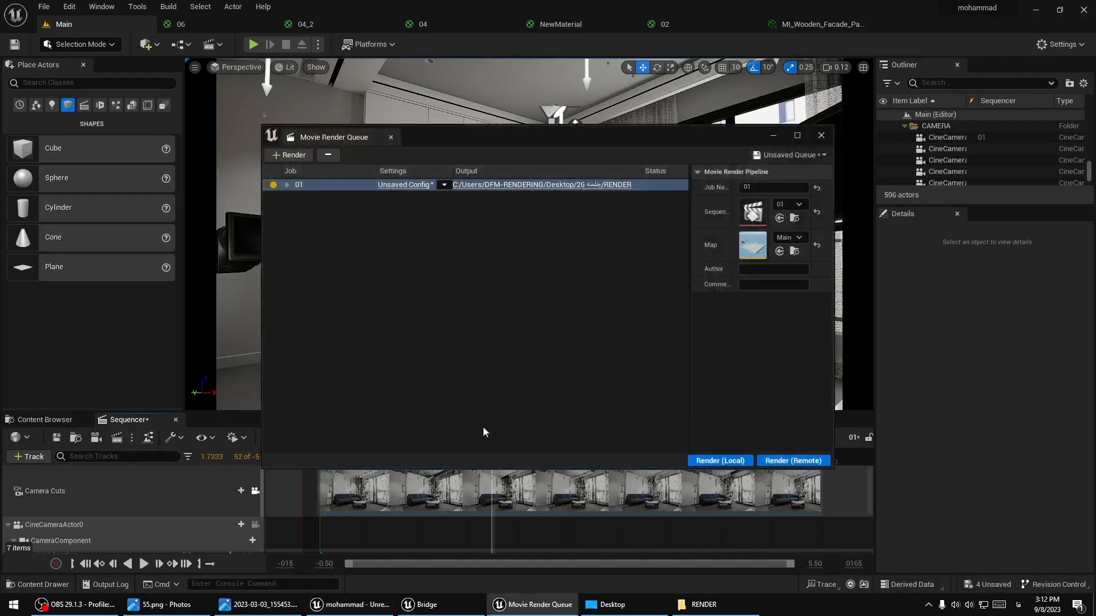
{"action": "left_click", "coordinate": [719, 460]}
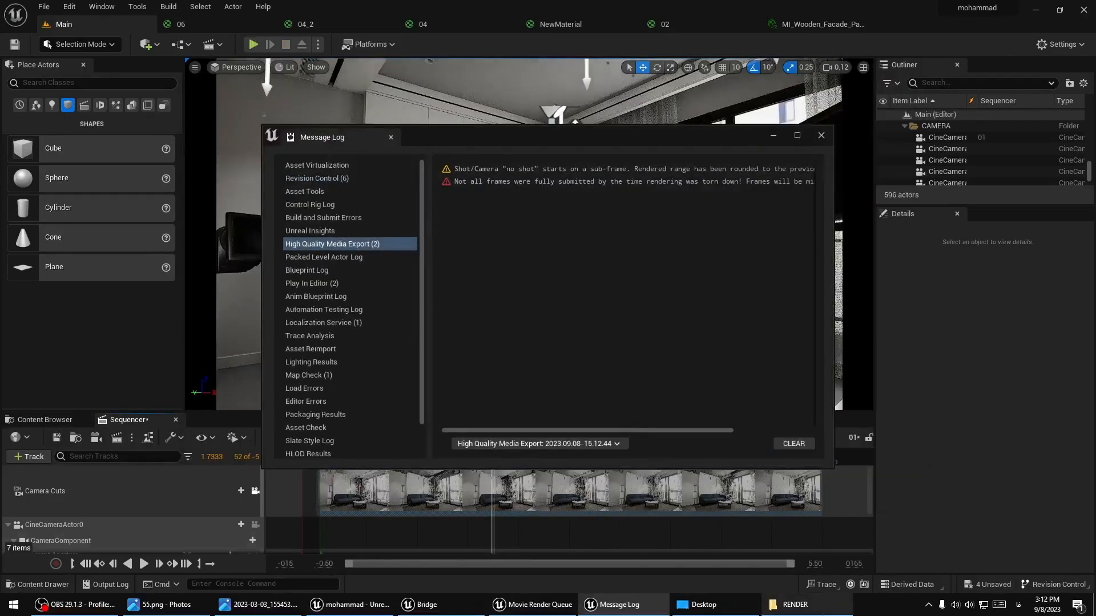
{"action": "left_click", "coordinate": [795, 604]}
{"action": "left_click", "coordinate": [795, 604]}
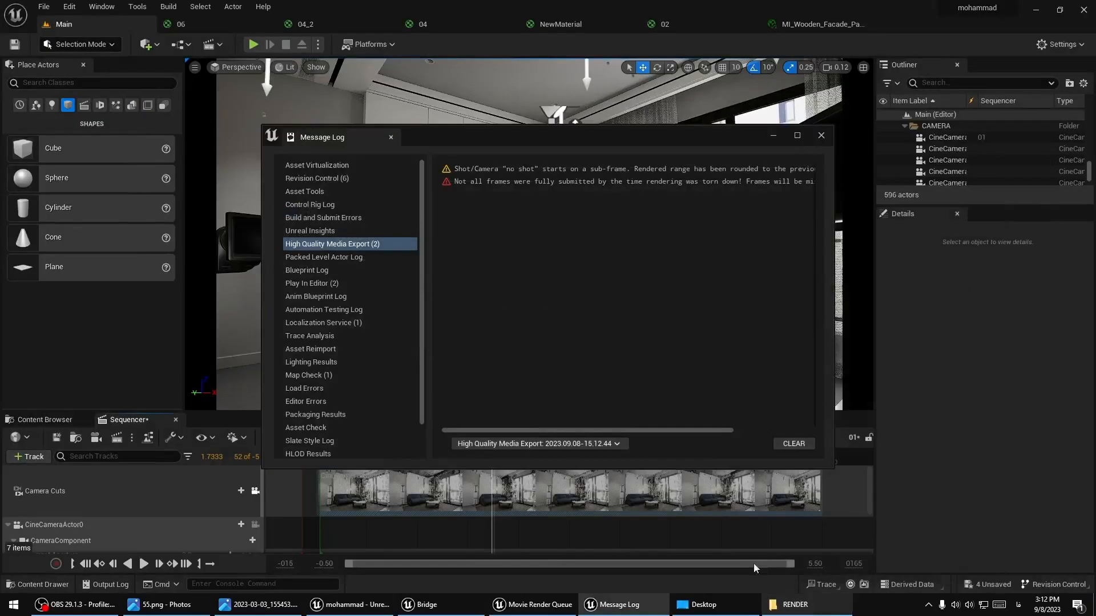
{"action": "left_click", "coordinate": [805, 445]}
{"action": "left_click", "coordinate": [823, 137]}
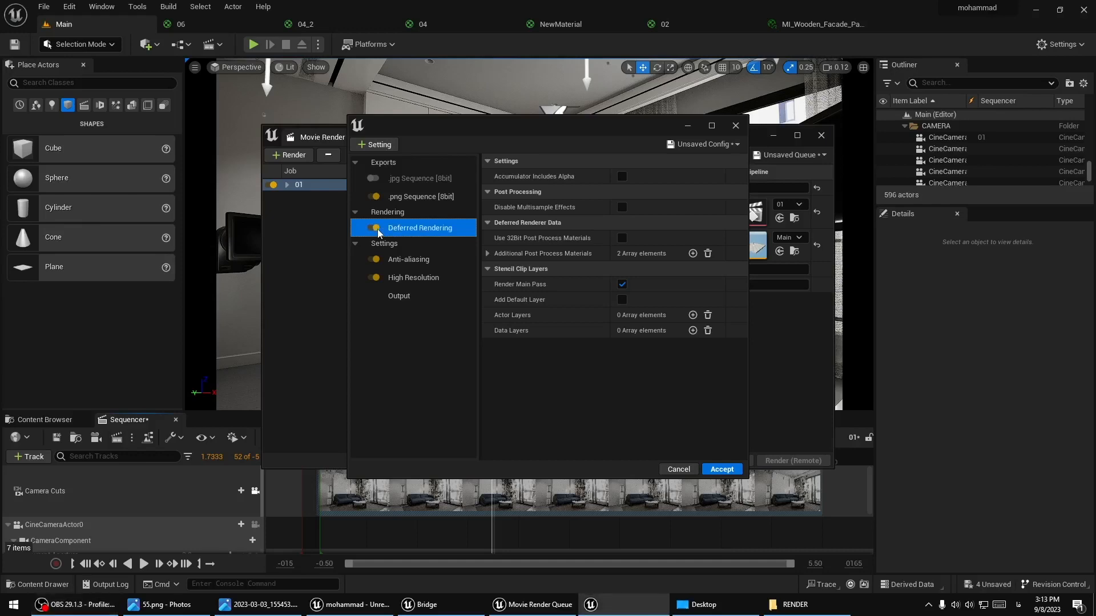
Enable Deferred Rendering in job 01's configuration, accept it and render the job locally, closing the Message Log at the end
{"action": "left_click", "coordinate": [717, 468]}
{"action": "left_click", "coordinate": [718, 461]}
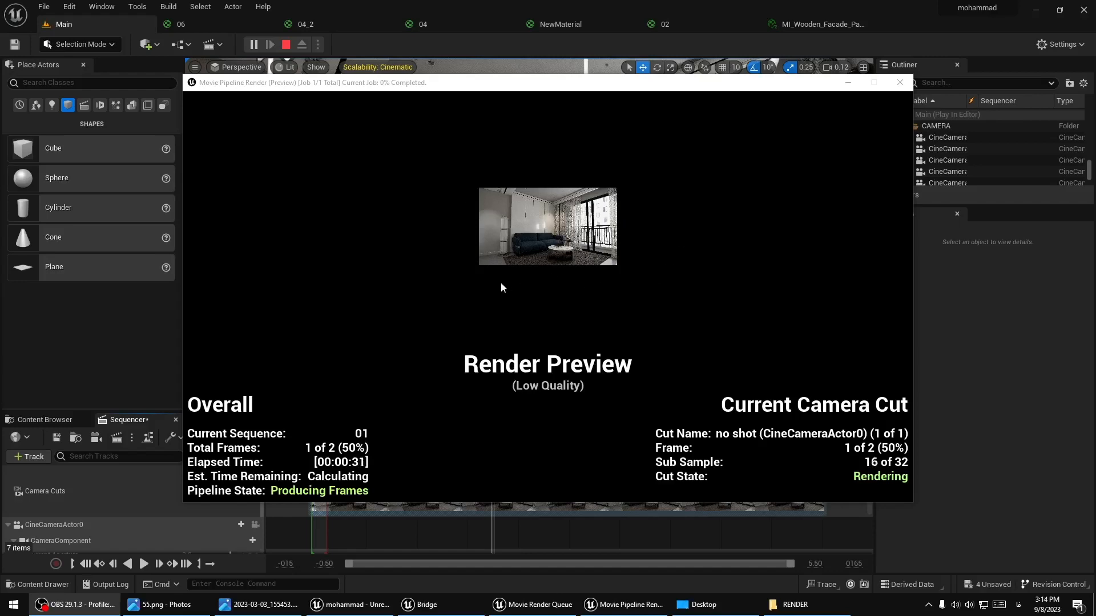
{"action": "left_click", "coordinate": [776, 605]}
{"action": "left_click", "coordinate": [776, 605]}
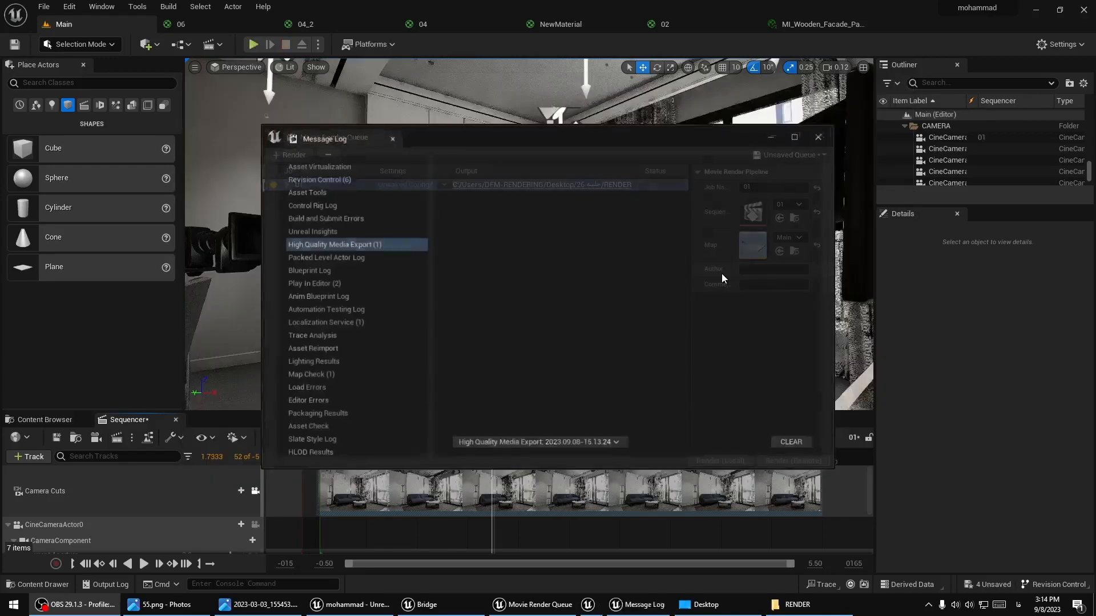
{"action": "left_click", "coordinate": [818, 140]}
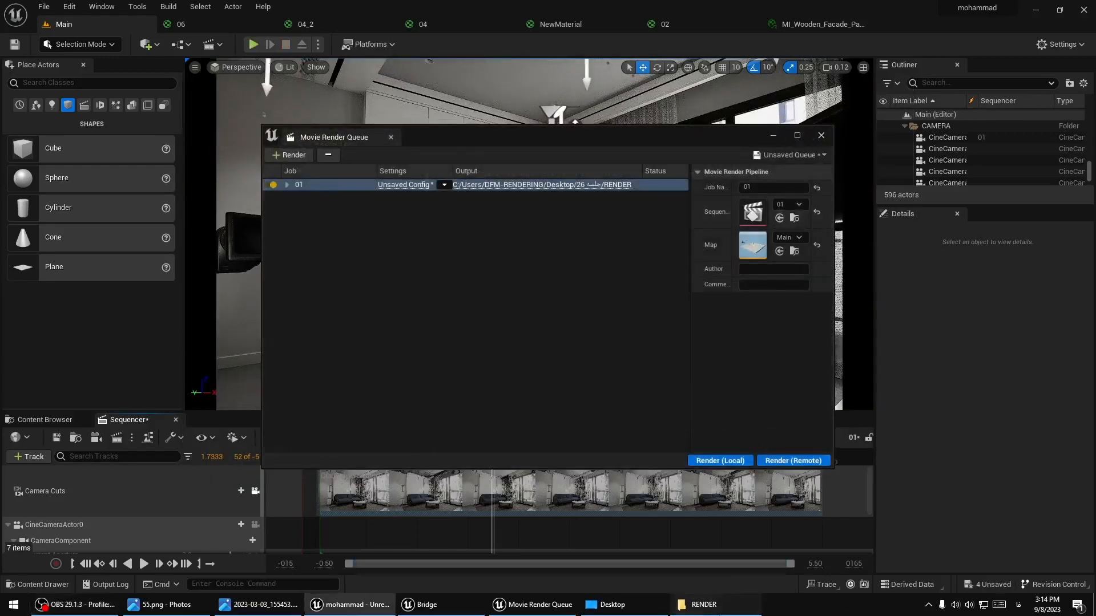
Switch to the RENDER output folder in File Explorer and show its files as extra large icons
{"action": "left_click", "coordinate": [707, 605]}
{"action": "right_click", "coordinate": [111, 193]}
{"action": "mouse_move", "coordinate": [153, 199]}
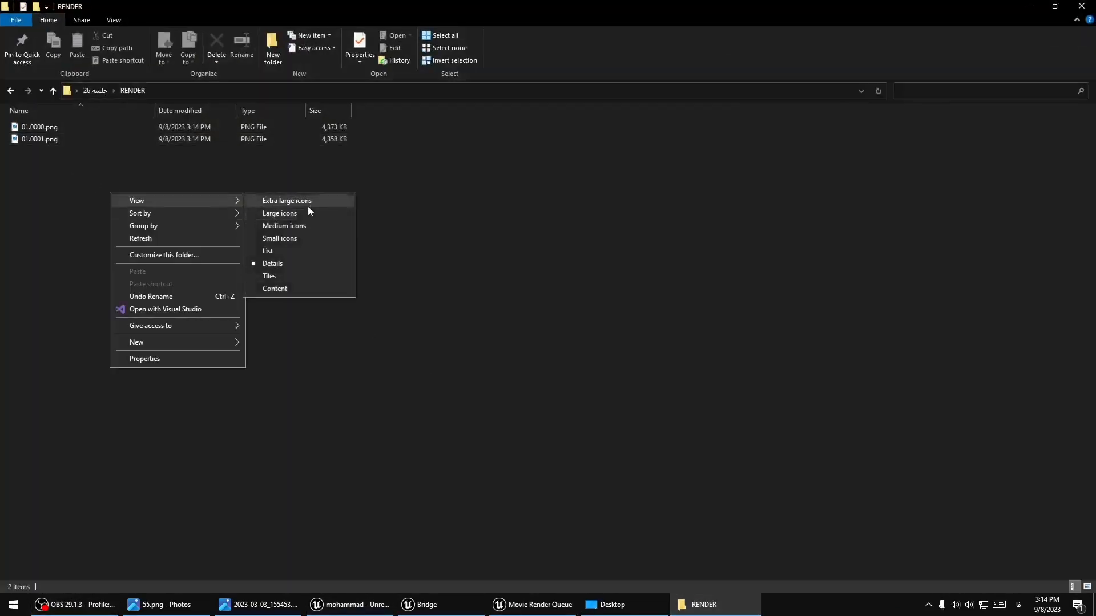
{"action": "left_click", "coordinate": [307, 203]}
Open the rendered frame 01.0000.png, examine its sofa and table area up close, and close the image viewer
{"action": "left_click", "coordinate": [139, 210]}
{"action": "double_click", "coordinate": [140, 210]}
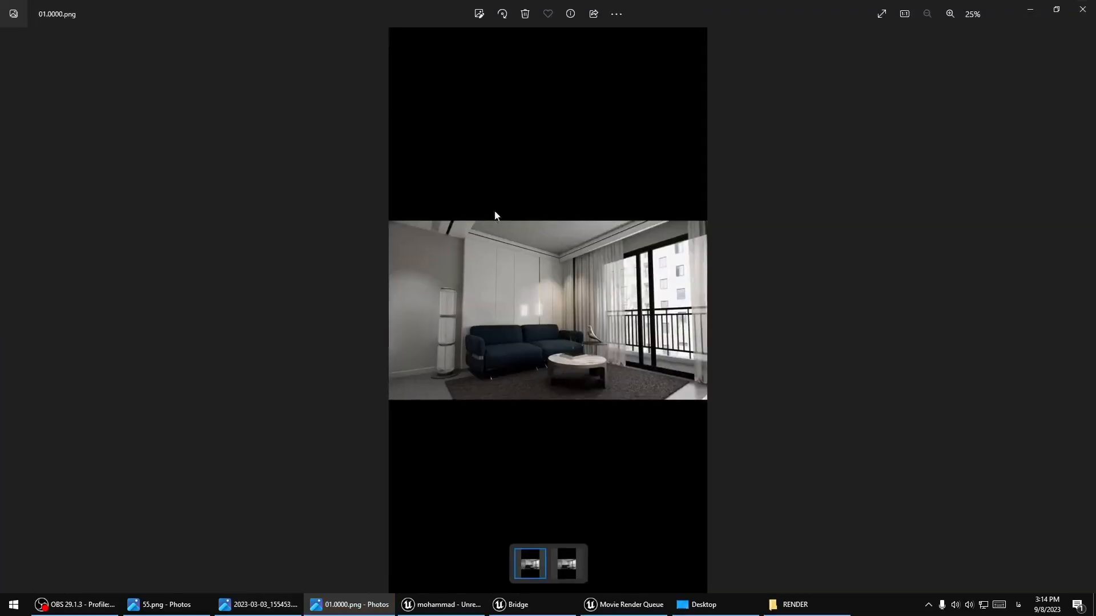
{"action": "scroll", "coordinate": [543, 372], "scroll_direction": "up", "scroll_amount": 4}
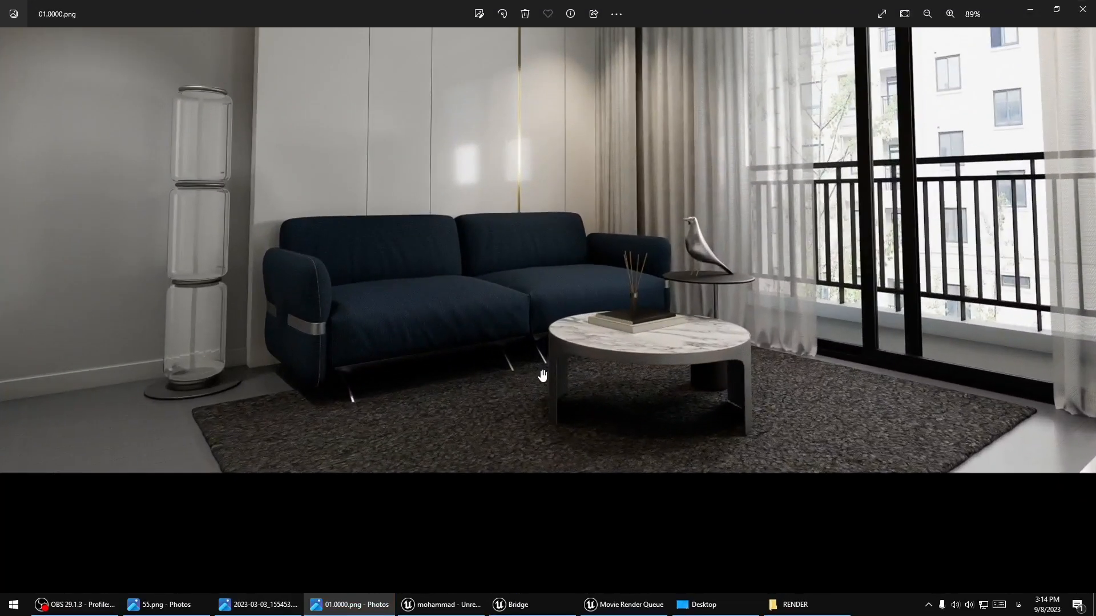
{"action": "scroll", "coordinate": [542, 375], "scroll_direction": "down", "scroll_amount": 5}
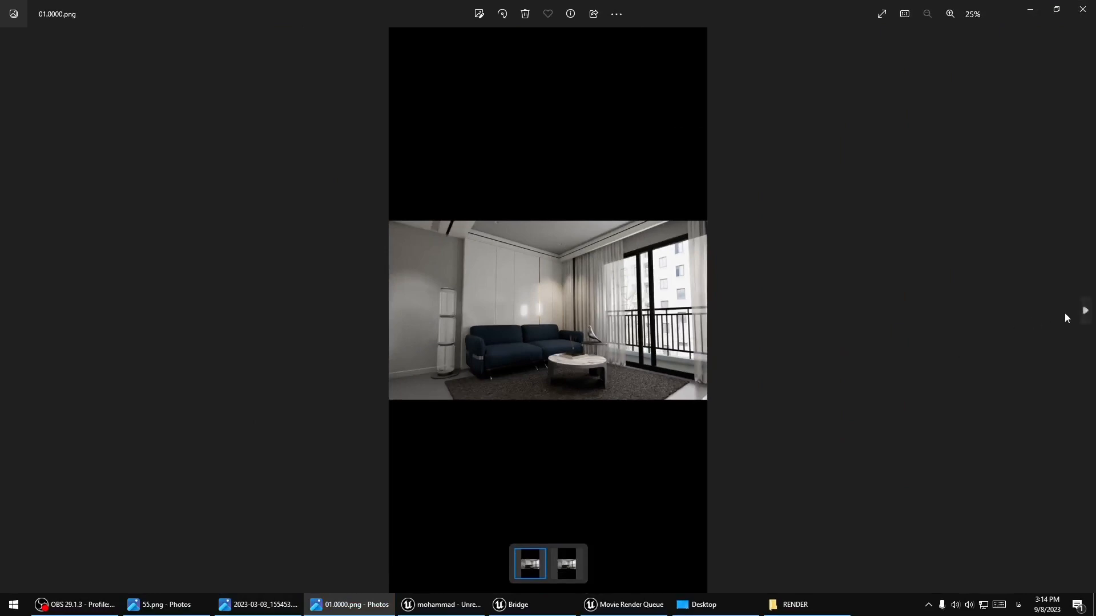
{"action": "left_click", "coordinate": [1082, 9]}
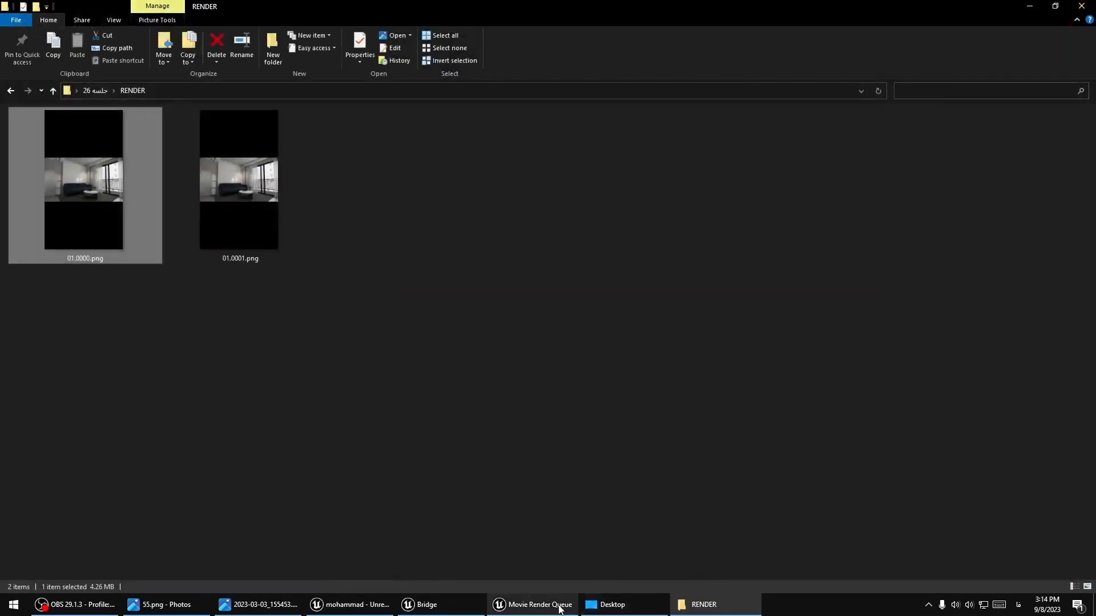
Return to the Movie Render Queue and set job 01's output resolution to 3840 by 2160
{"action": "left_click", "coordinate": [559, 609]}
{"action": "left_click", "coordinate": [400, 187]}
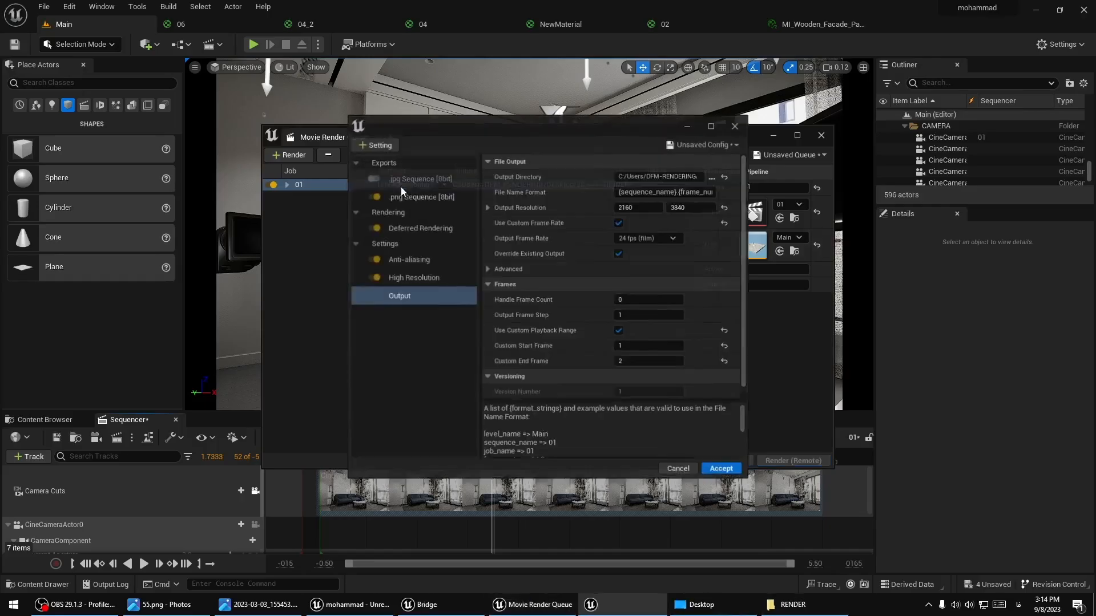
{"action": "left_click", "coordinate": [654, 206]}
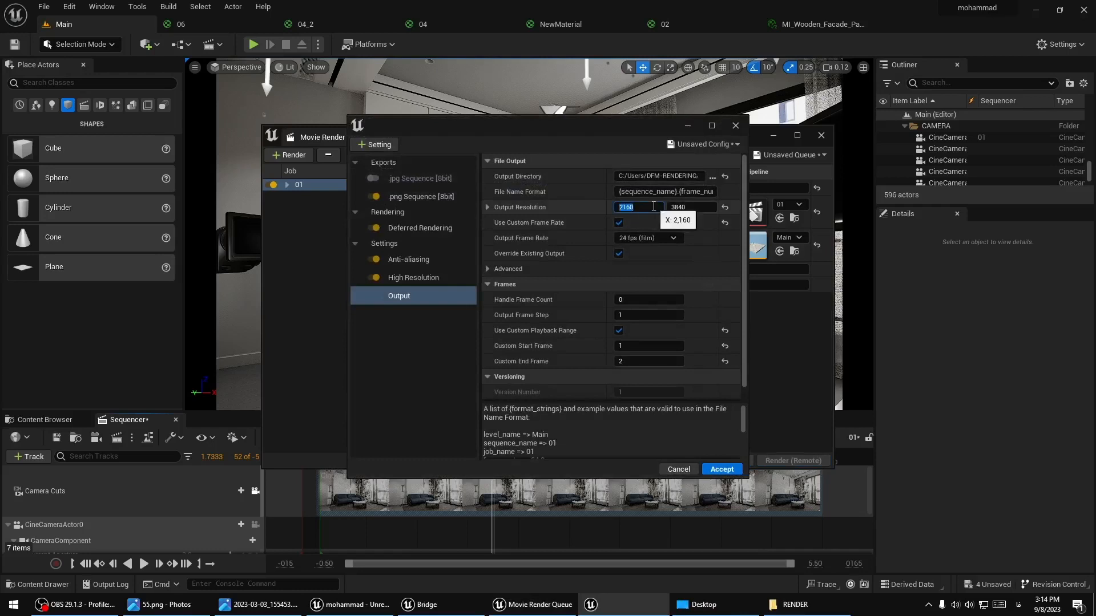
{"action": "type", "text": "3840"}
{"action": "left_click", "coordinate": [691, 208]}
{"action": "type", "text": "2"}
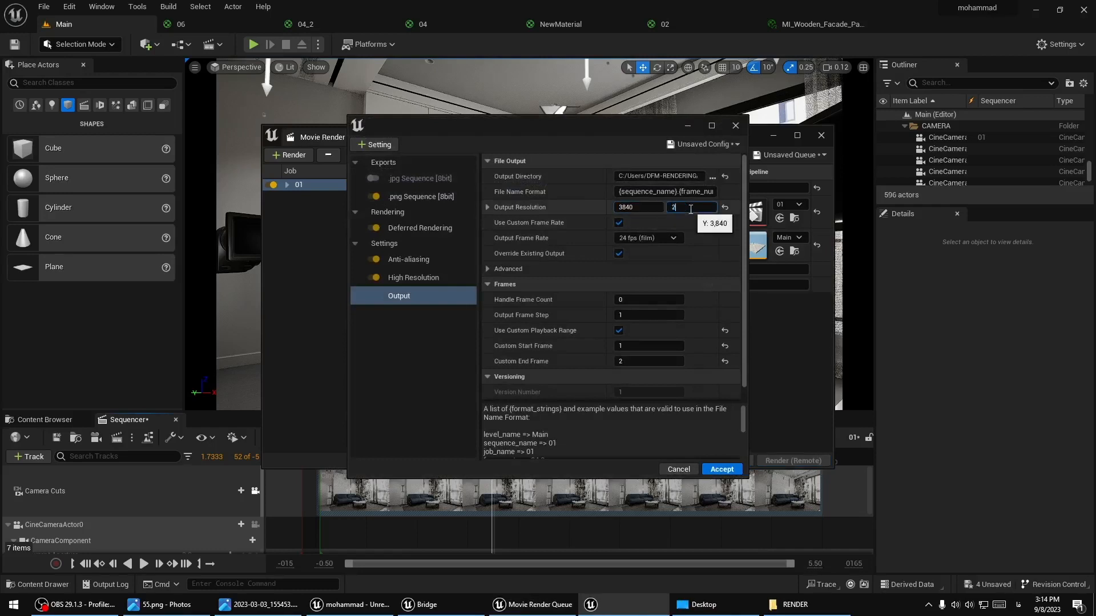
{"action": "type", "text": "160"}
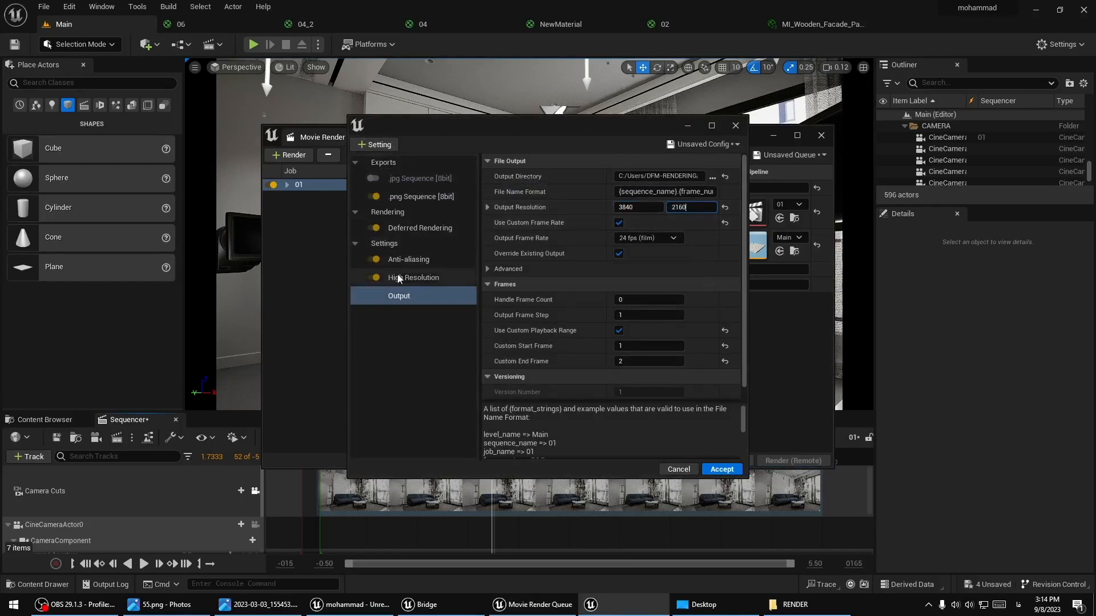
Set the anti-aliasing spatial sample count to 1, accept the configuration and start the local render
{"action": "left_click", "coordinate": [403, 278]}
{"action": "left_click", "coordinate": [419, 259]}
{"action": "left_click", "coordinate": [641, 176]}
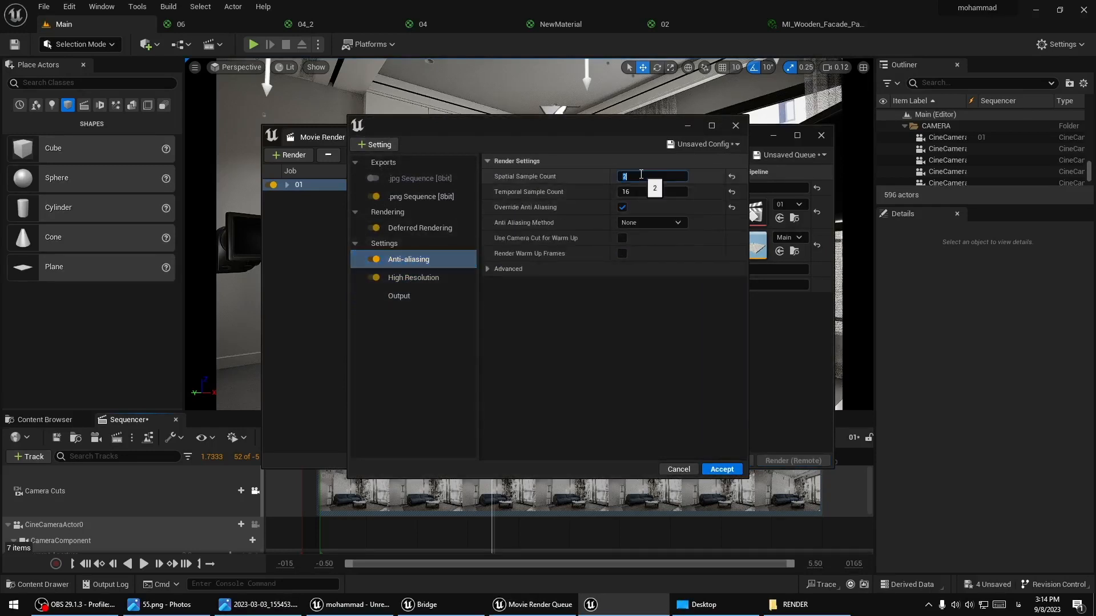
{"action": "type", "text": "1"}
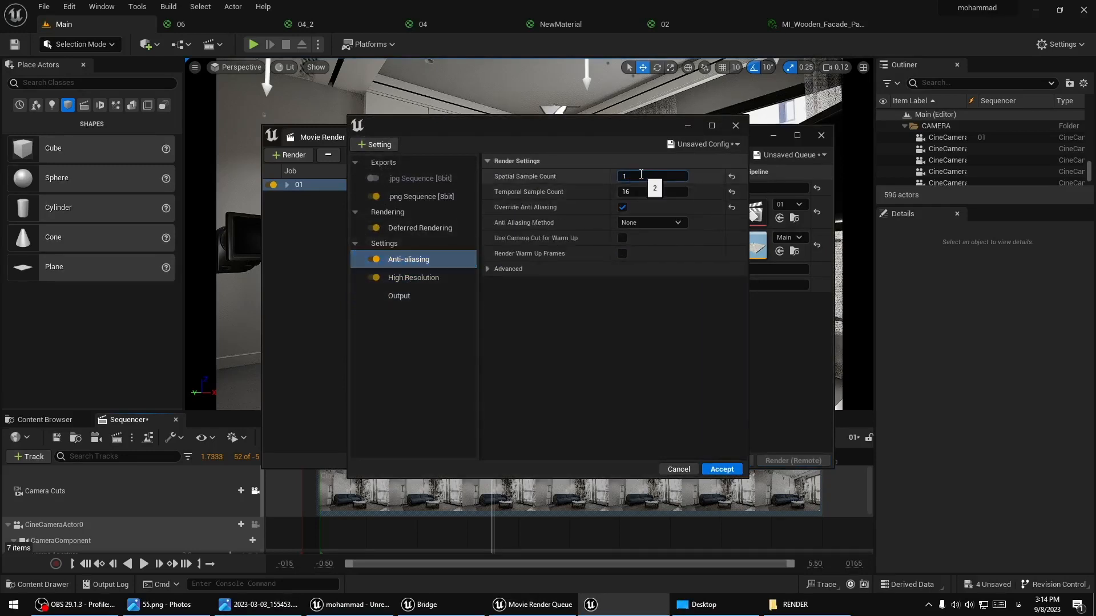
{"action": "left_click", "coordinate": [721, 469]}
{"action": "left_click", "coordinate": [717, 459]}
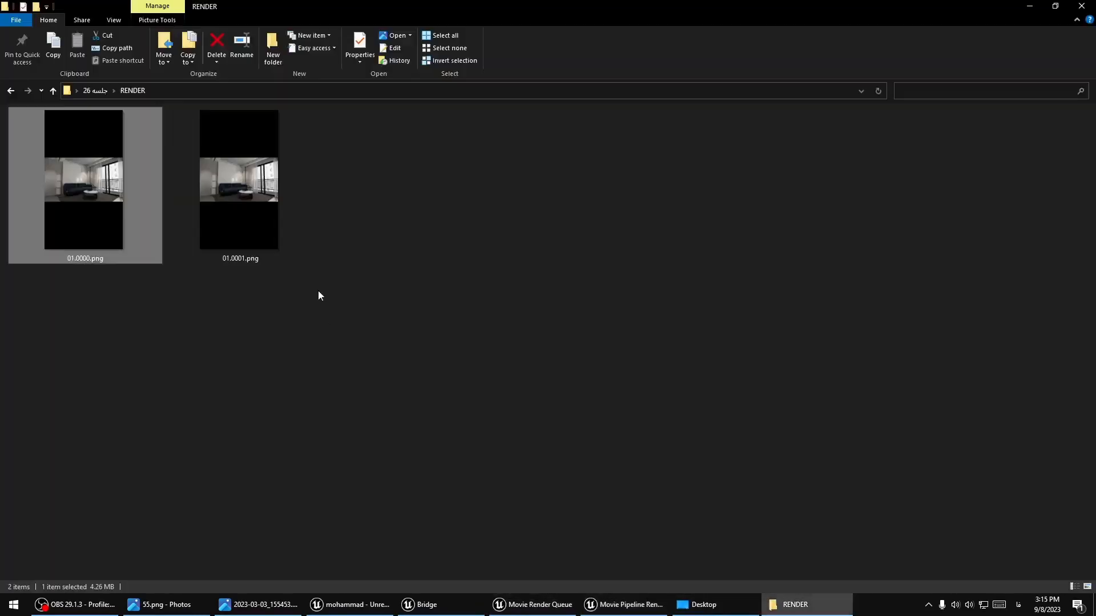
Delete the two old frames 01.0000.png and 01.0001.png from the RENDER folder, dismiss the resulting dialog and minimize the folder window
{"action": "left_click_drag", "start_coordinate": [319, 295], "coordinate": [108, 213]}
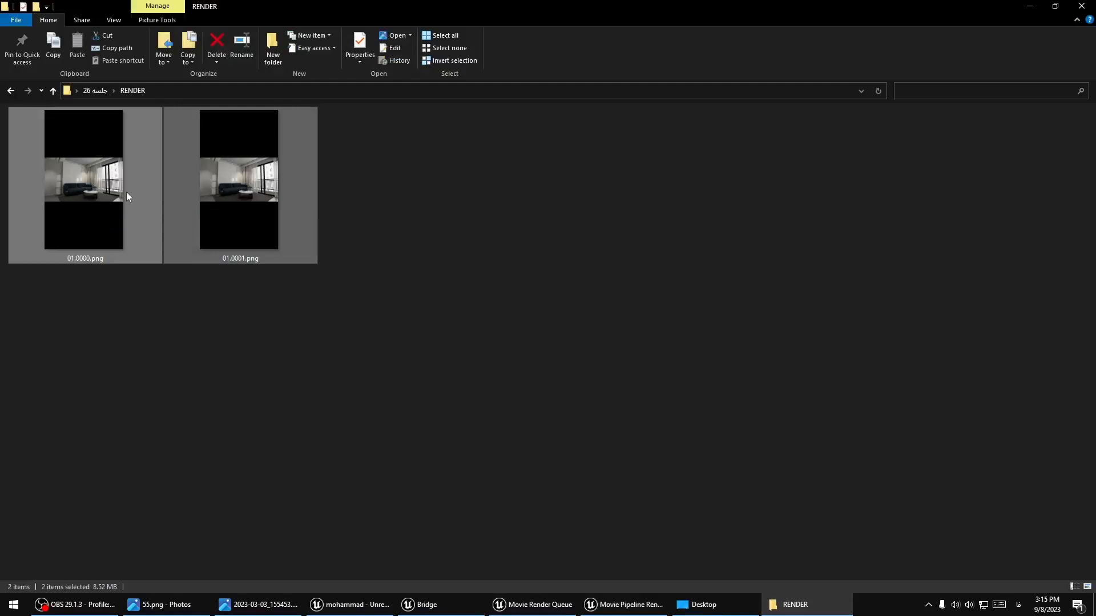
{"action": "key", "text": "Delete"}
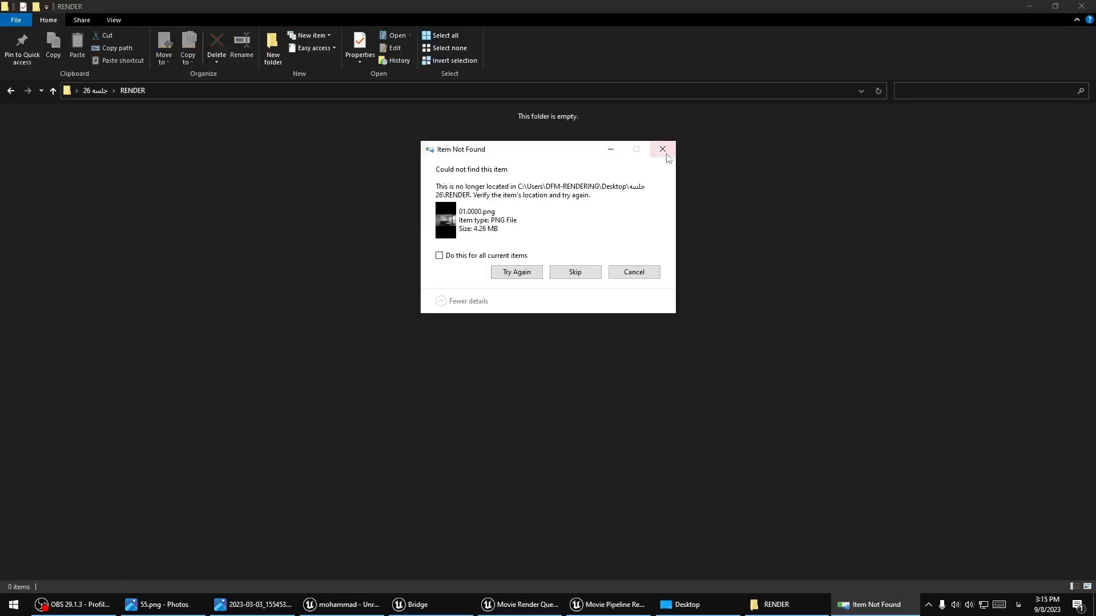
{"action": "left_click", "coordinate": [662, 150]}
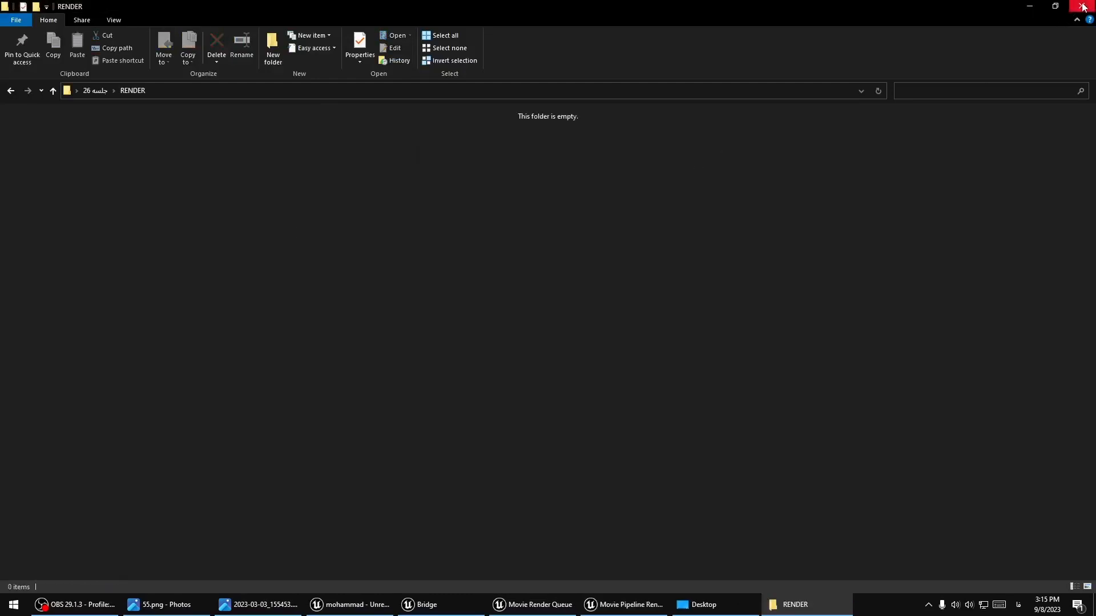
{"action": "left_click", "coordinate": [1029, 6]}
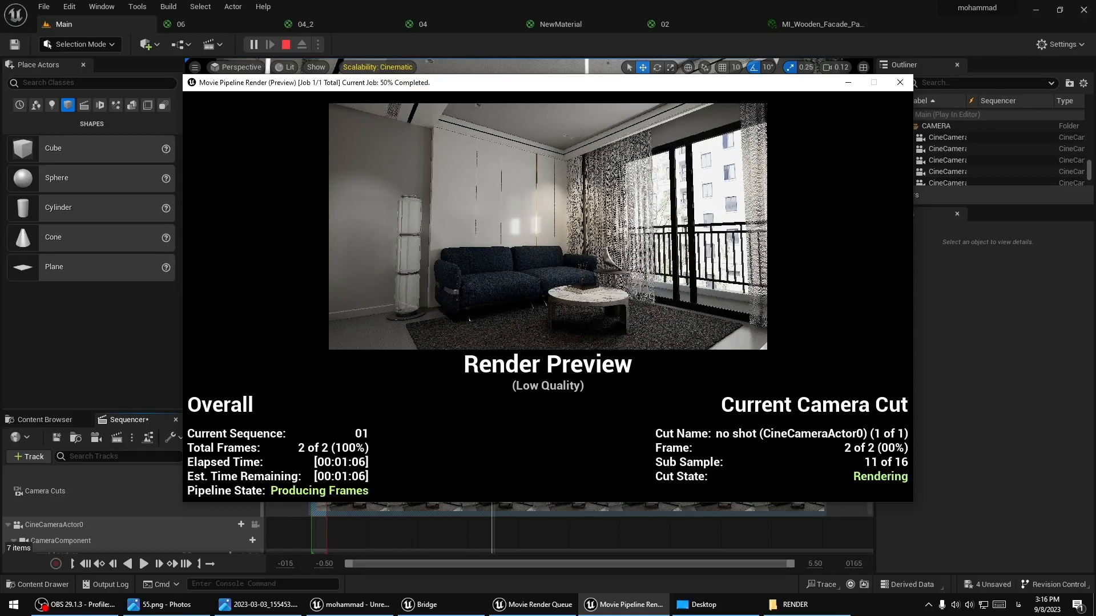
{"action": "key", "text": "super"}
{"action": "key", "text": "super"}
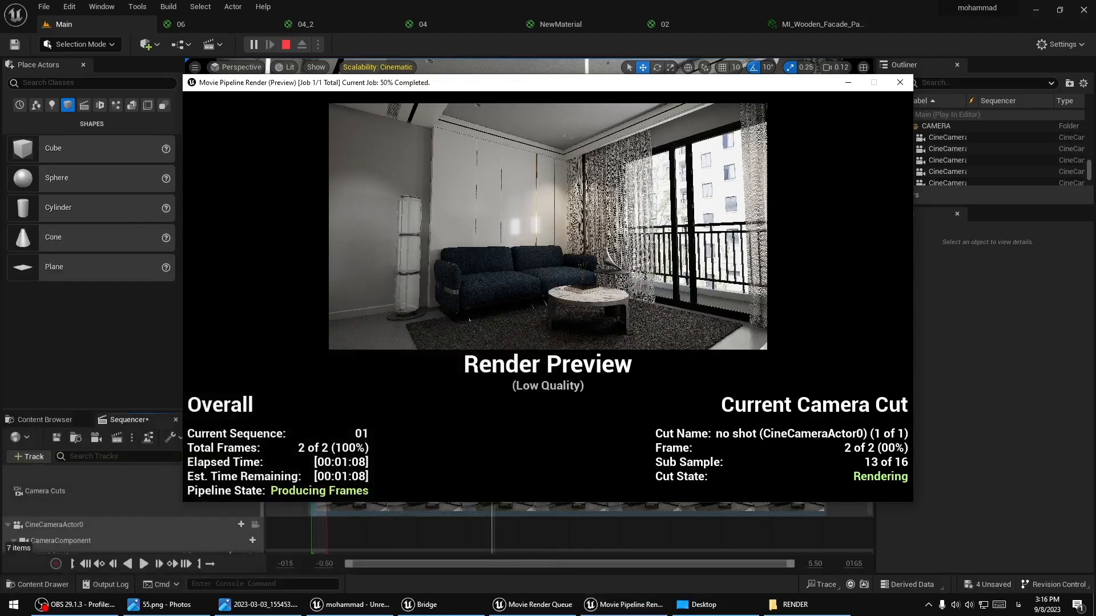
{"action": "key", "text": "super"}
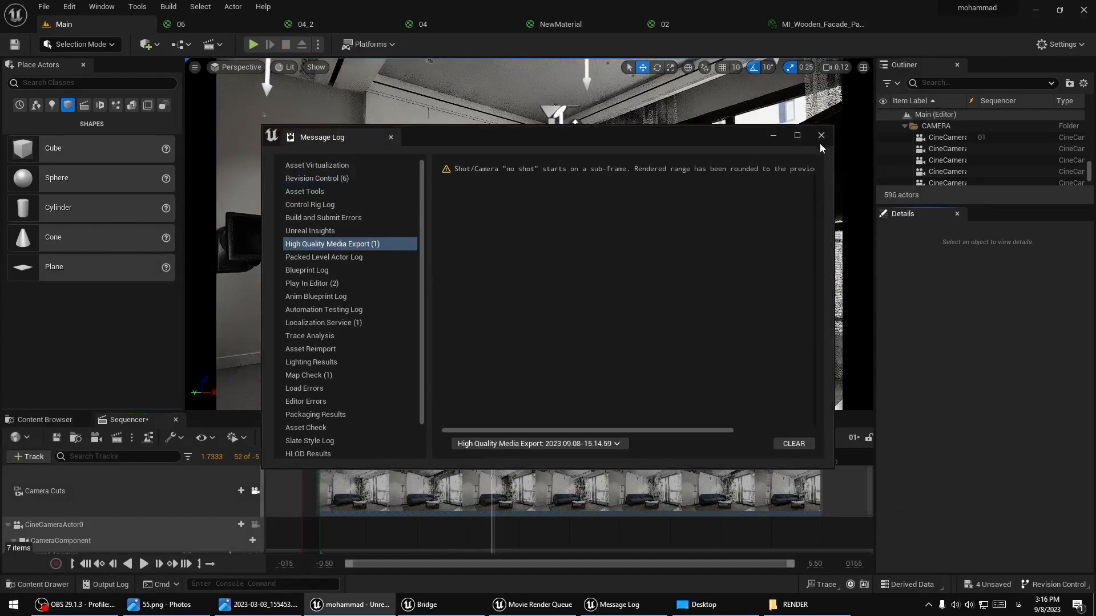
Close the message log, open 01.0000.png from the RENDER folder, compare it with 01.0001.png, examine the coffee table up close and close the viewer
{"action": "left_click", "coordinate": [821, 135]}
{"action": "left_click", "coordinate": [703, 604]}
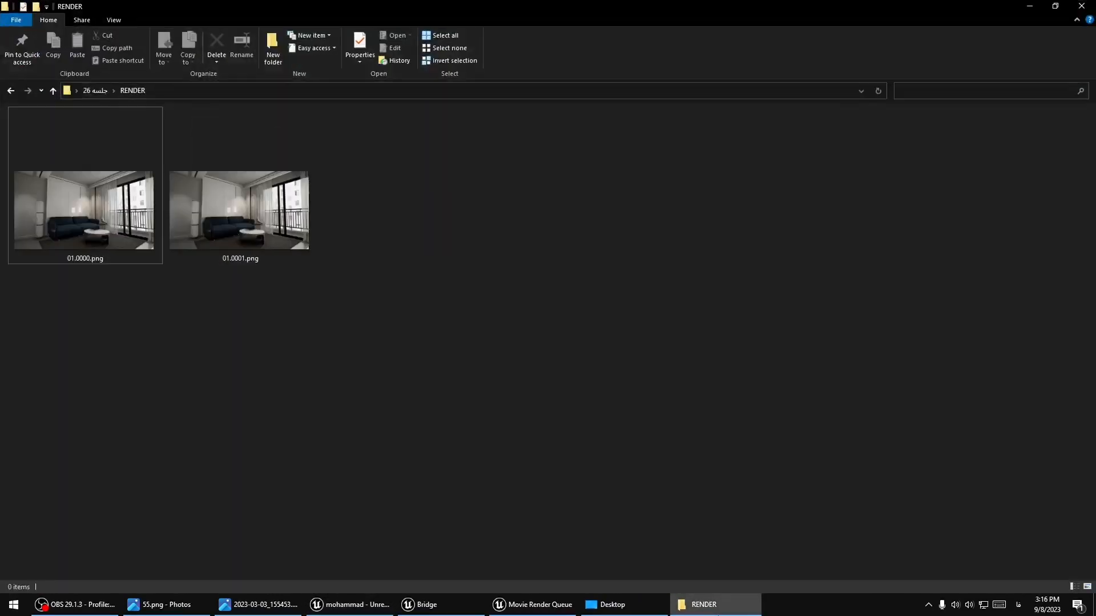
{"action": "double_click", "coordinate": [98, 225]}
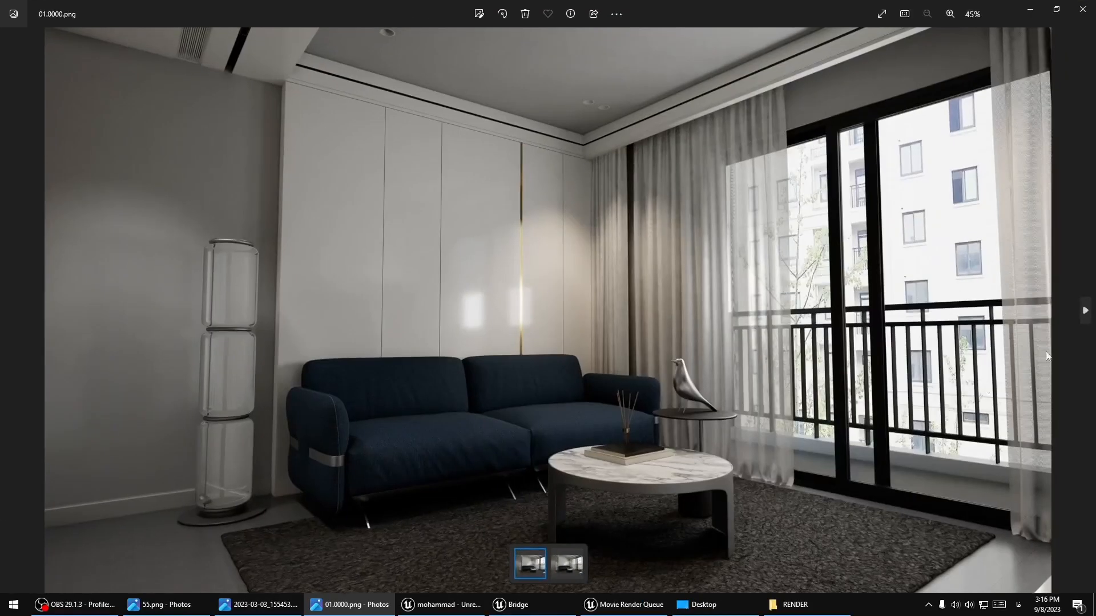
{"action": "left_click", "coordinate": [1072, 328]}
{"action": "left_click", "coordinate": [22, 324]}
{"action": "left_click", "coordinate": [1077, 353]}
{"action": "scroll", "coordinate": [487, 465], "scroll_direction": "up", "scroll_amount": 8}
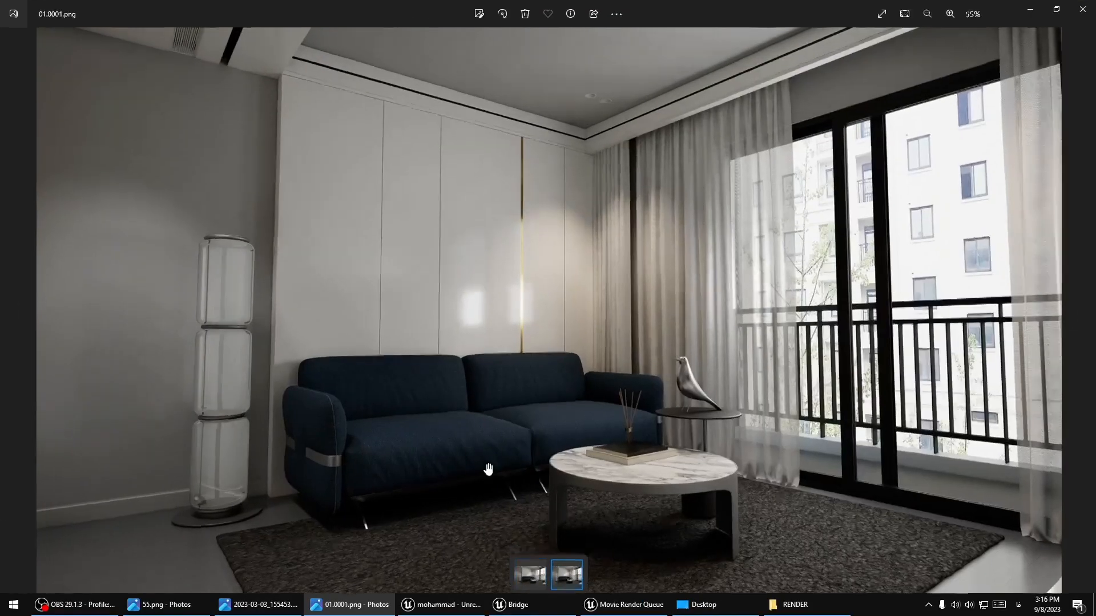
{"action": "scroll", "coordinate": [514, 337], "scroll_direction": "down", "scroll_amount": 8}
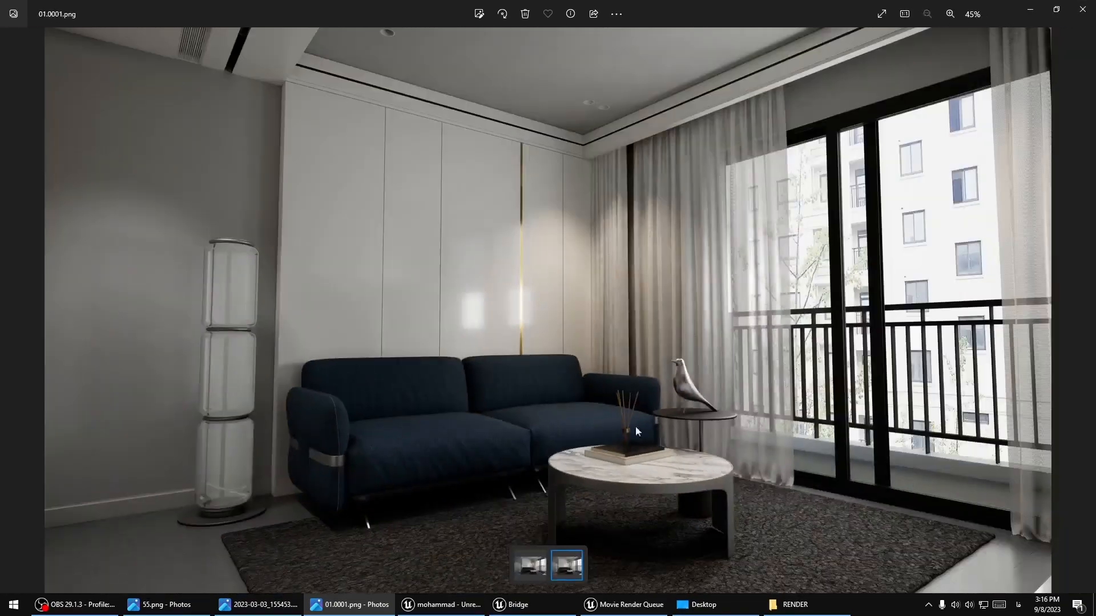
{"action": "scroll", "coordinate": [633, 434], "scroll_direction": "up", "scroll_amount": 5}
{"action": "scroll", "coordinate": [621, 323], "scroll_direction": "up", "scroll_amount": 3}
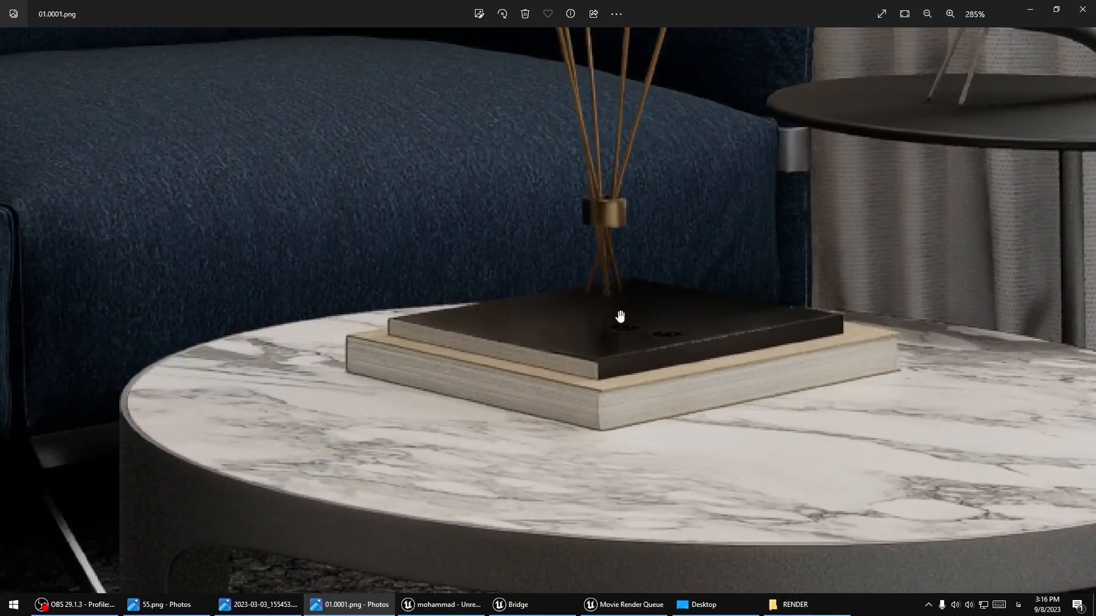
{"action": "scroll", "coordinate": [620, 314], "scroll_direction": "down", "scroll_amount": 8}
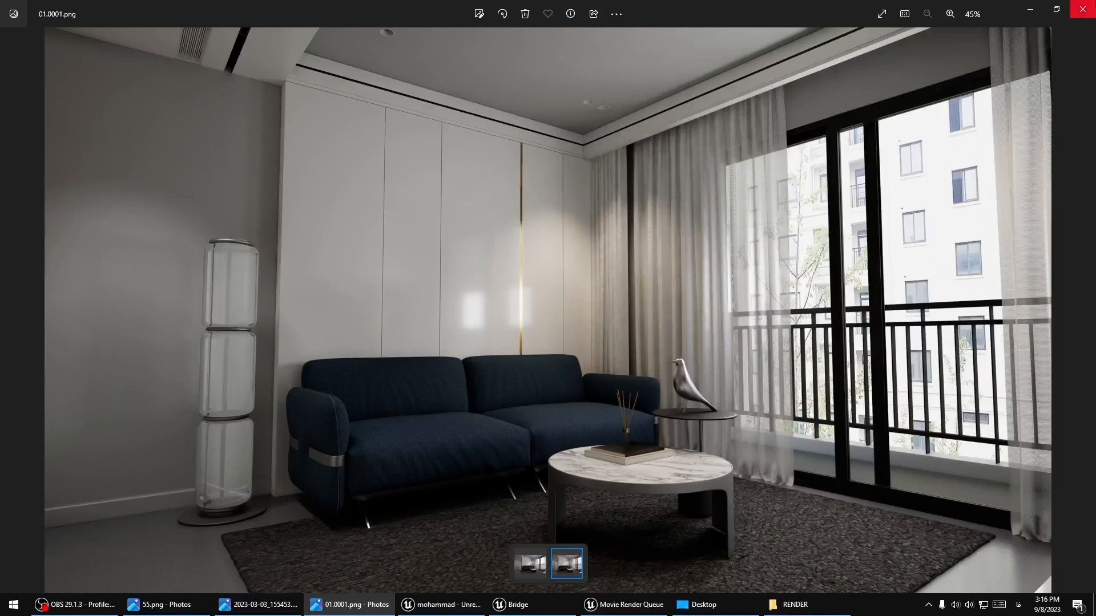
{"action": "left_click", "coordinate": [1082, 10]}
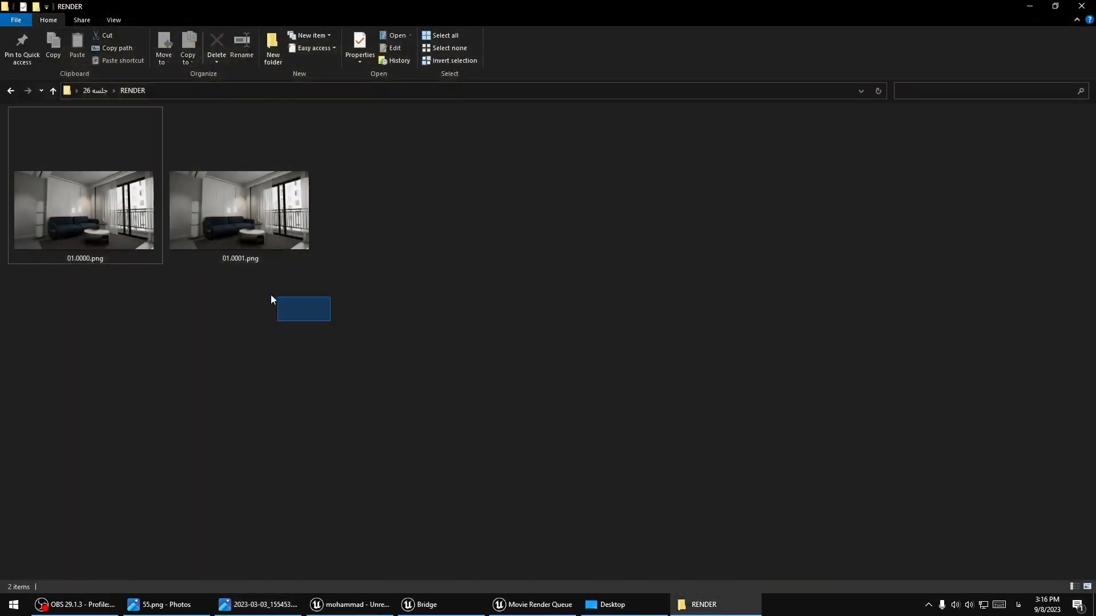
Delete both rendered PNG frames from the RENDER folder and return to the Movie Render Queue
{"action": "left_click_drag", "start_coordinate": [271, 299], "coordinate": [110, 239]}
{"action": "key", "text": "Delete"}
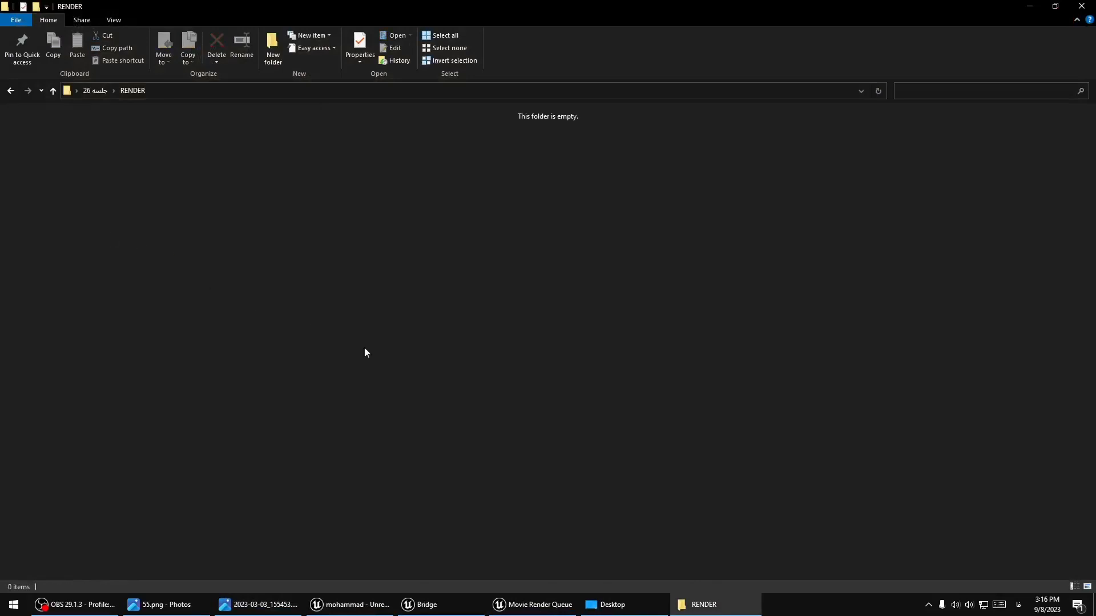
{"action": "left_click", "coordinate": [525, 604]}
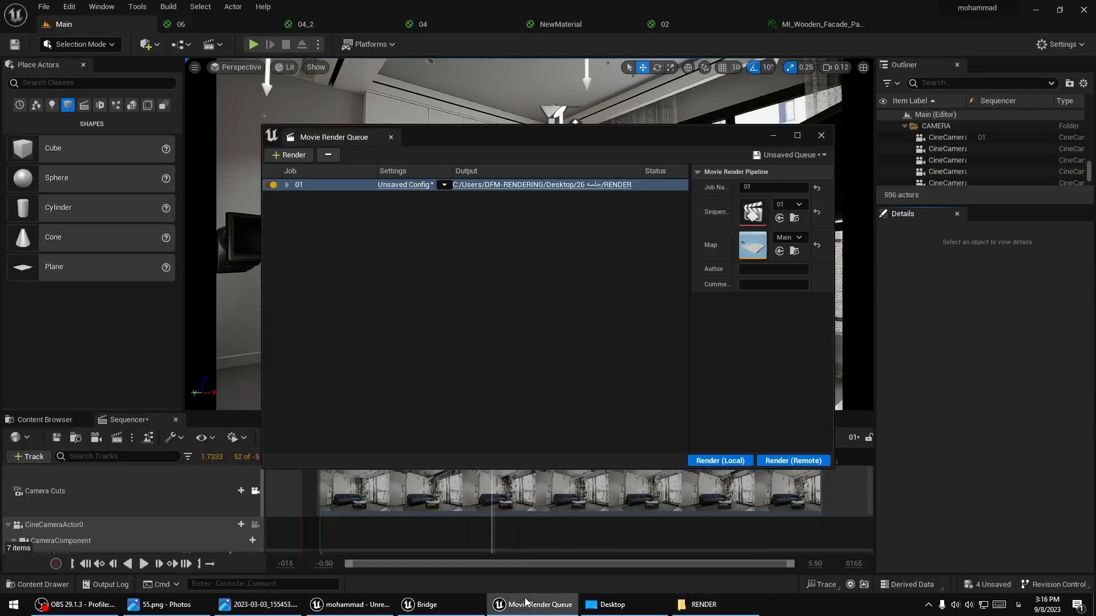
Switch job 01's export from png Sequence [8bit] to jpg Sequence [8bit], review the anti-aliasing sample counts and accept the configuration
{"action": "left_click", "coordinate": [404, 184]}
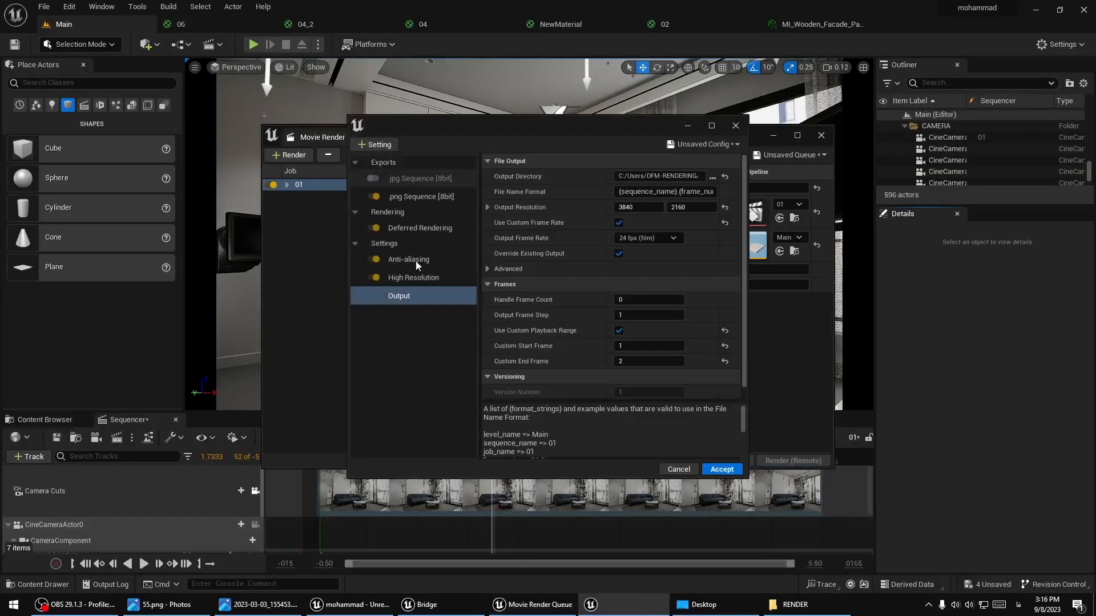
{"action": "left_click", "coordinate": [402, 199]}
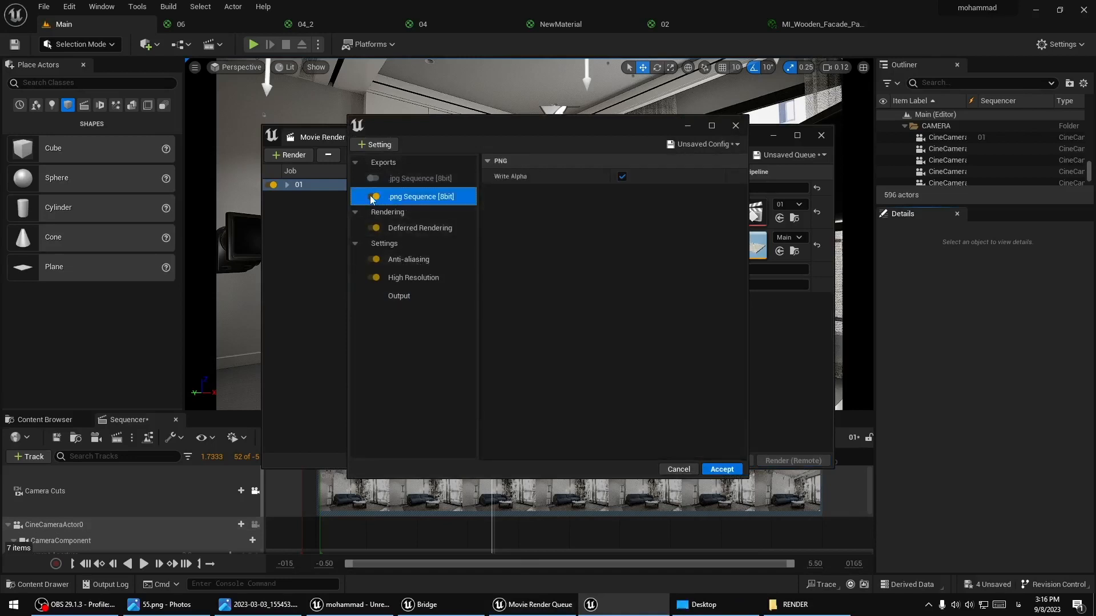
{"action": "left_click", "coordinate": [375, 196]}
{"action": "left_click", "coordinate": [424, 260]}
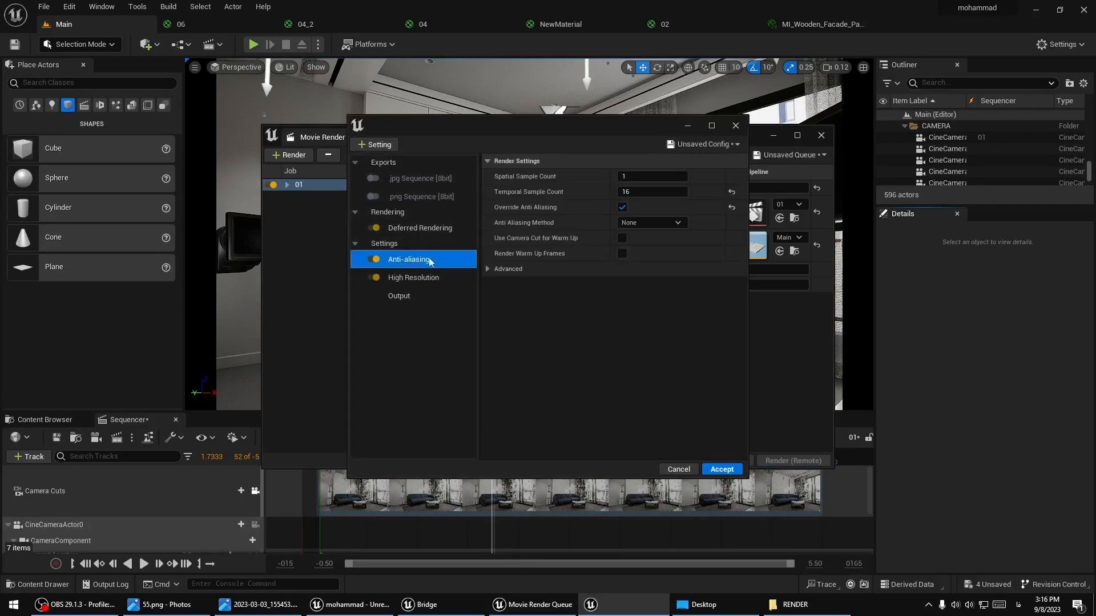
{"action": "left_click", "coordinate": [376, 179]}
{"action": "left_click", "coordinate": [635, 177]}
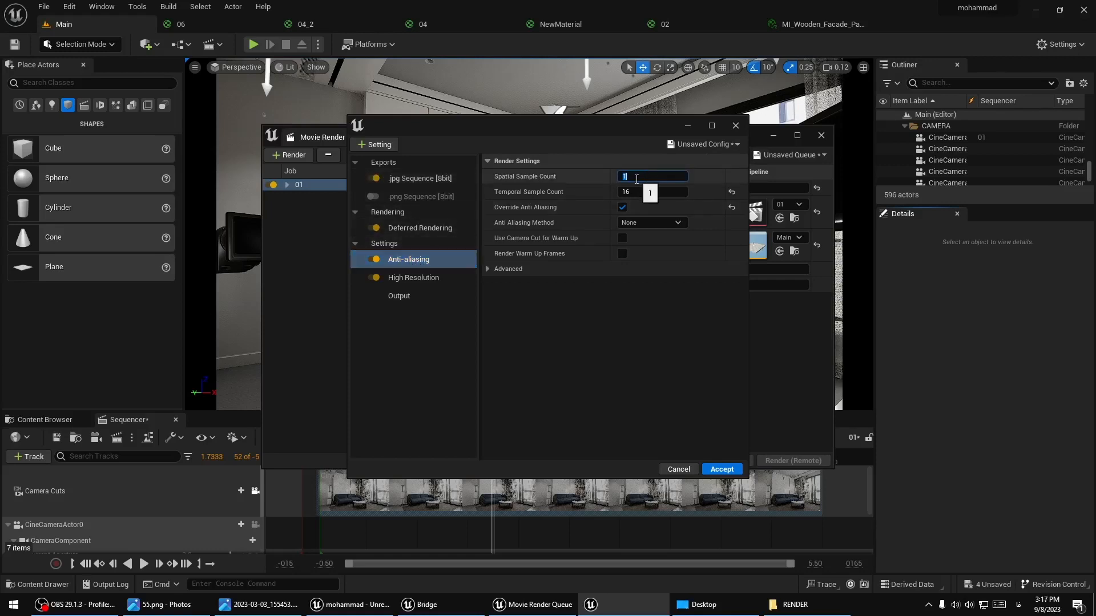
{"action": "left_click", "coordinate": [636, 195]}
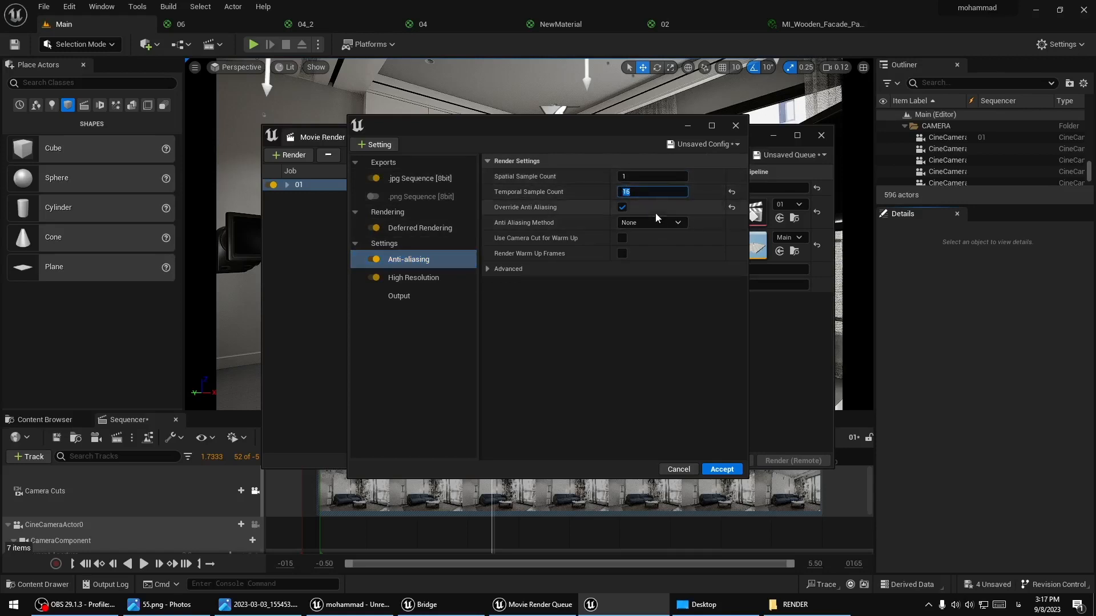
{"action": "left_click", "coordinate": [720, 470]}
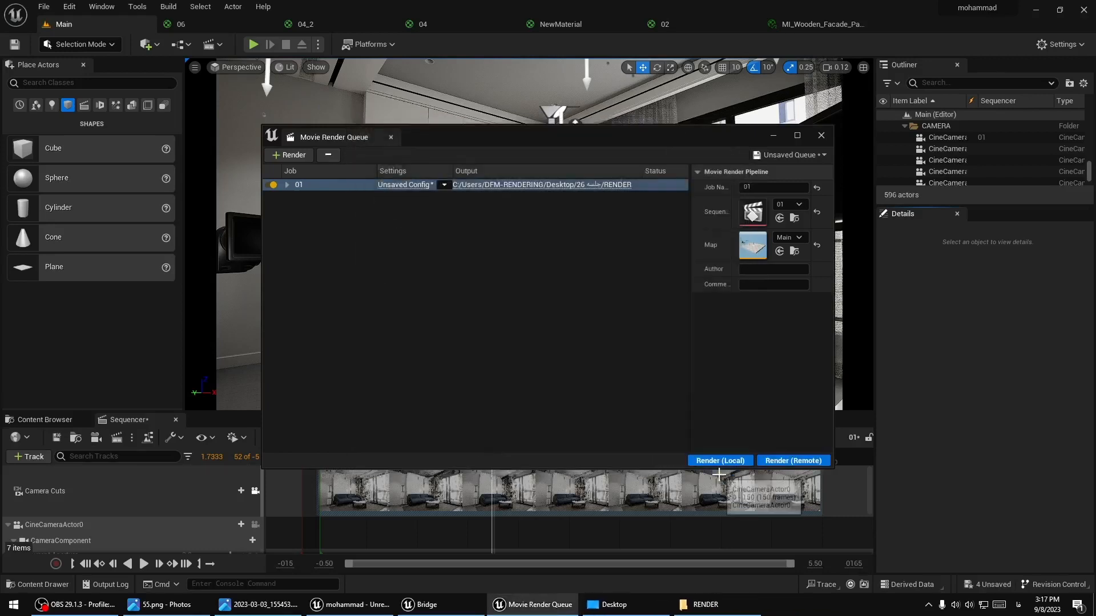
Reopen job 01's configuration, review its export and output settings, and accept it
{"action": "left_click", "coordinate": [404, 185]}
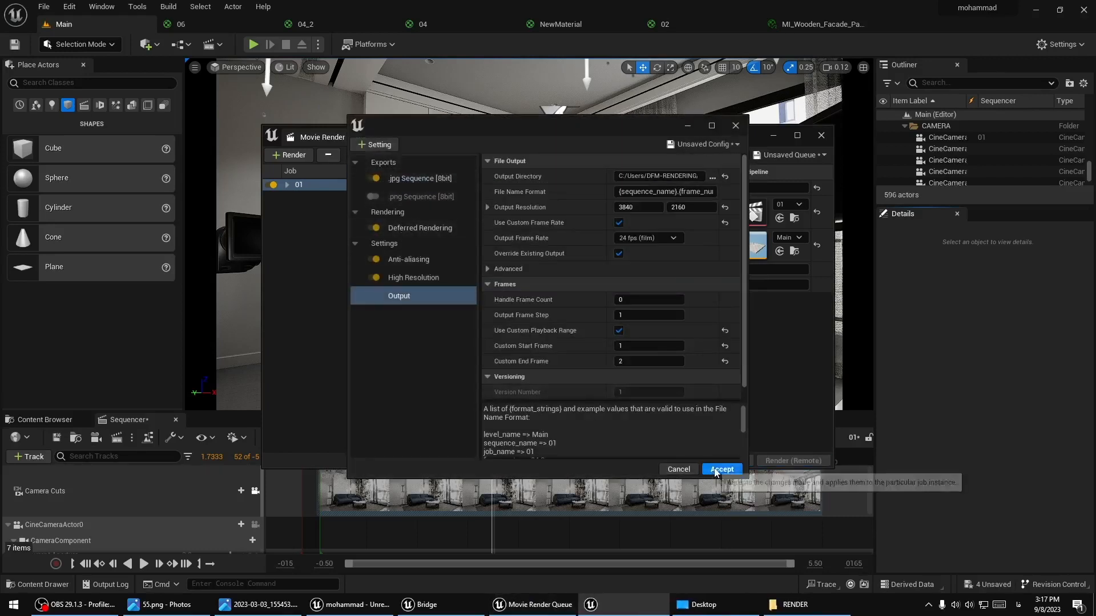
{"action": "left_click", "coordinate": [715, 469]}
{"action": "left_click", "coordinate": [406, 185]}
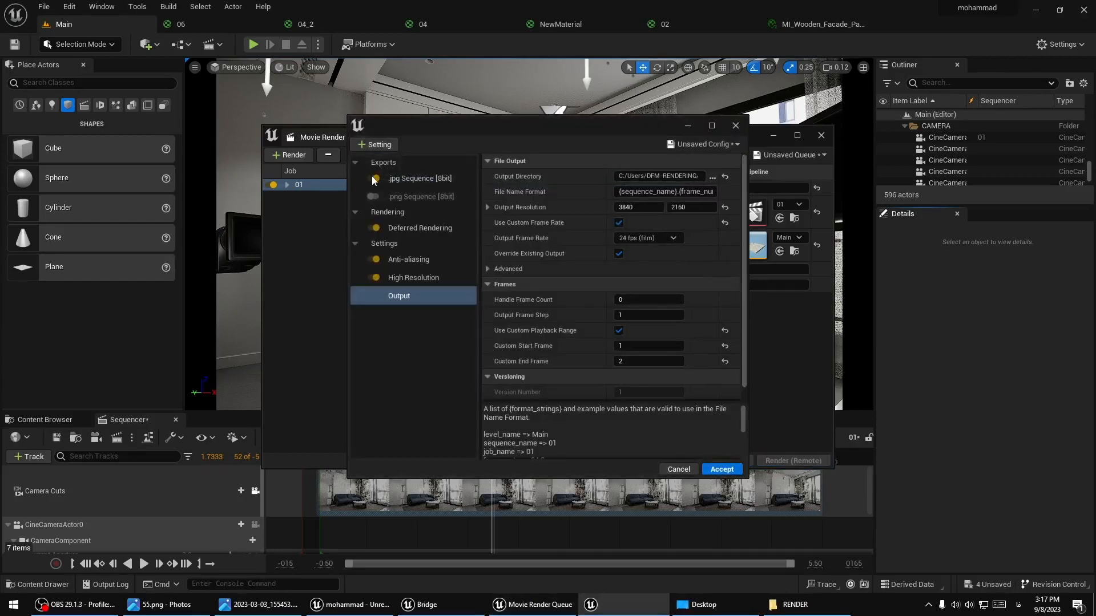
{"action": "left_click", "coordinate": [724, 470]}
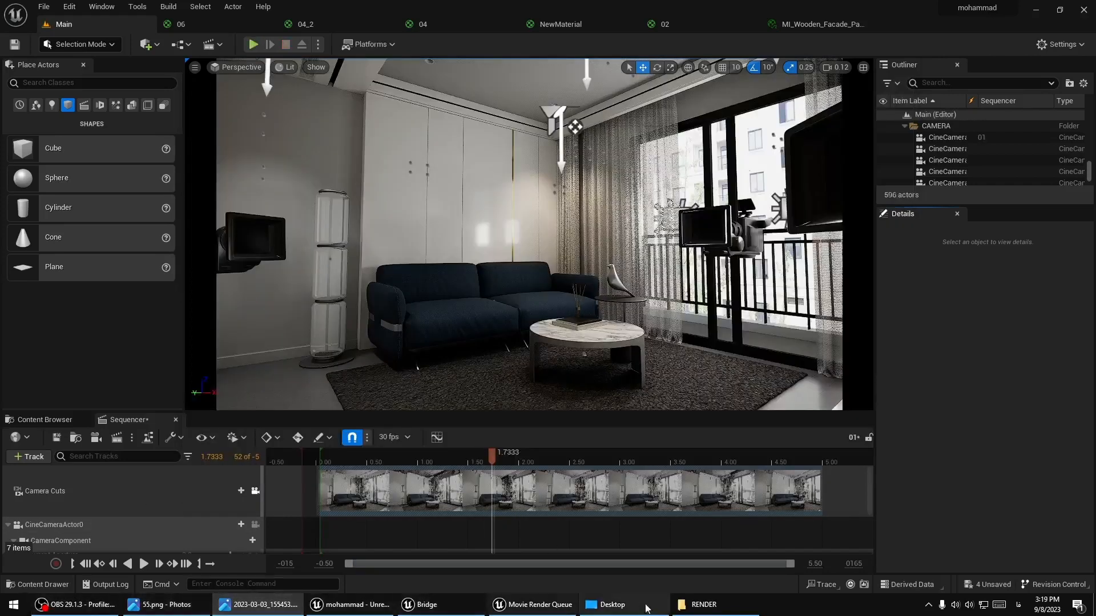
Check the RENDER output folder in File Explorer for rendered files and return to the Unreal Editor
{"action": "left_click", "coordinate": [702, 604]}
{"action": "left_click", "coordinate": [702, 605]}
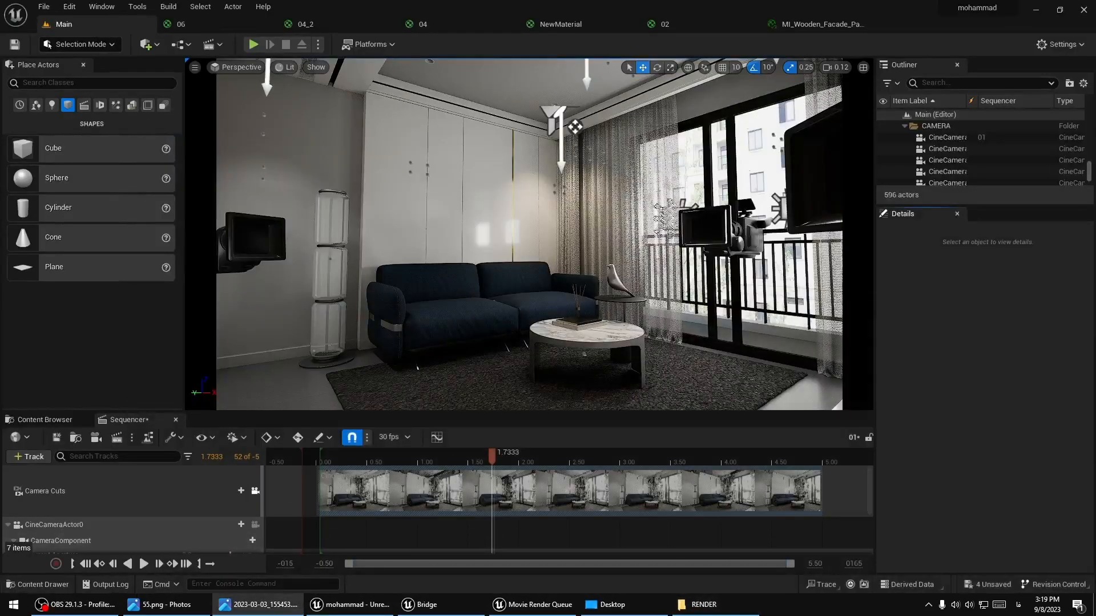
{"action": "left_click", "coordinate": [742, 608]}
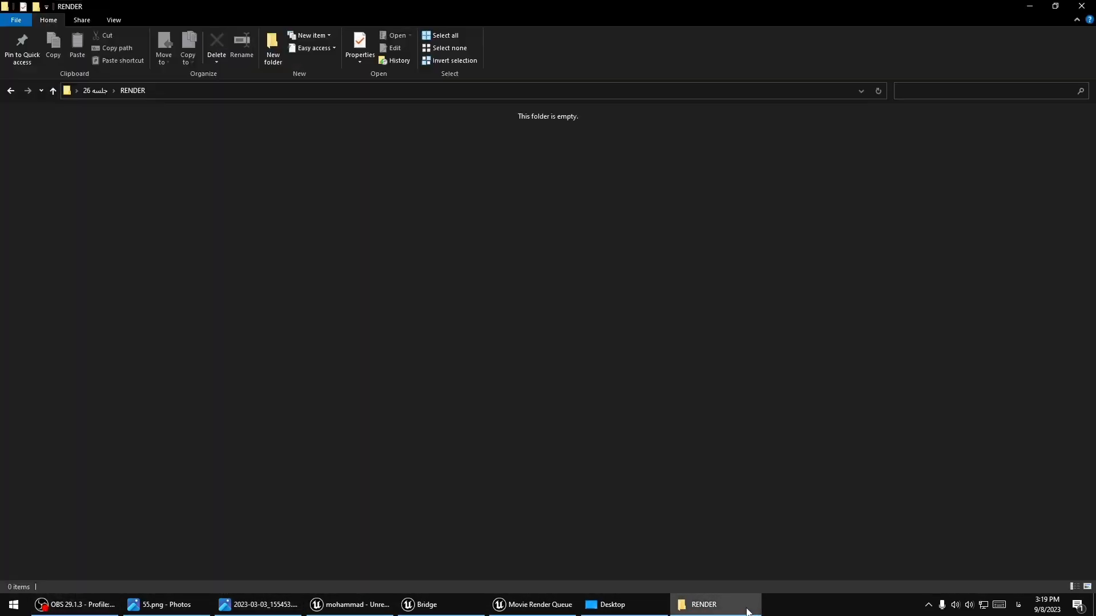
{"action": "left_click", "coordinate": [742, 607]}
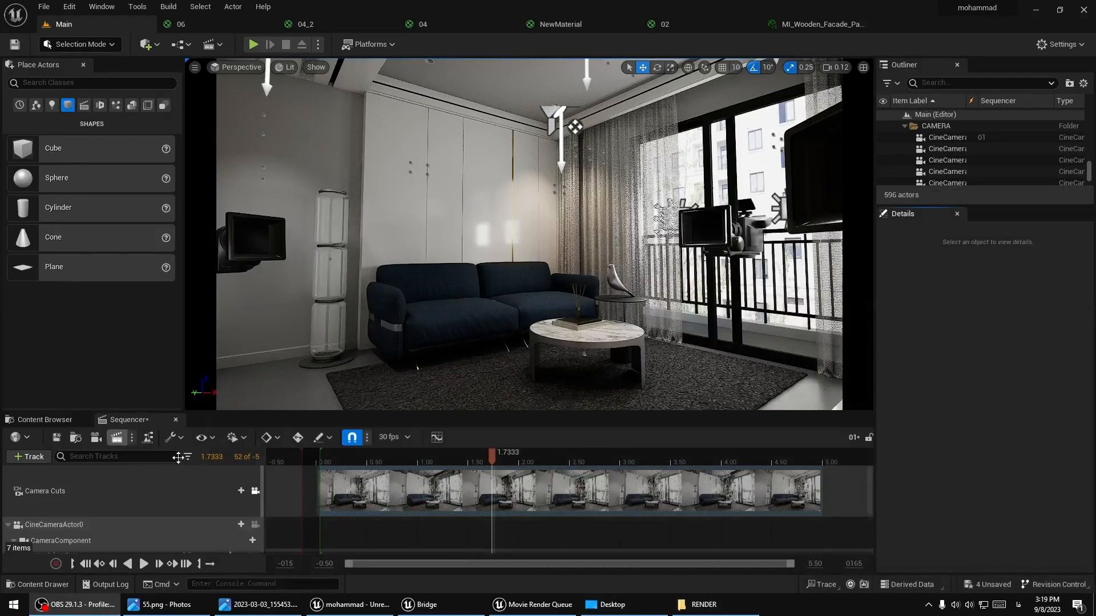
Open the Movie Render Queue from the Sequencer, check and accept job 01's configuration, and start the local render
{"action": "left_click", "coordinate": [117, 439]}
{"action": "left_click", "coordinate": [403, 185]}
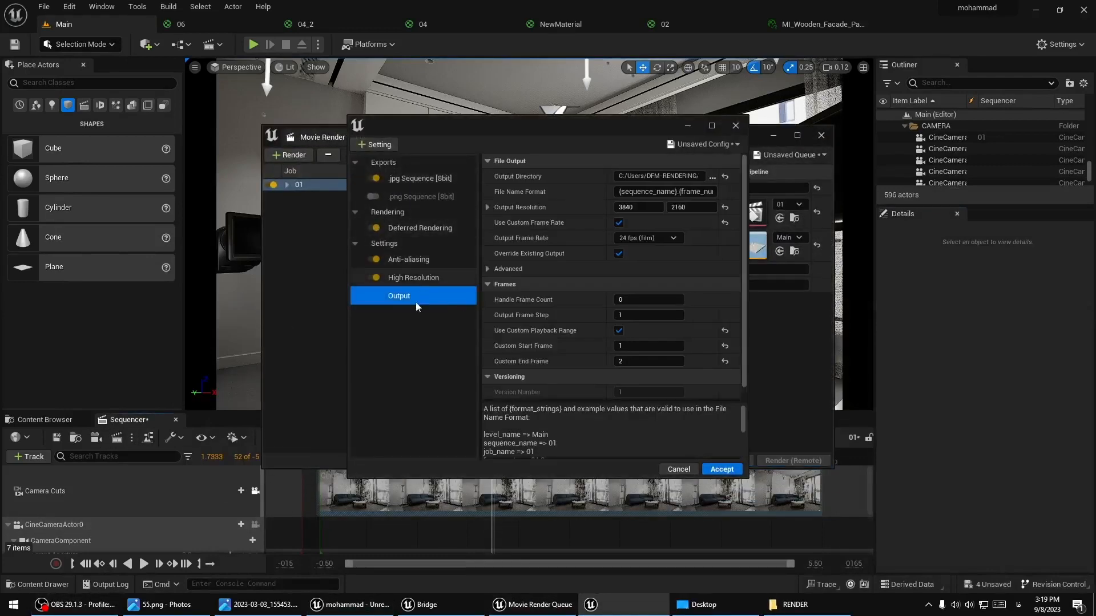
{"action": "left_click", "coordinate": [722, 470]}
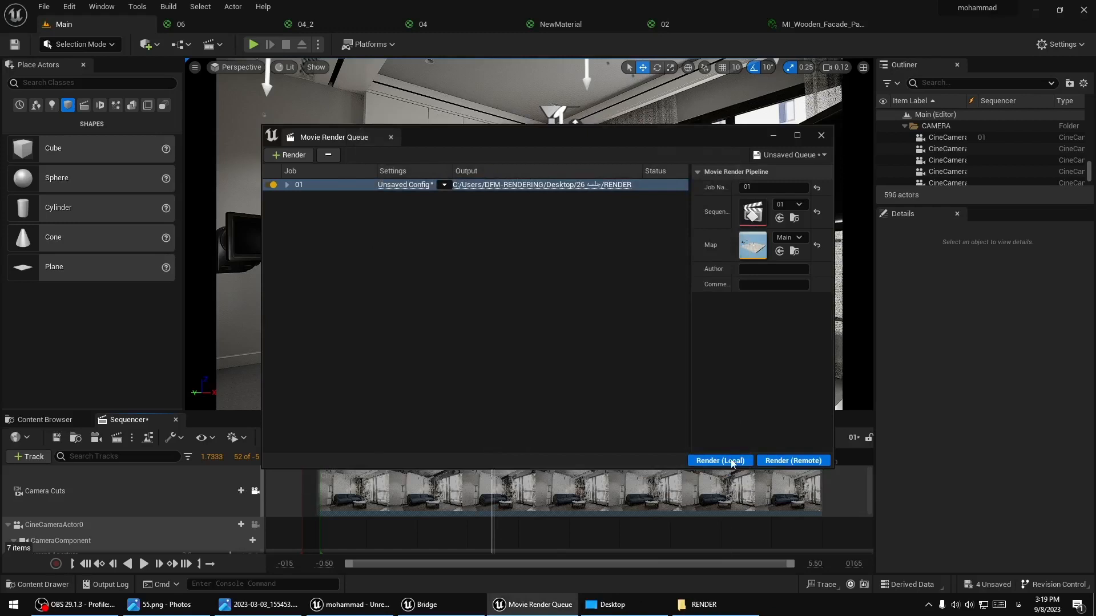
{"action": "left_click", "coordinate": [720, 461]}
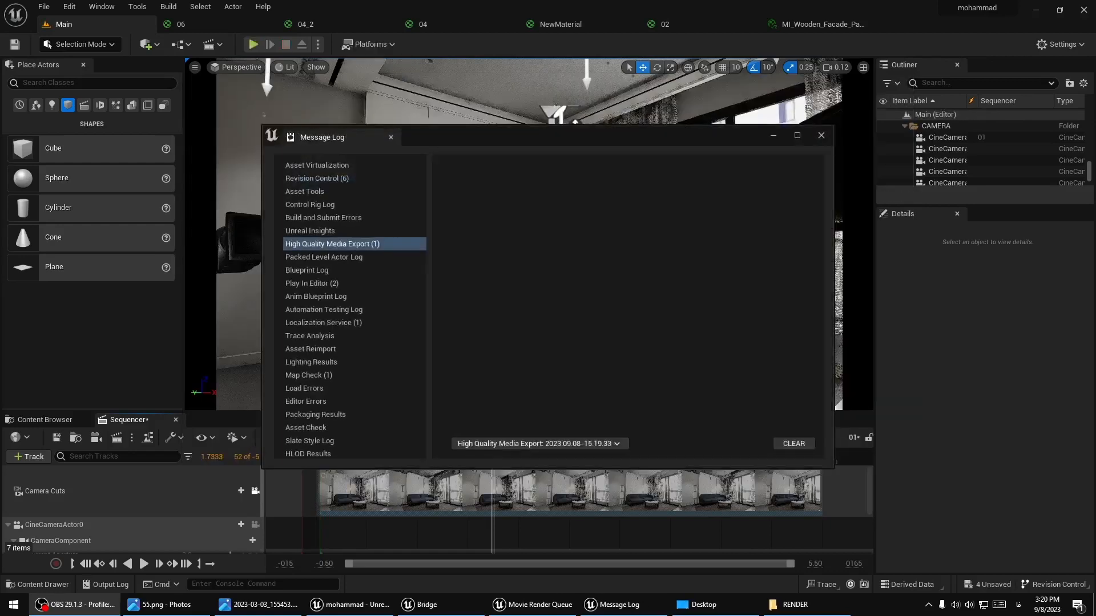
Close the message log, open the rendered 01.0000.jpeg from the RENDER folder and examine the floor lamp and sofa up close
{"action": "left_click", "coordinate": [821, 136]}
{"action": "left_click", "coordinate": [701, 604]}
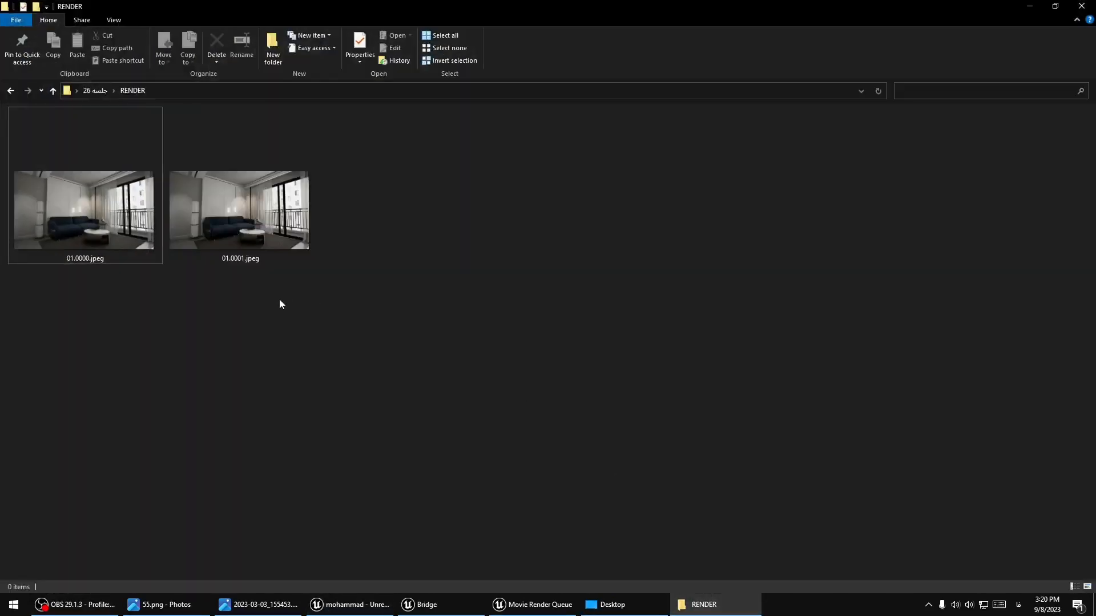
{"action": "double_click", "coordinate": [121, 239]}
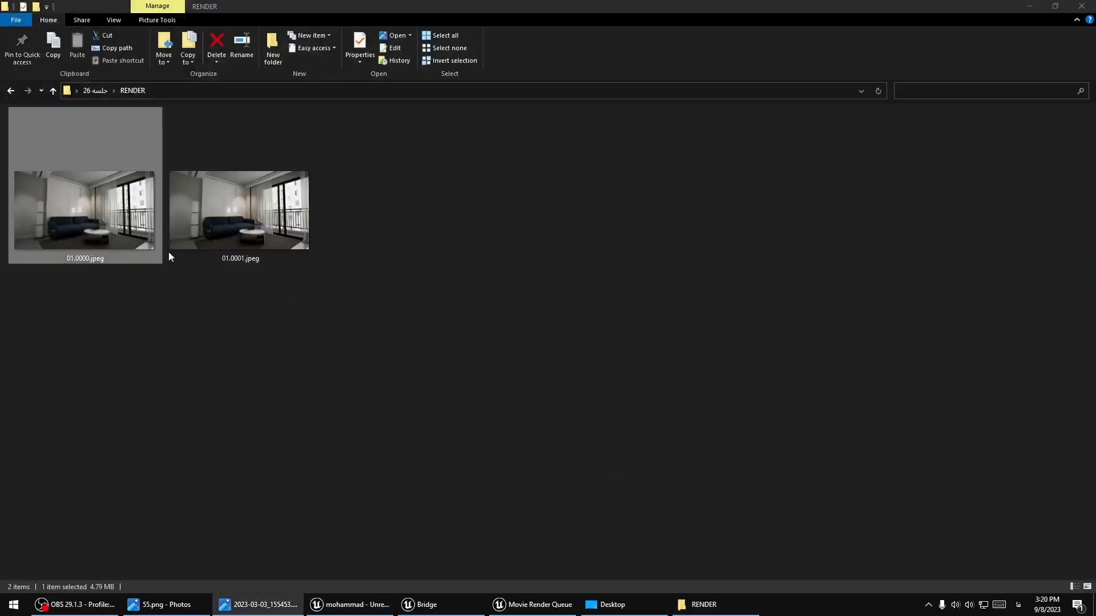
{"action": "double_click", "coordinate": [96, 214]}
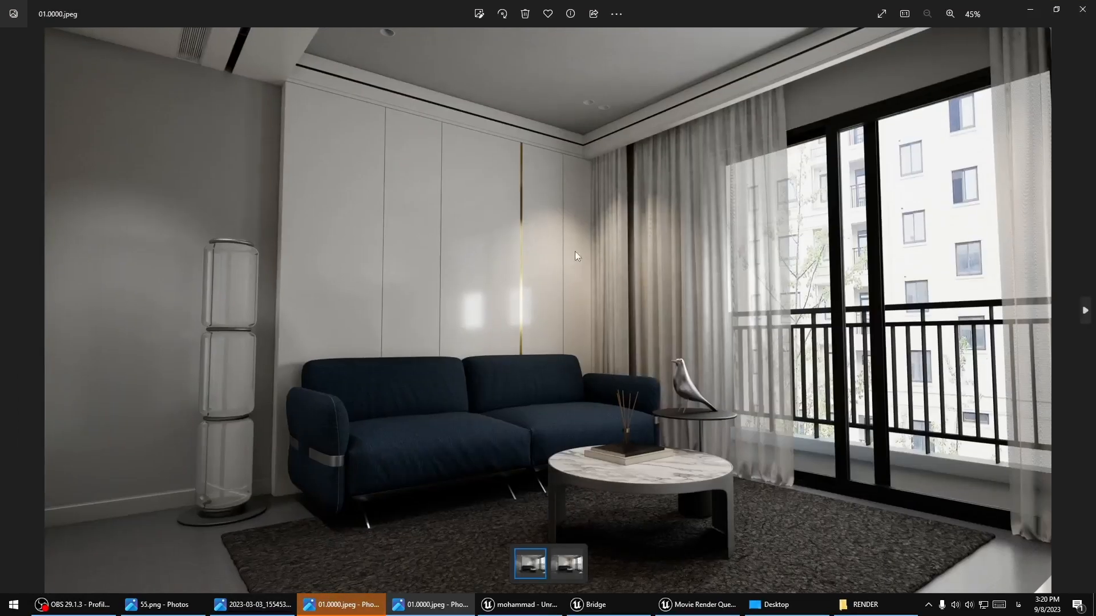
{"action": "double_click", "coordinate": [476, 477]}
{"action": "left_click_drag", "start_coordinate": [147, 393], "coordinate": [575, 413]}
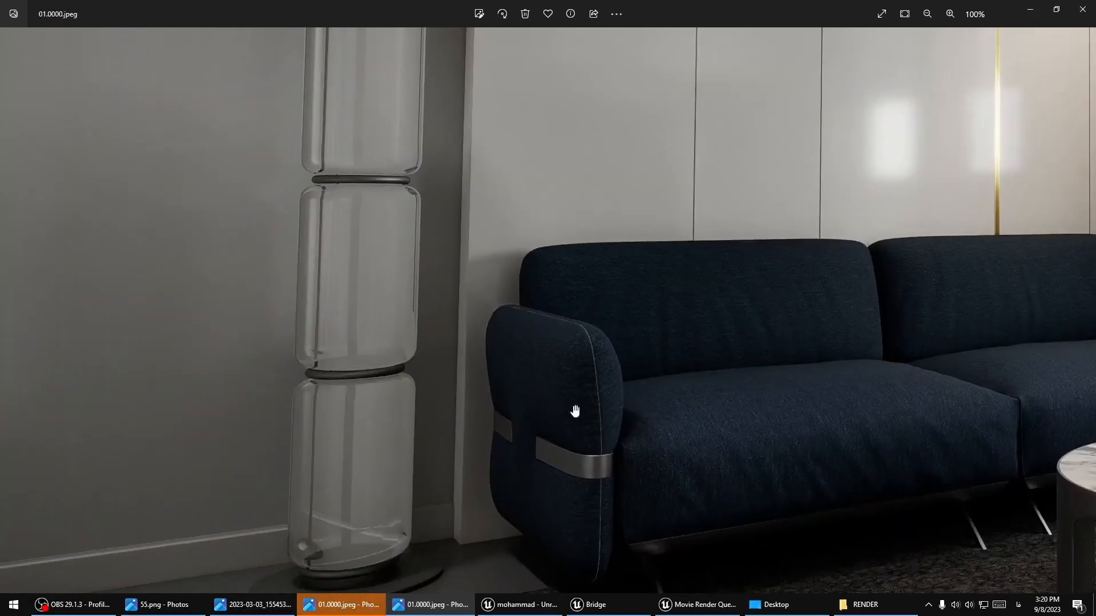
{"action": "scroll", "coordinate": [362, 318], "scroll_direction": "up", "scroll_amount": 3}
{"action": "scroll", "coordinate": [362, 318], "scroll_direction": "down", "scroll_amount": 6}
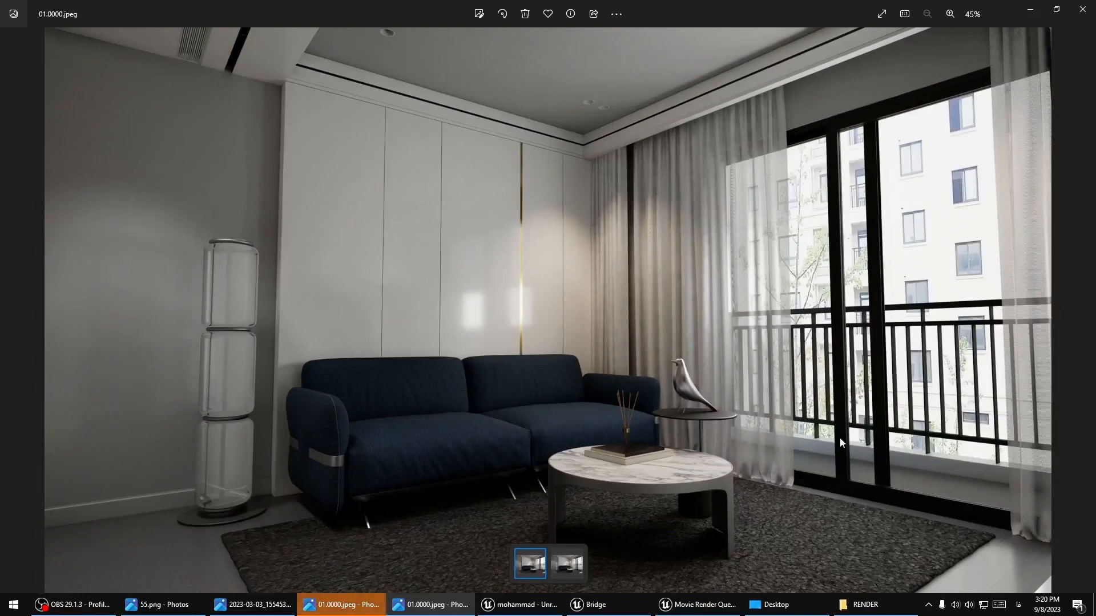
Examine the rendered 01.0000.jpeg up close around the marble coffee table, bird figure and sheer curtain, including the curtain's fabric weave
{"action": "scroll", "coordinate": [908, 489], "scroll_direction": "up", "scroll_amount": 4}
{"action": "scroll", "coordinate": [672, 399], "scroll_direction": "down", "scroll_amount": 4}
{"action": "scroll", "coordinate": [670, 397], "scroll_direction": "up", "scroll_amount": 12}
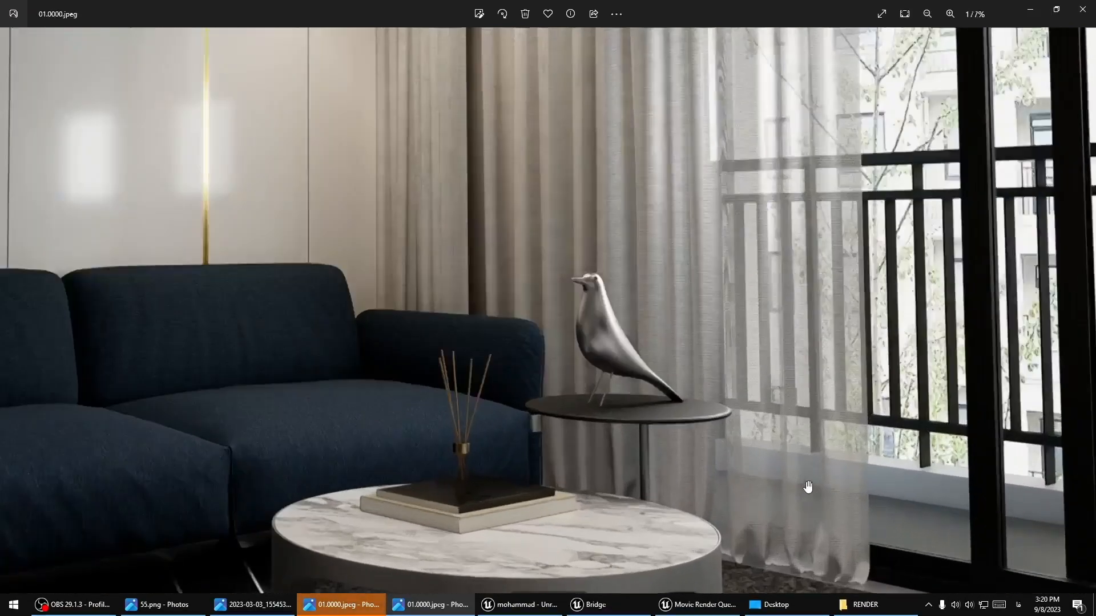
{"action": "scroll", "coordinate": [584, 375], "scroll_direction": "down", "scroll_amount": 10}
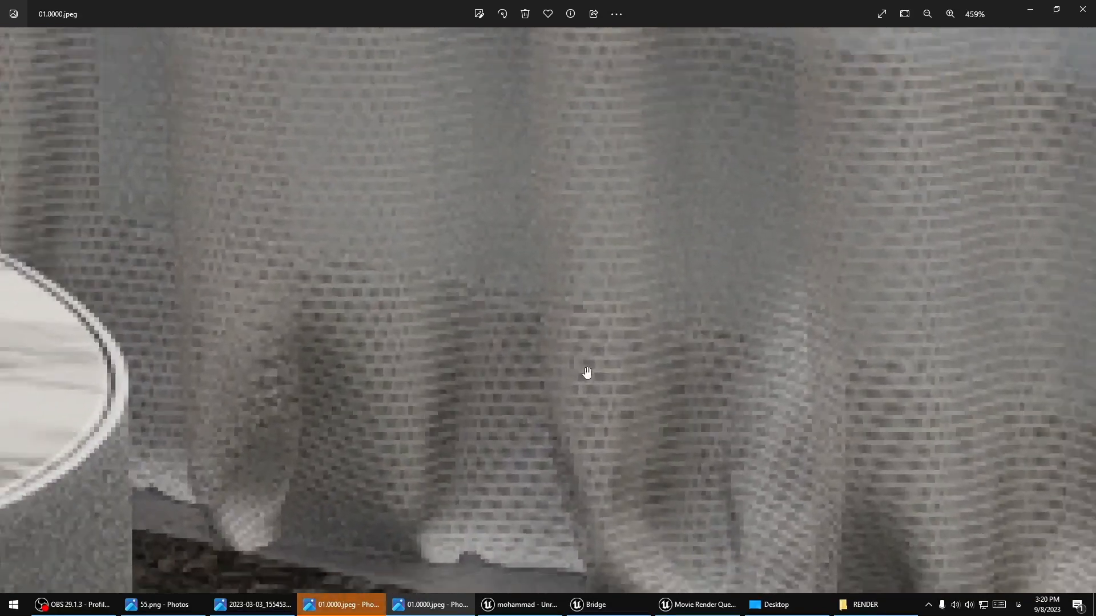
{"action": "scroll", "coordinate": [571, 371], "scroll_direction": "down", "scroll_amount": 2}
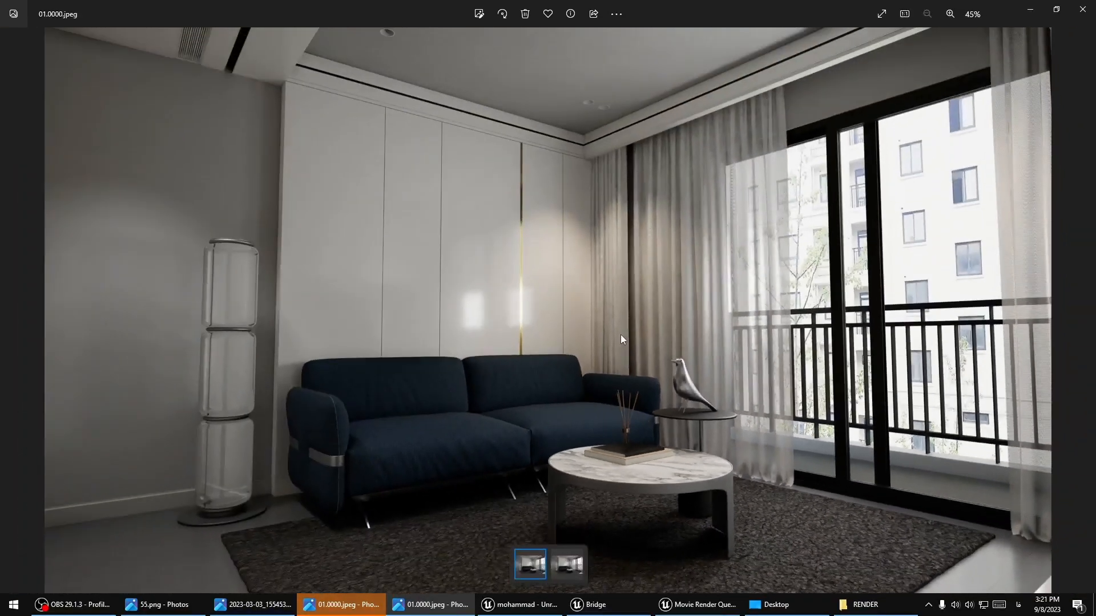
Close the rendered image, minimize the RENDER folder to return to the Unreal Editor, and close the Movie Render Queue
{"action": "left_click", "coordinate": [1082, 10]}
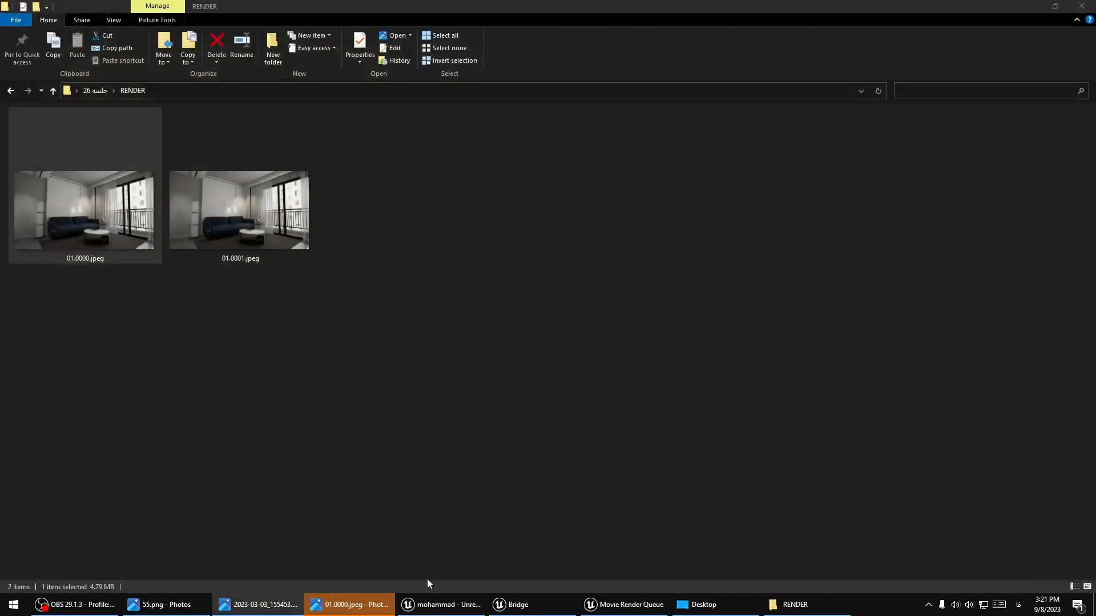
{"action": "left_click", "coordinate": [445, 310]}
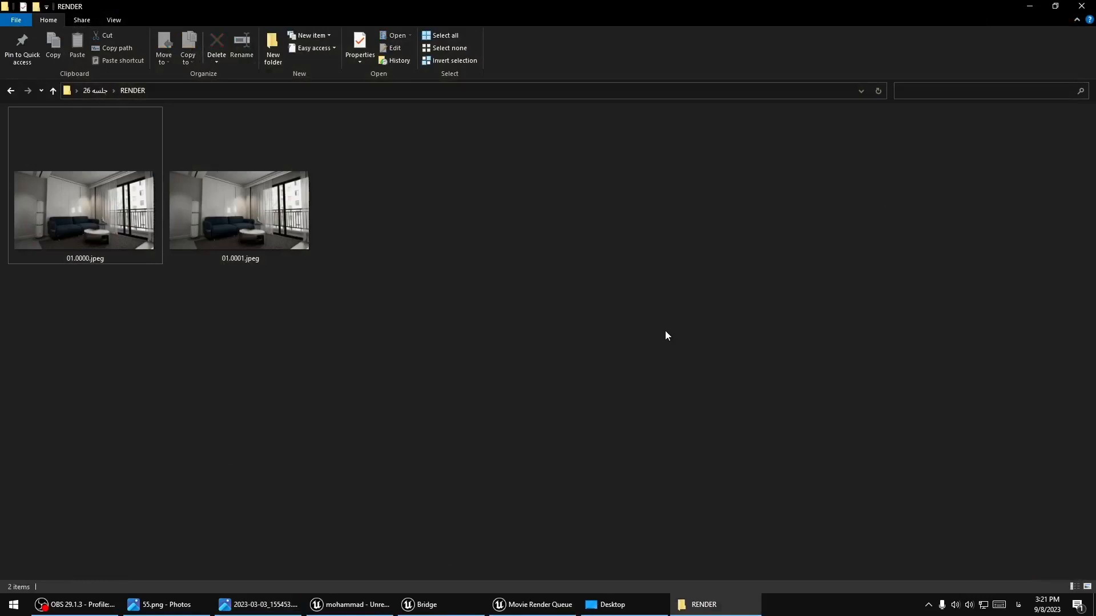
{"action": "left_click", "coordinate": [1038, 11]}
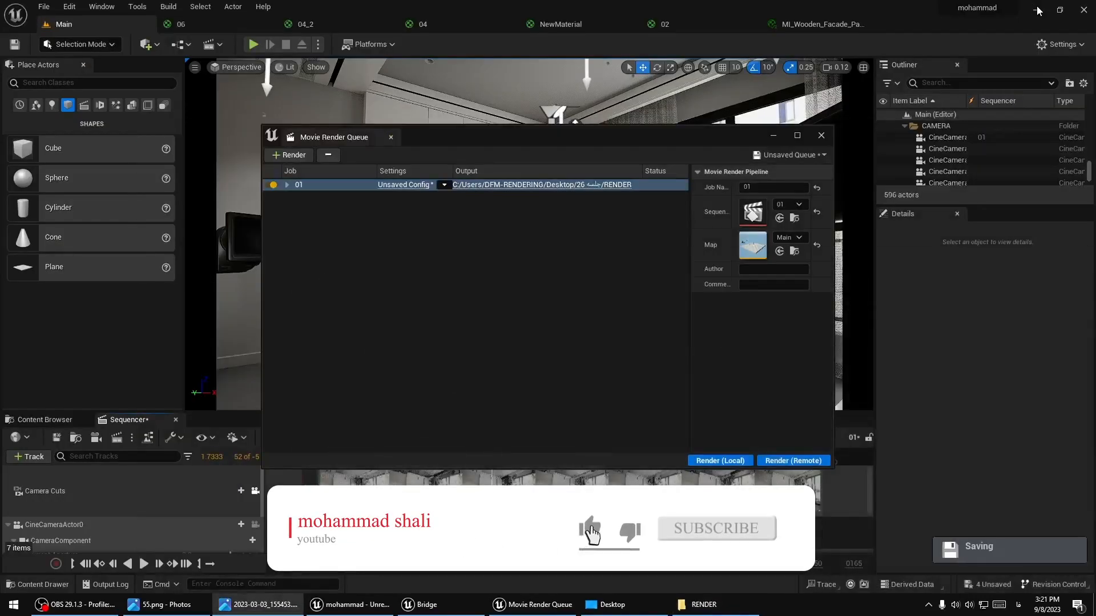
{"action": "left_click", "coordinate": [818, 139]}
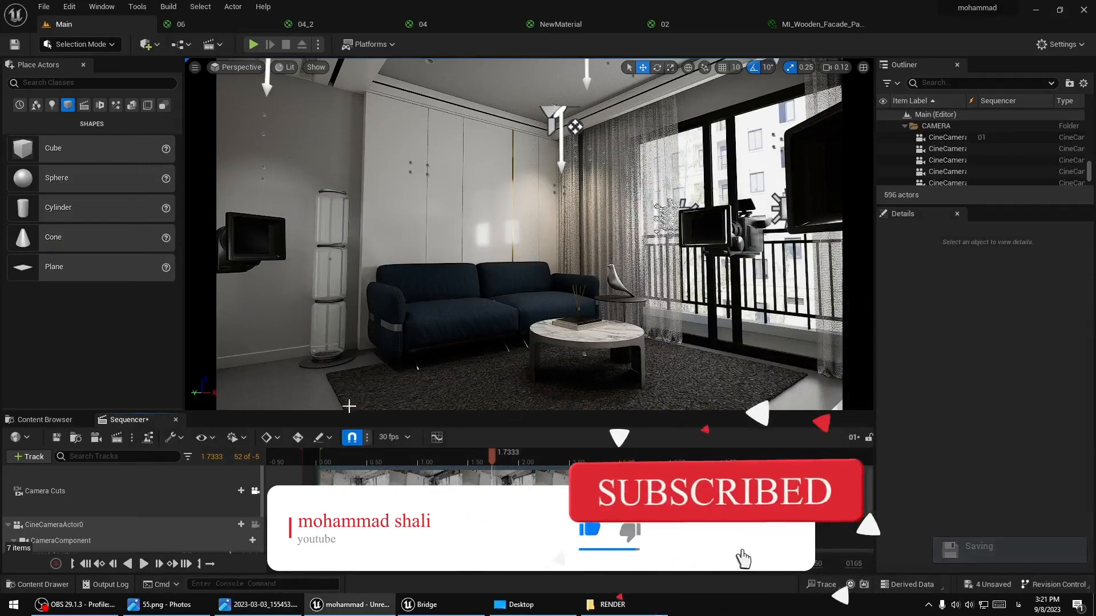